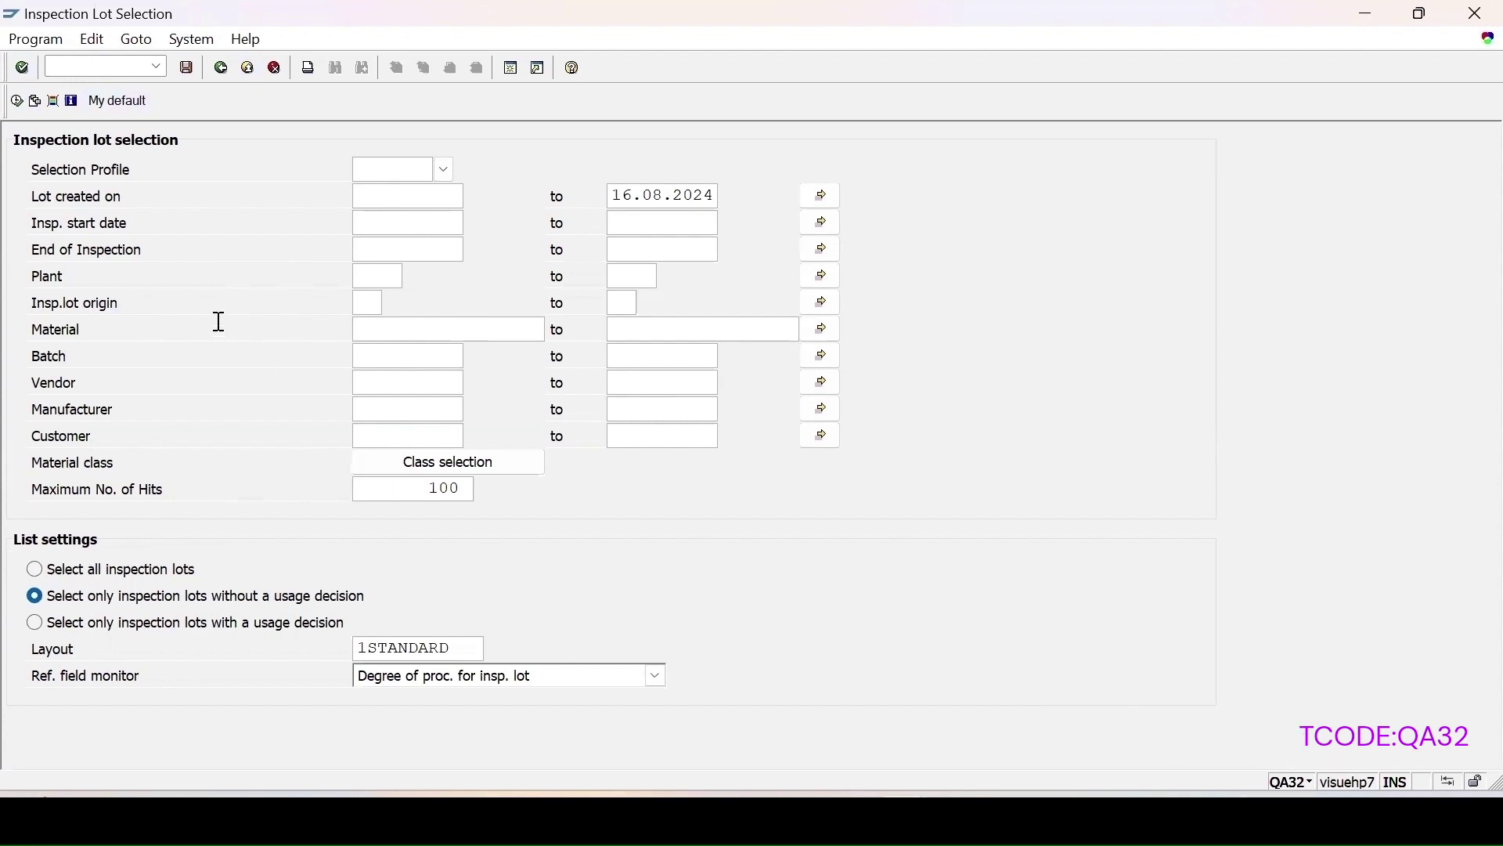
List the inspection lots without a usage decision for plant 1000 and inspection lot origin 14
left_click(368, 250)
left_click(375, 277)
type("1000")
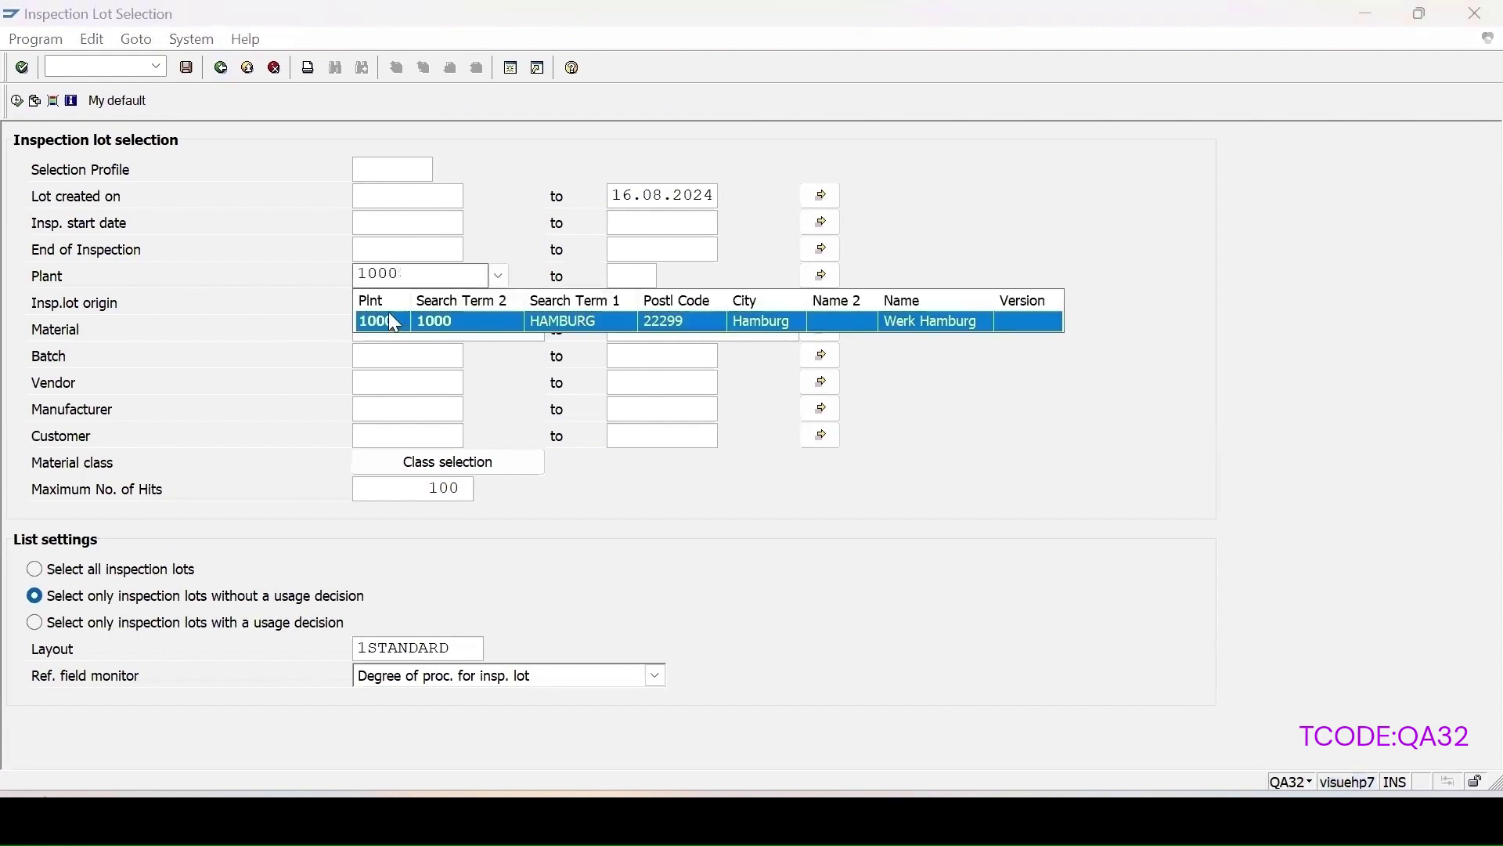
left_click(393, 321)
left_click(360, 303)
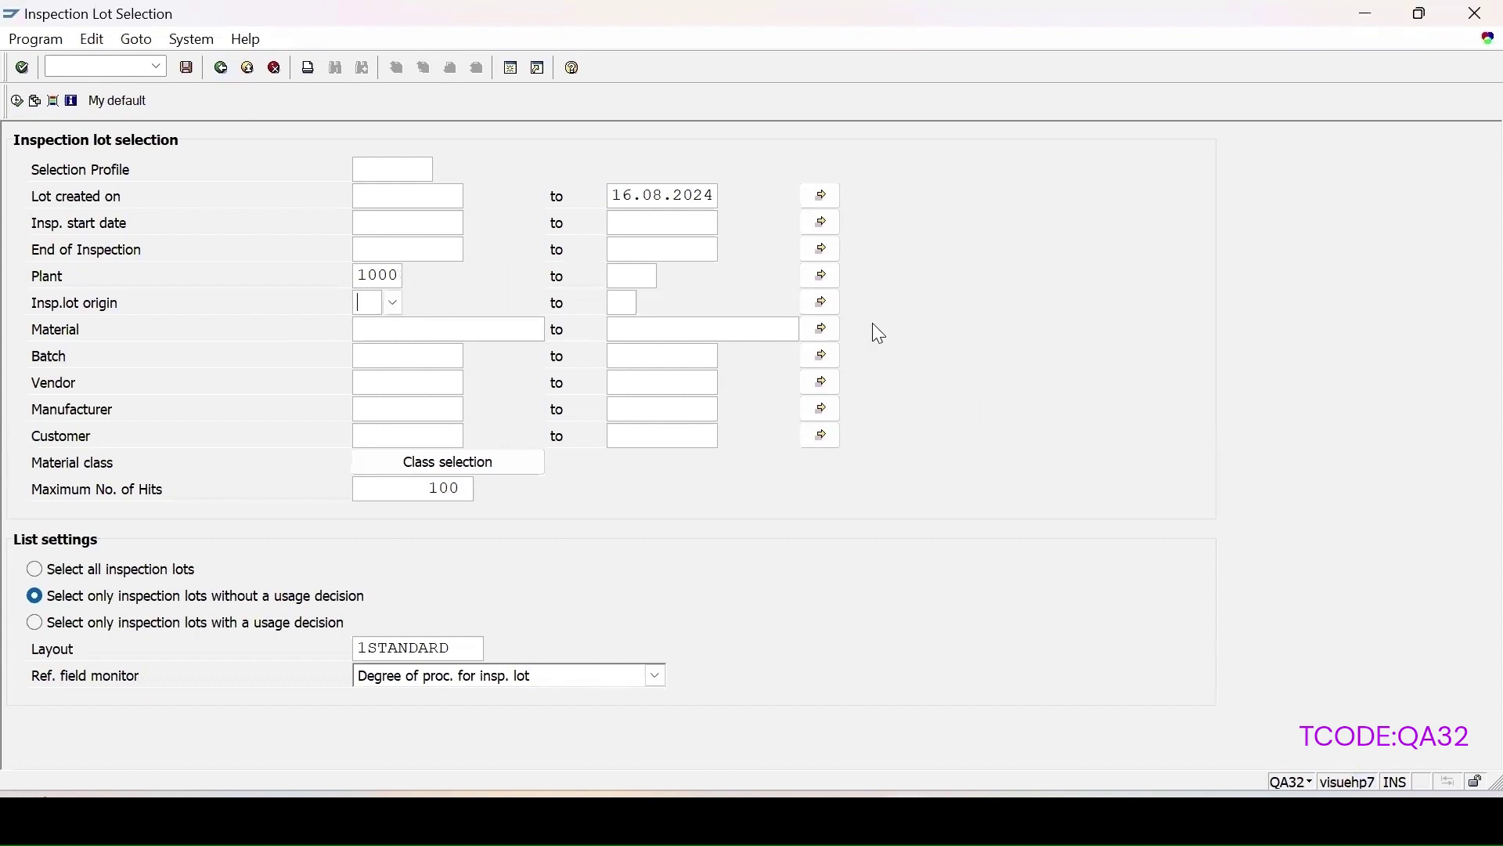
type("14")
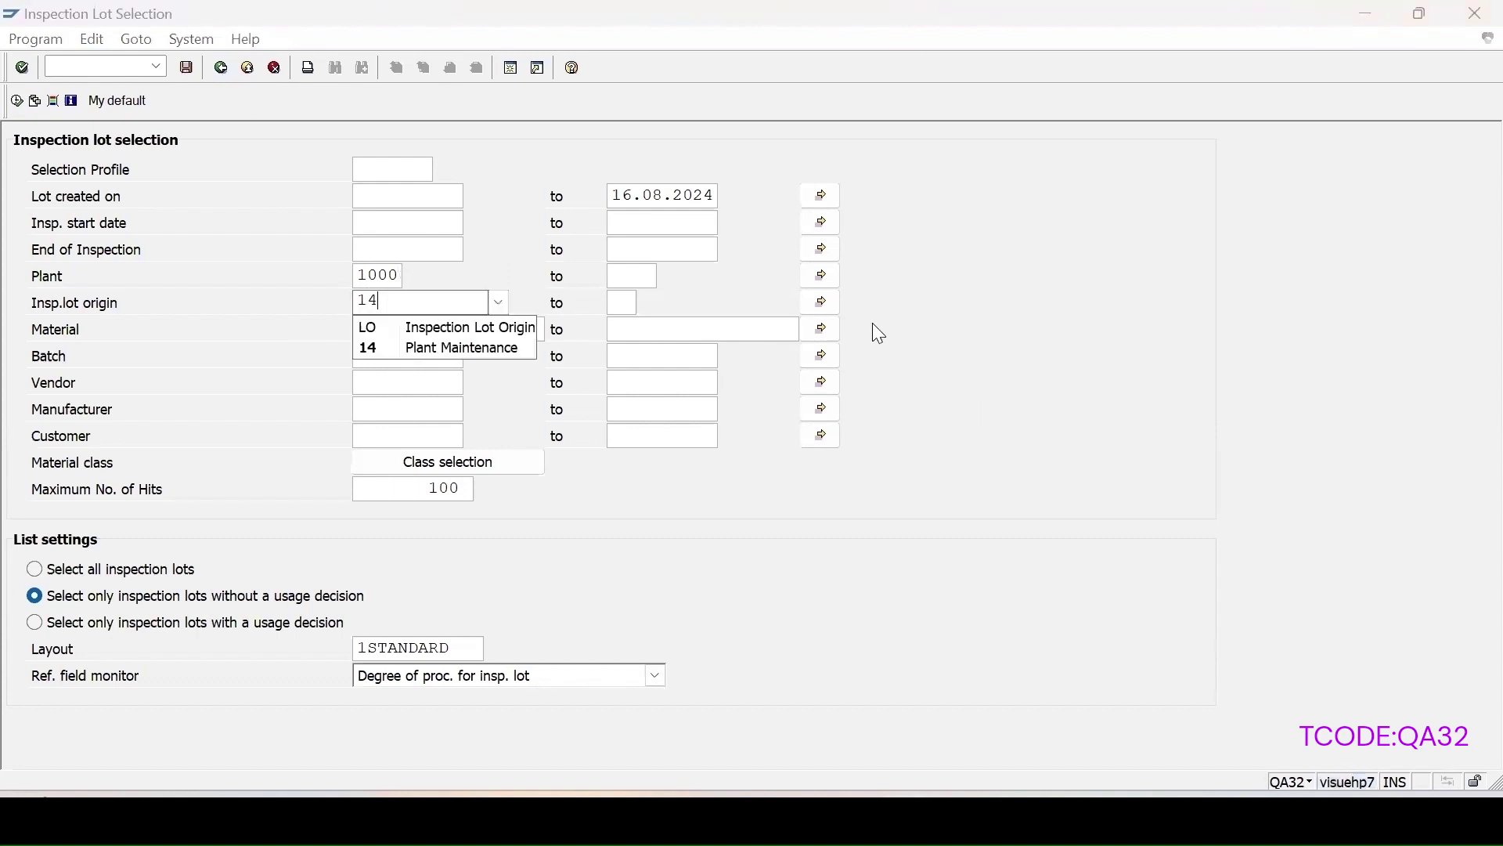
left_click(385, 349)
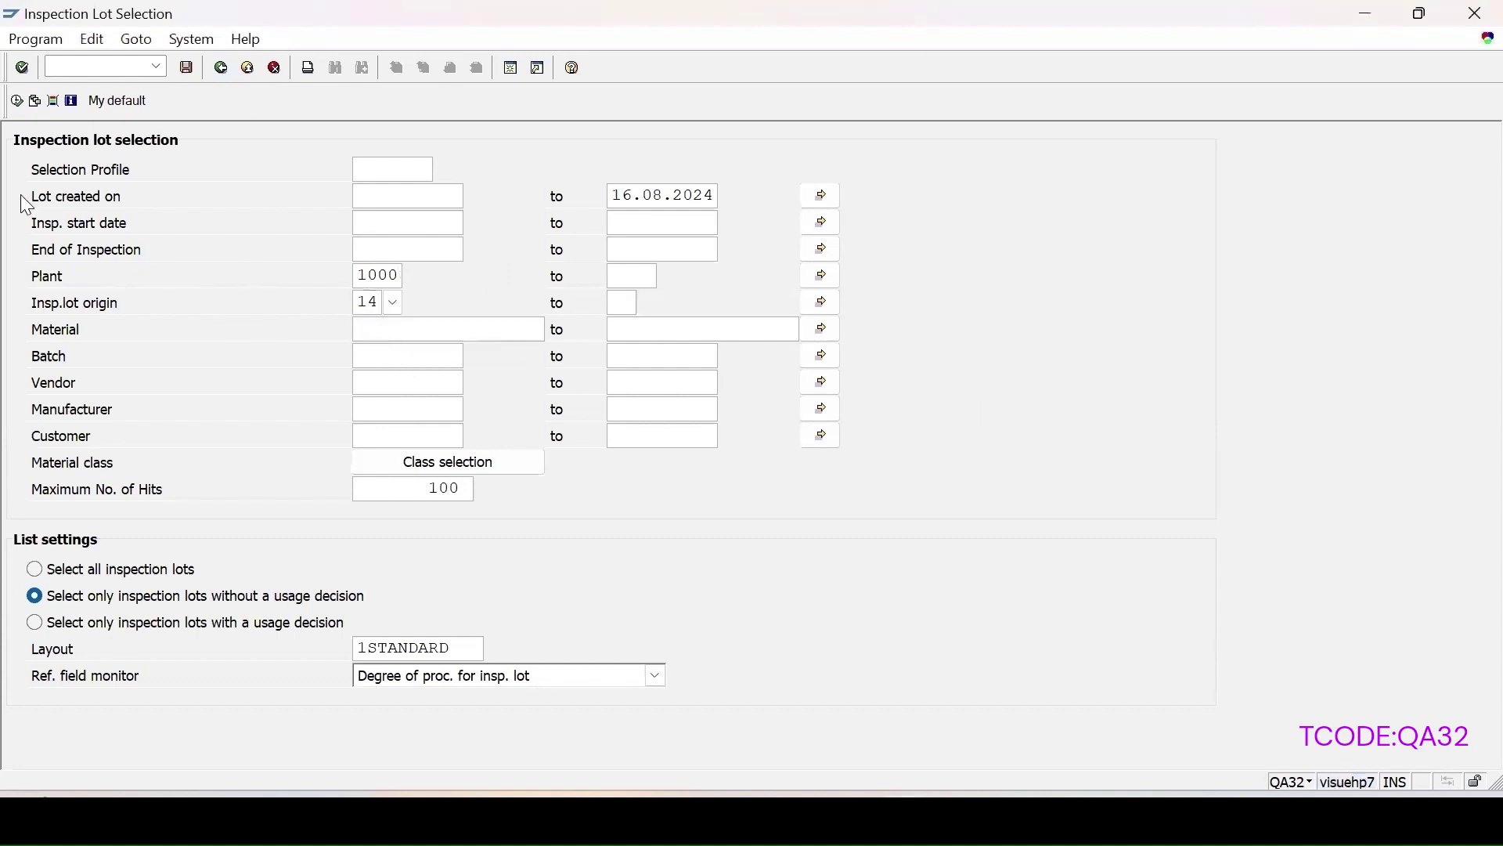
left_click(16, 102)
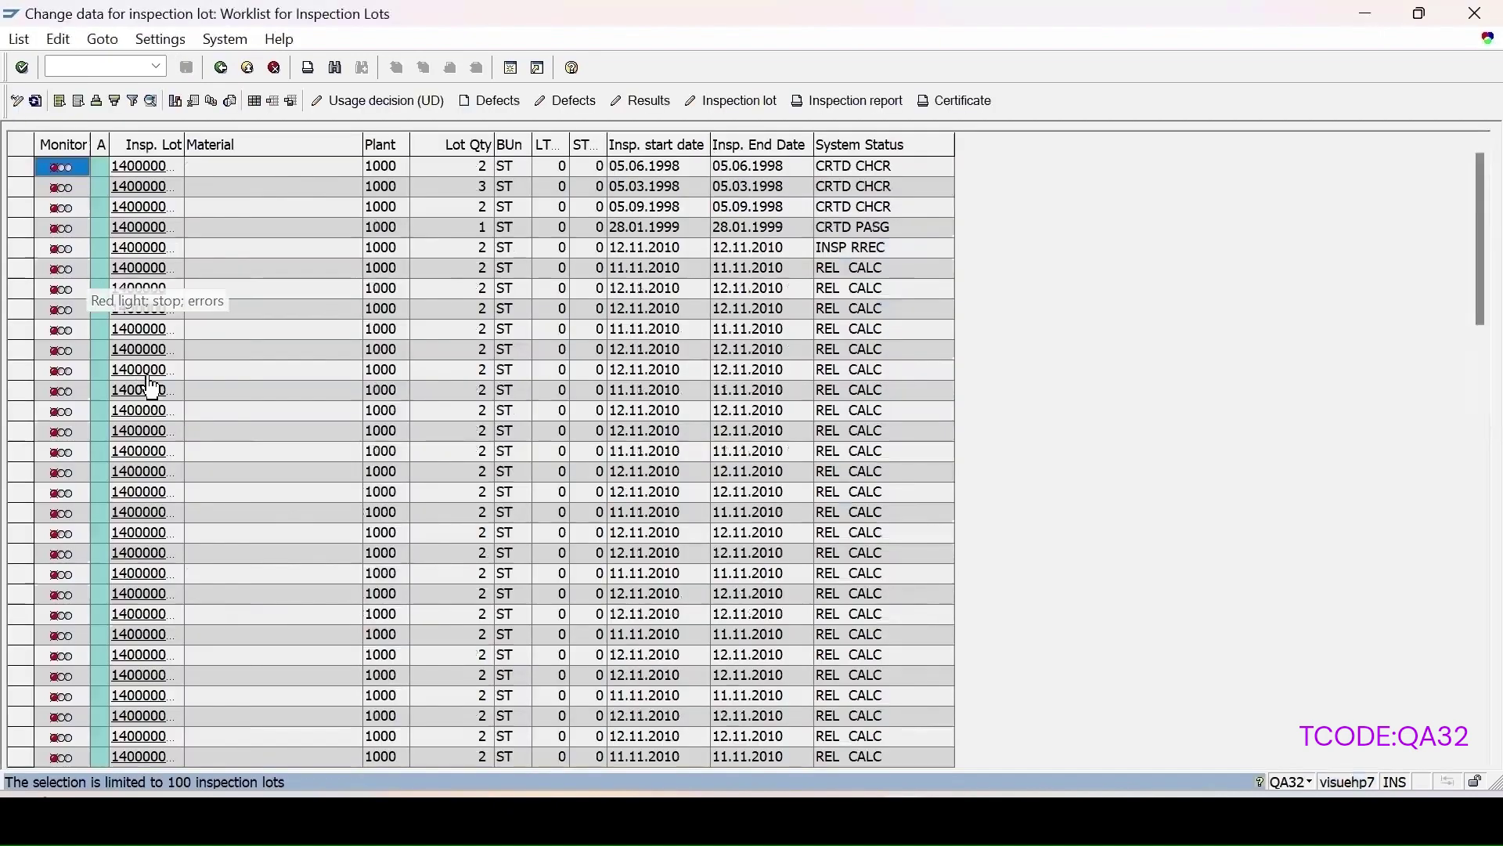
left_click_drag(184, 144, 253, 145)
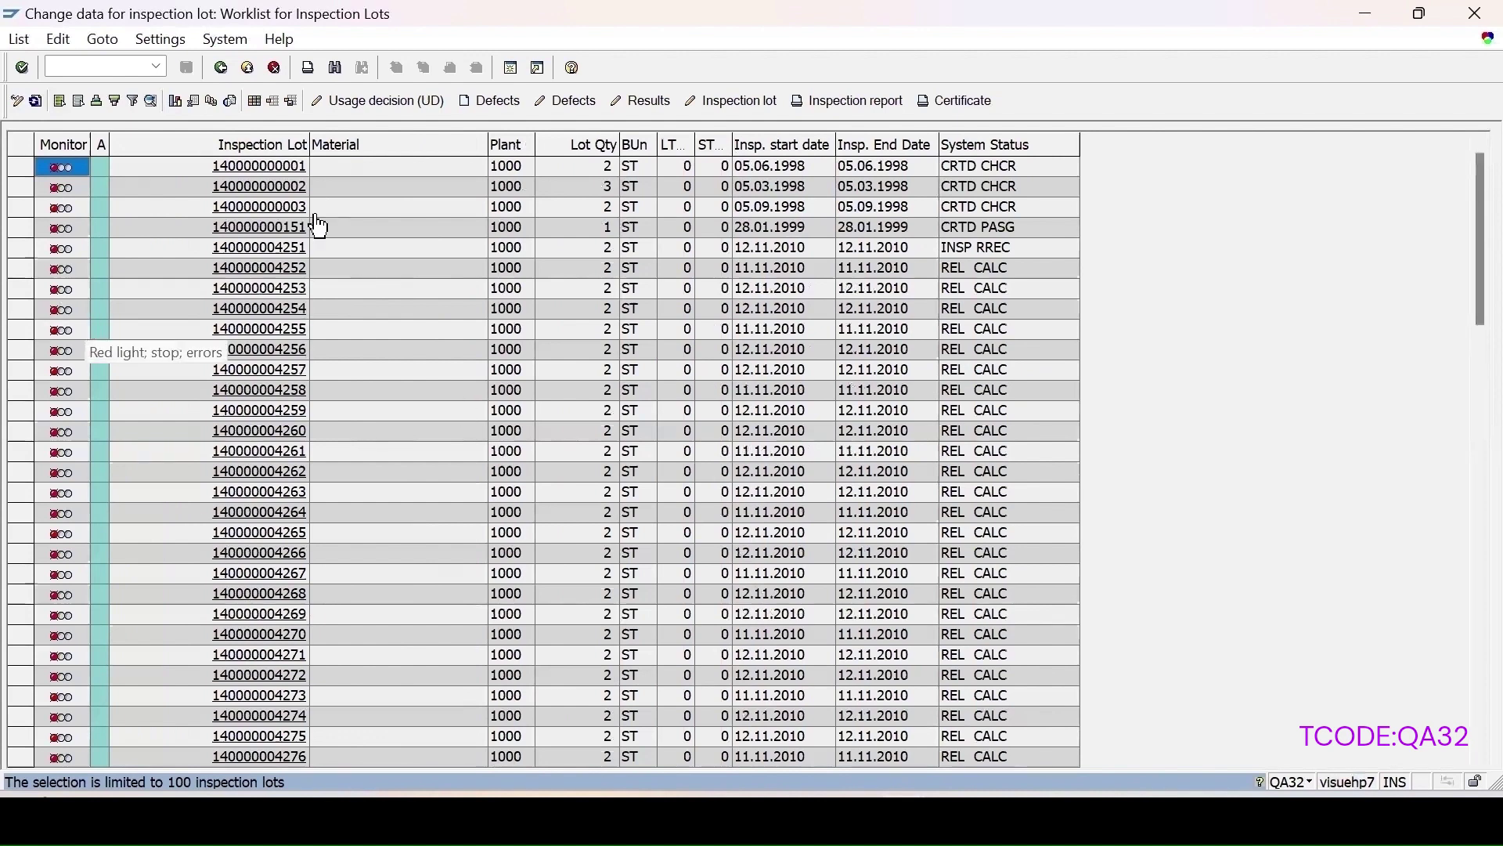
left_click(21, 268)
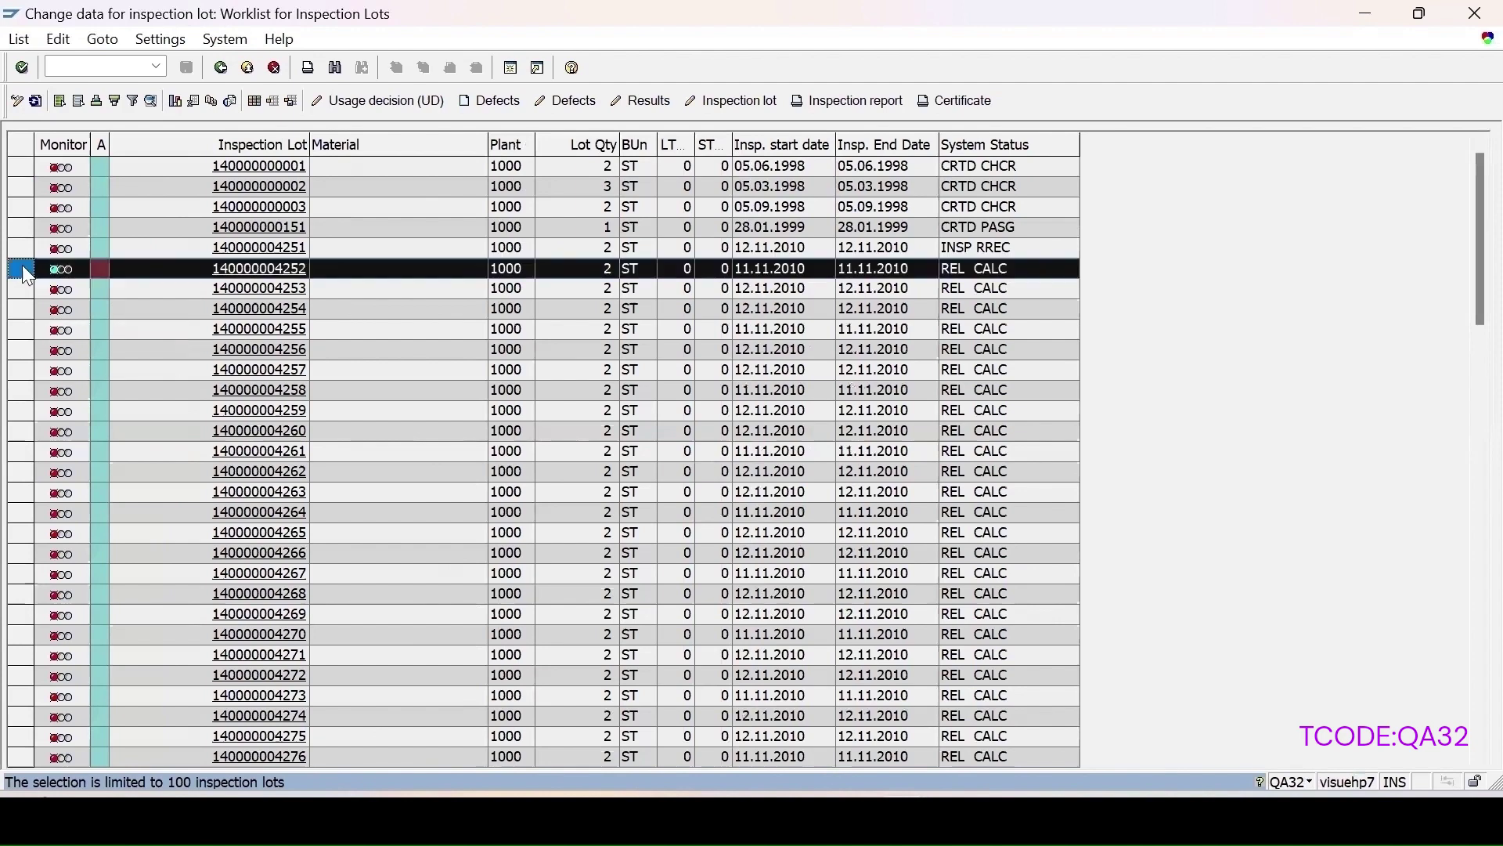
left_click(675, 110)
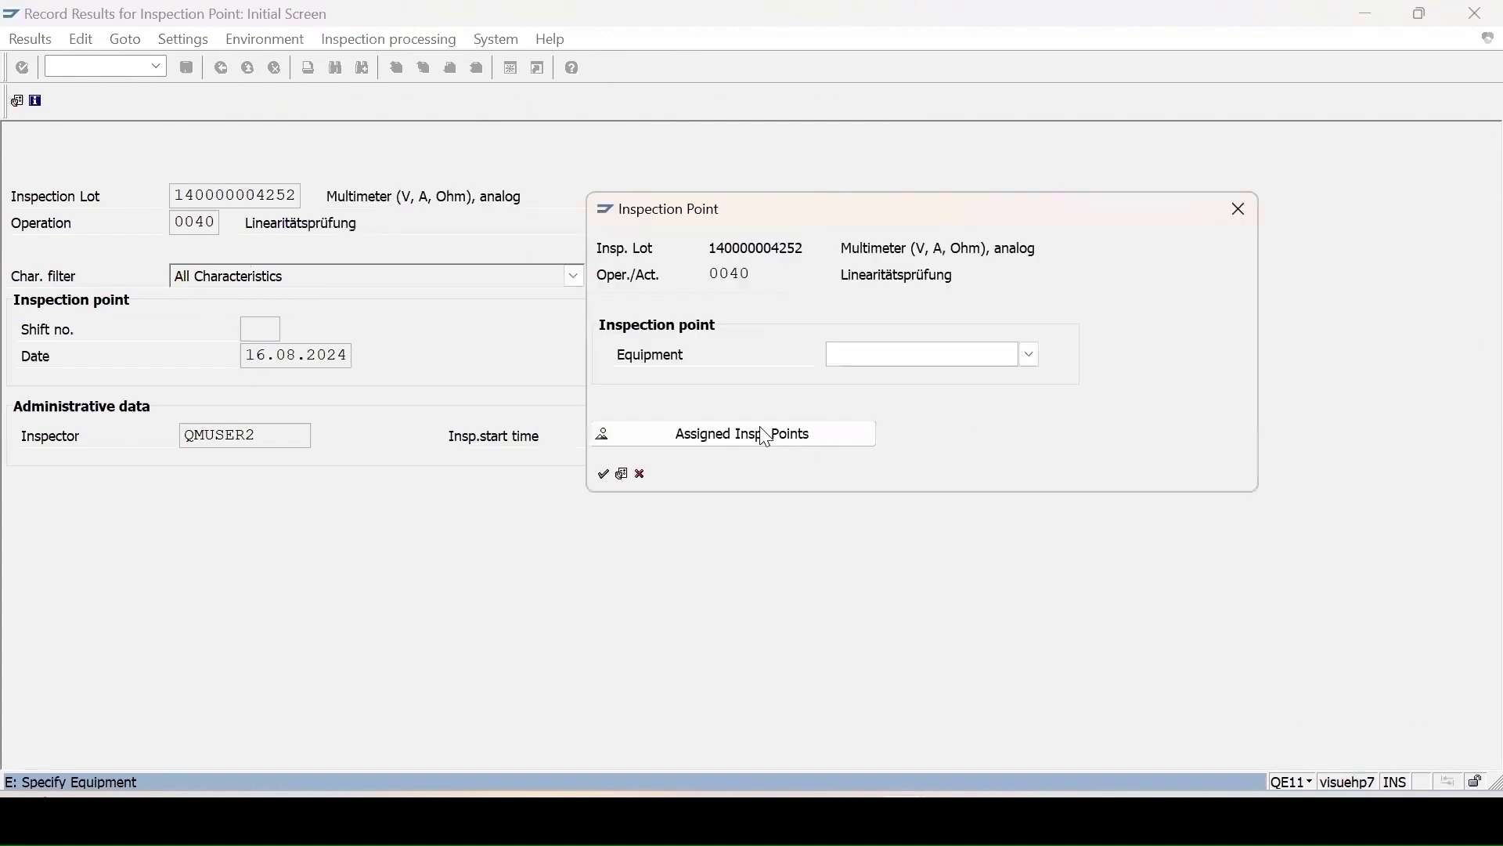
left_click(759, 439)
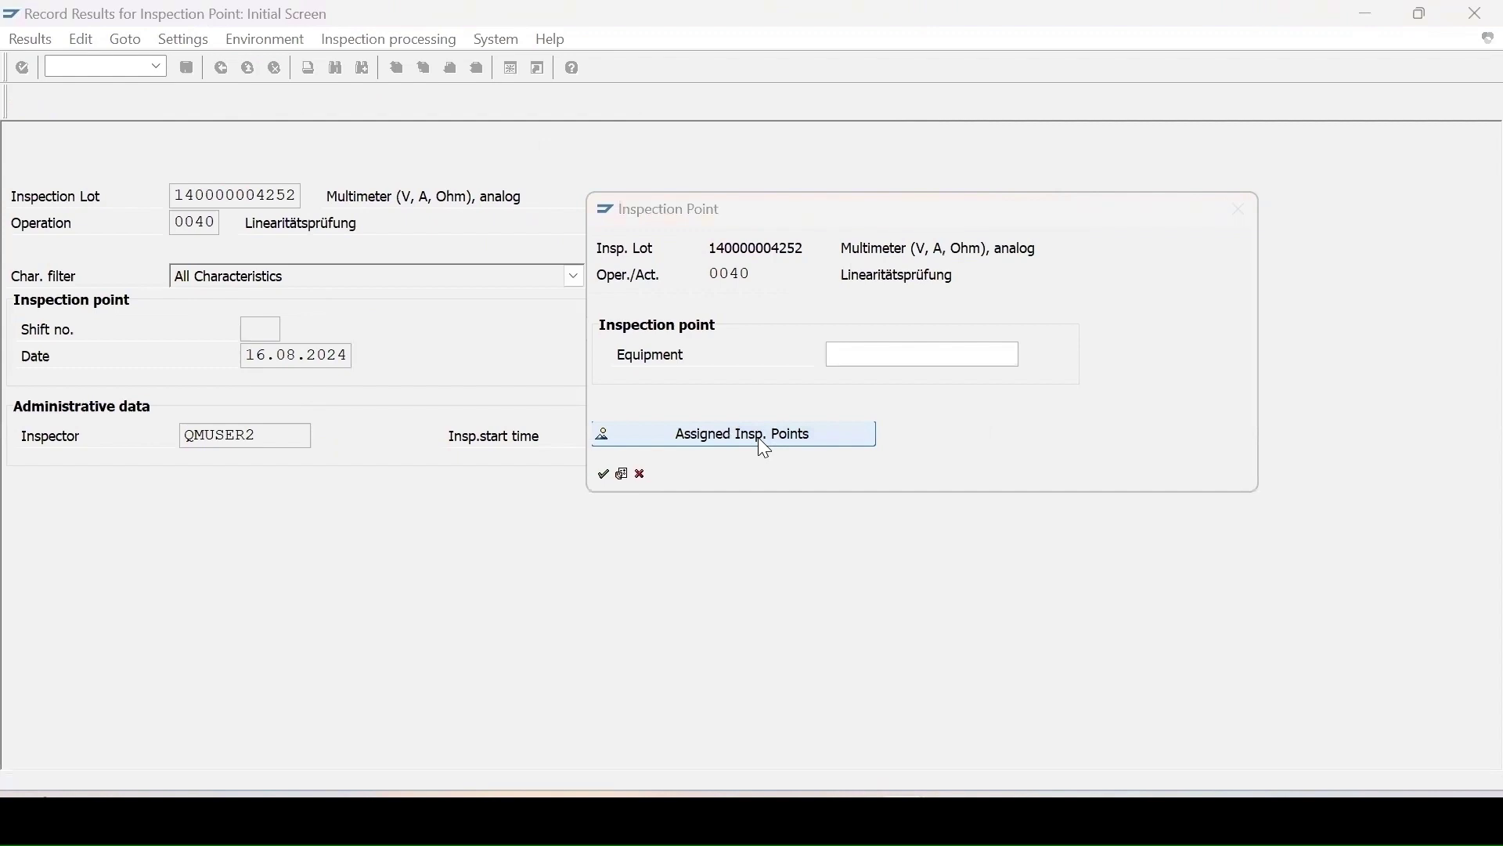
left_click_drag(319, 157, 616, 164)
double_click(330, 218)
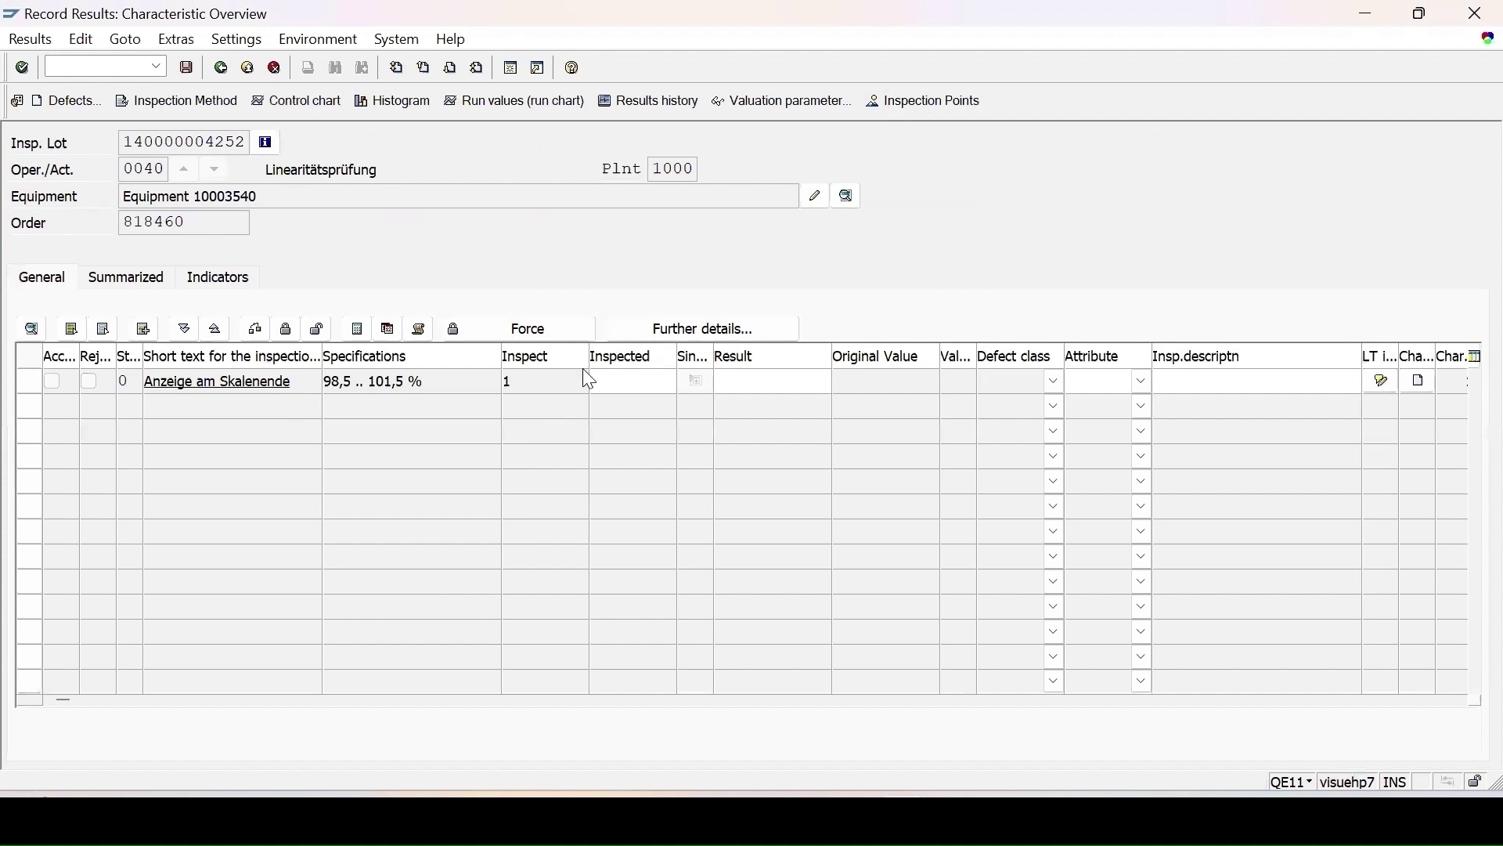
Check the possible result record statuses and enter the lower specification limit 98,5 as the result for Anzeige am Skalenende
key("F4")
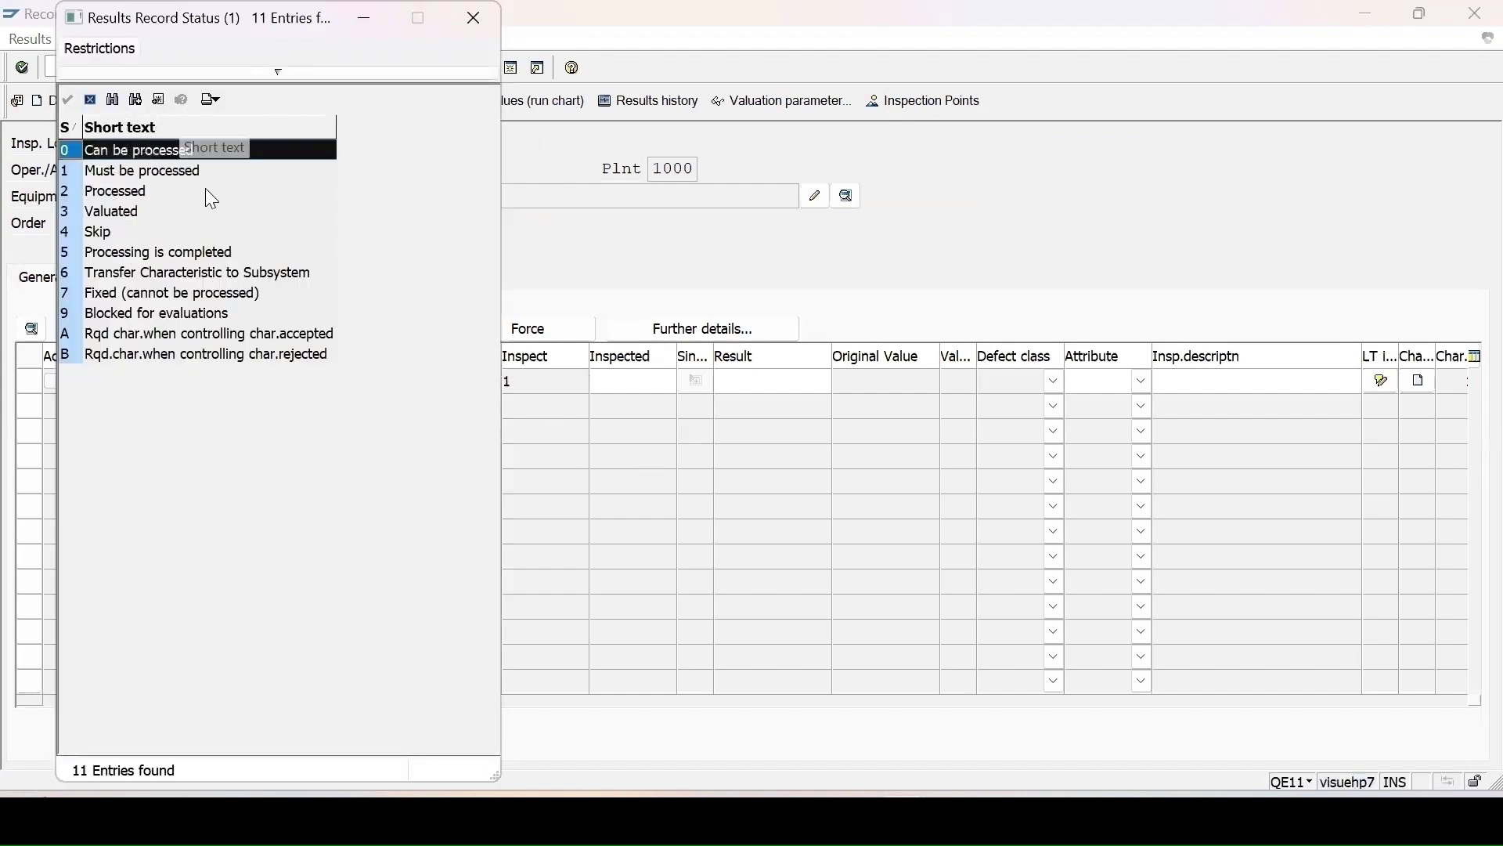
left_click(473, 17)
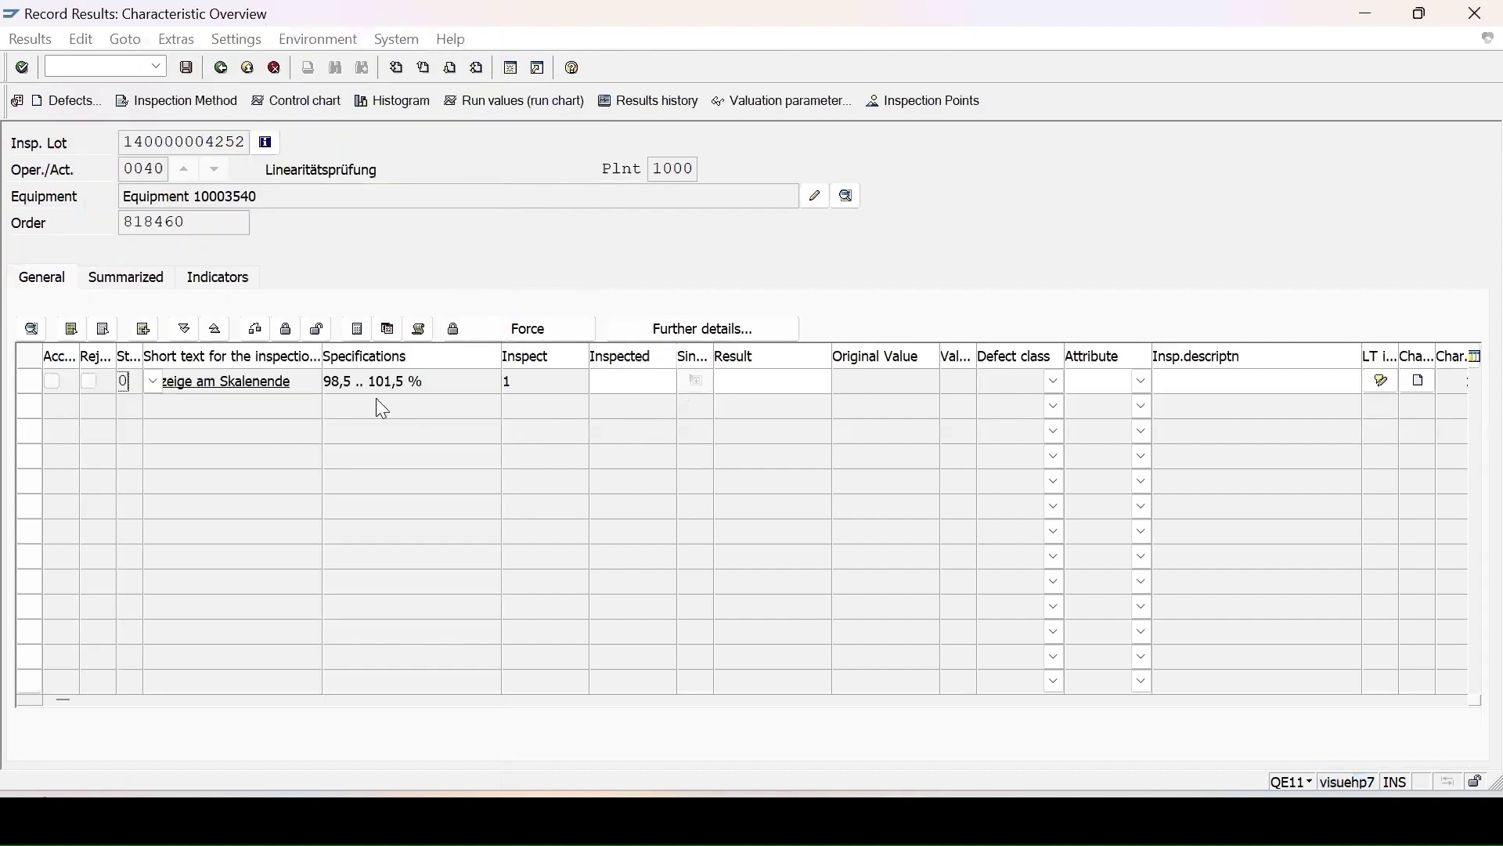
double_click(340, 382)
key("ctrl+c")
left_click(448, 380)
left_click(759, 383)
key("ctrl+v")
key("Return")
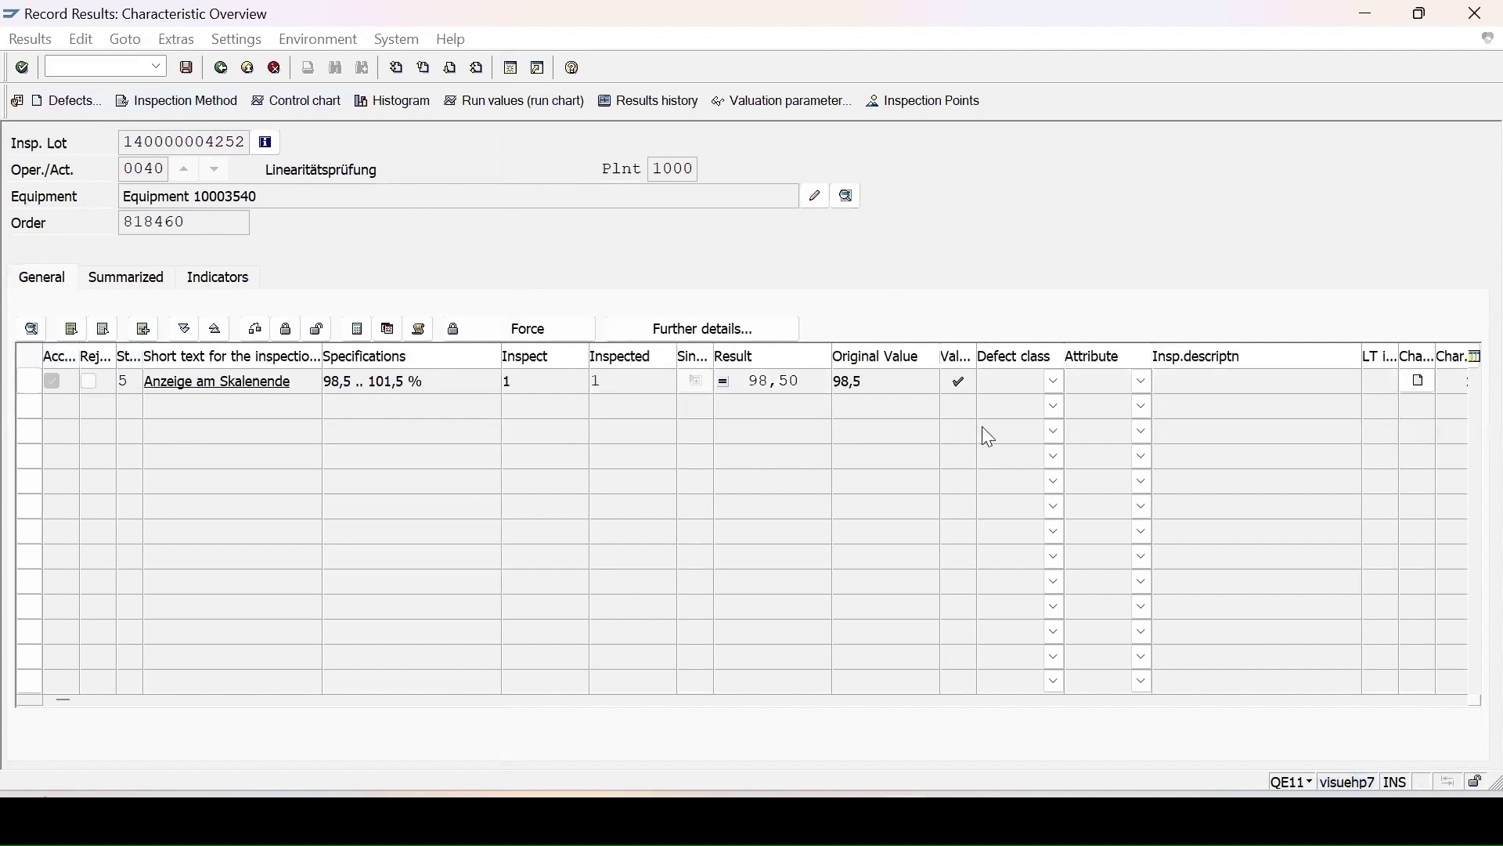
Save the results for equipment 10003540 with the proposed valuation Usable with Standard Follow-Up Activity and refresh the worklist
left_click(189, 68)
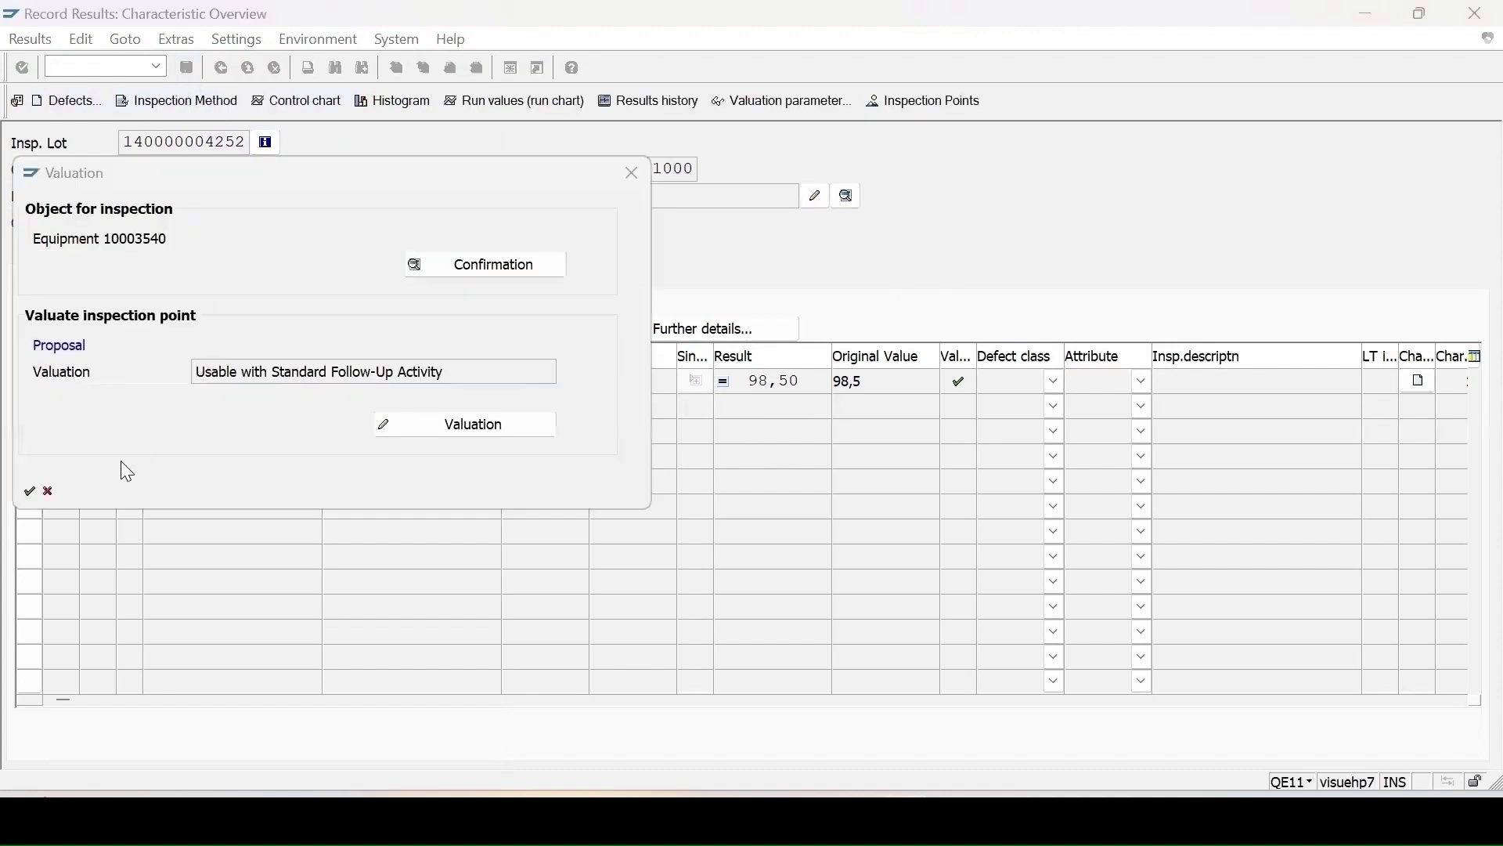
left_click(29, 491)
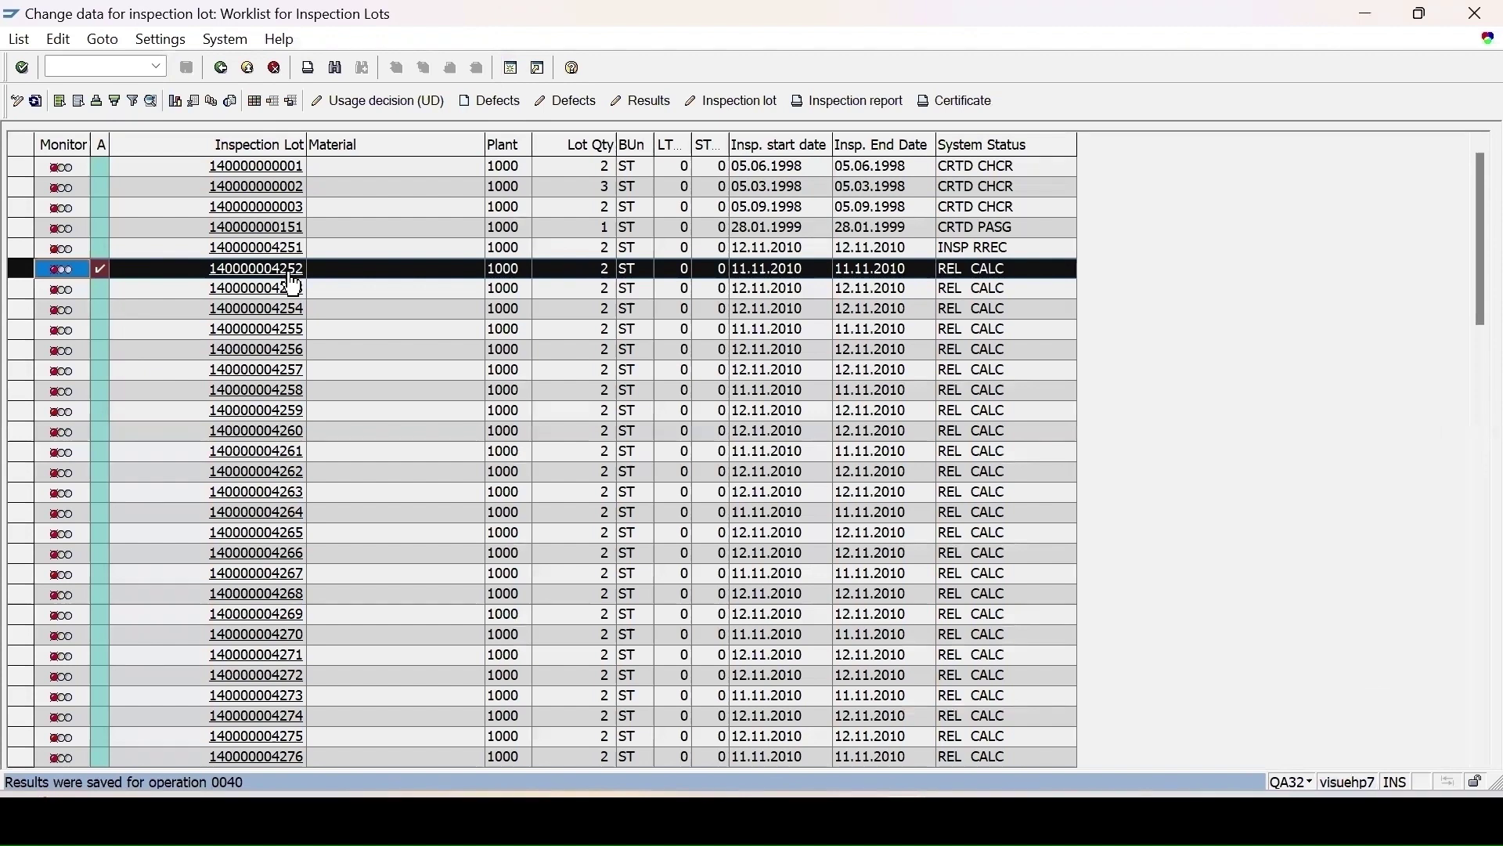
left_click(35, 101)
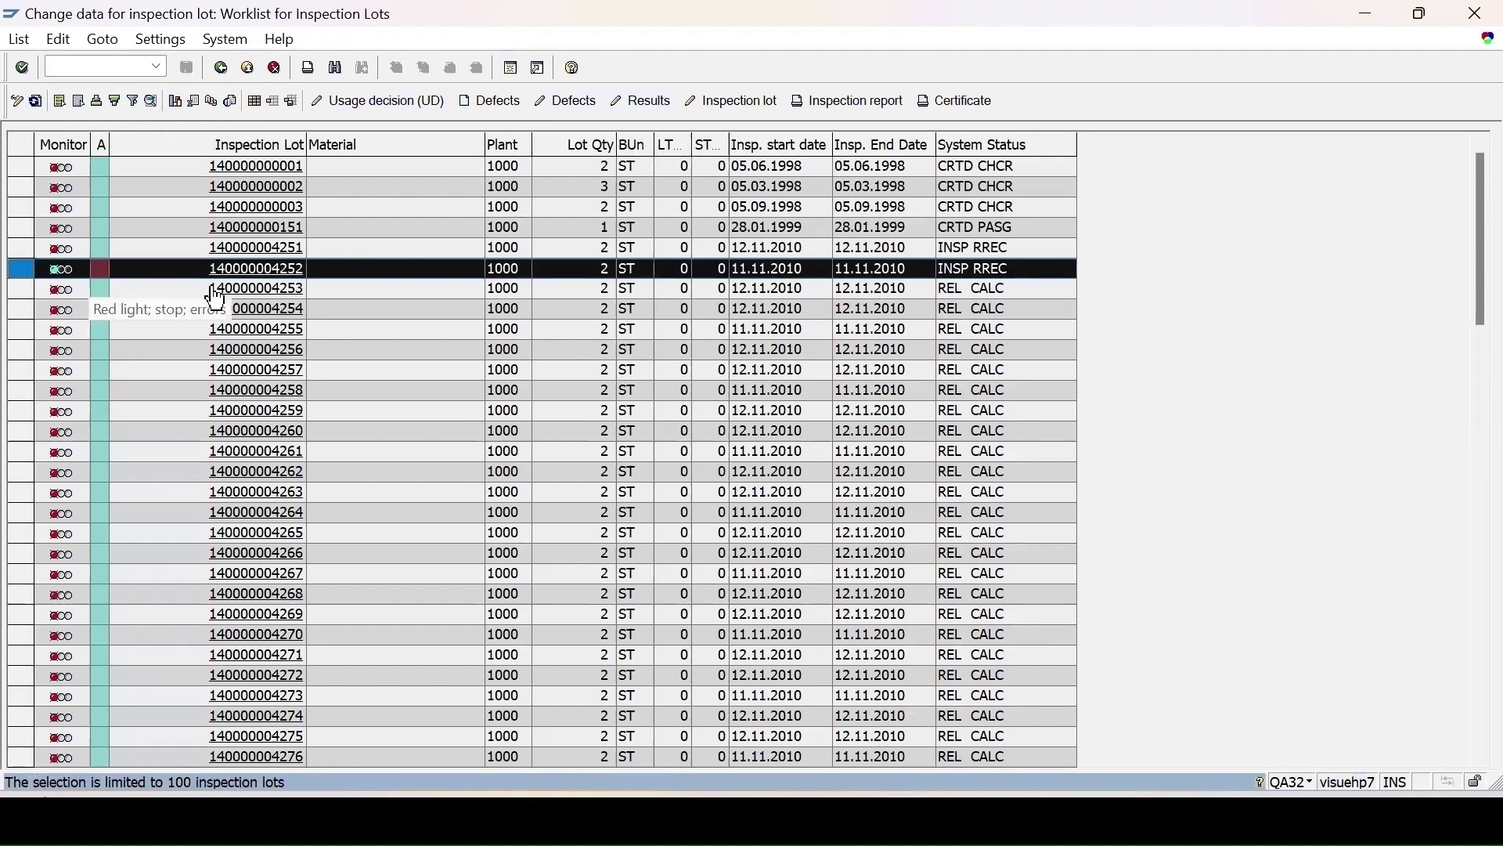
left_click(61, 268)
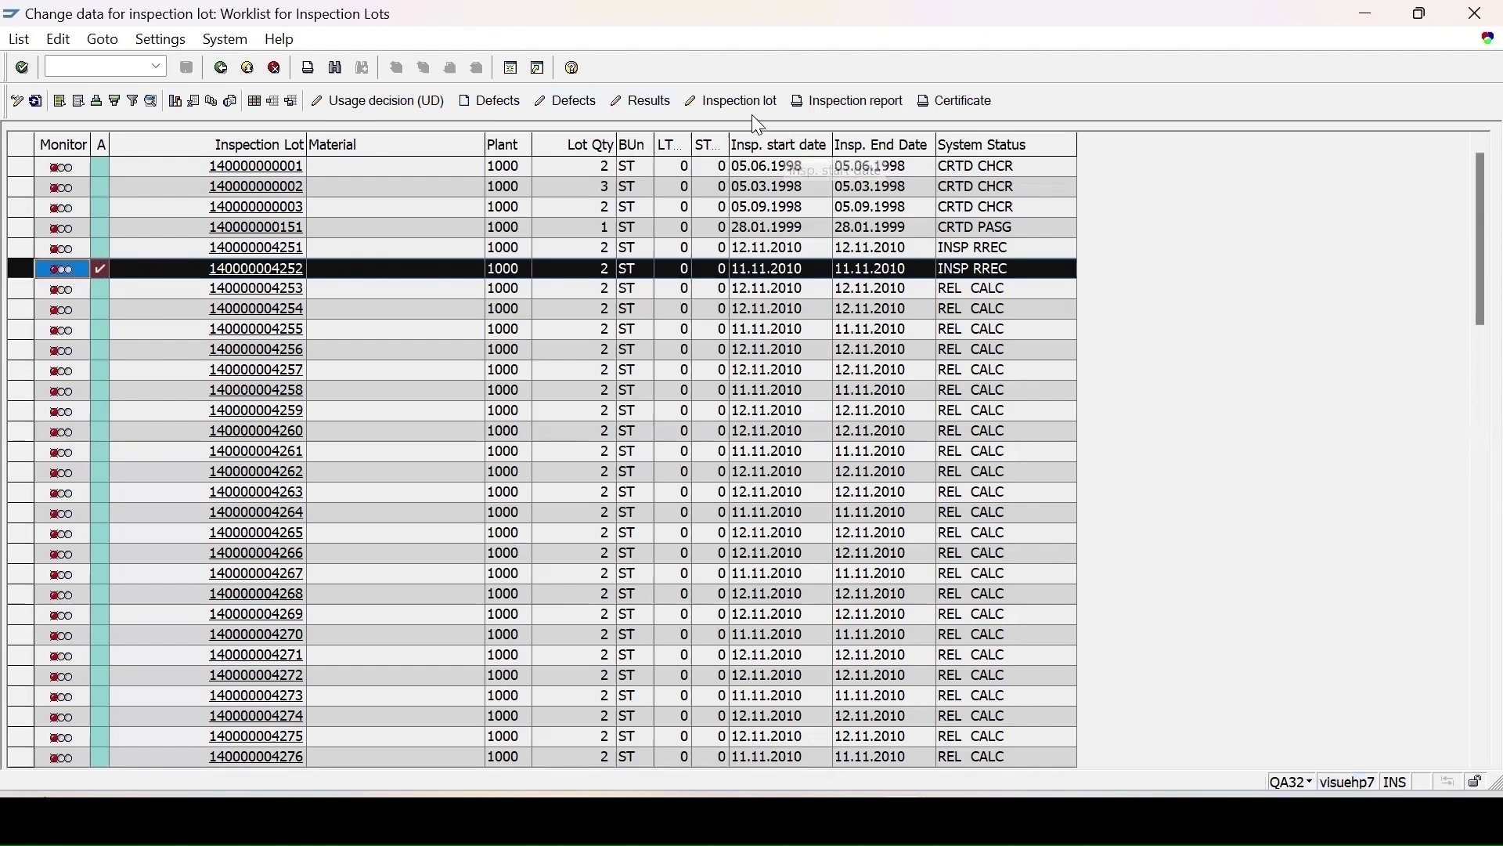
left_click(632, 102)
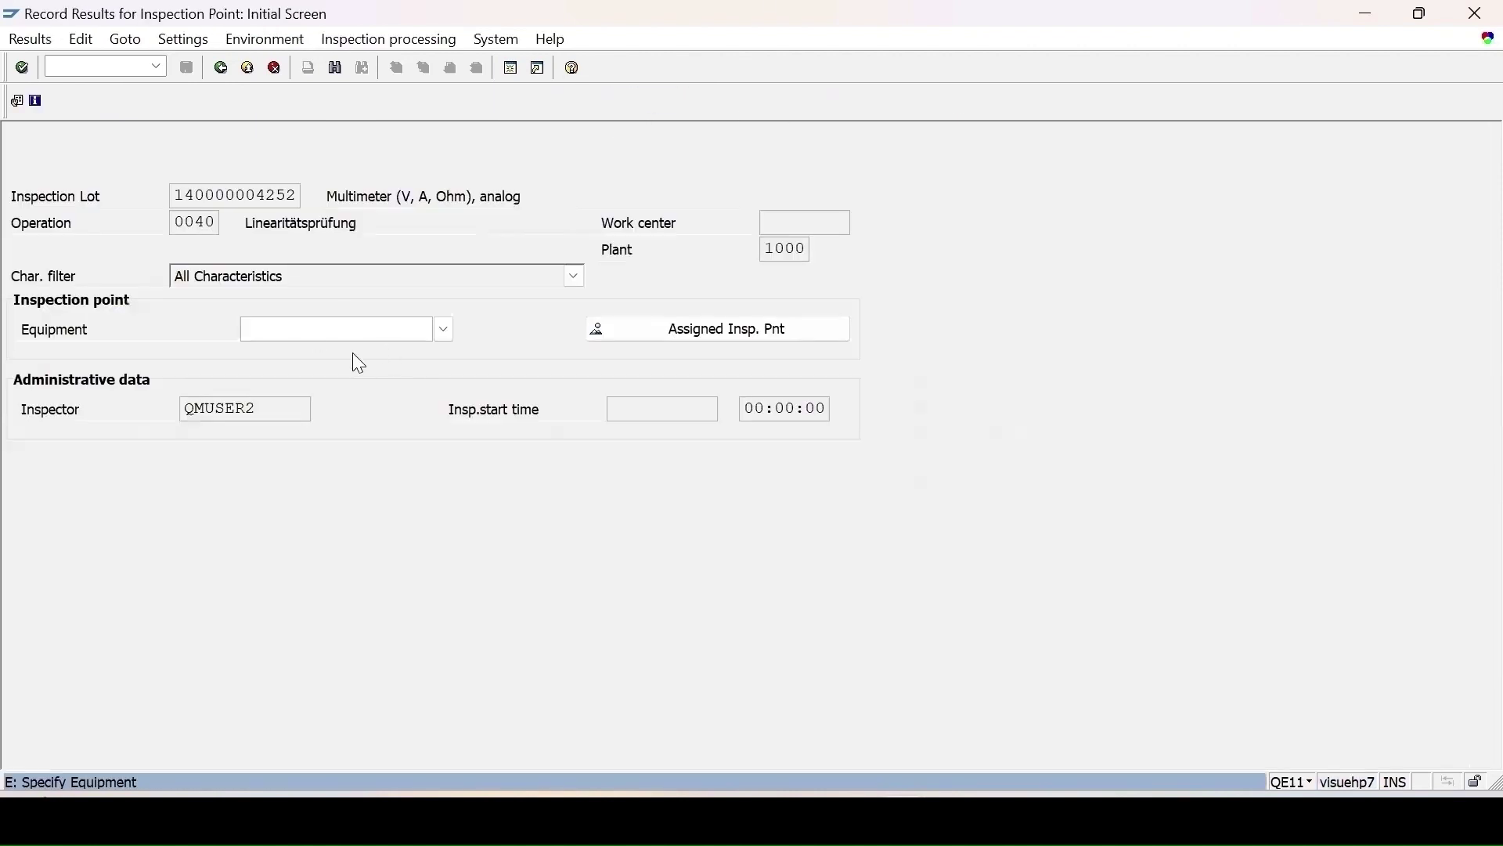
left_click(676, 327)
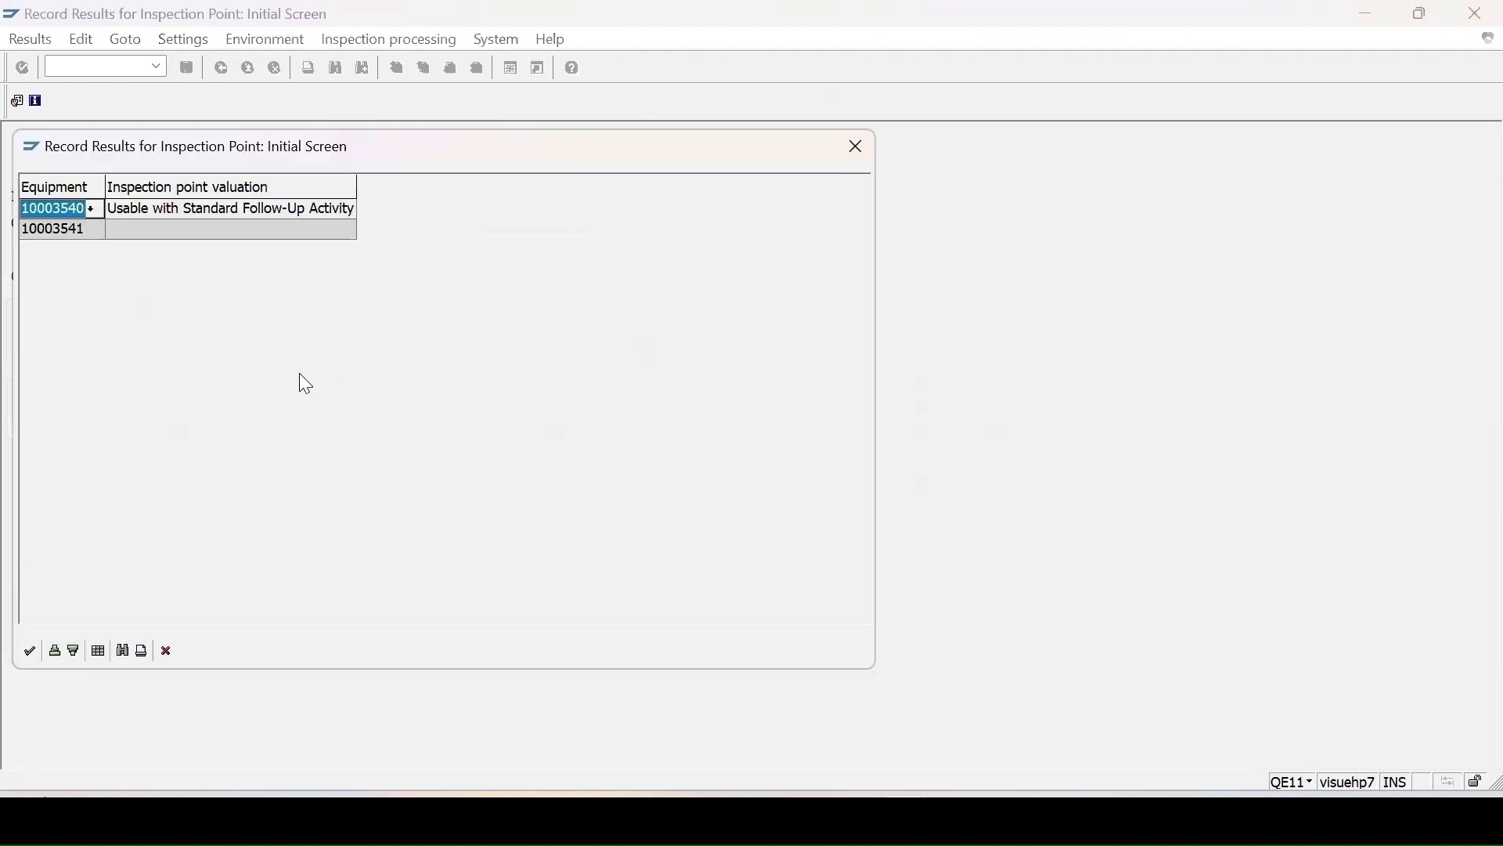
double_click(68, 229)
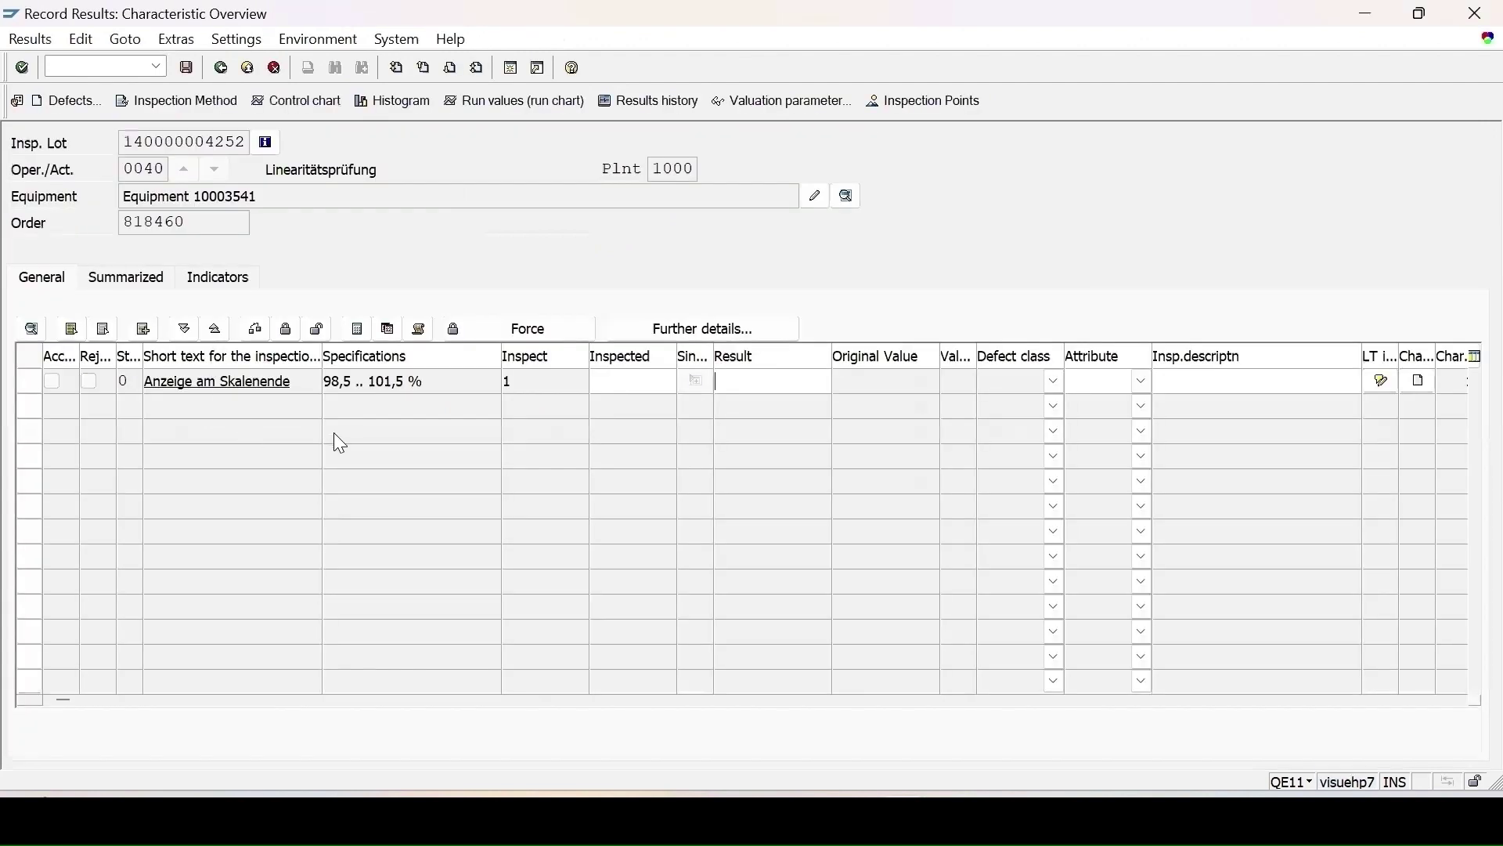
Enter the result 98,5 for equipment 10003541 and save it with the proposed valuation Usable with Standard Follow-Up Activity
type("98,5")
key("Return")
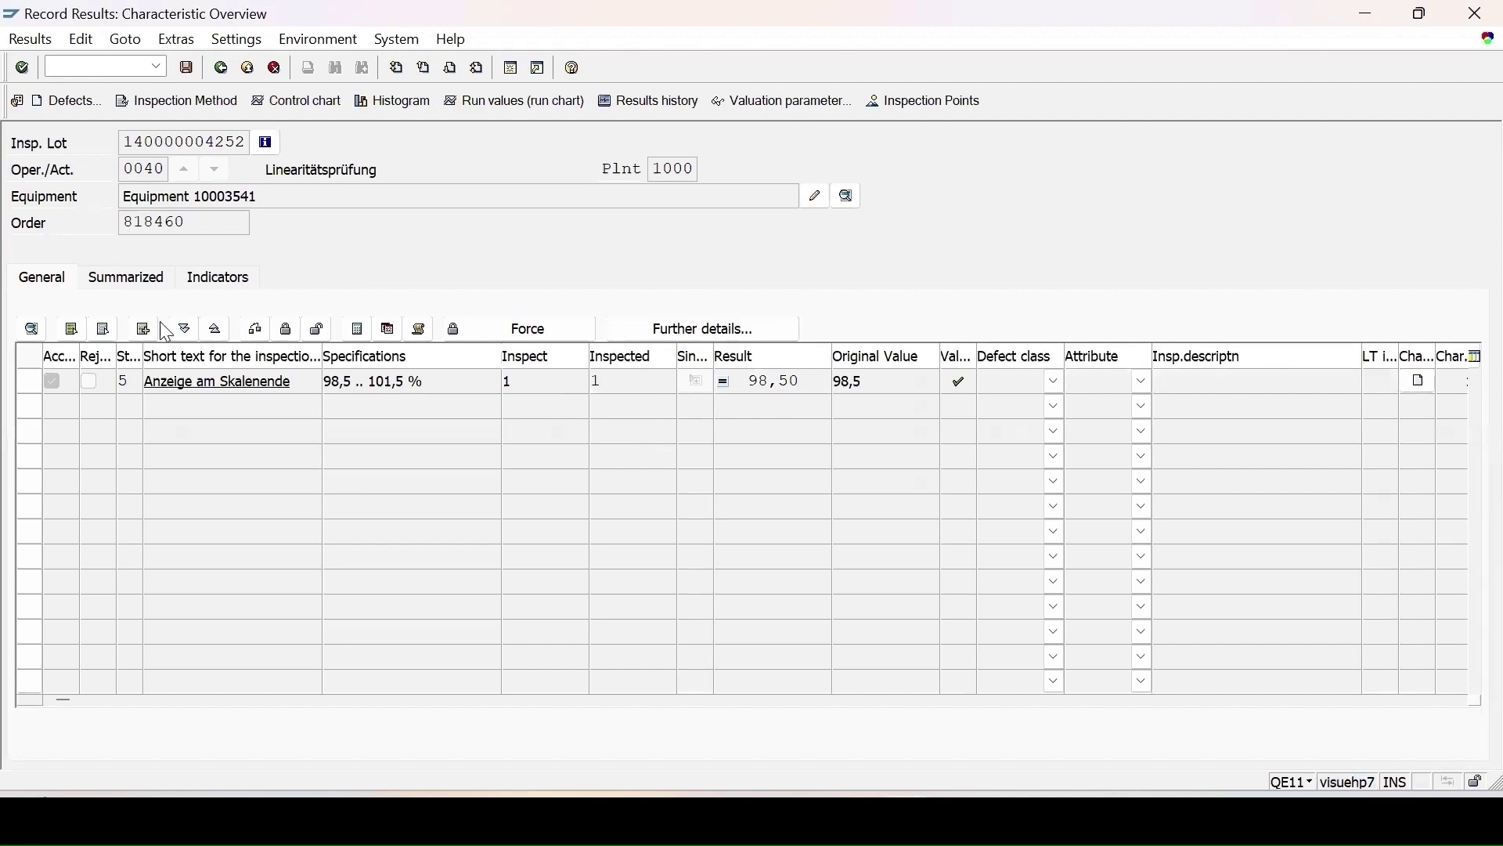
left_click(189, 68)
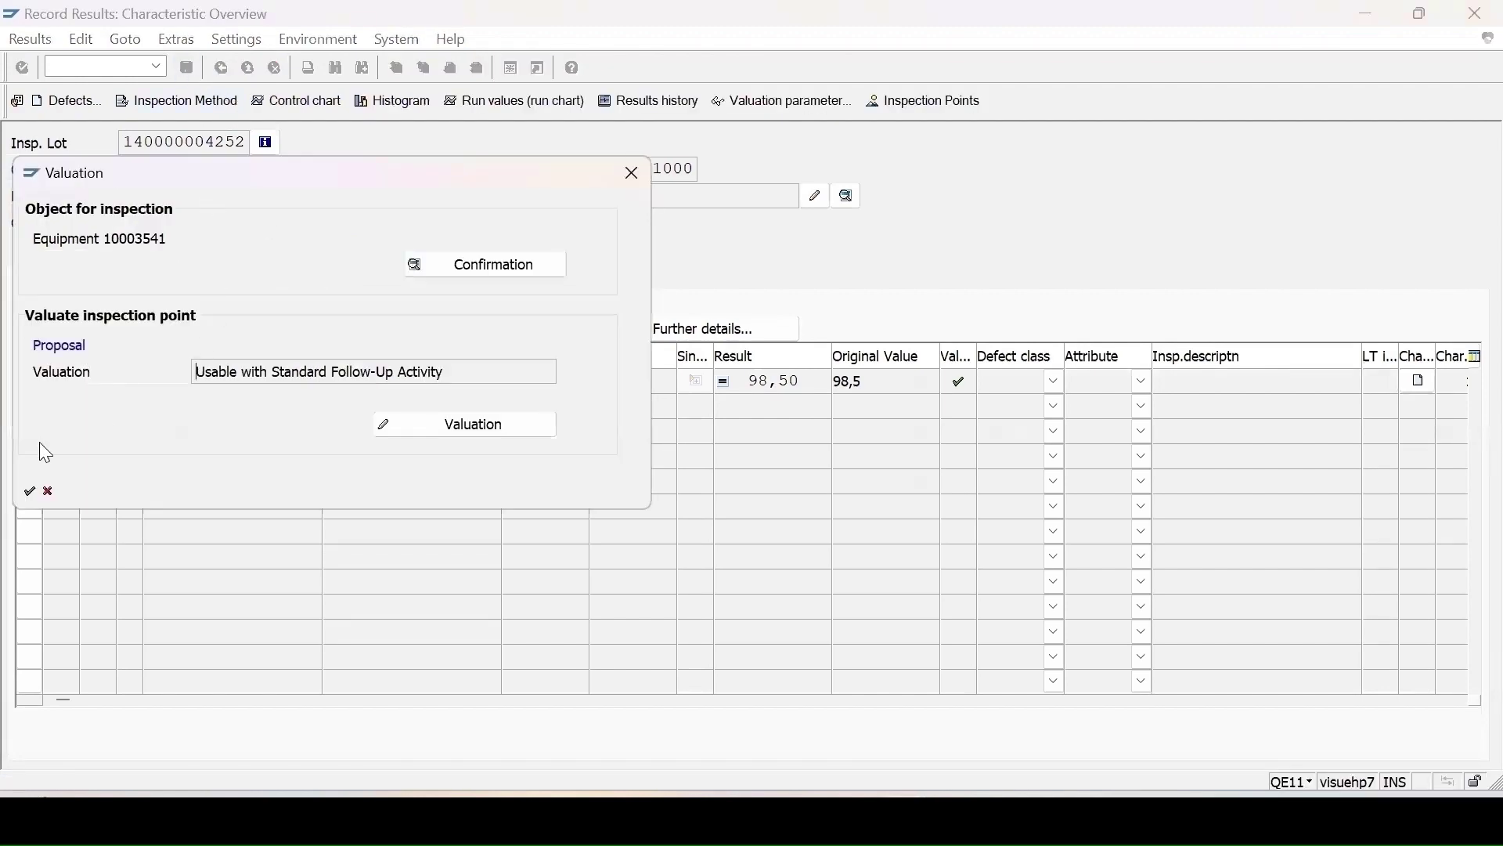
left_click(29, 491)
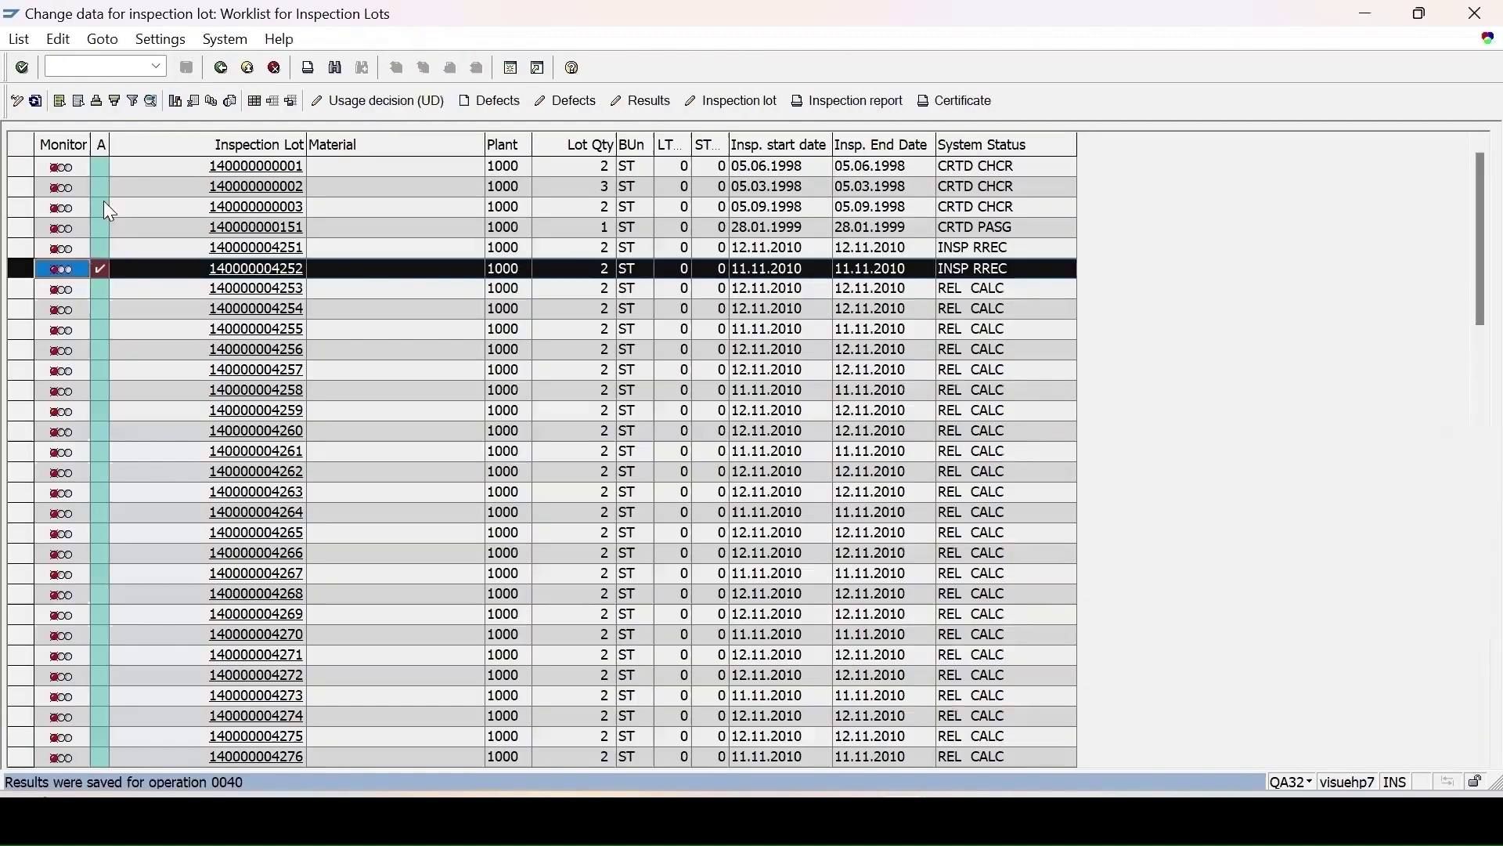
left_click(231, 99)
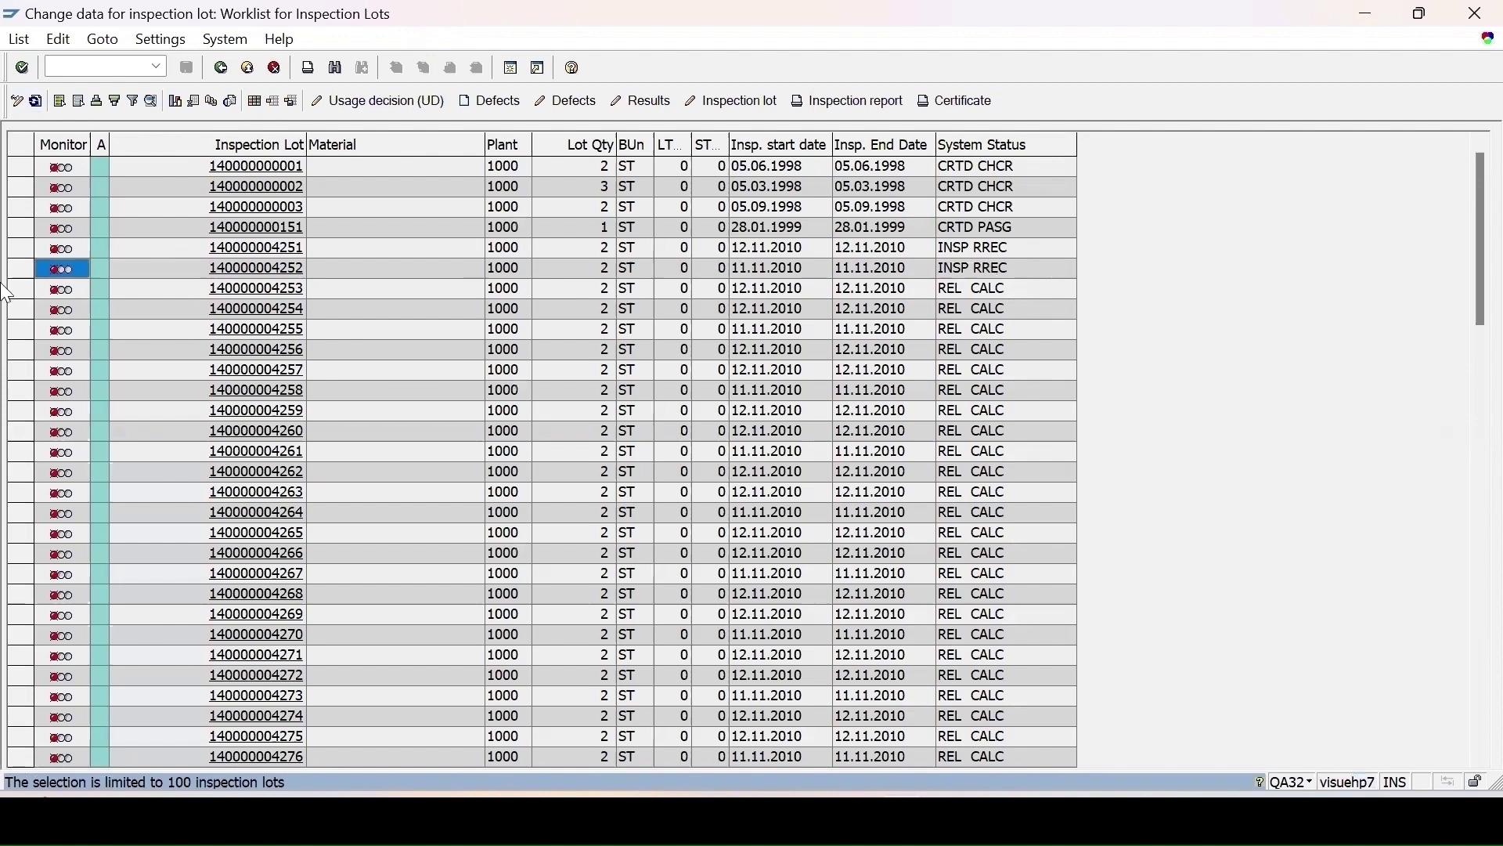
left_click(22, 270)
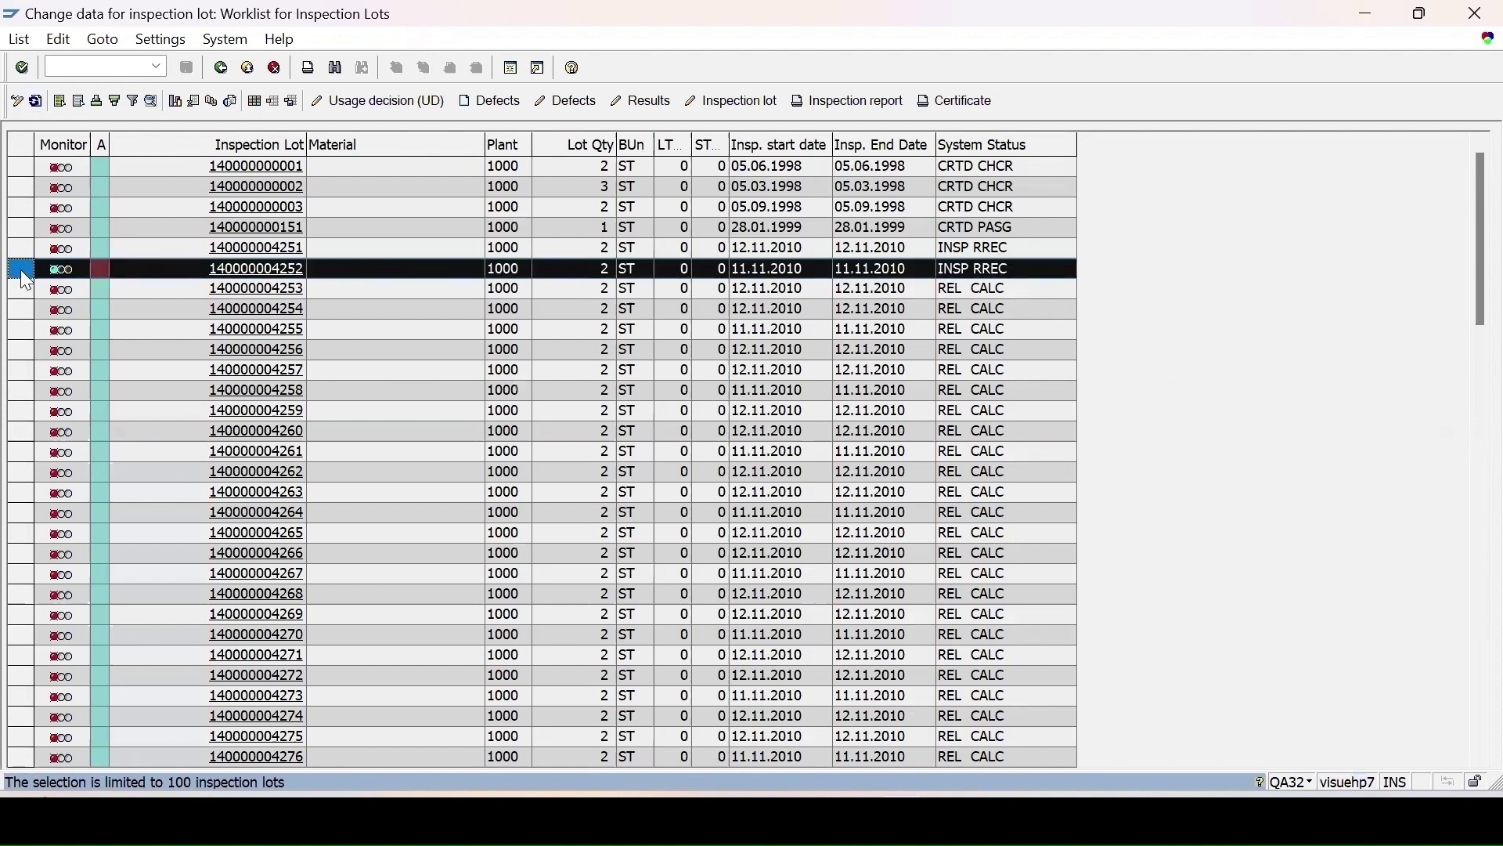
left_click(411, 100)
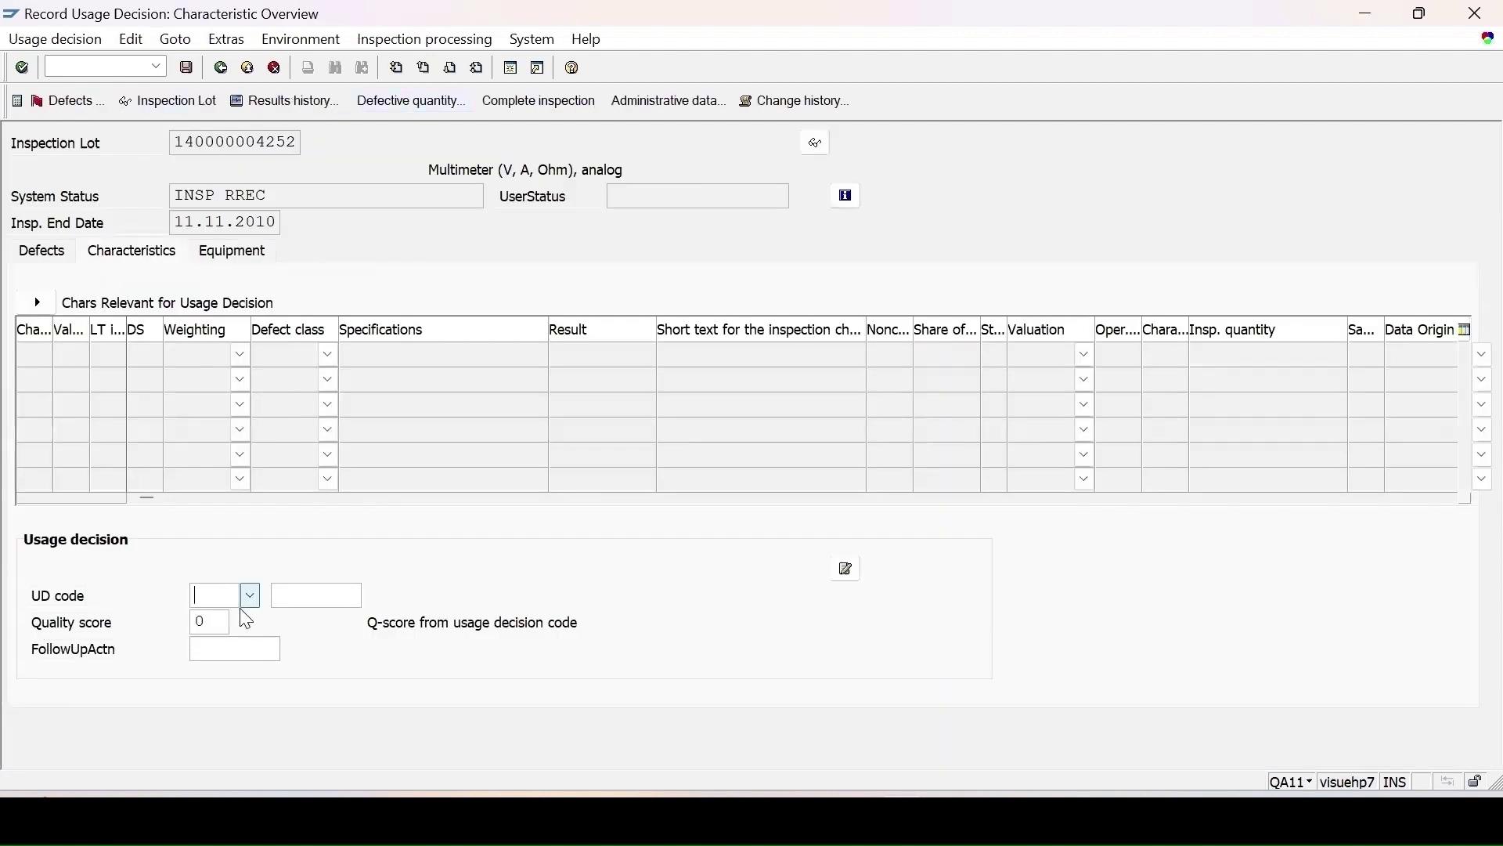
left_click(250, 596)
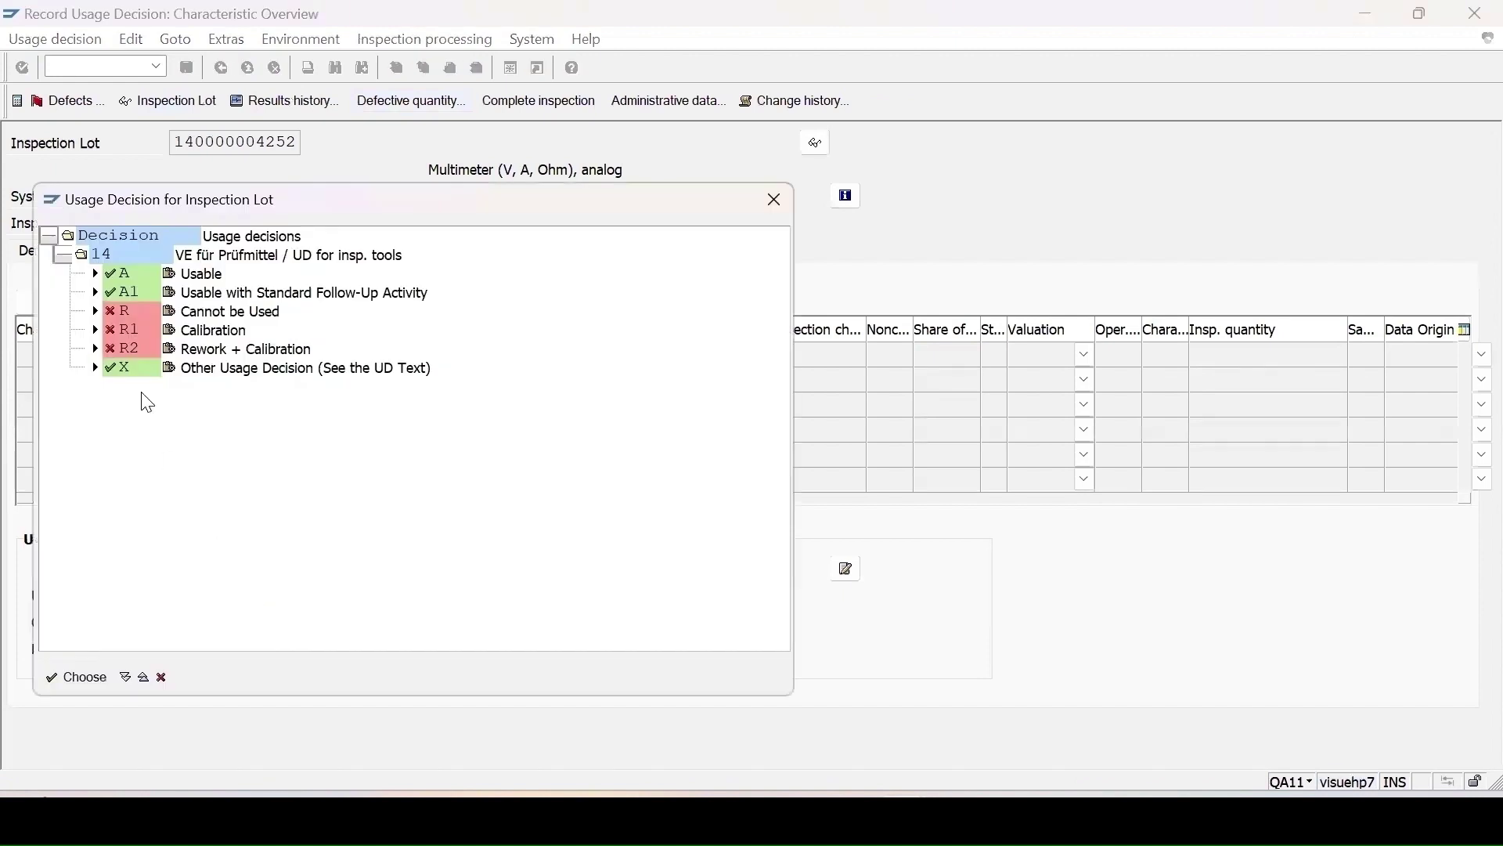
double_click(129, 280)
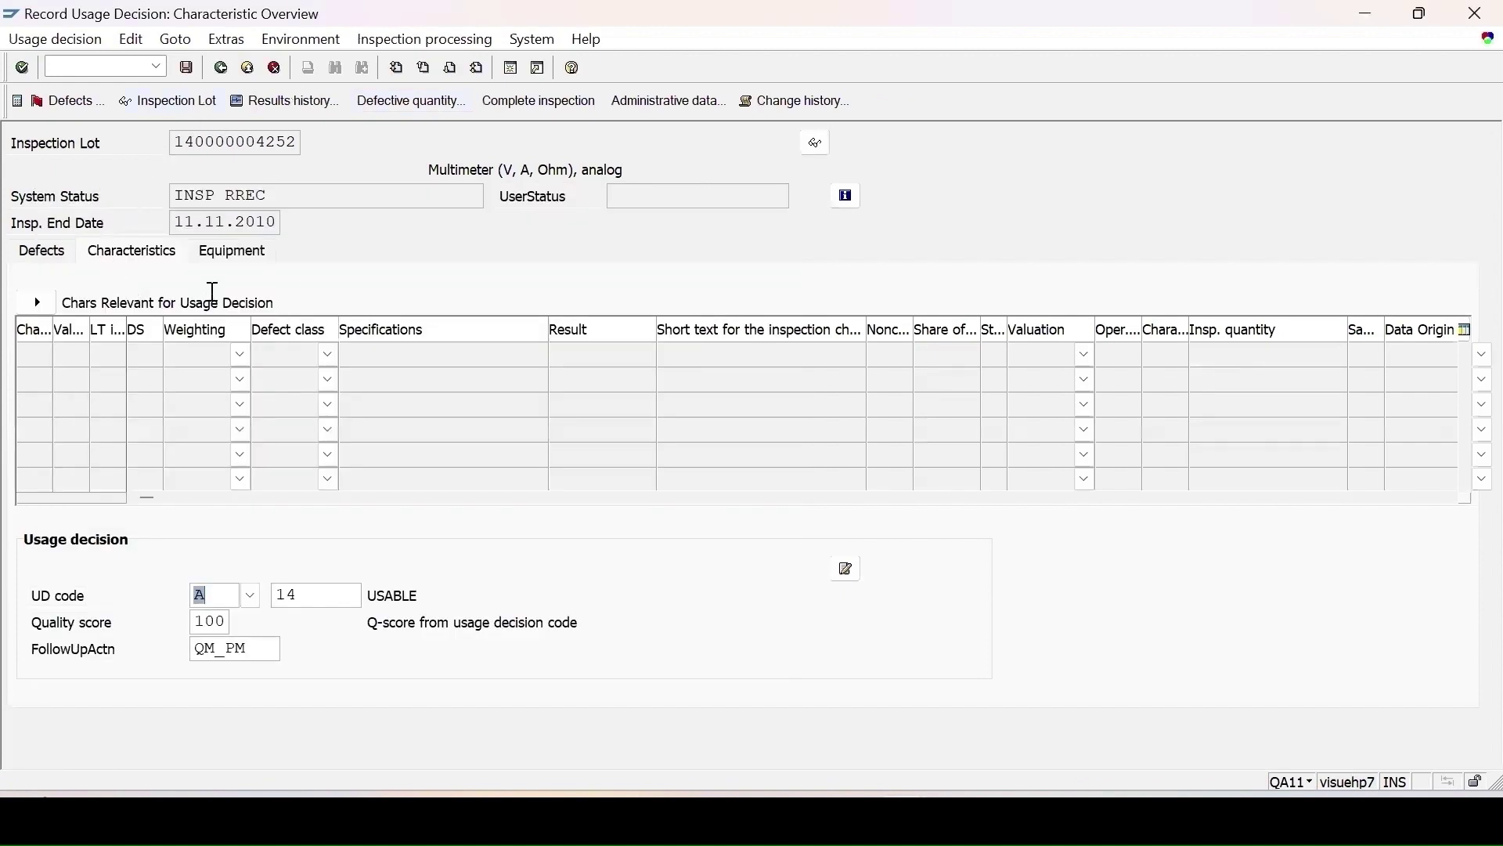
Review the lot's equipment valuations and the recorded results of equipment 10003540, and return to the usage decision
left_click(225, 252)
left_click(34, 327)
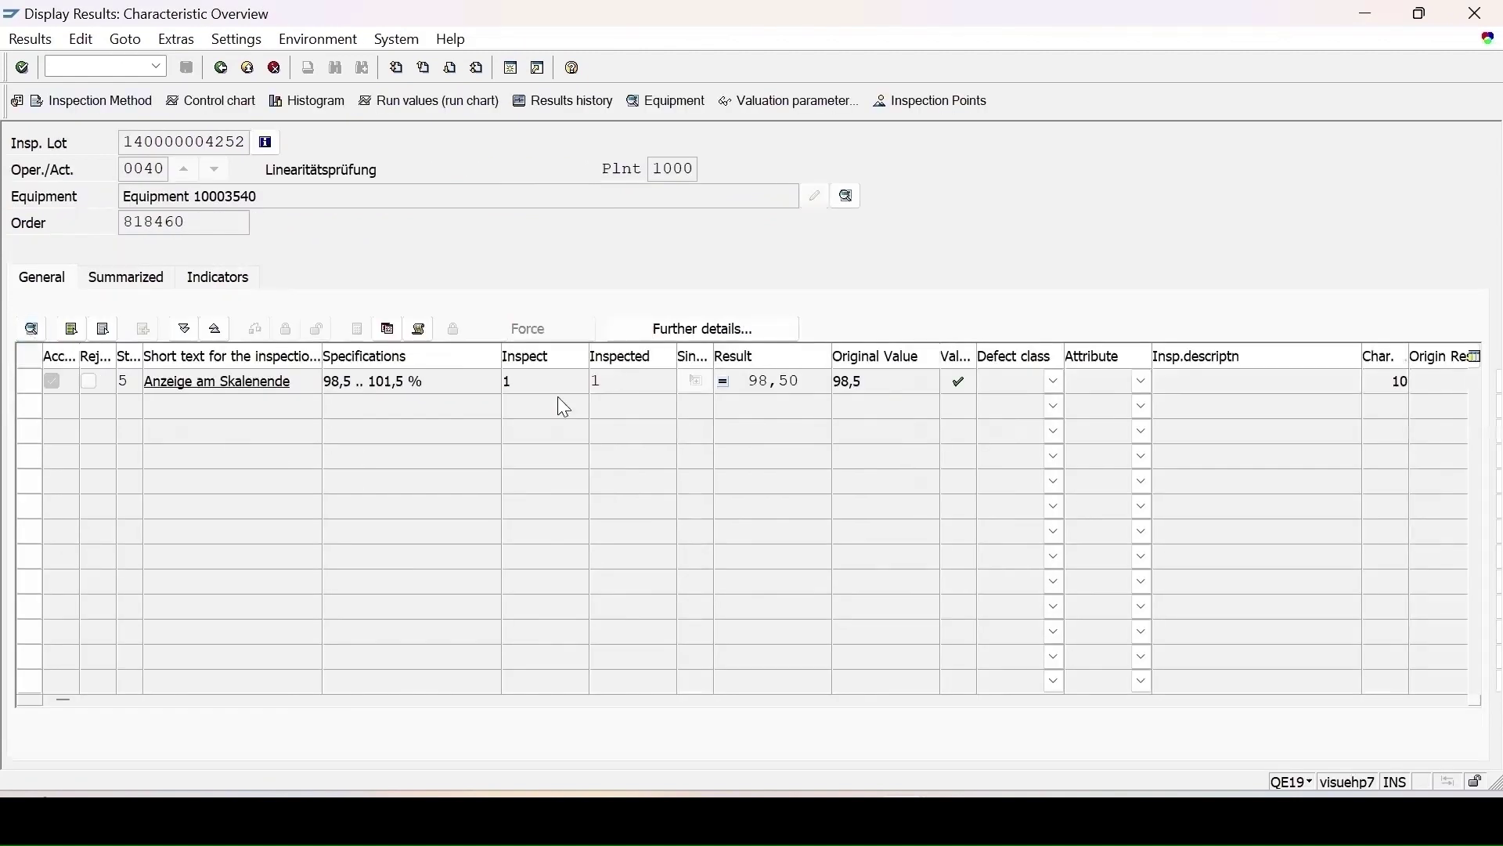
left_click(220, 69)
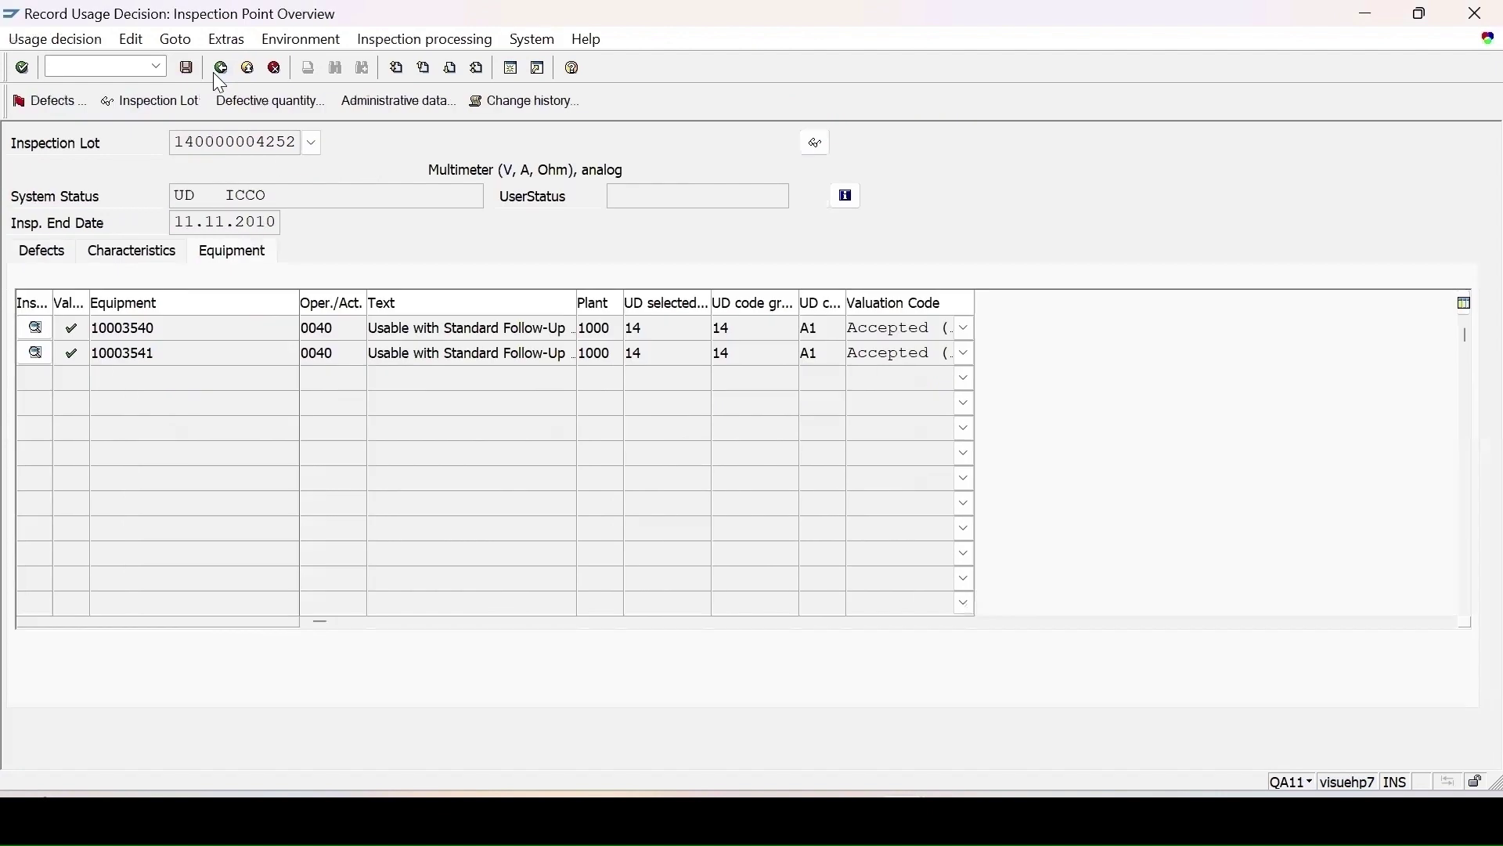
Save the usage decision, accept the proposed equipment statuses for the maintenance plan, and refresh the worklist
left_click(185, 69)
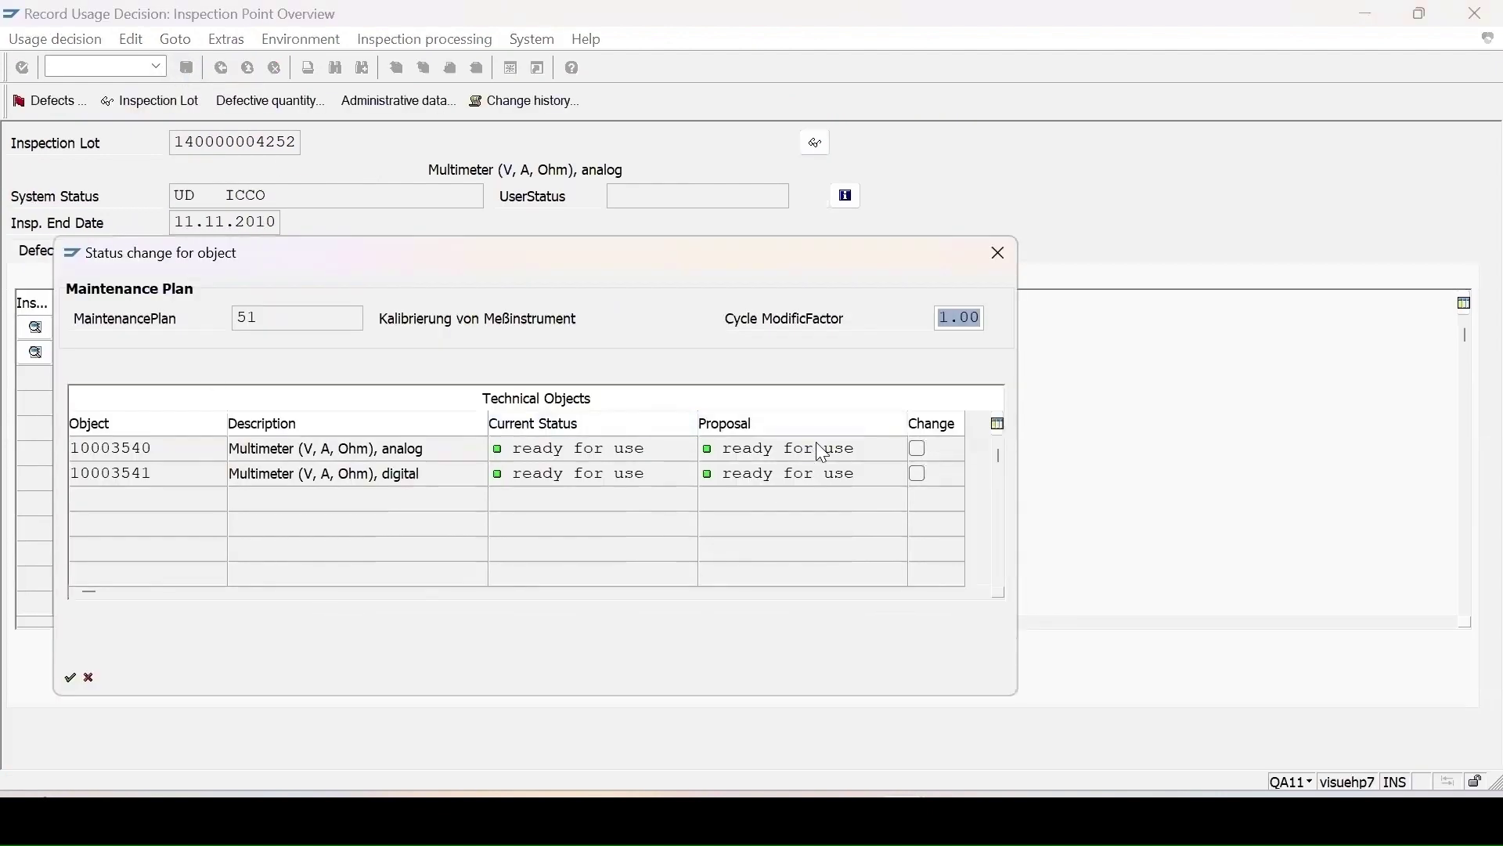
left_click(72, 677)
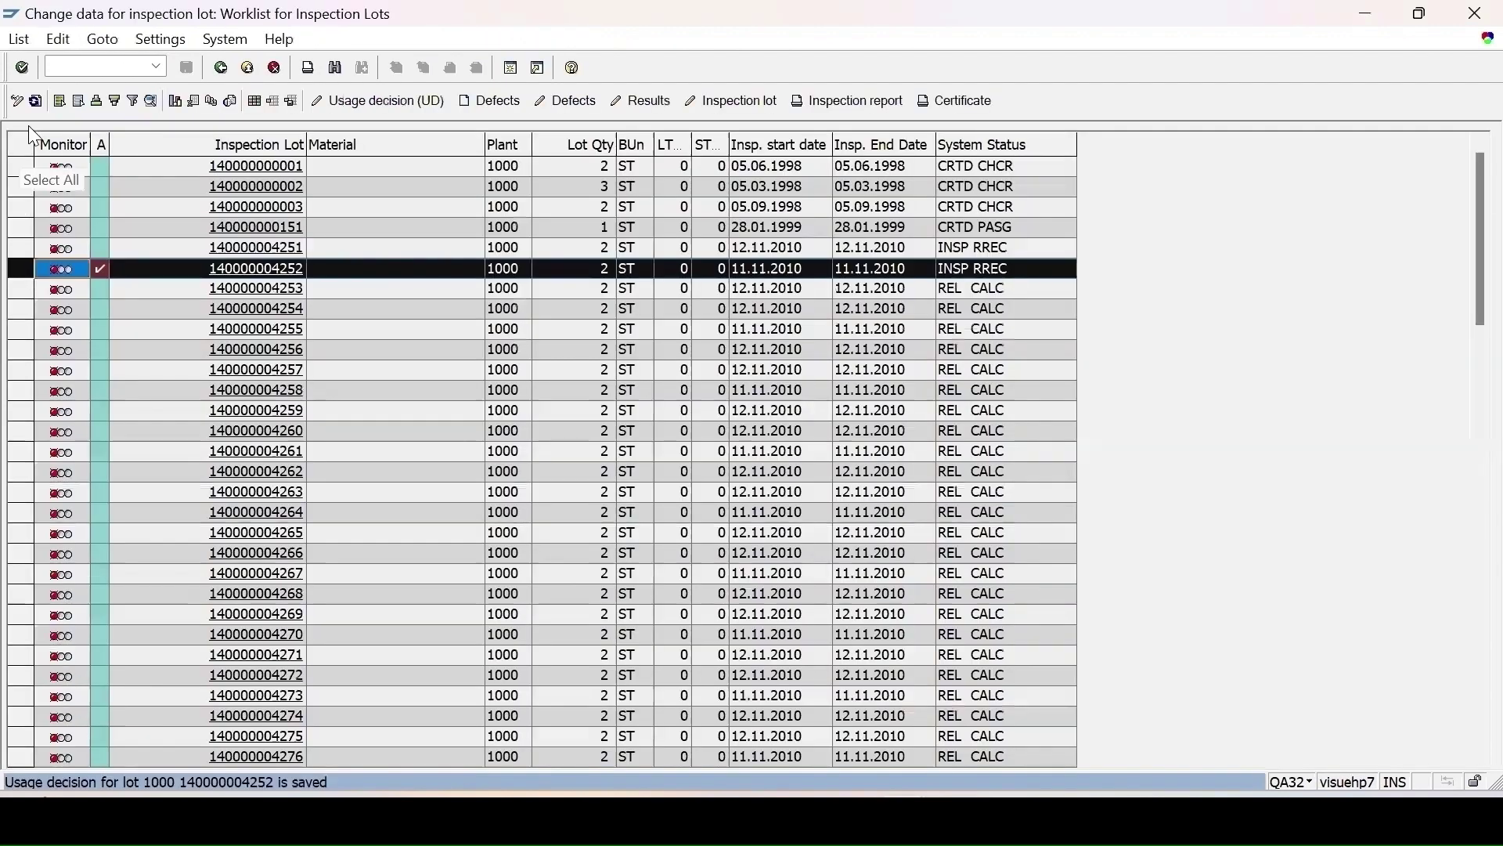
left_click(36, 100)
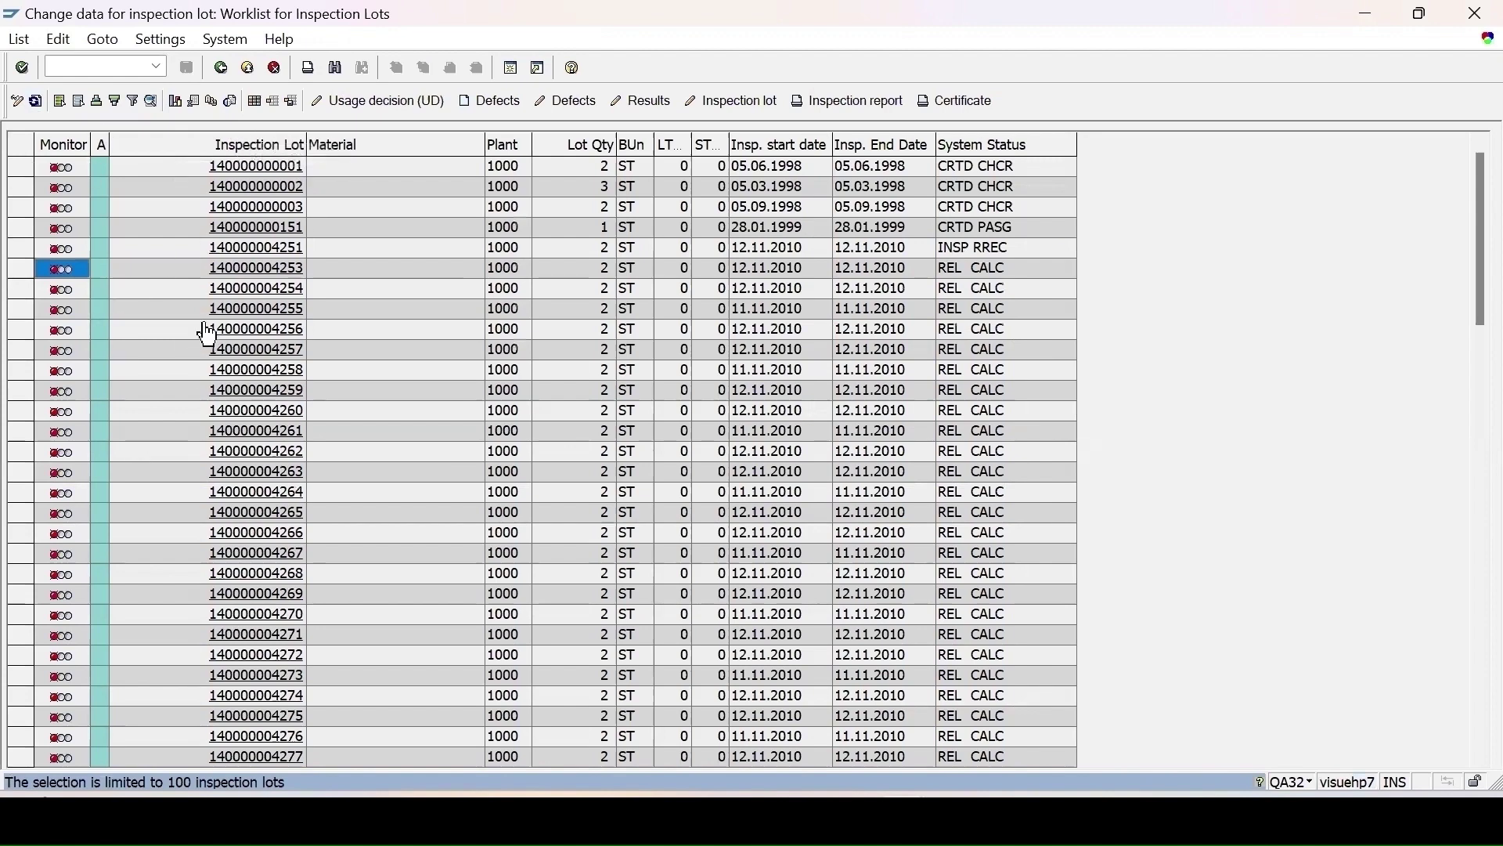
Open the results recording worklist with transaction QE51N
type("qe51")
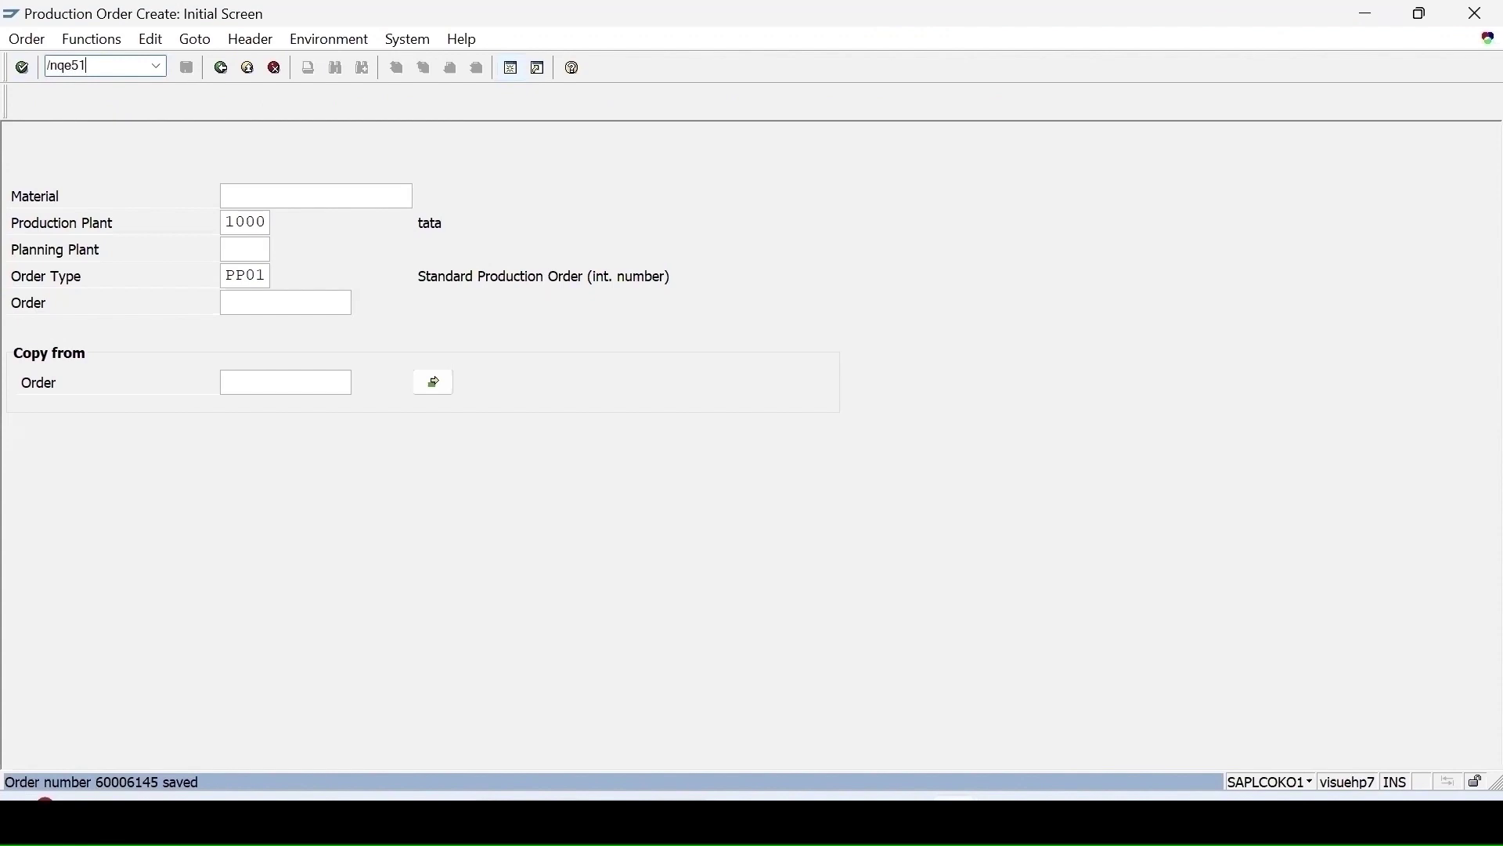
type("n")
key("Return")
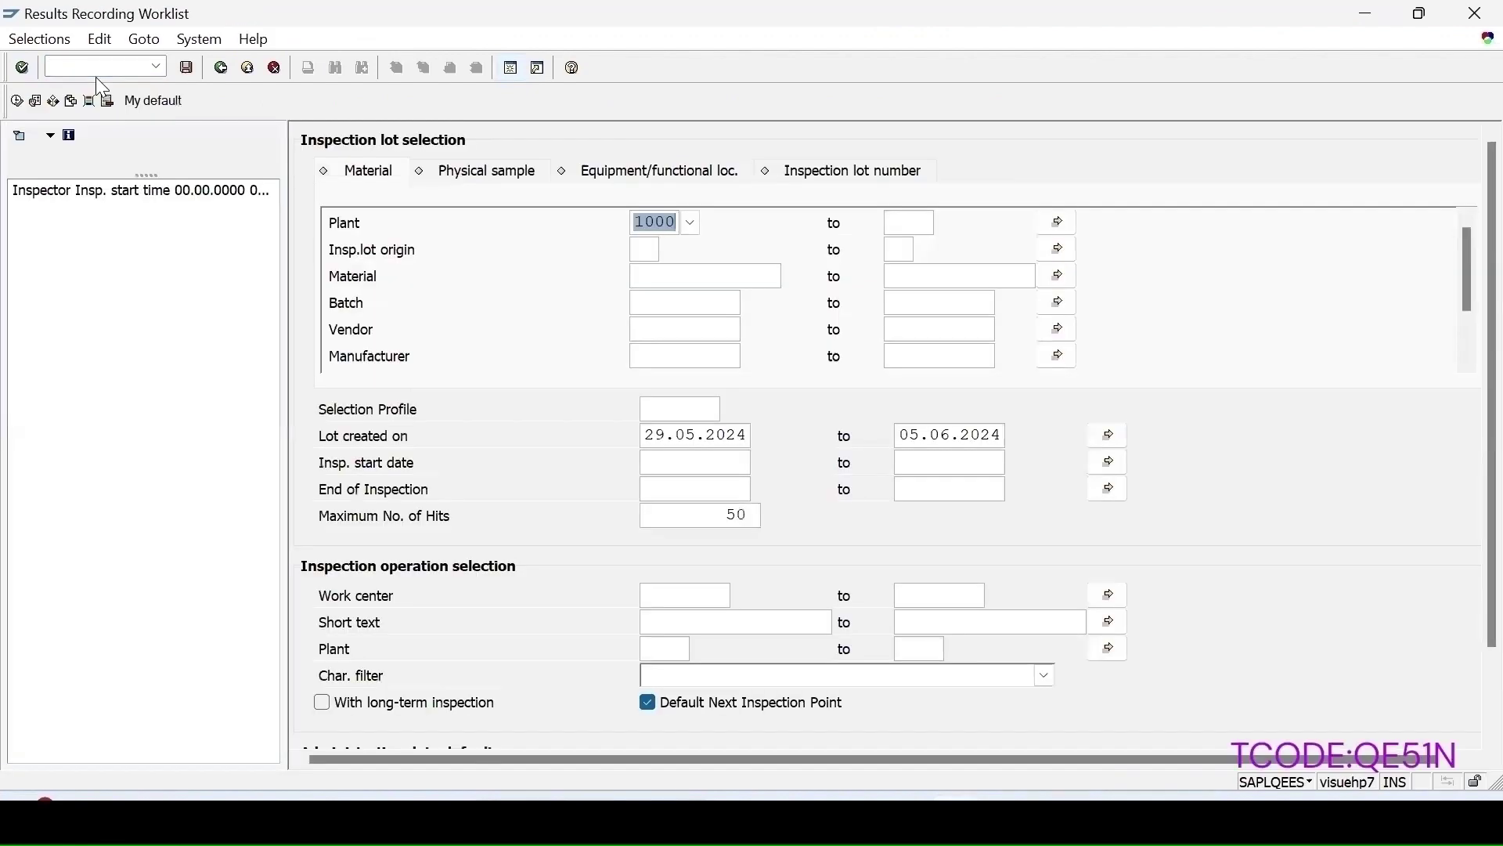
Turn off the default next inspection point and run the results recording worklist for plant 1000
left_click(650, 703)
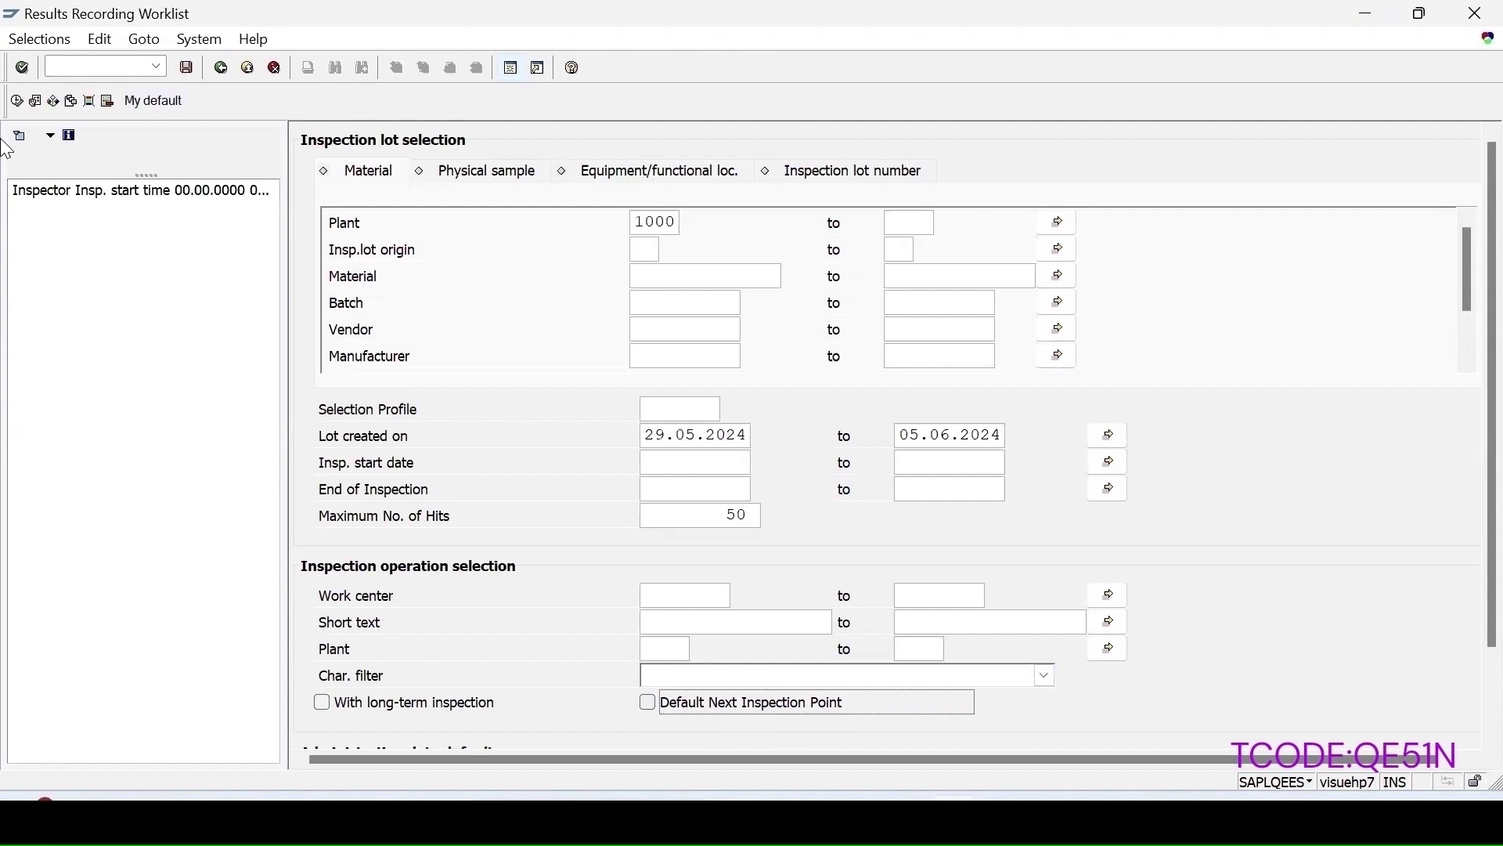
left_click(16, 101)
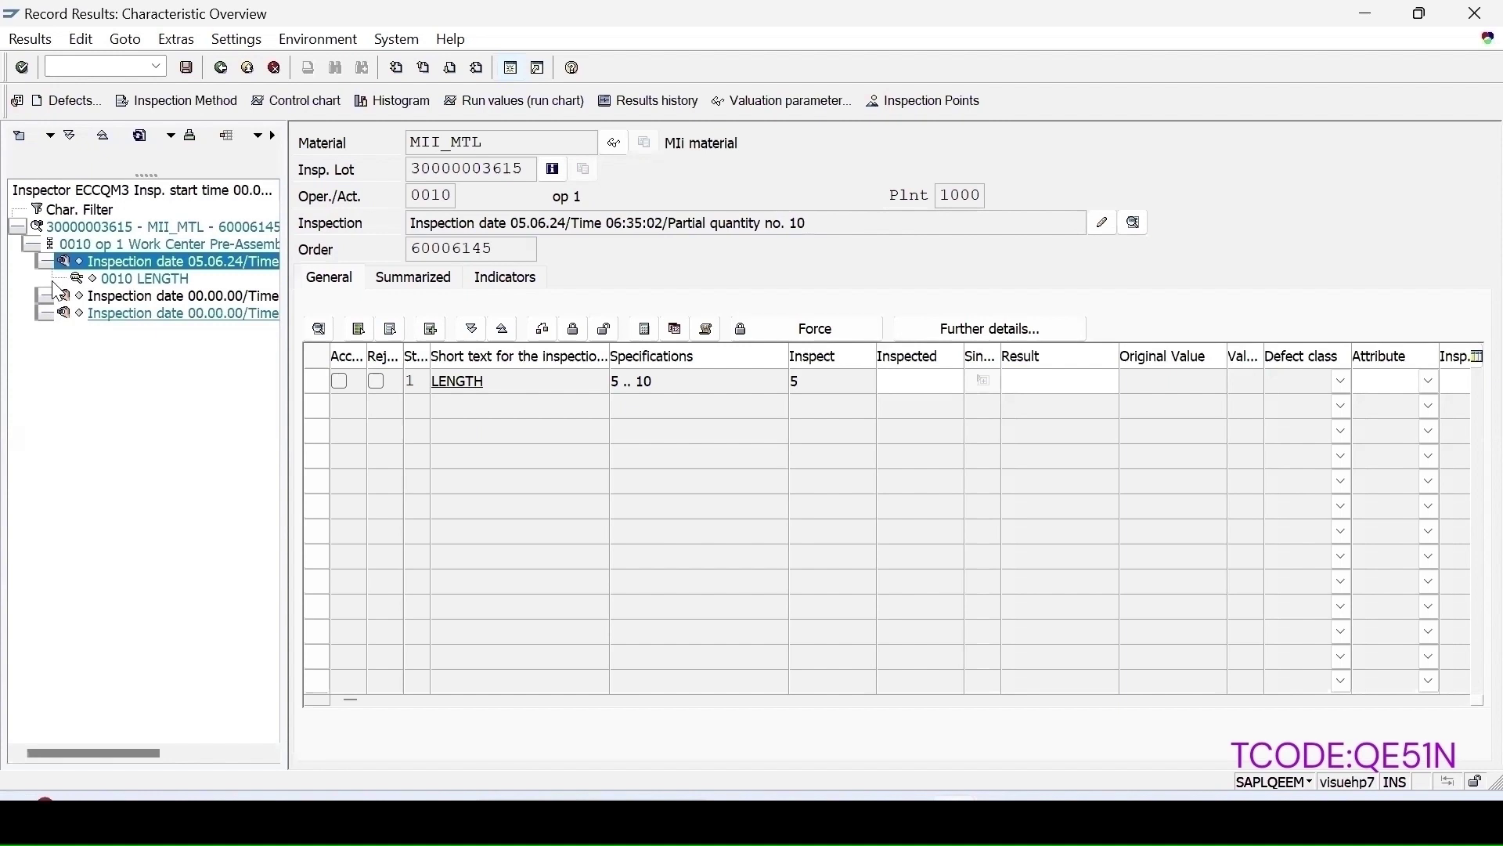
Record a mean value of 6 for the LENGTH characteristic of the inspection point dated 05.06.24 and accept its valuation
double_click(145, 278)
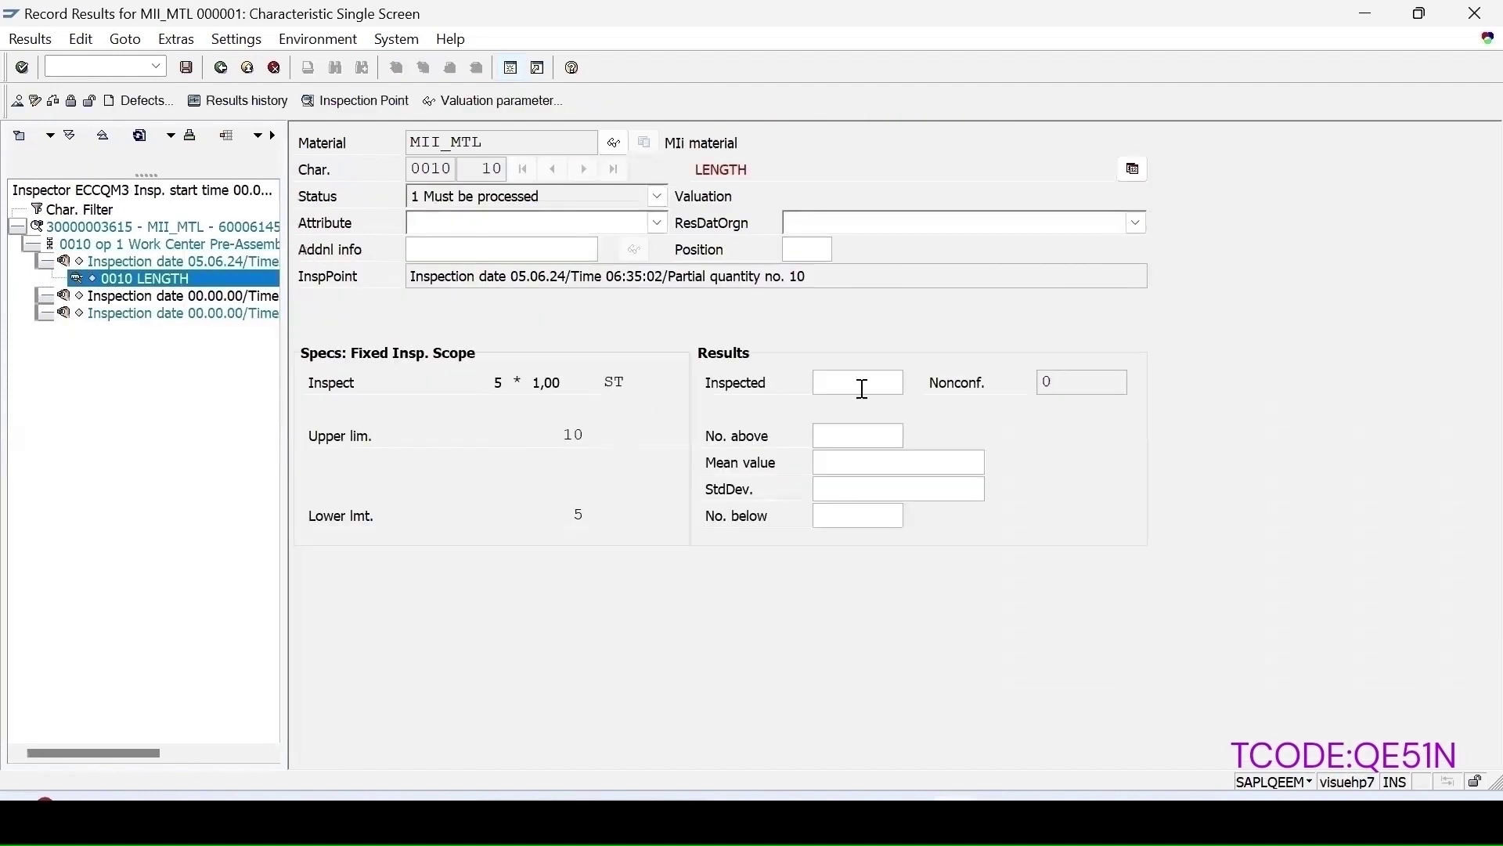
type("6")
key("Return")
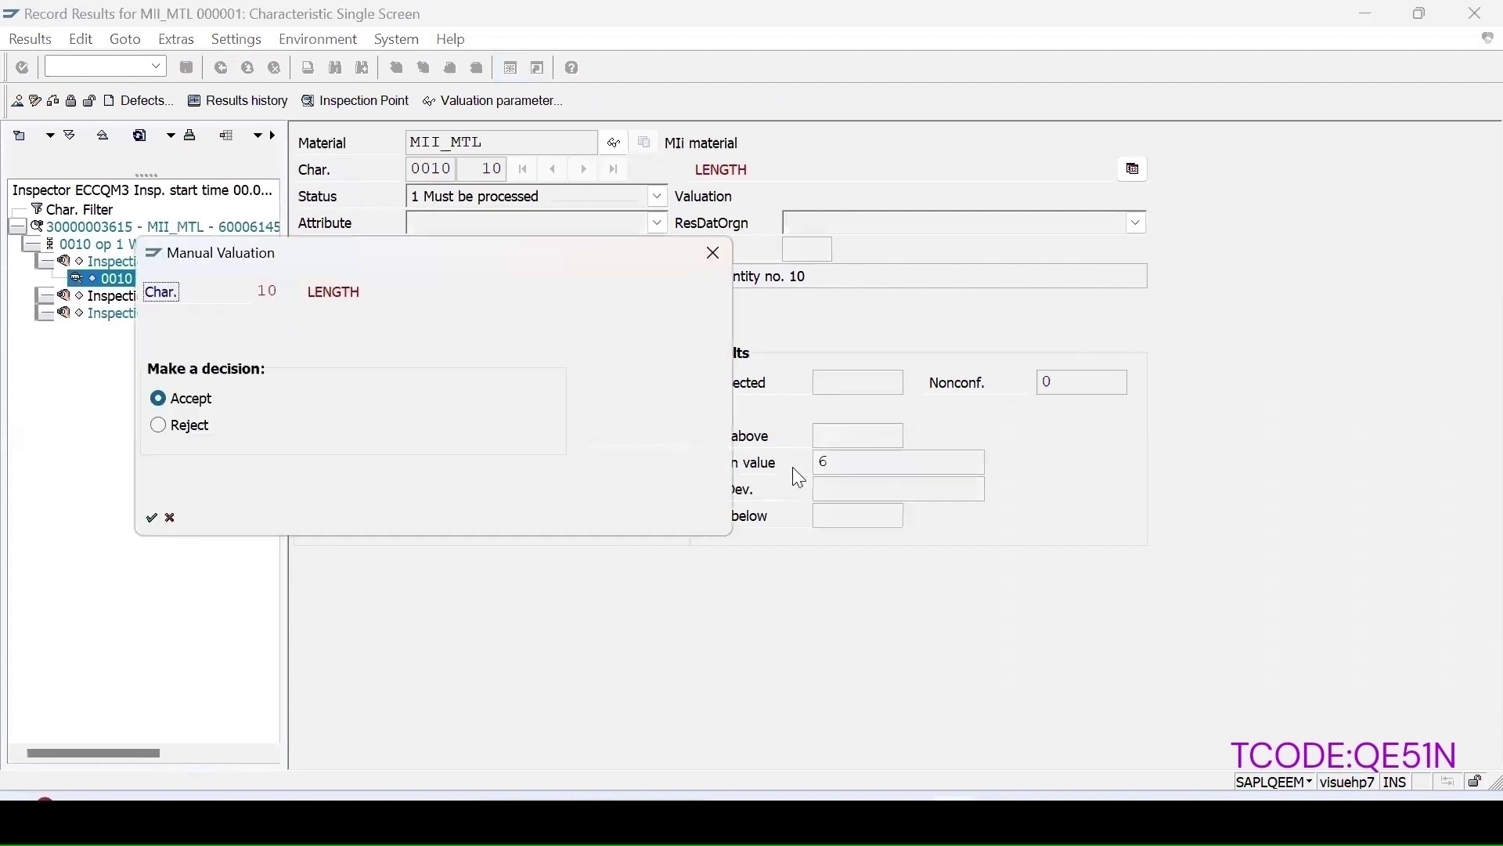
left_click(152, 518)
left_click(41, 296)
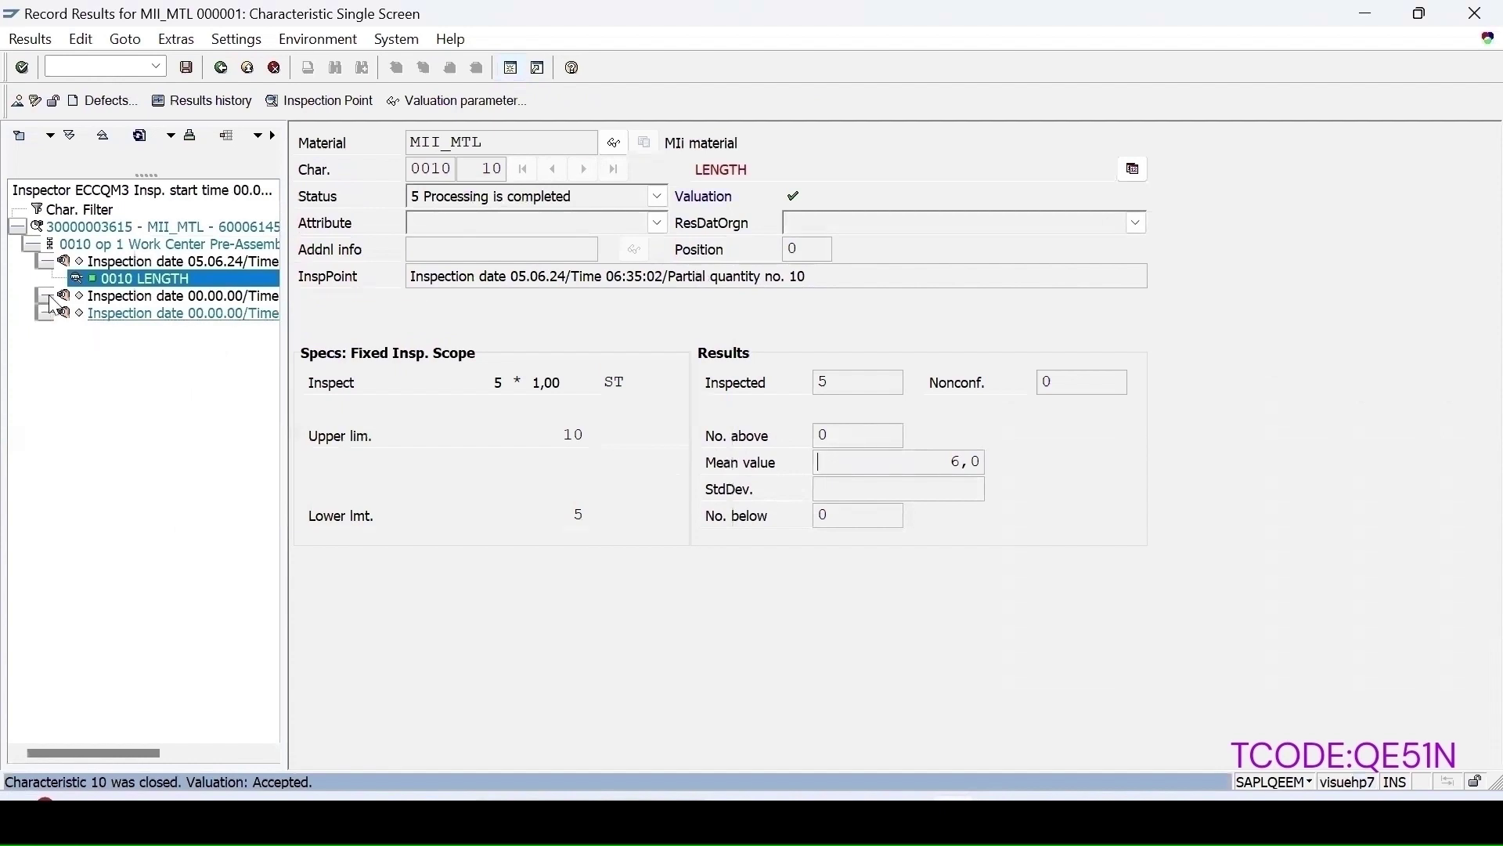
left_click(145, 315)
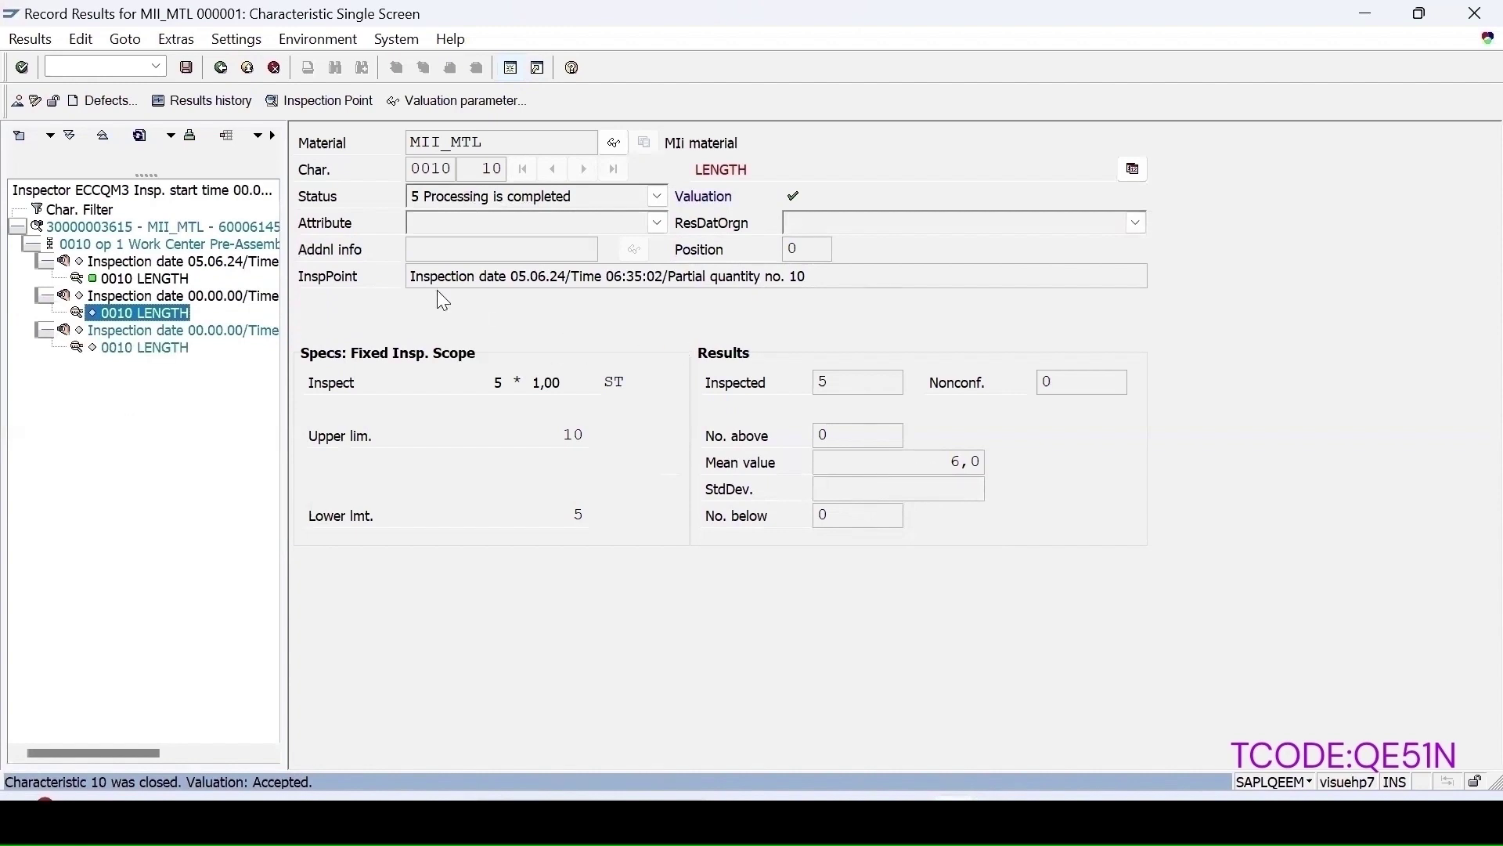
left_click(173, 262)
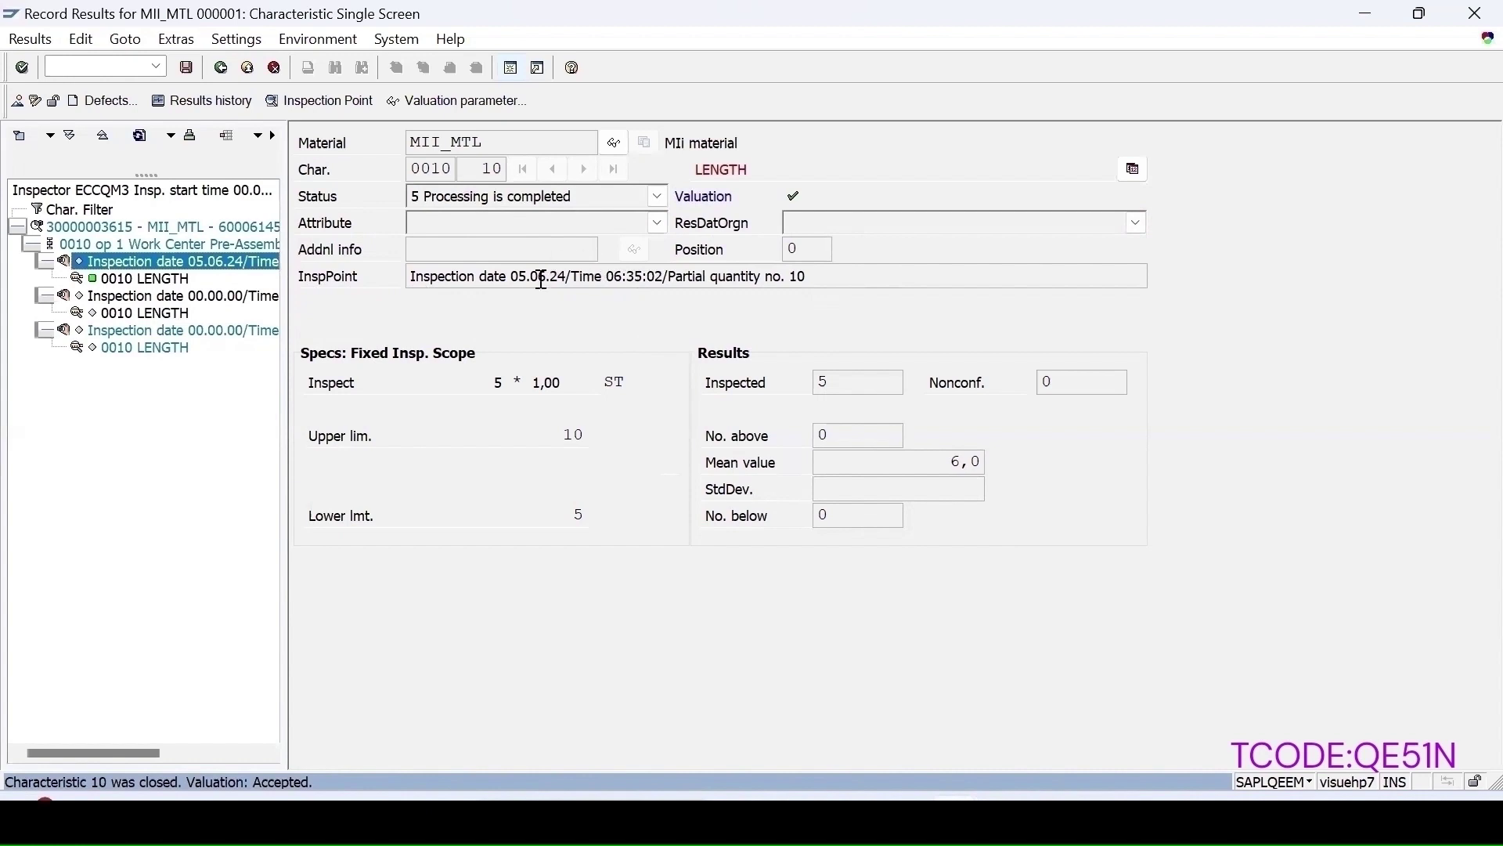
left_click(138, 278)
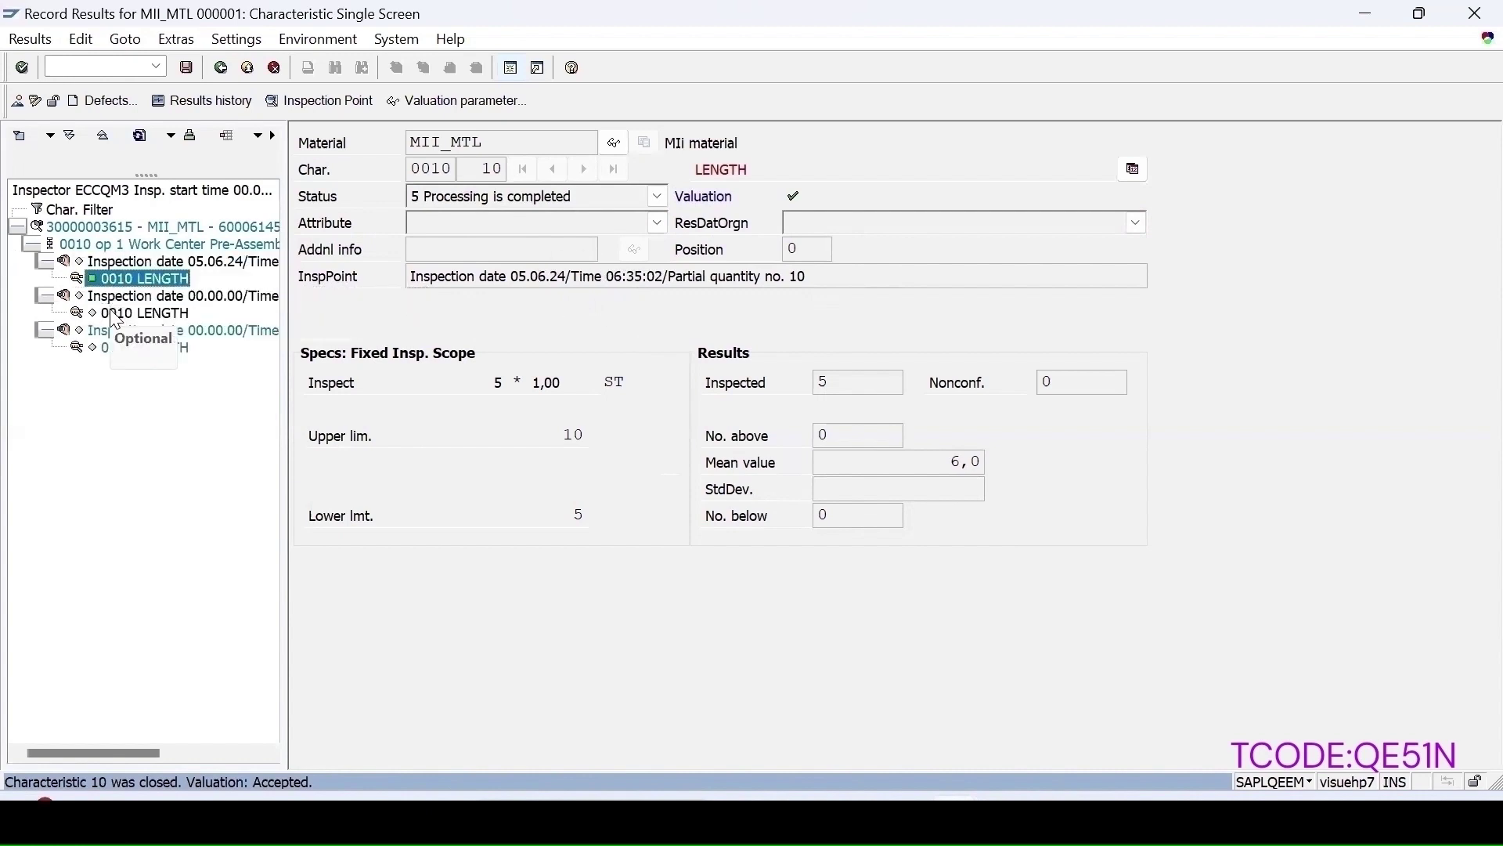
left_click(111, 313)
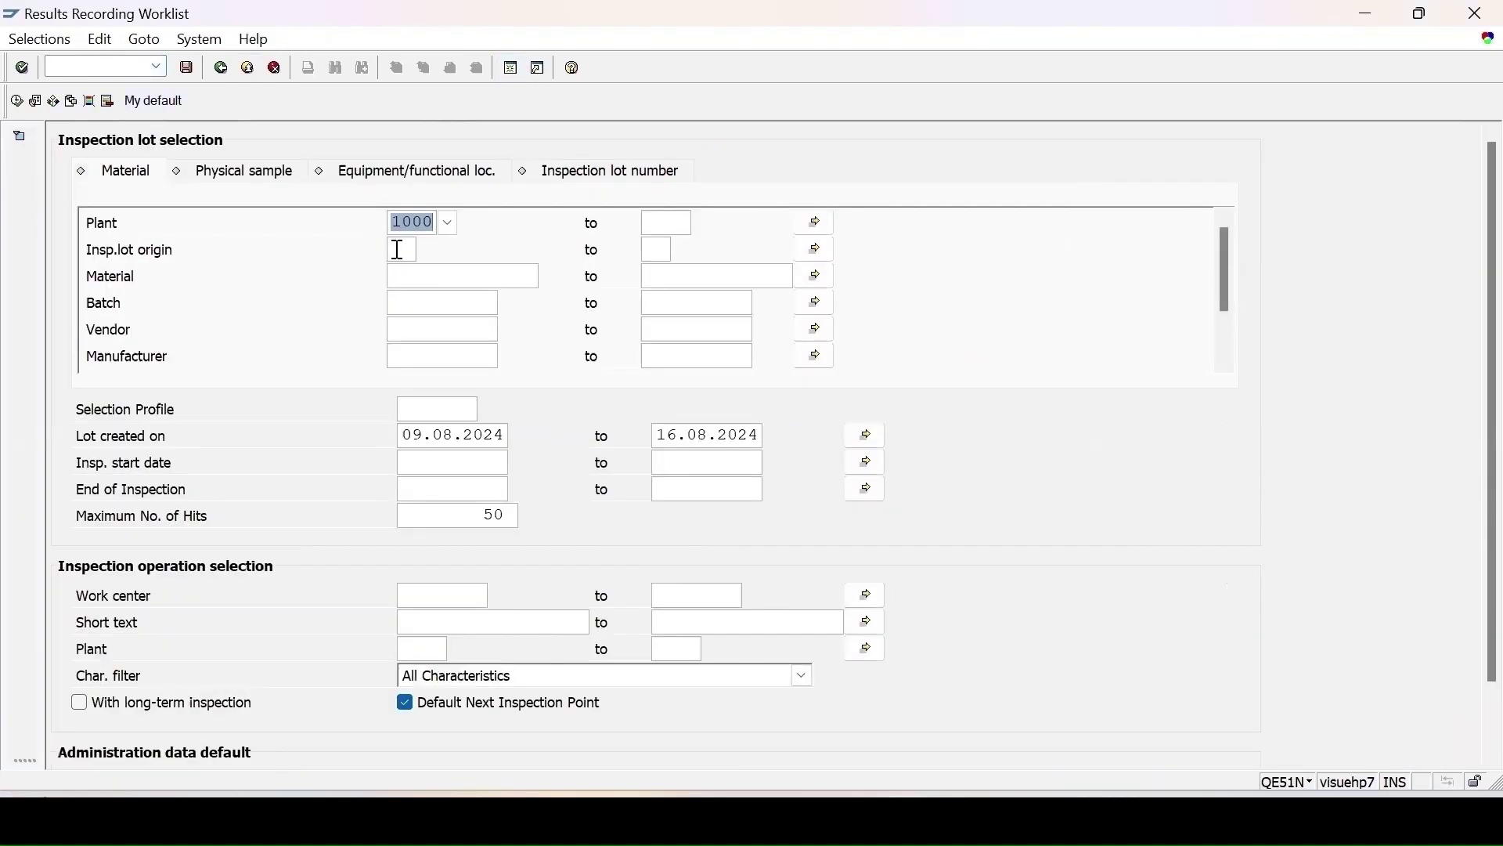
Restrict the worklist selection for plant 1000 to inspection lot origin 14 (Plant Maintenance) and run it
left_click(433, 251)
type("1")
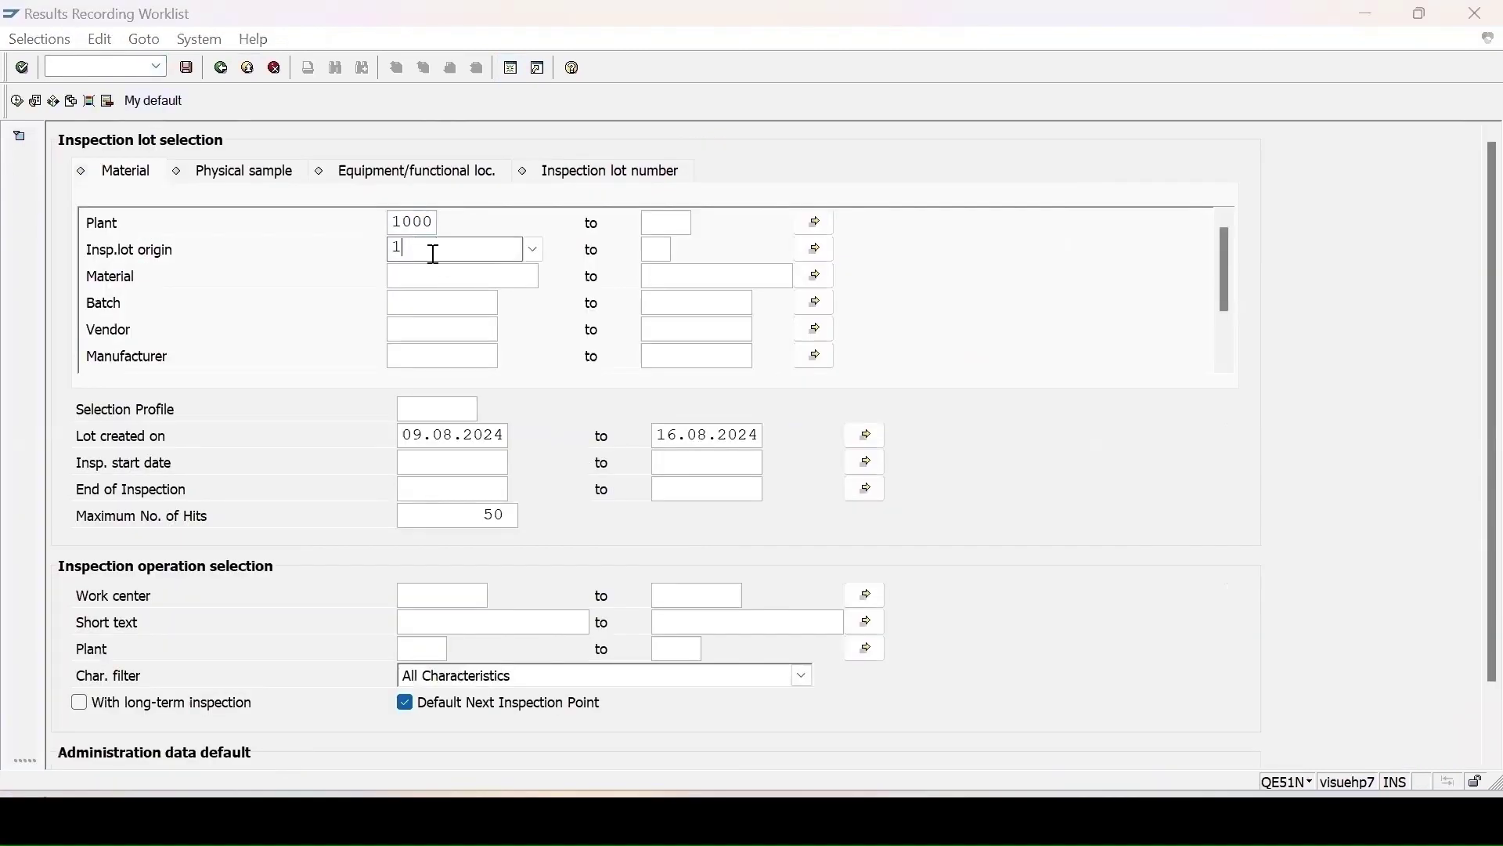
type("4")
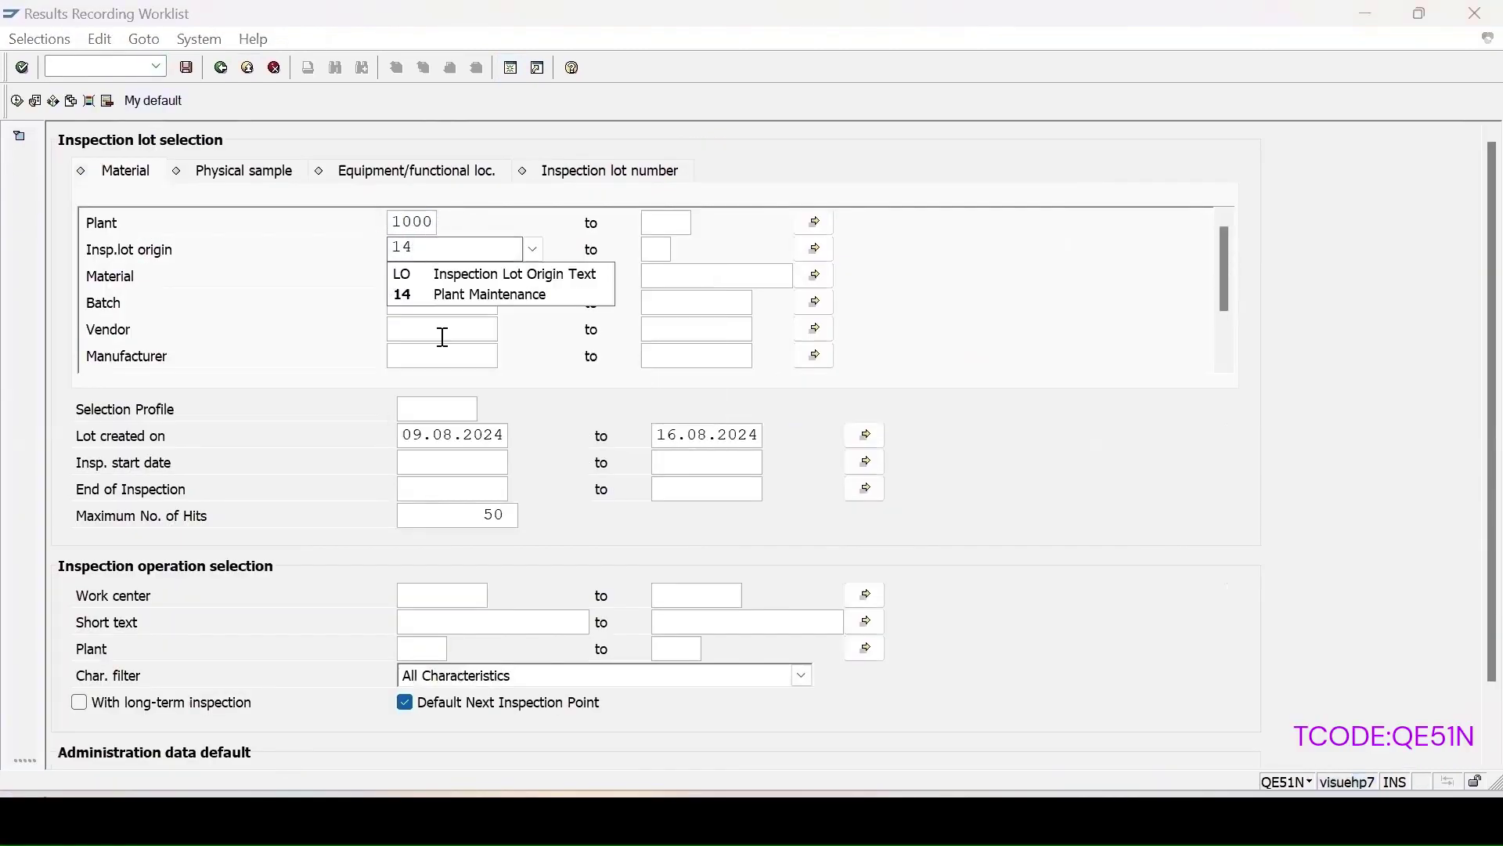
key("F8")
Clear the start of the lot creation date range and the maximum number of hits, and rerun the selection
key("Delete")
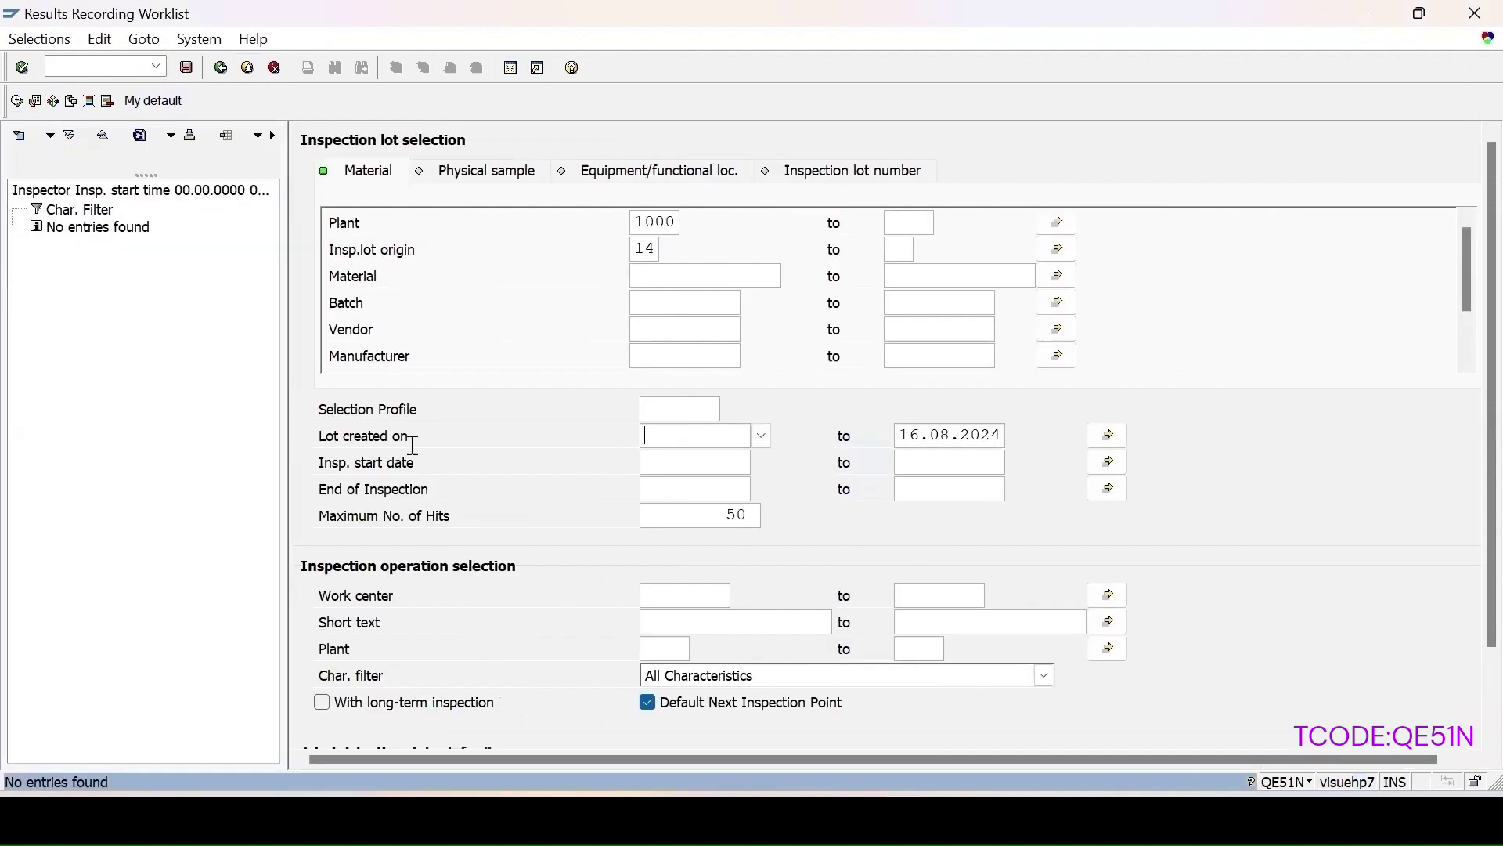
left_click_drag(750, 519, 706, 516)
key("Delete")
left_click(19, 103)
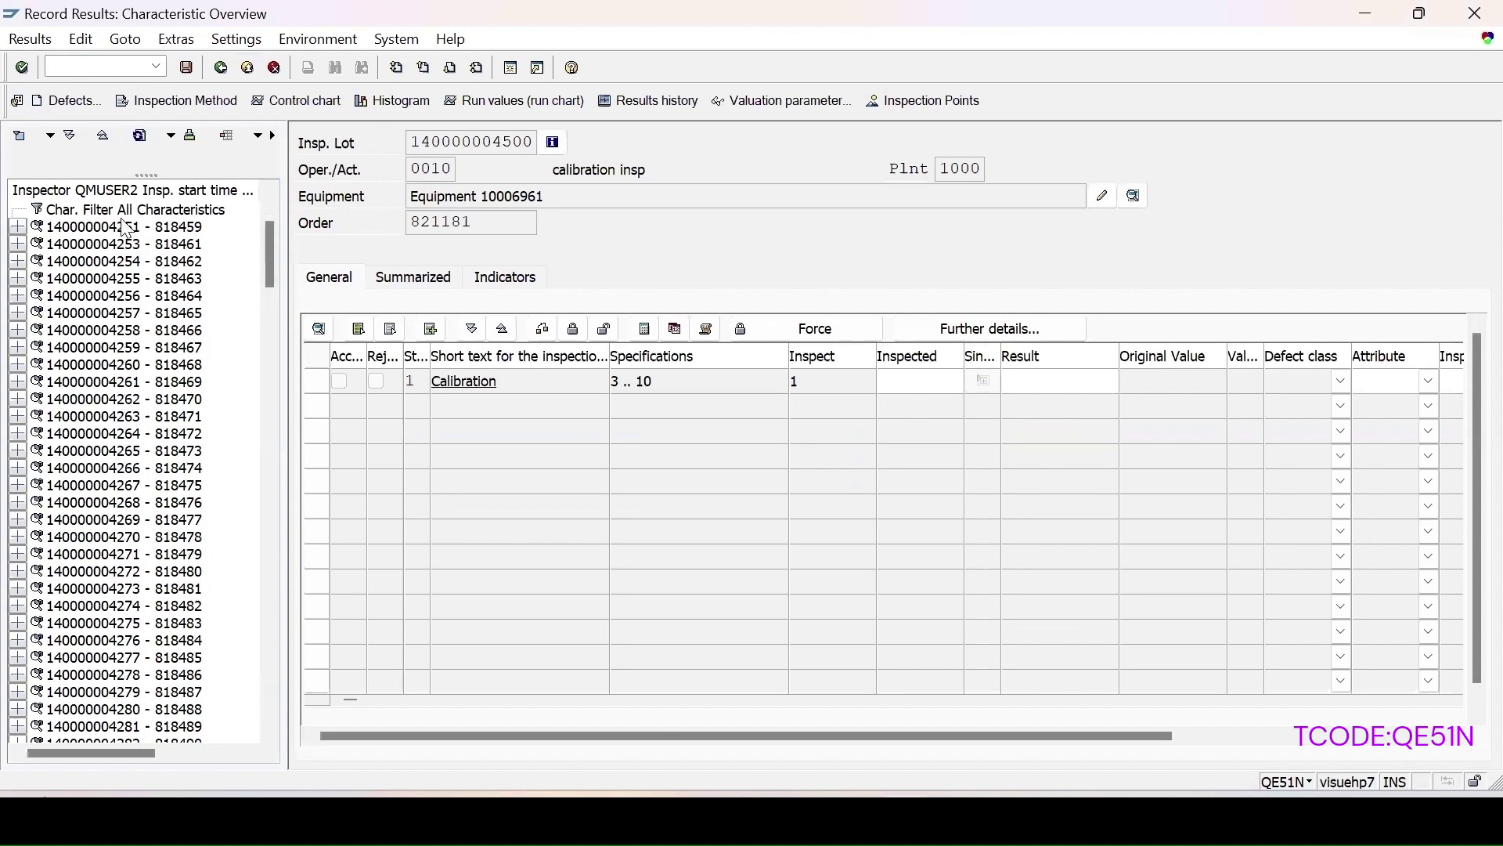
left_click(18, 227)
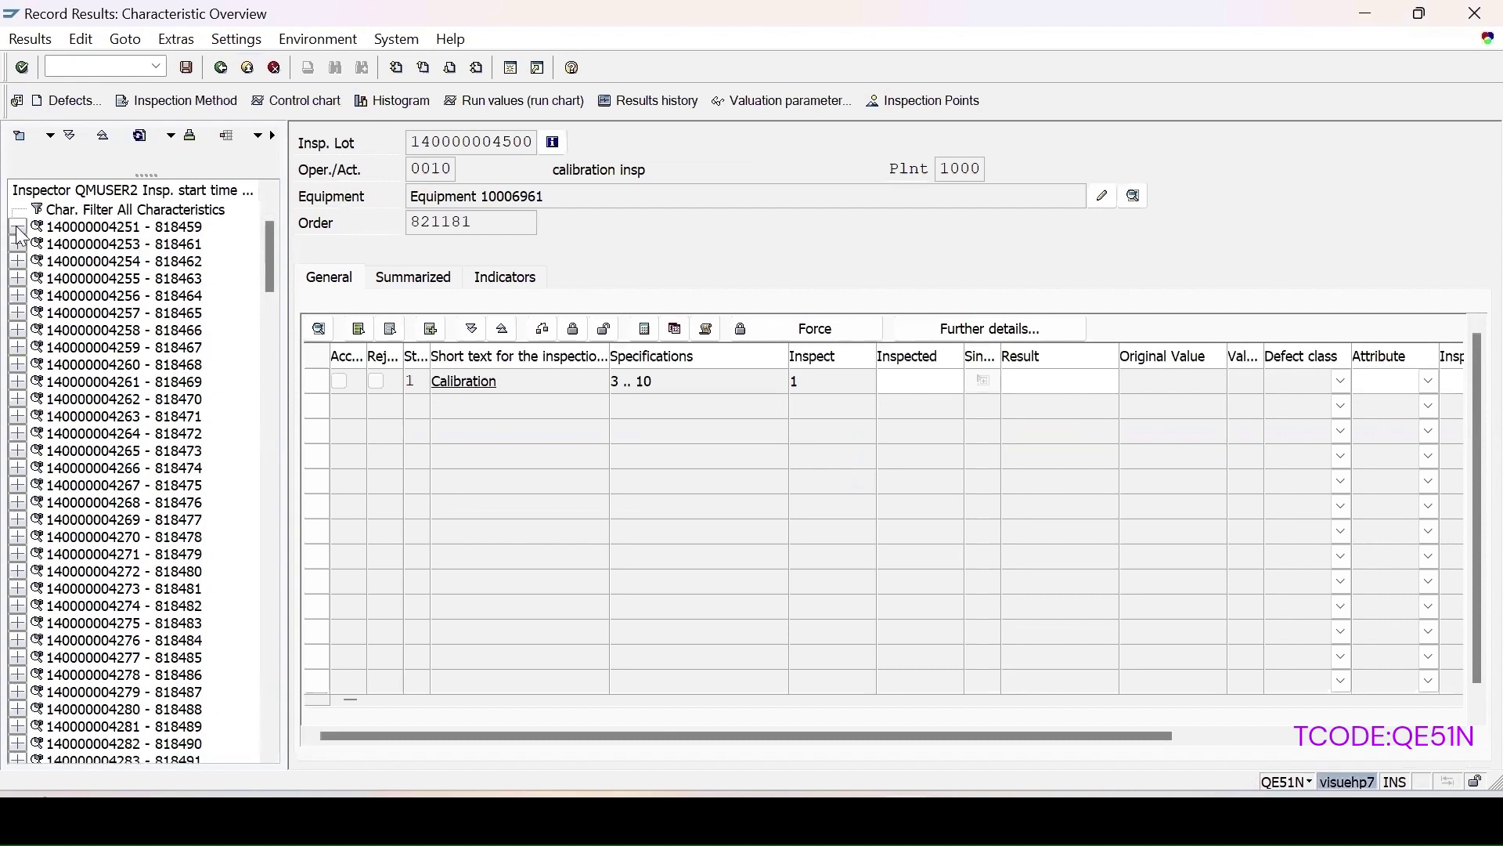
left_click(33, 244)
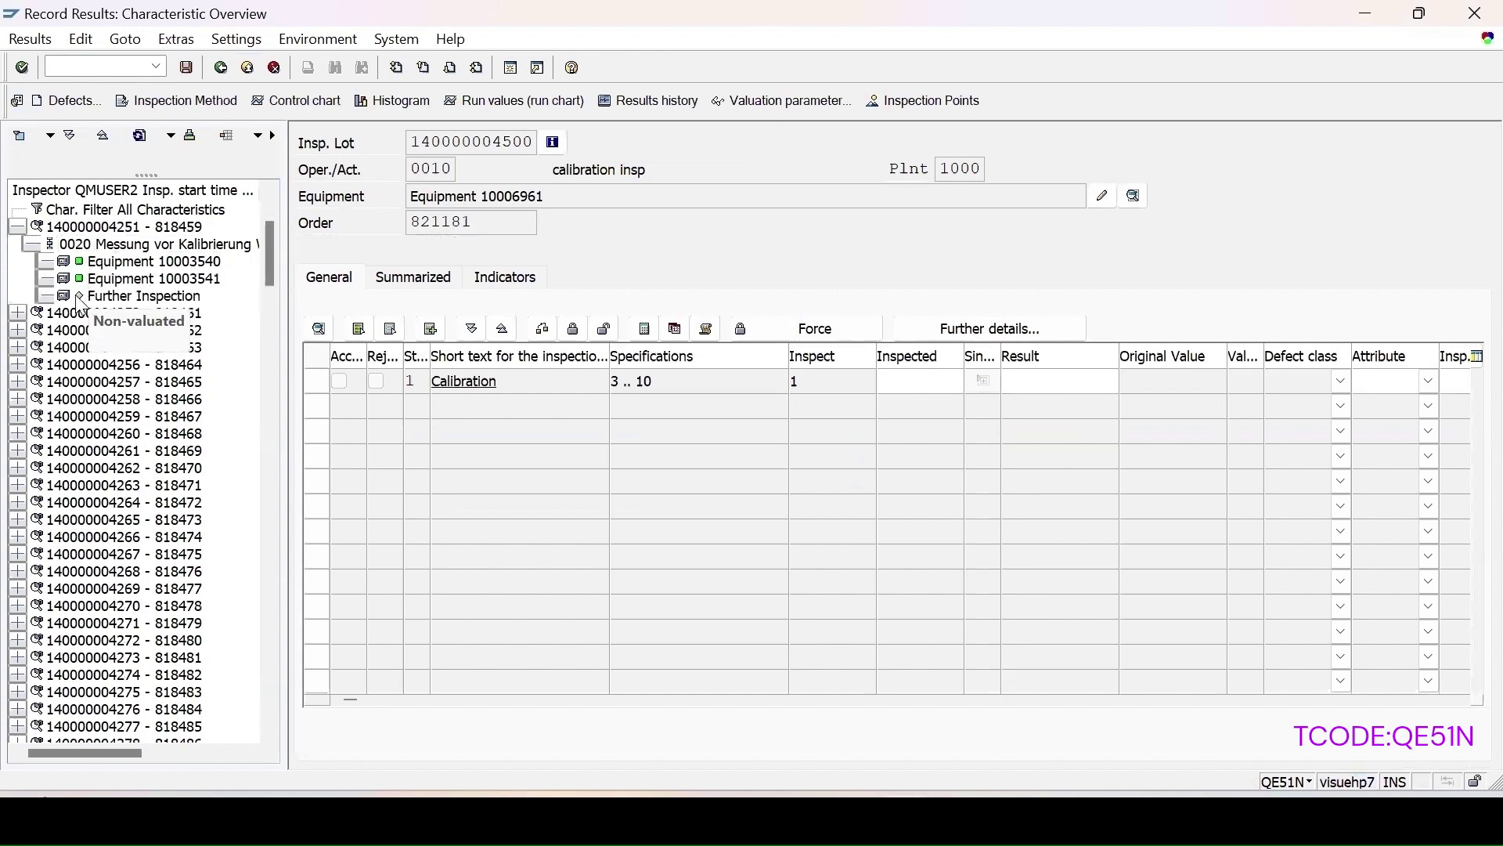
left_click(46, 262)
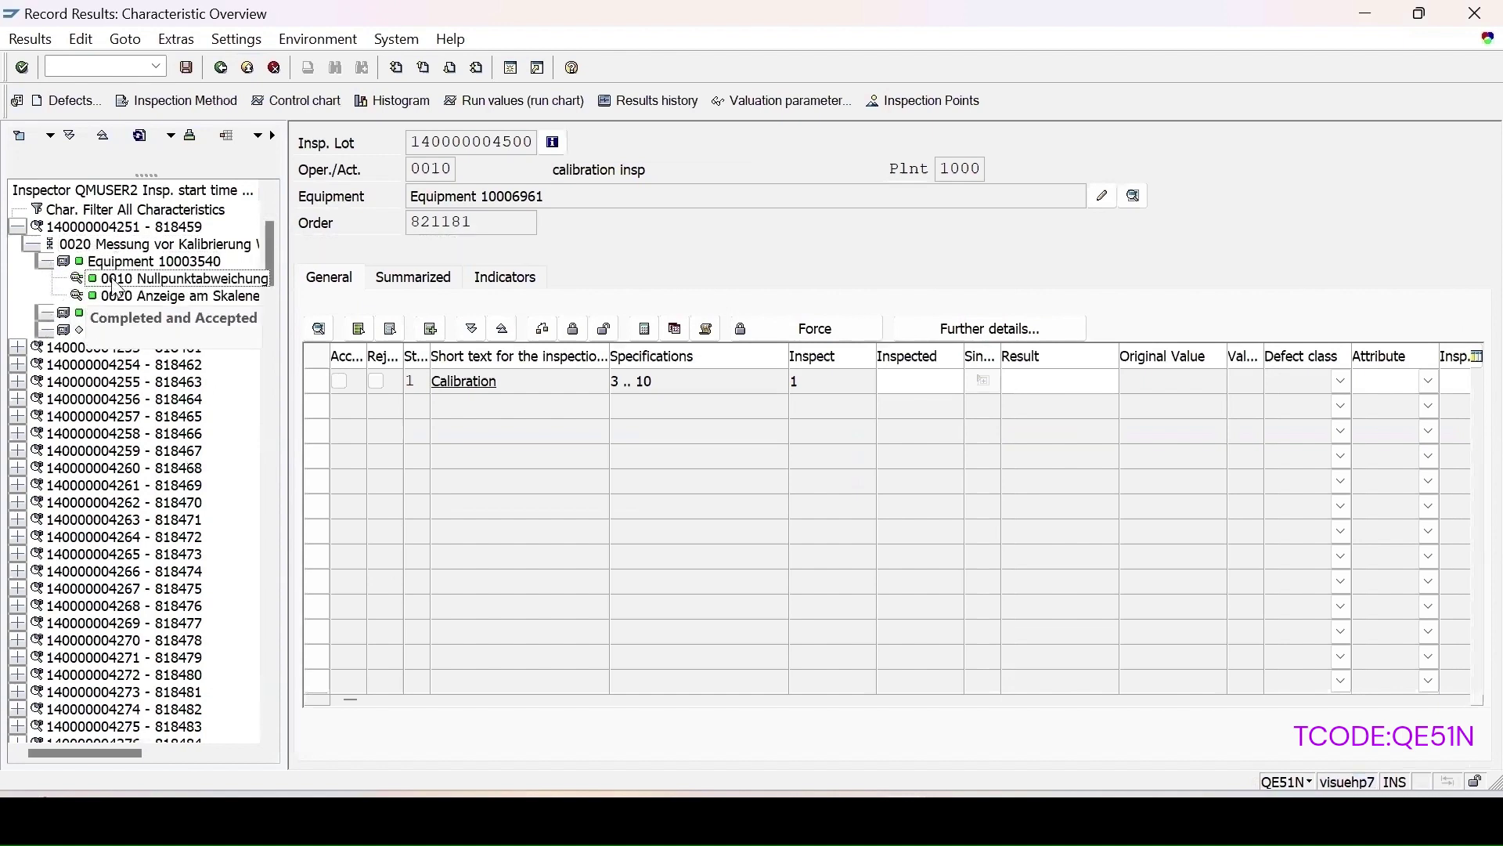
left_click(18, 347)
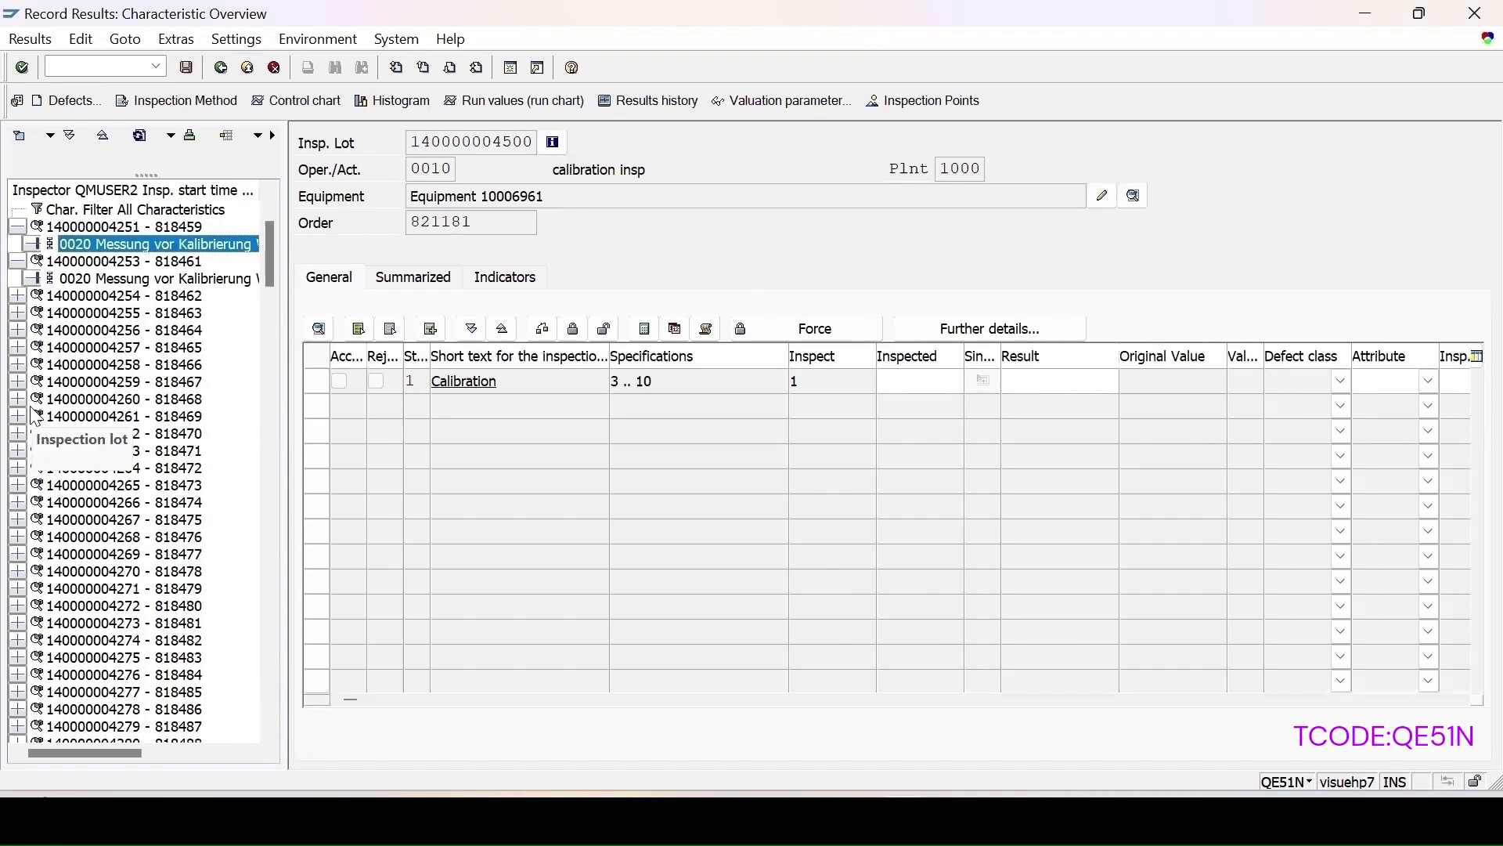
left_click(18, 399)
left_click(32, 417)
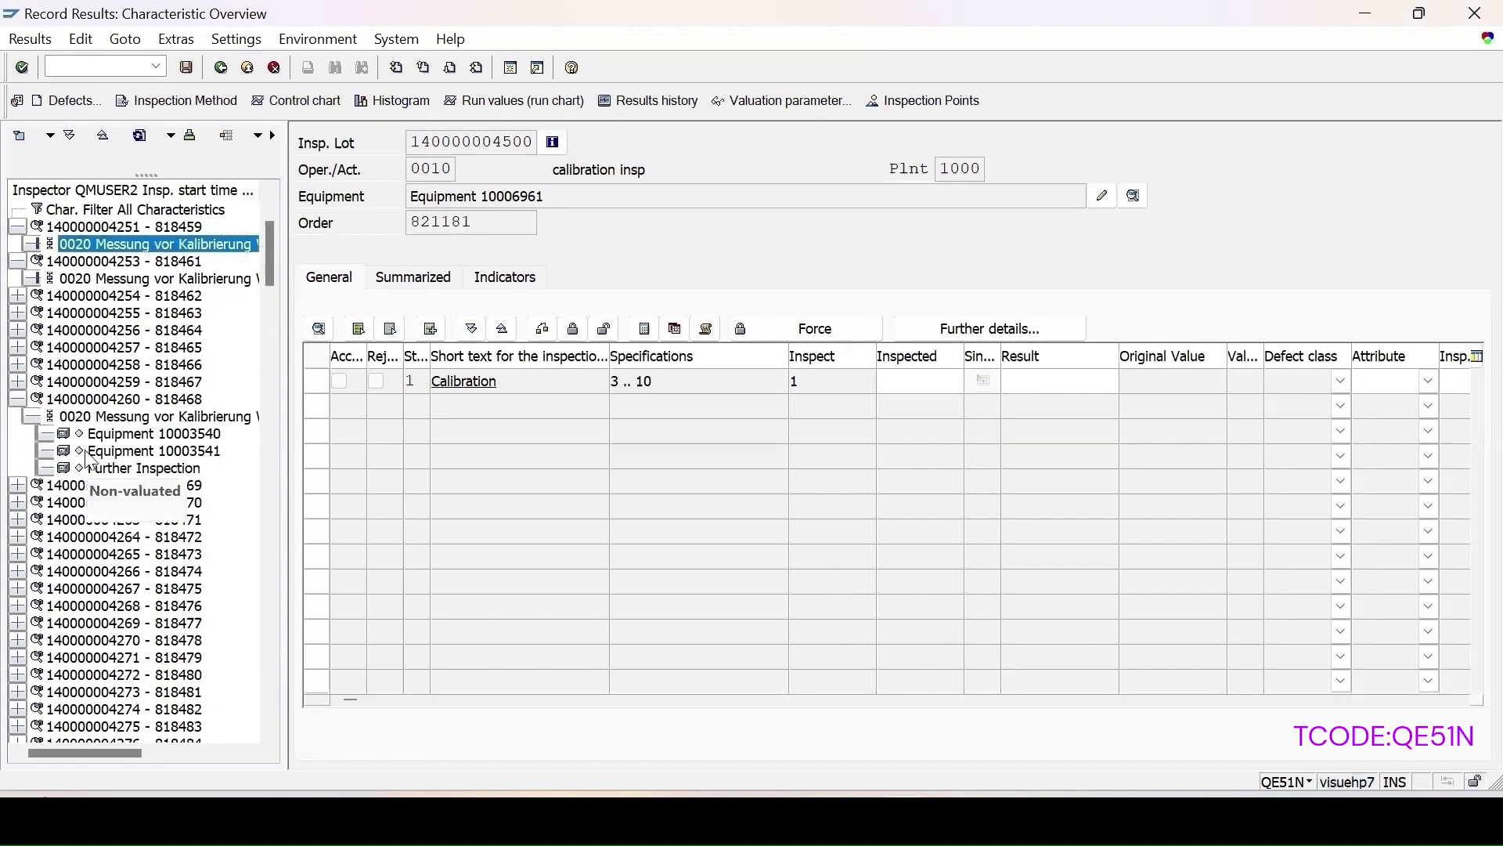
left_click(45, 434)
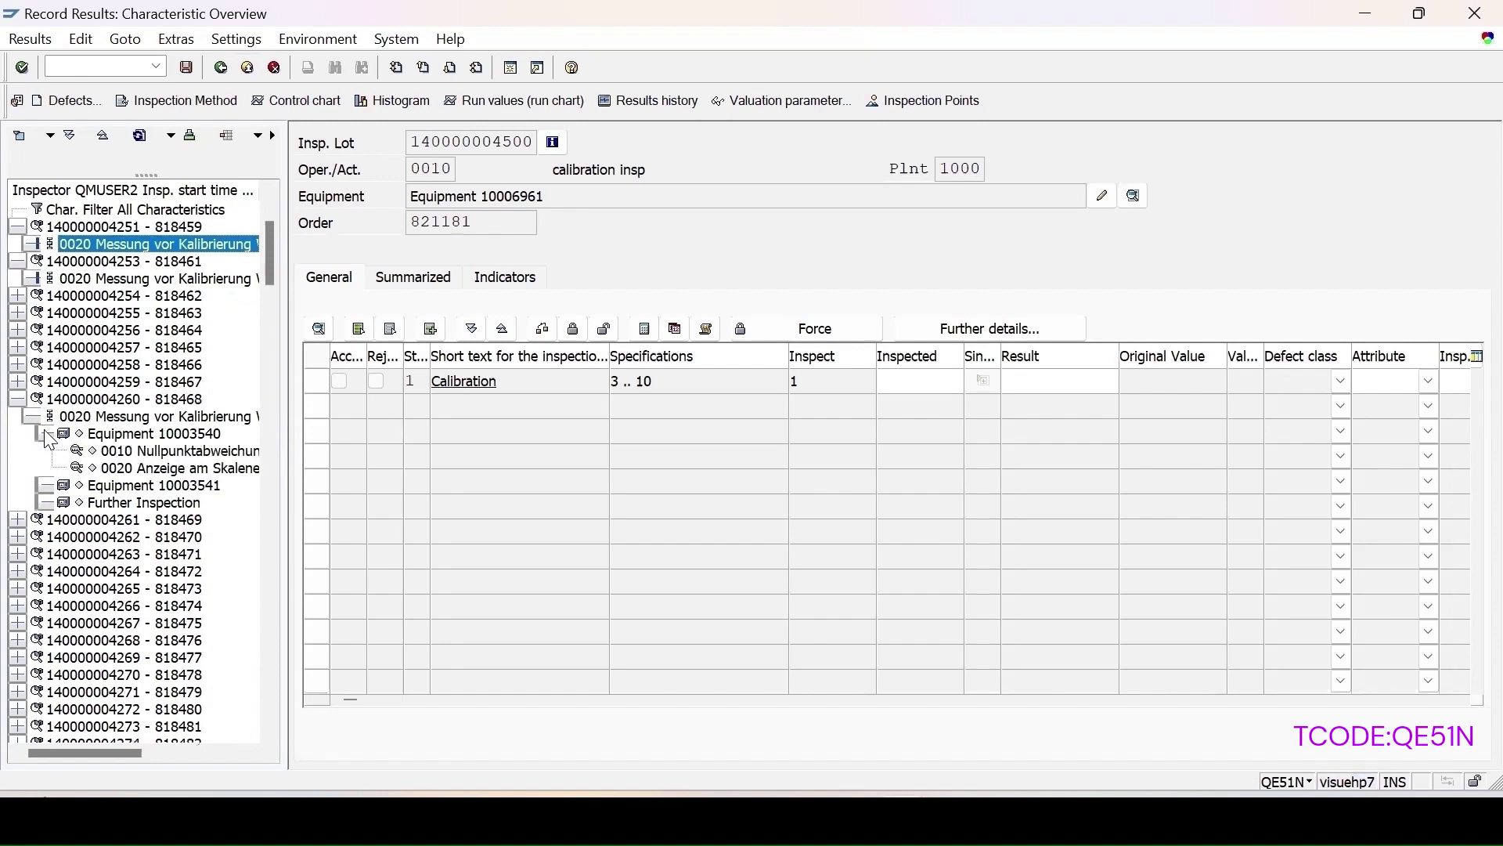
left_click(47, 485)
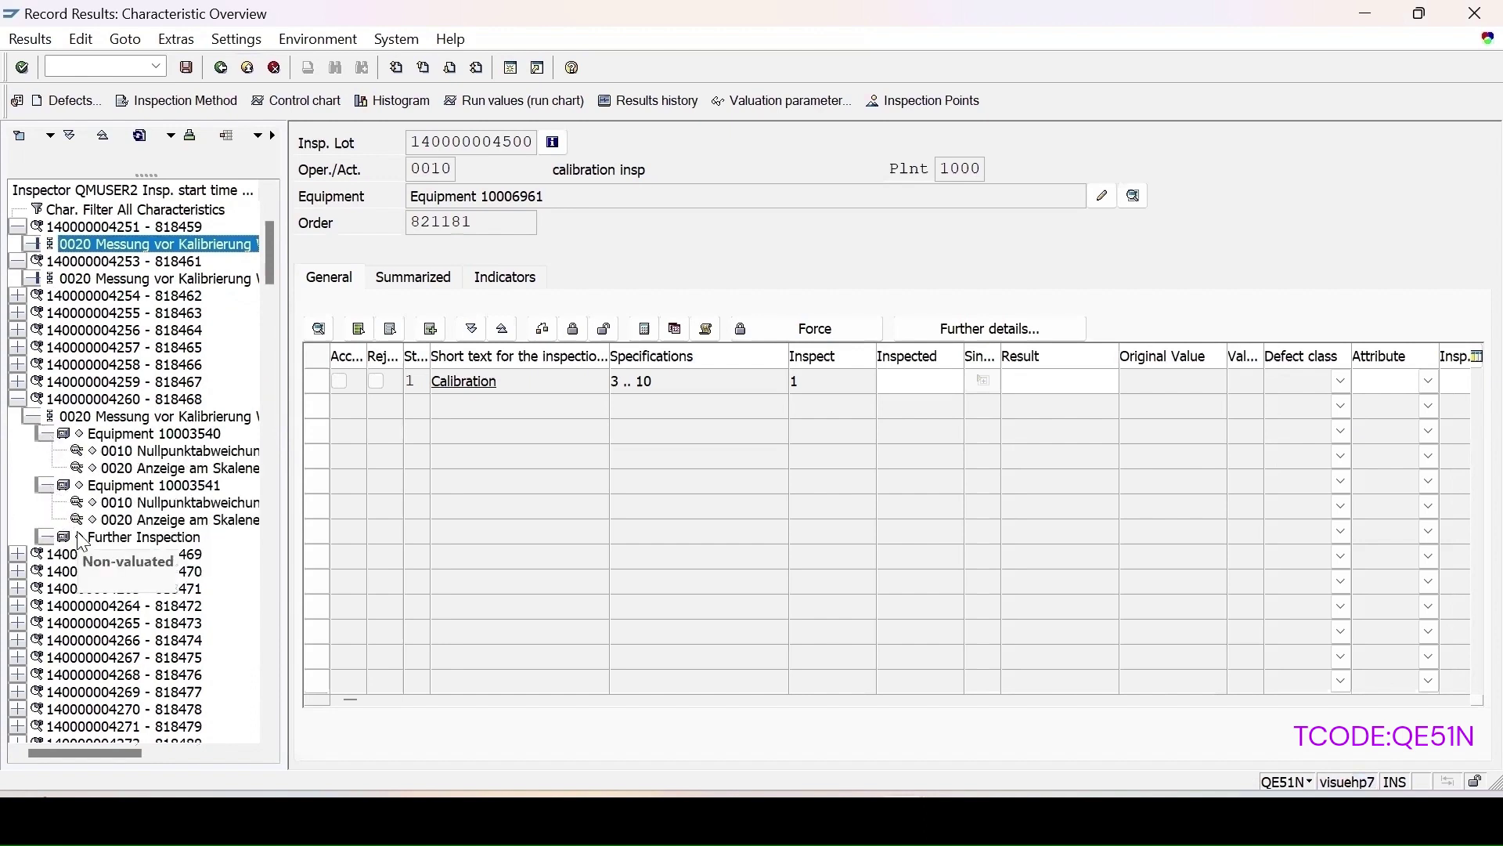
left_click(46, 537)
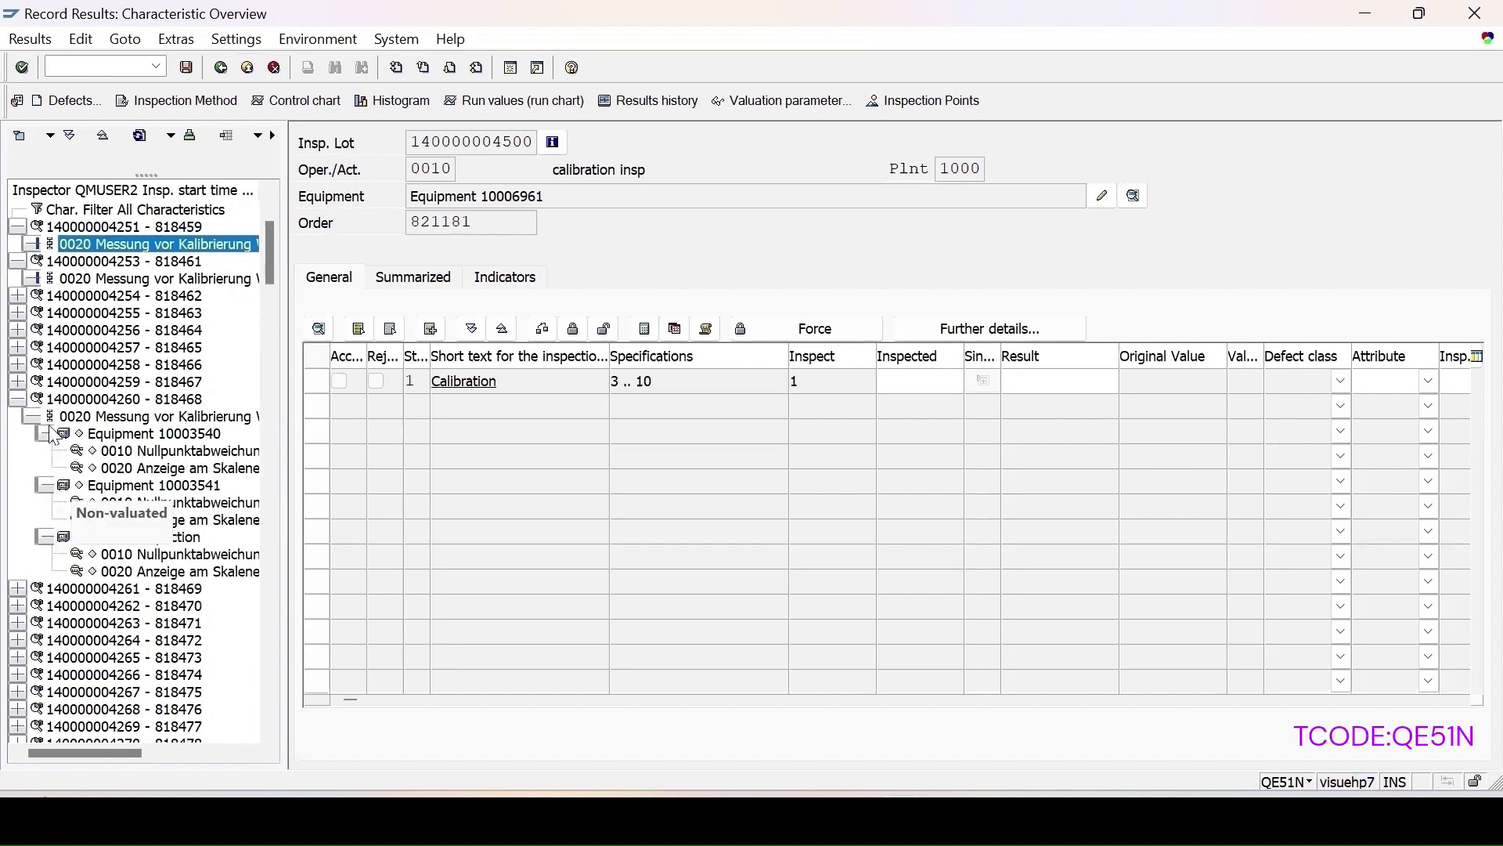
double_click(147, 453)
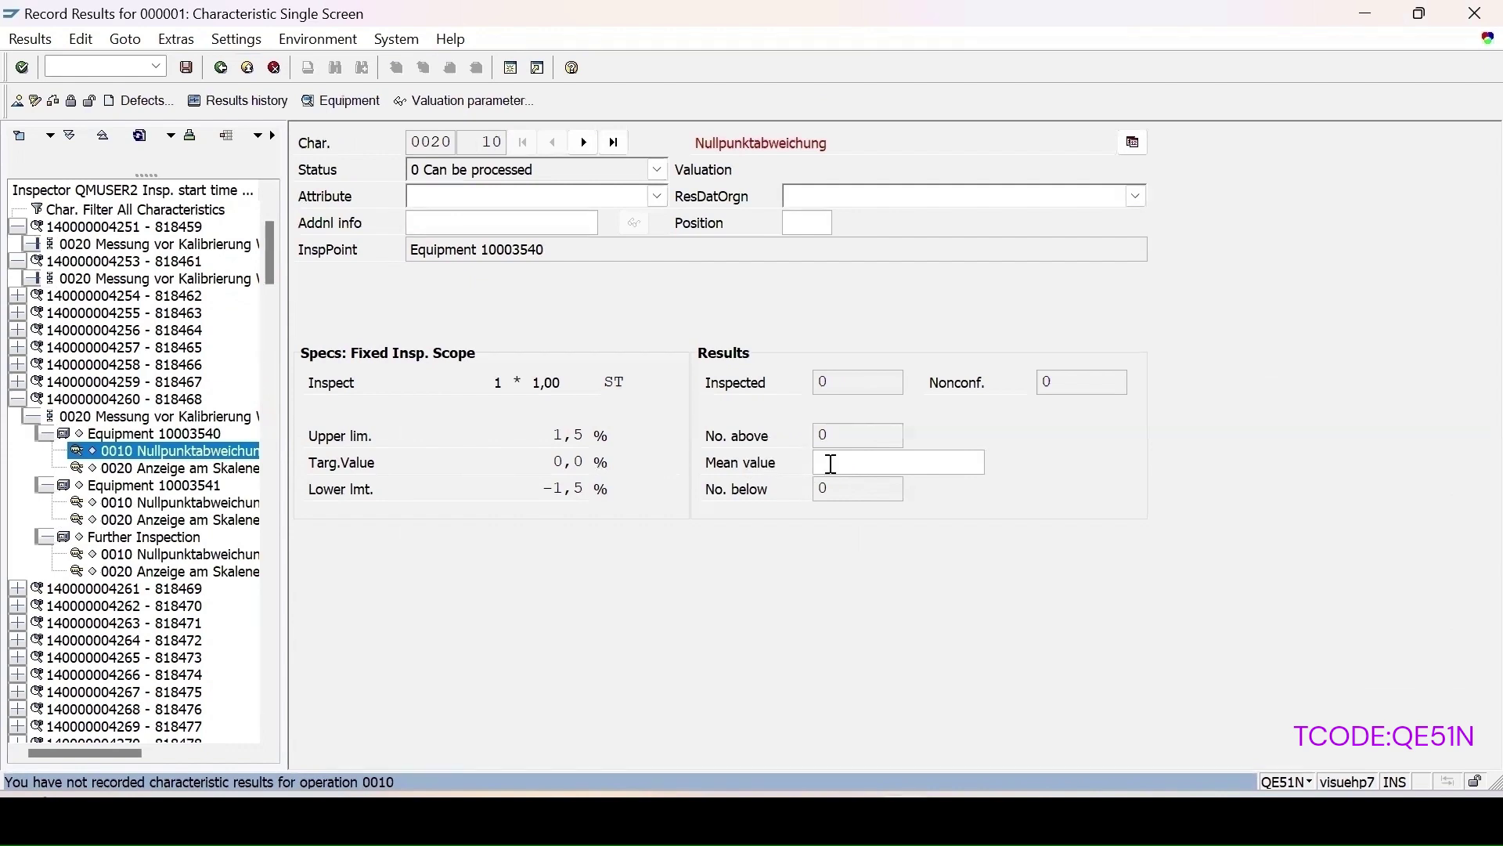
type("1,0")
key("Return")
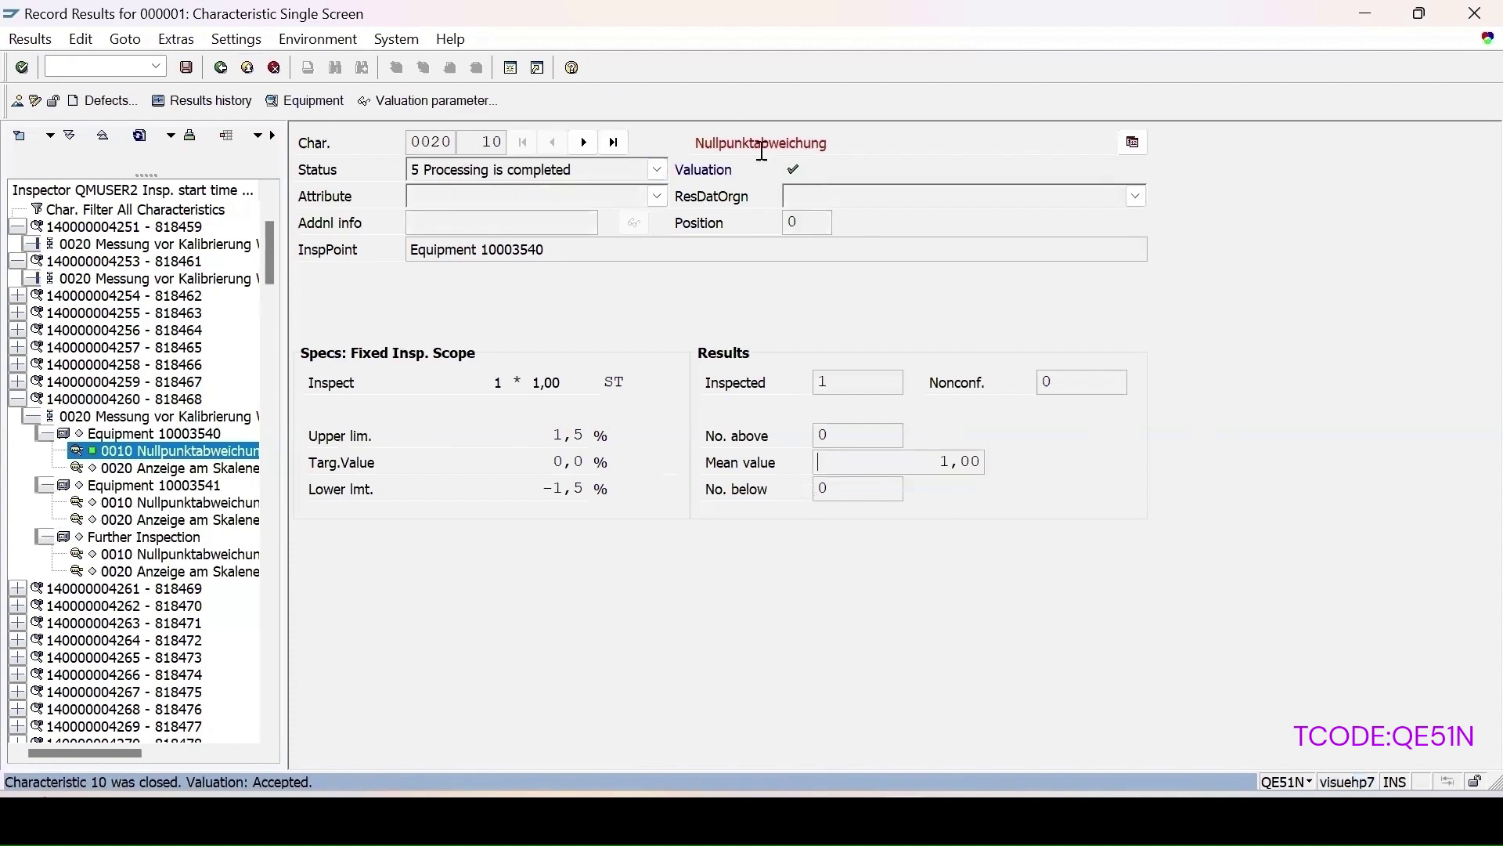
Record a mean value of 100,0 for characteristic 0020 Anzeige am Skalenende of equipment 10003540 and save the results
left_click(139, 472)
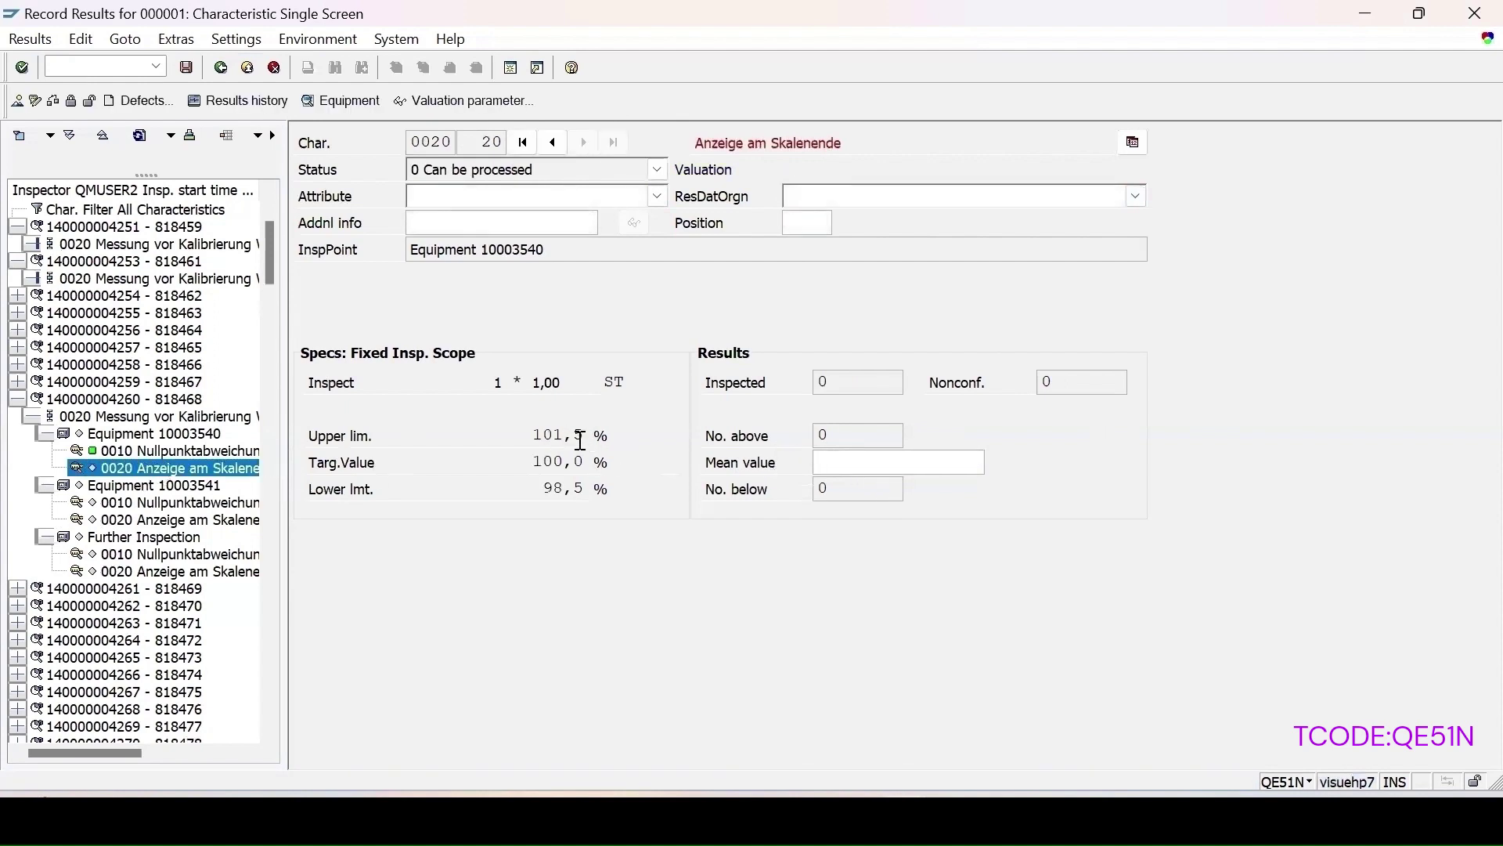
type("100,0")
key("Return")
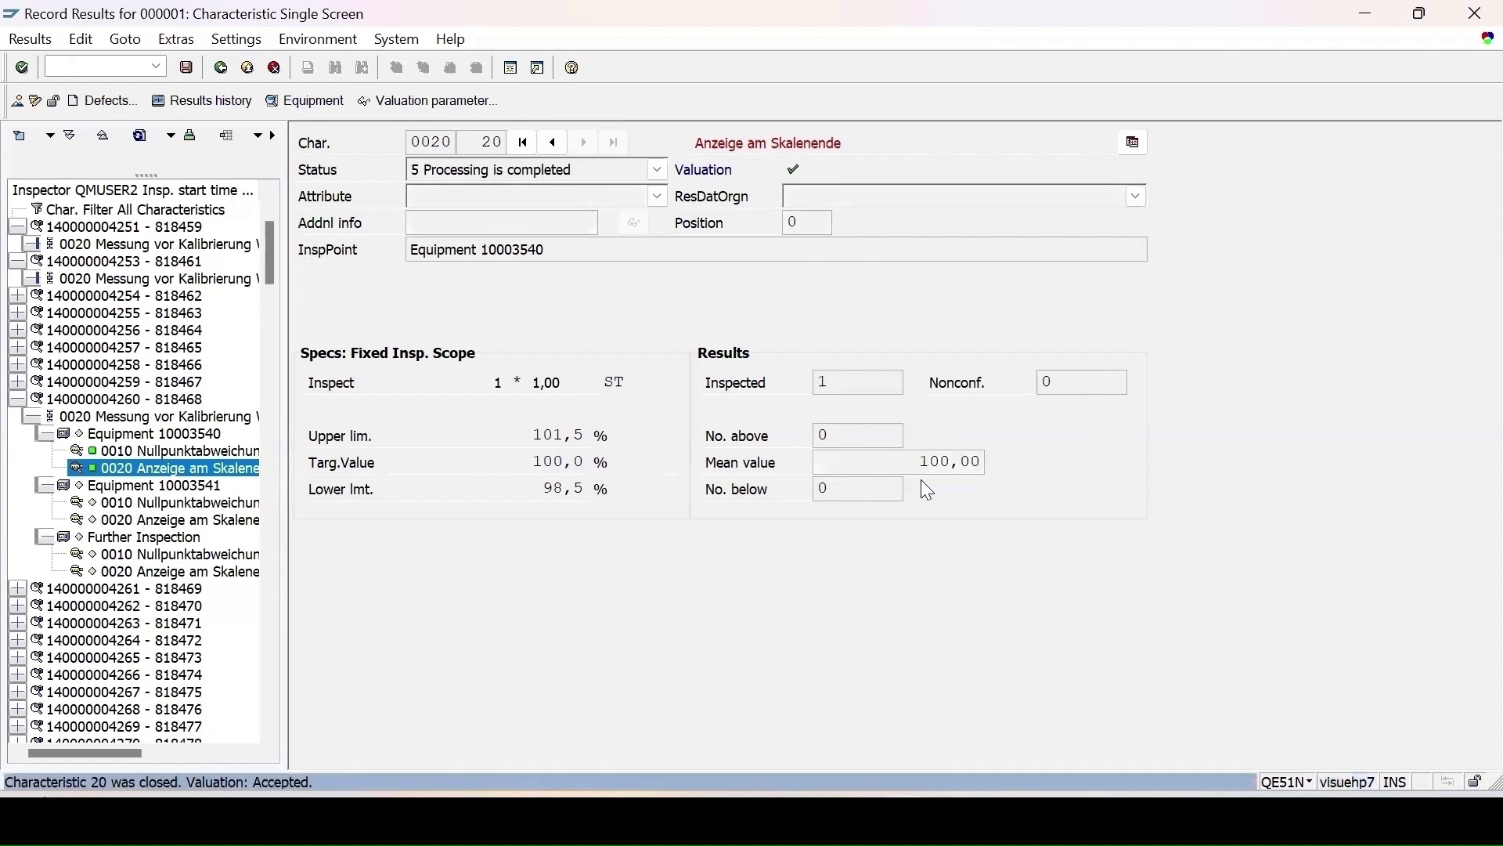
left_click(188, 67)
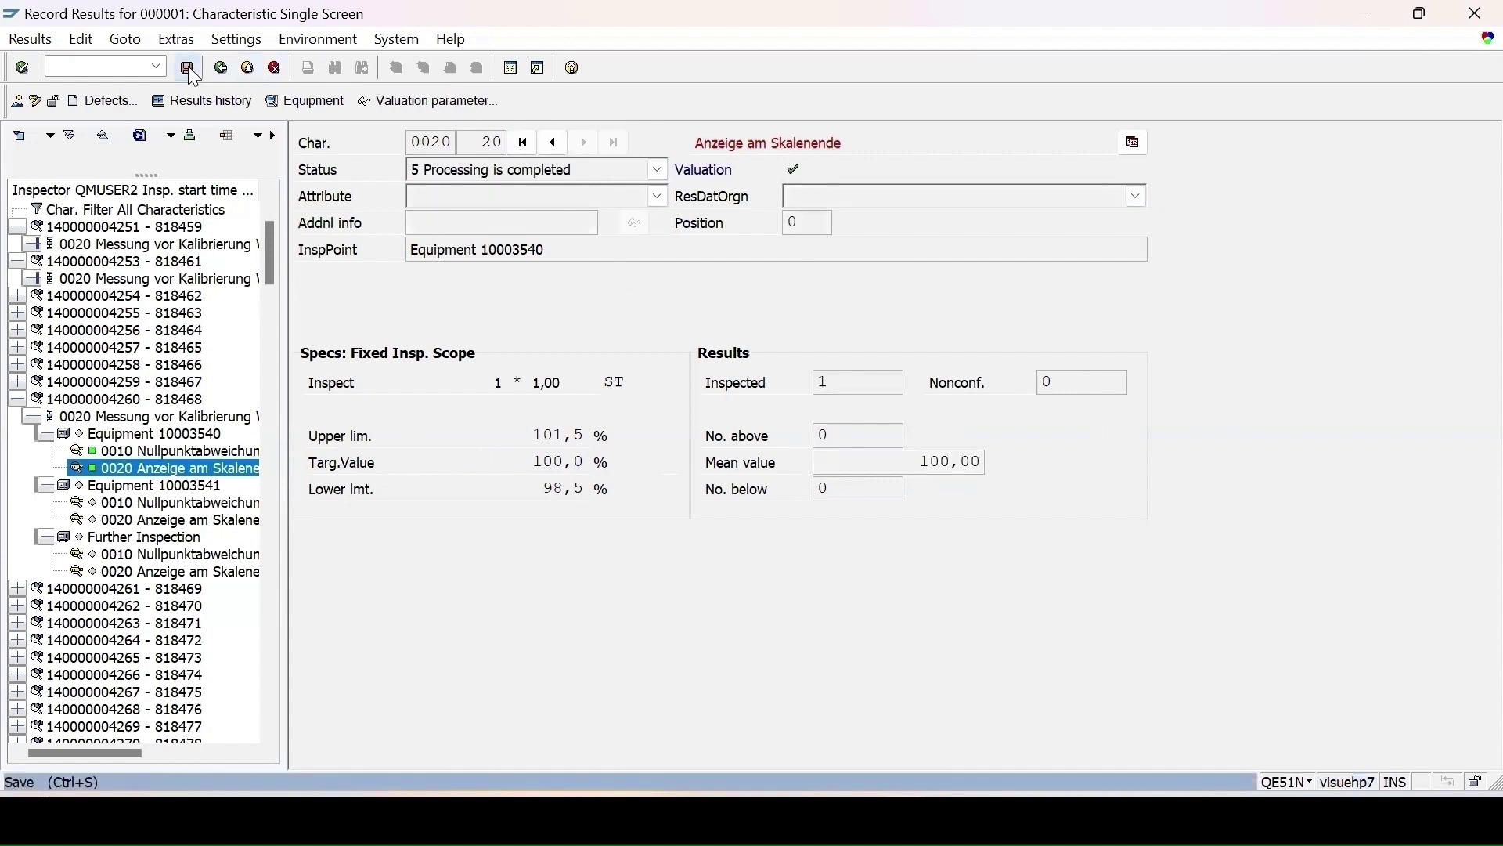
left_click(33, 492)
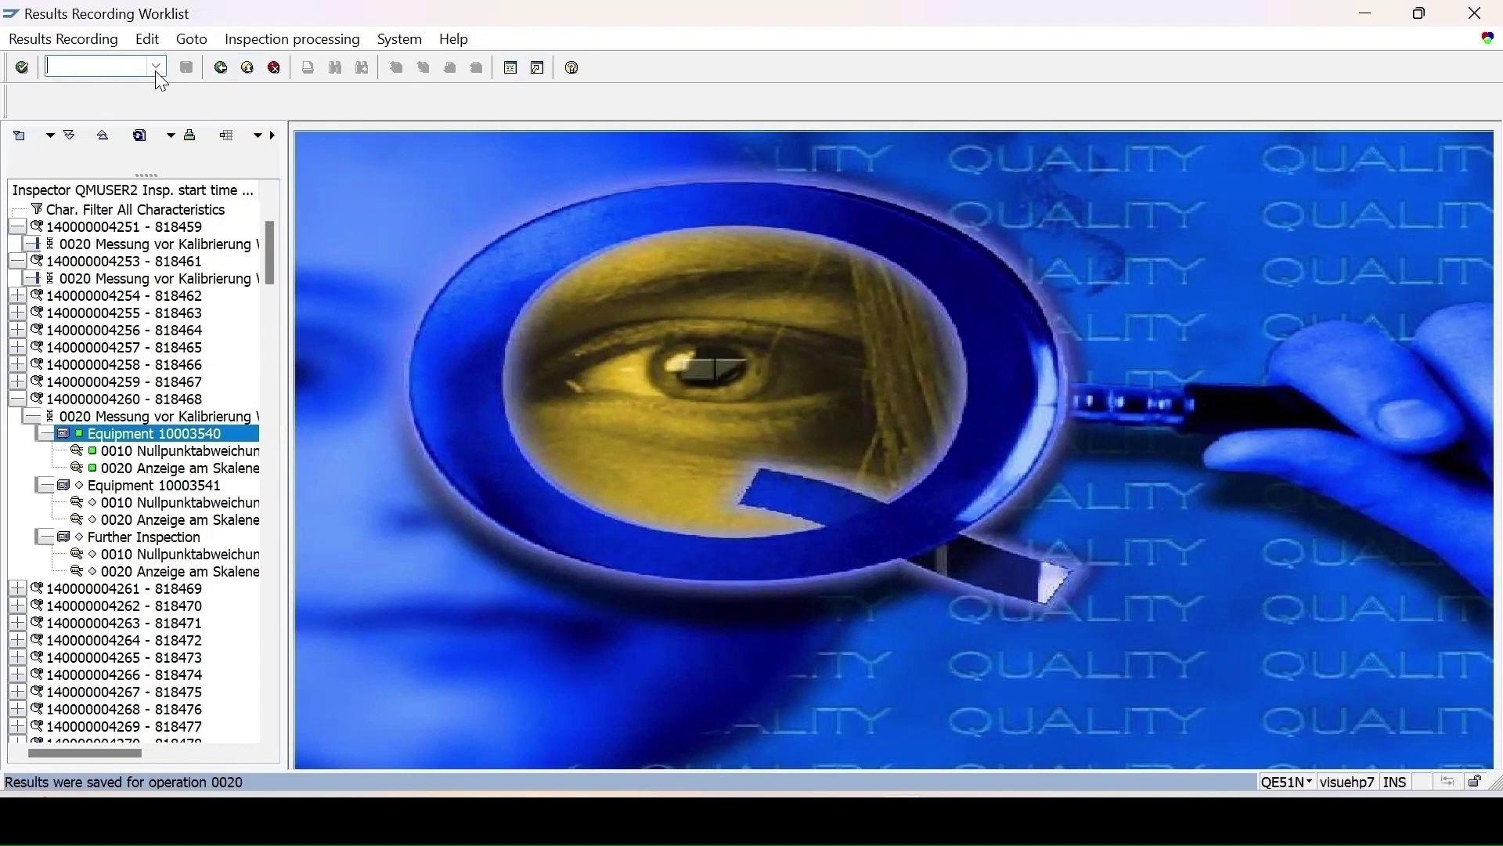
Leave the results recording worklist and open tabular results recording for inspection points with transaction QE71
left_click(221, 68)
type("qe71")
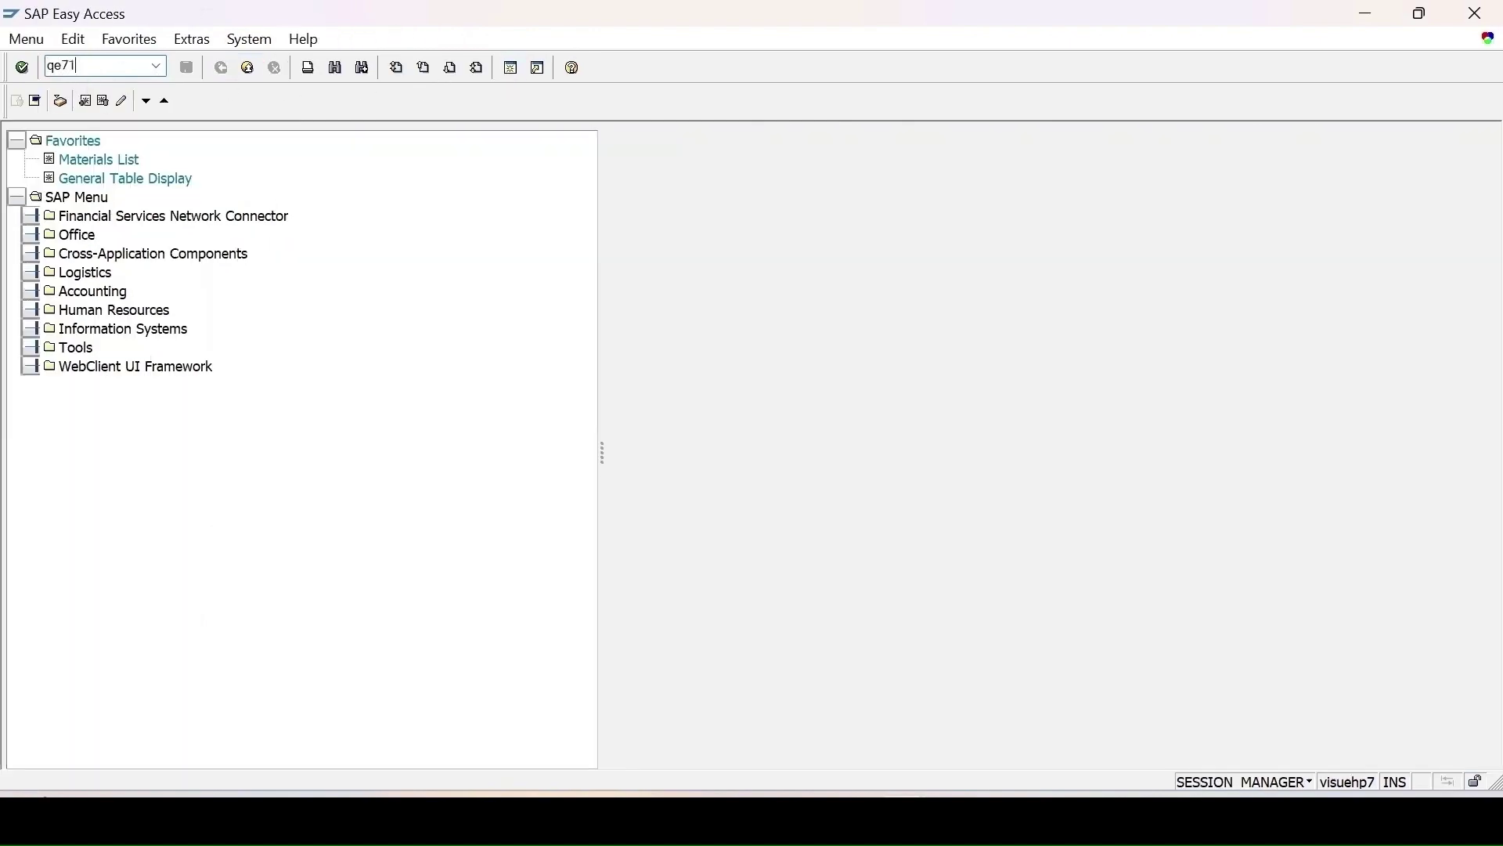
key("Return")
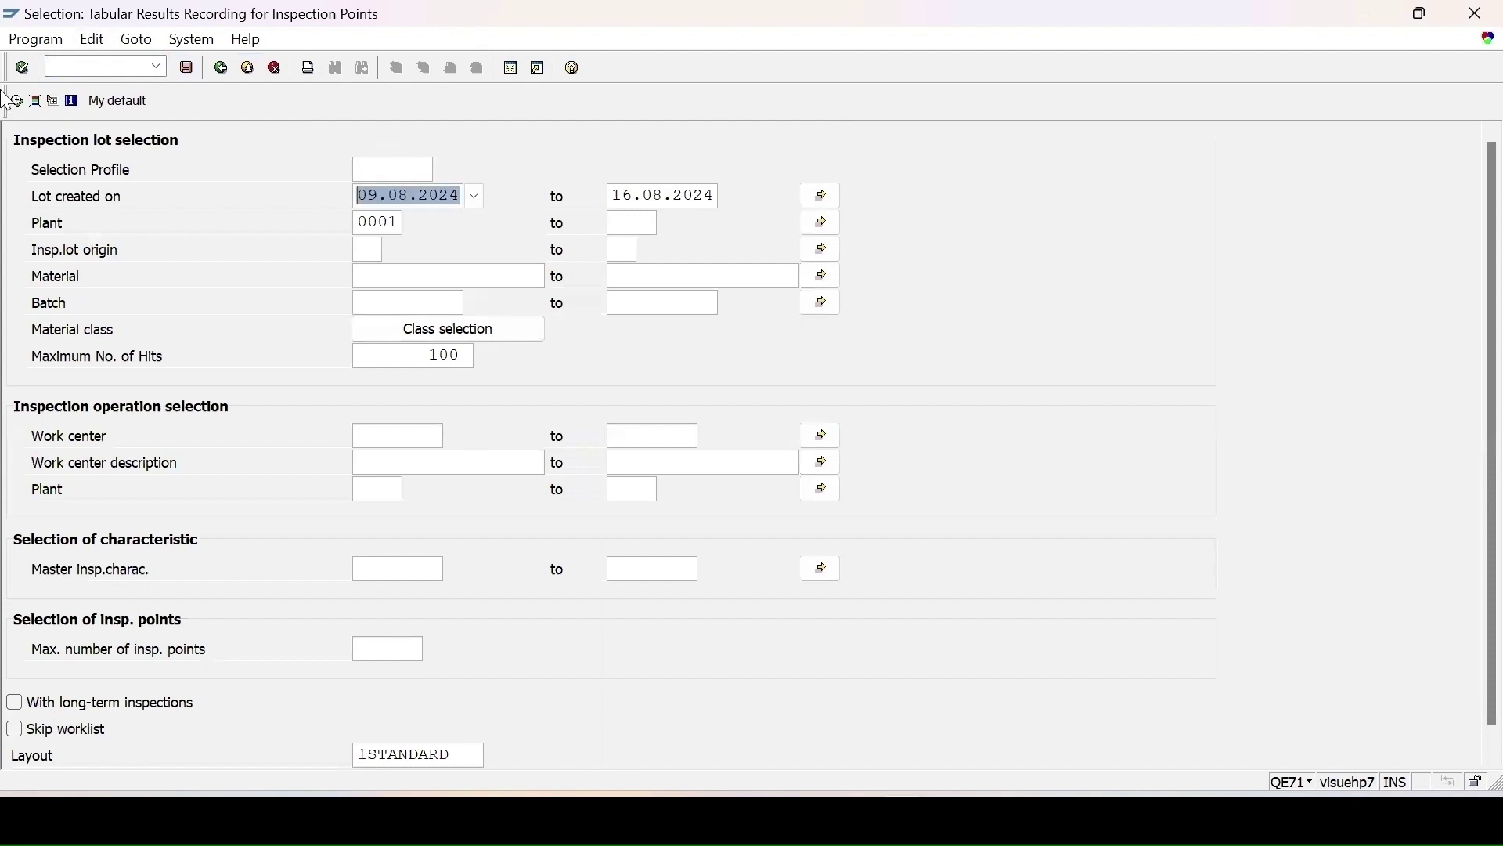
Clear the lot creation start date, select plant 1000 and inspection lot origin 14 (Plant Maintenance), and run the selection
key("Delete")
key("Tab")
type("1000")
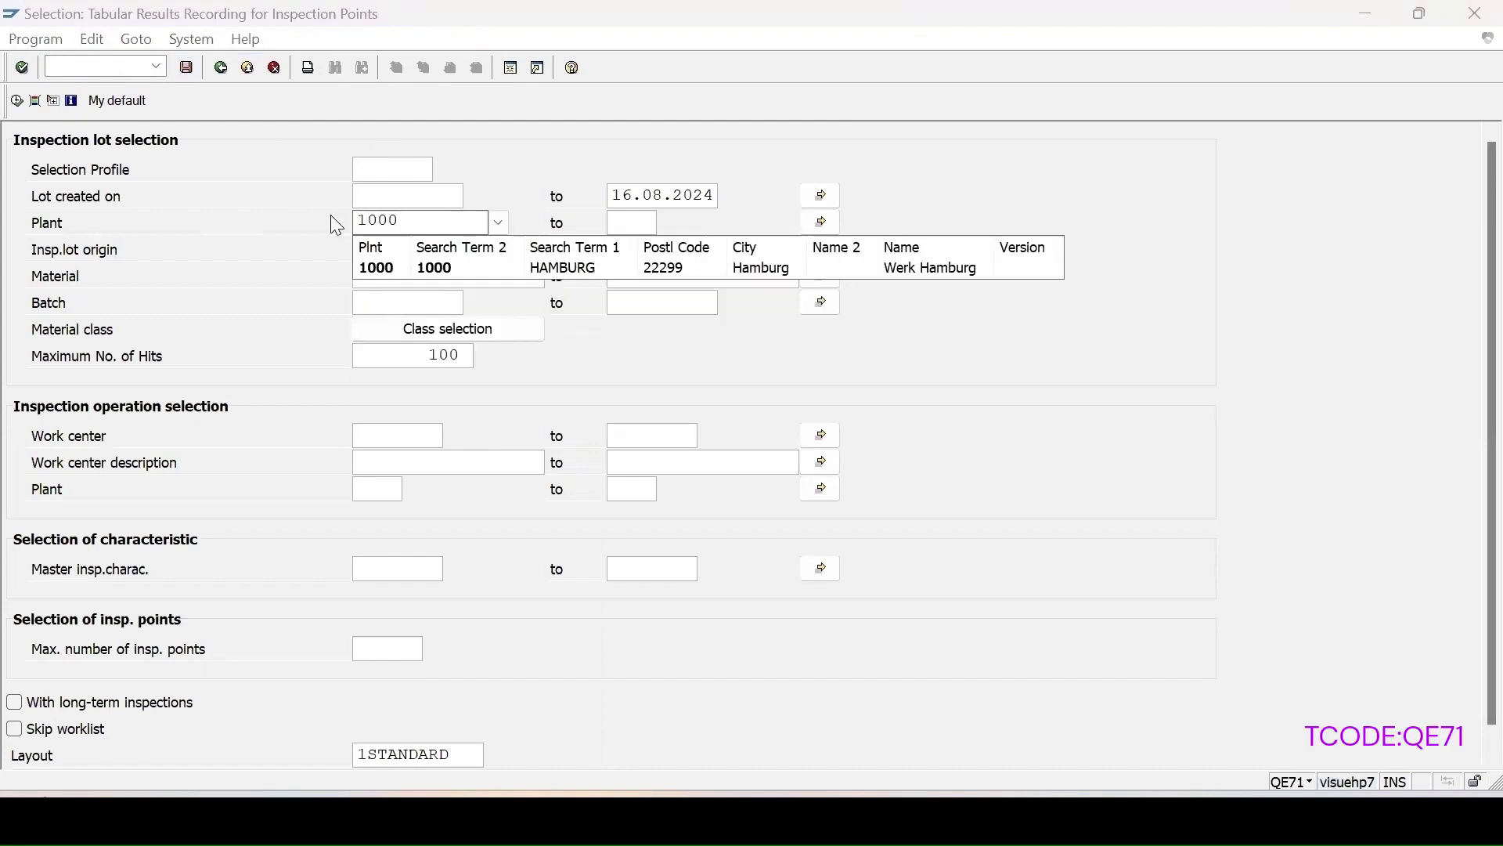
left_click(371, 267)
left_click(359, 251)
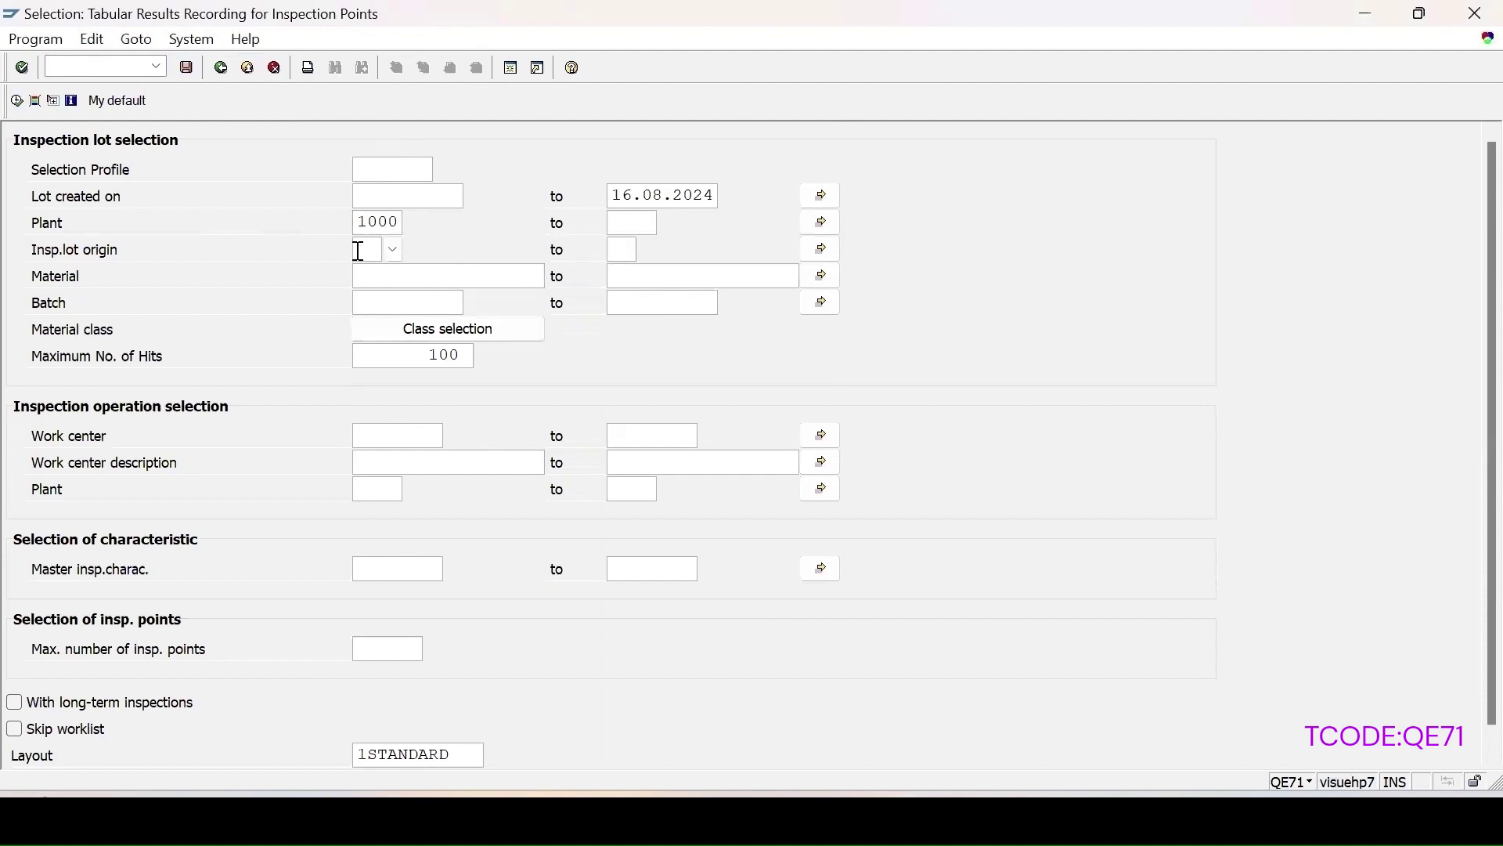
type("14")
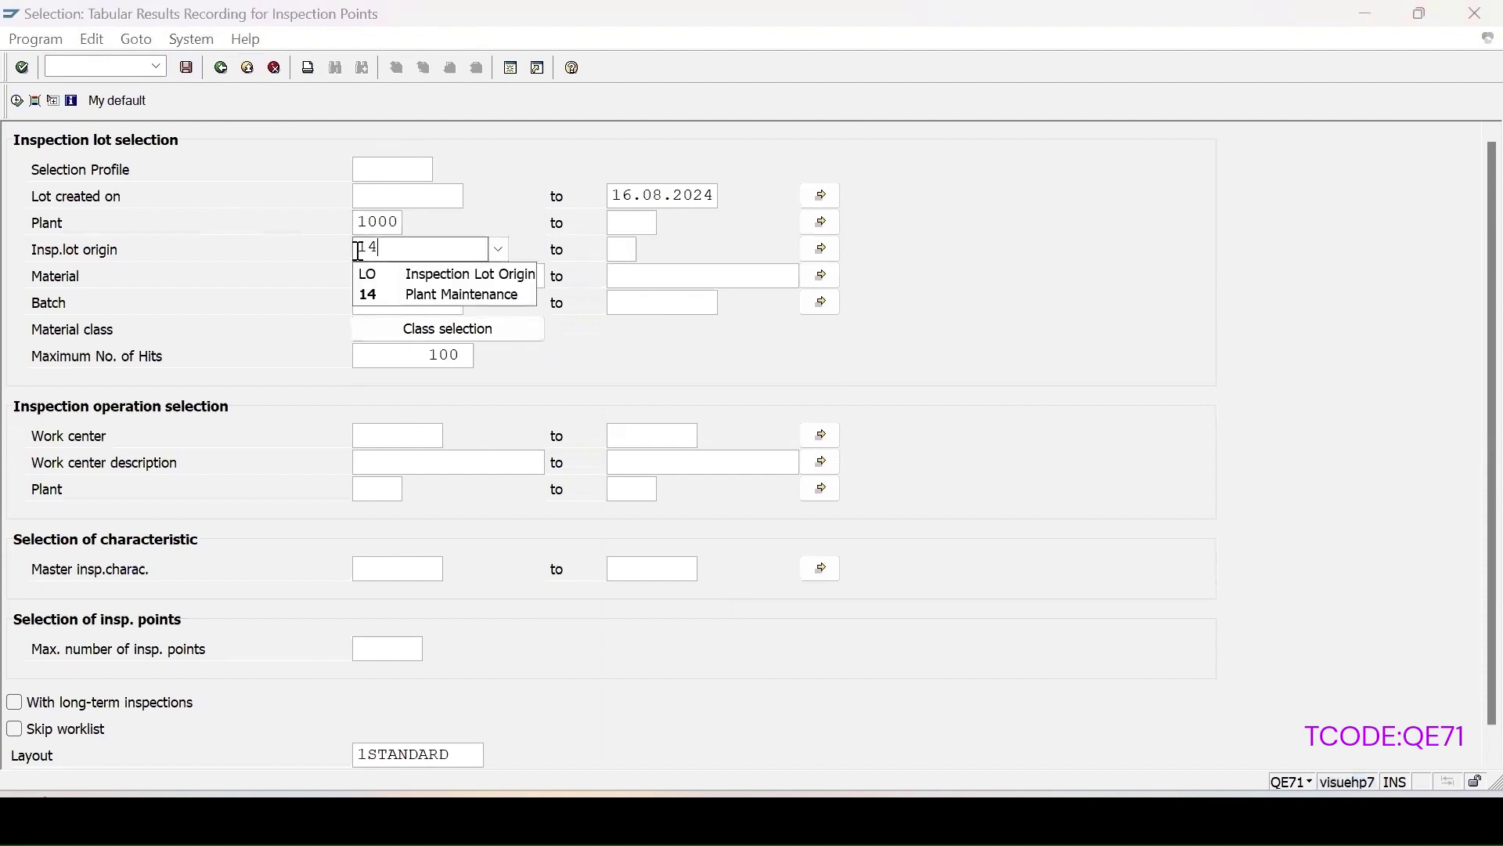
left_click(380, 294)
left_click(15, 101)
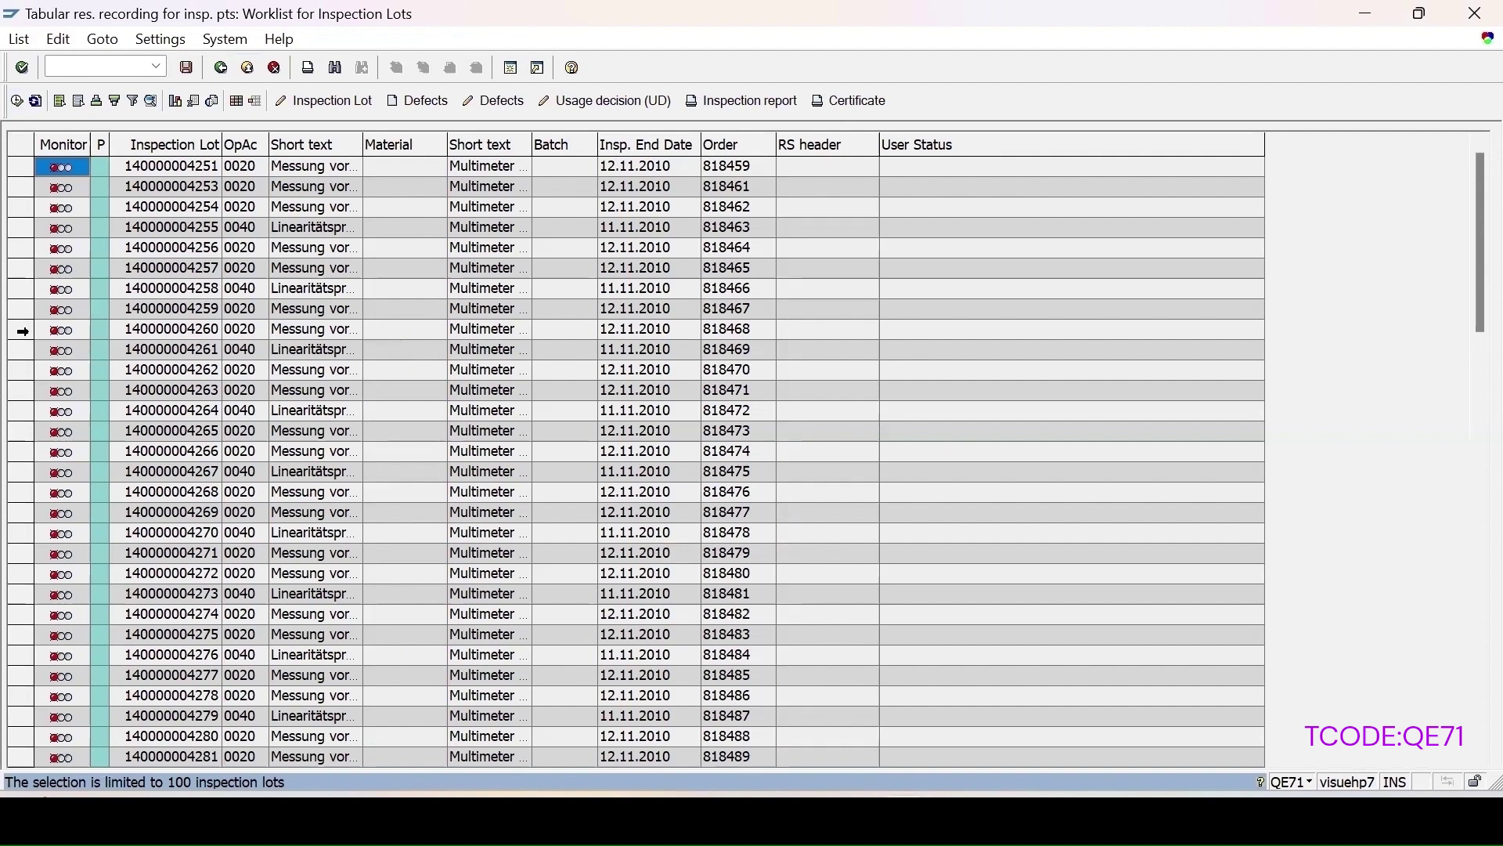
left_click(23, 329)
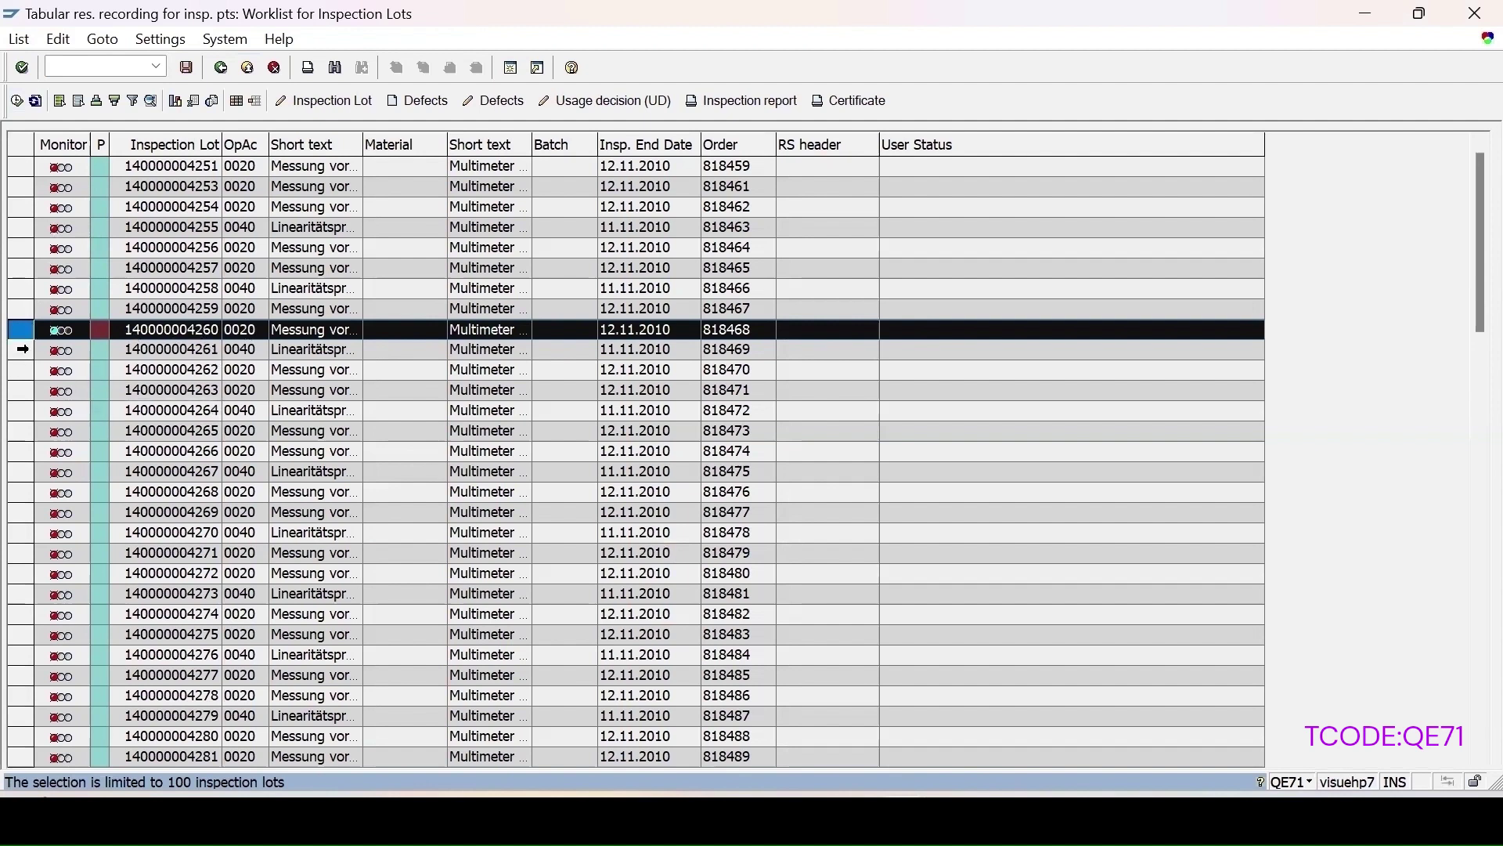
left_click(19, 350, "ctrl")
left_click(16, 101)
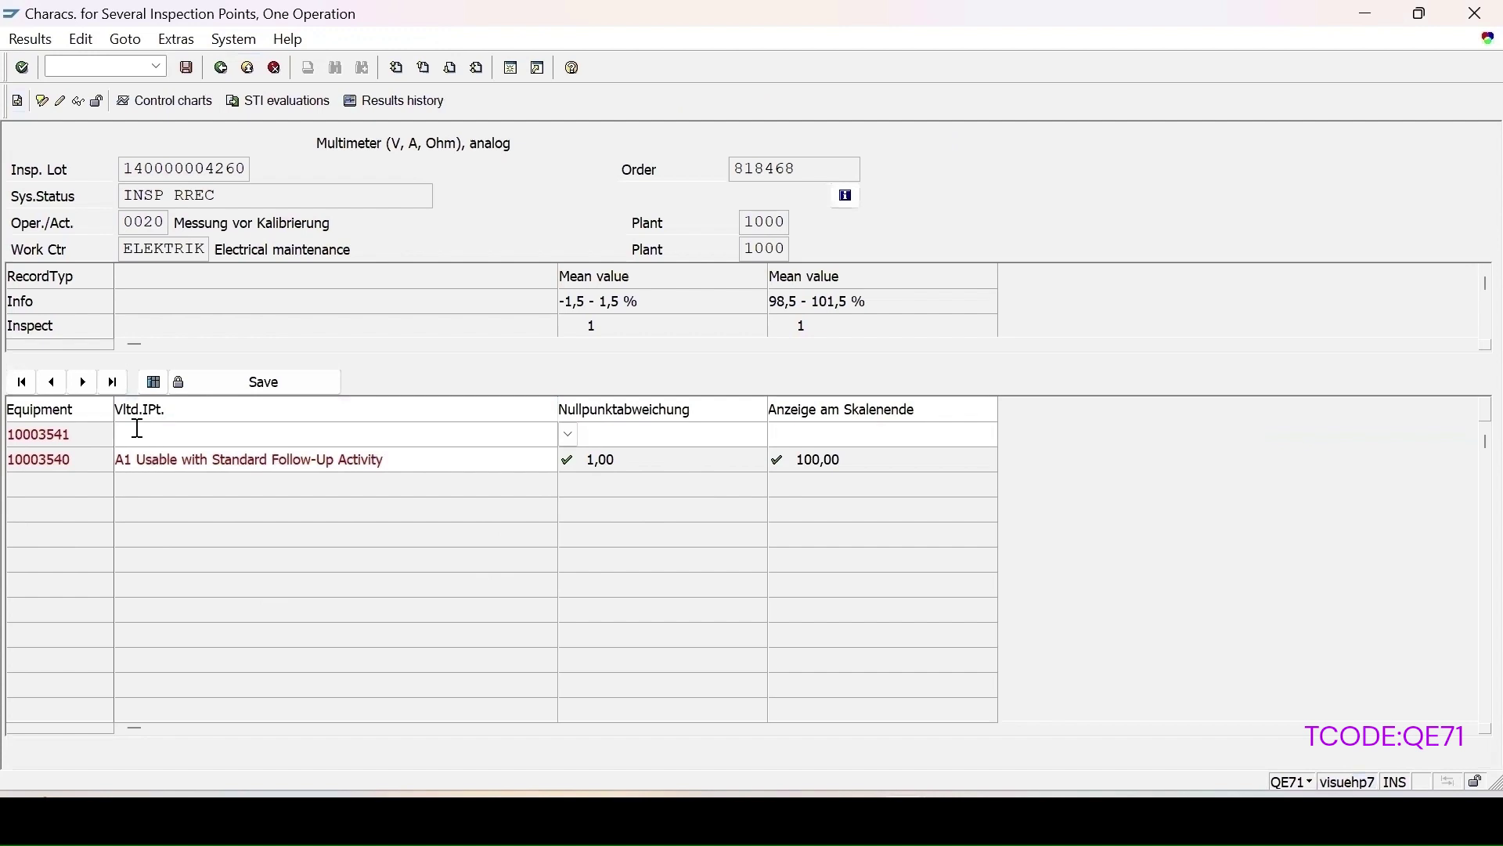
Value equipment 10003541 as A Usable and enter 1 as its Nullpunktabweichung mean value
left_click(570, 434)
double_click(228, 311)
key("Return")
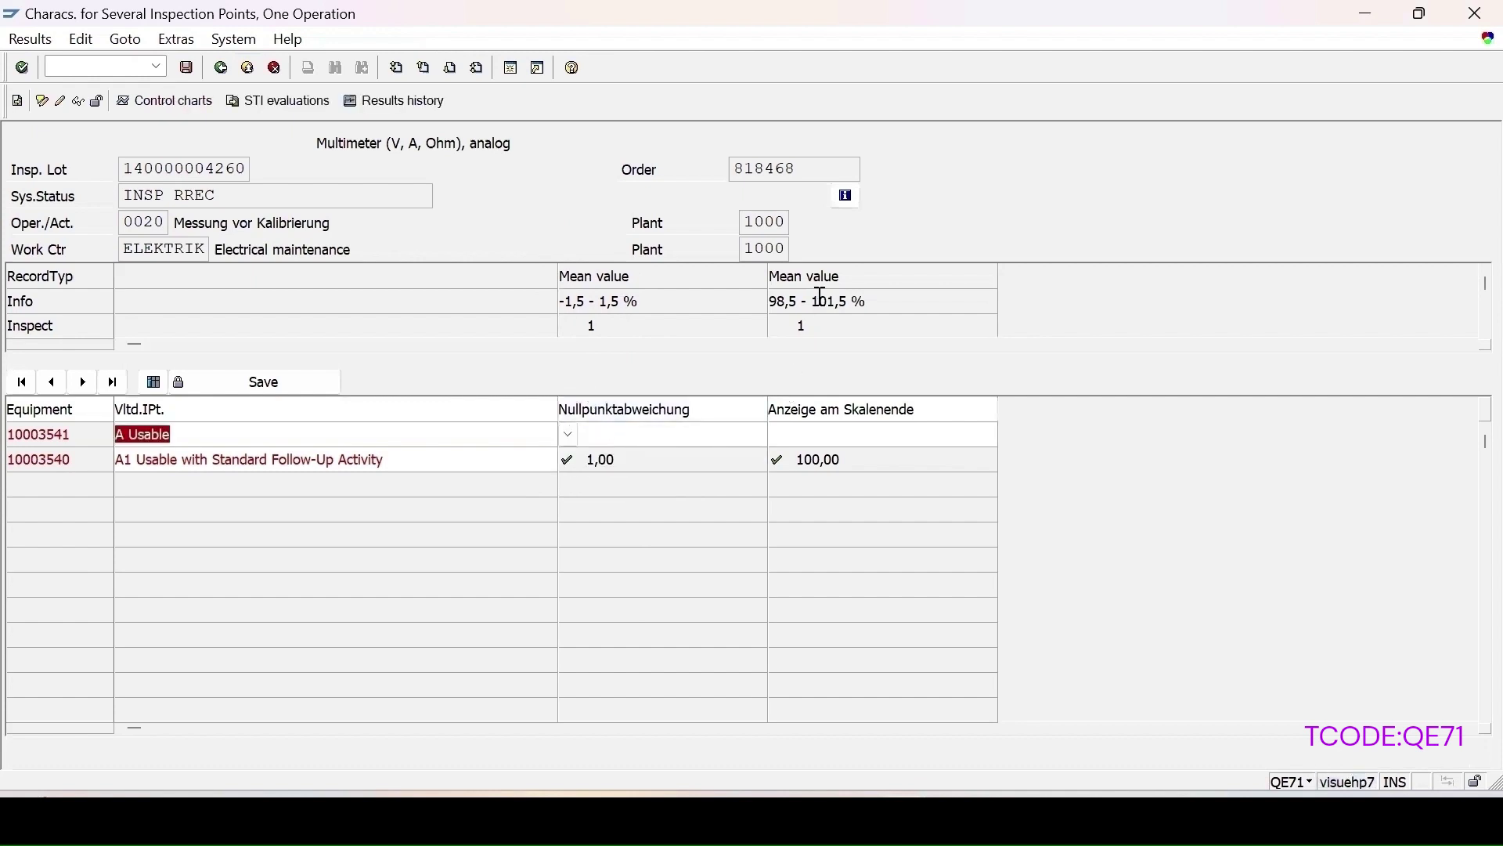
type("1")
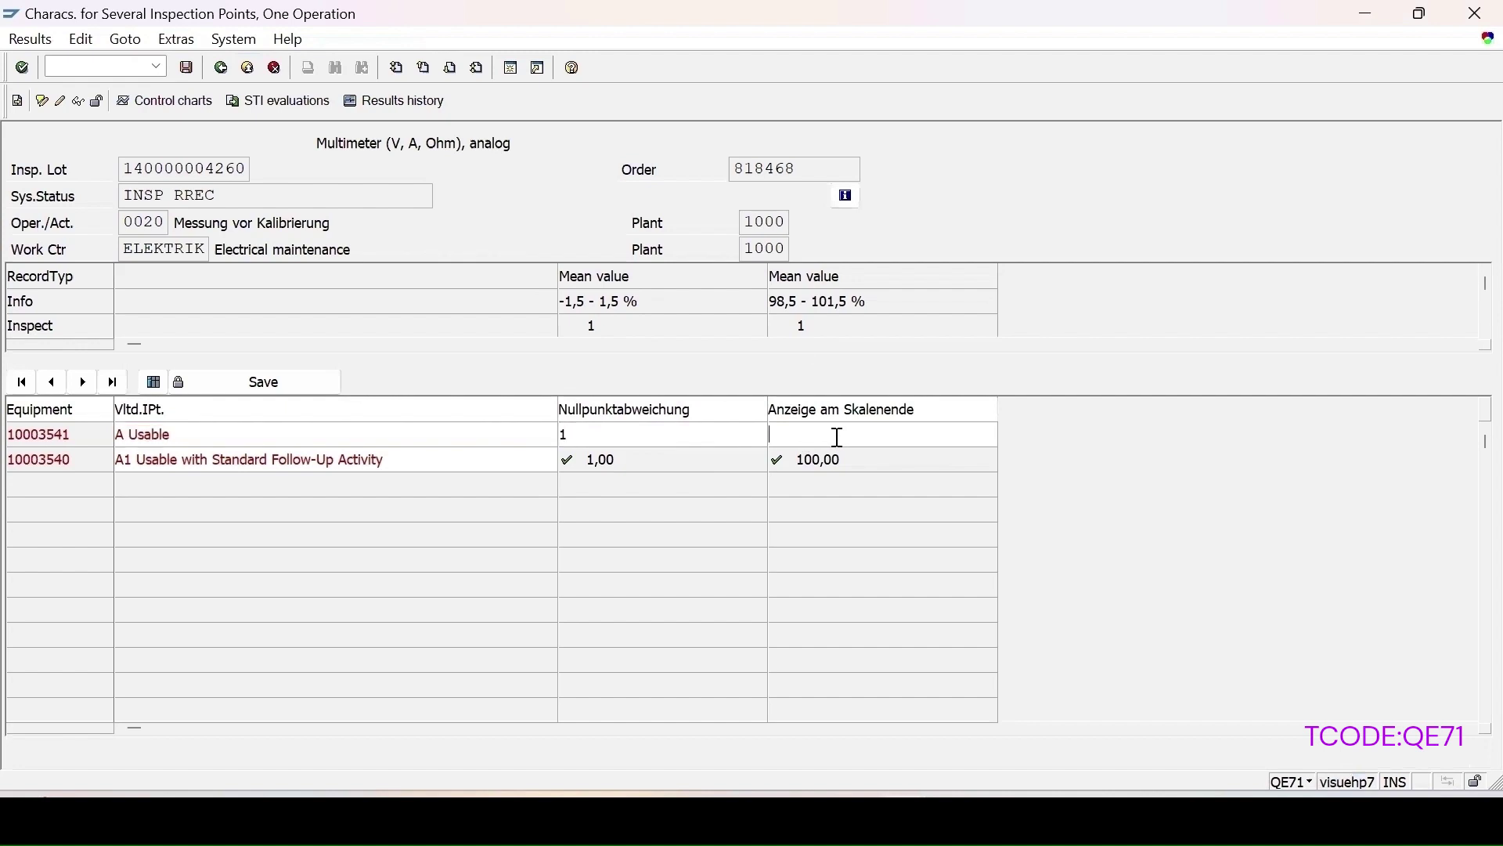
Record 101,5 as the Anzeige am Skalenende mean value of equipment 10003541 and save the results
left_click(779, 439)
type("101,5 %")
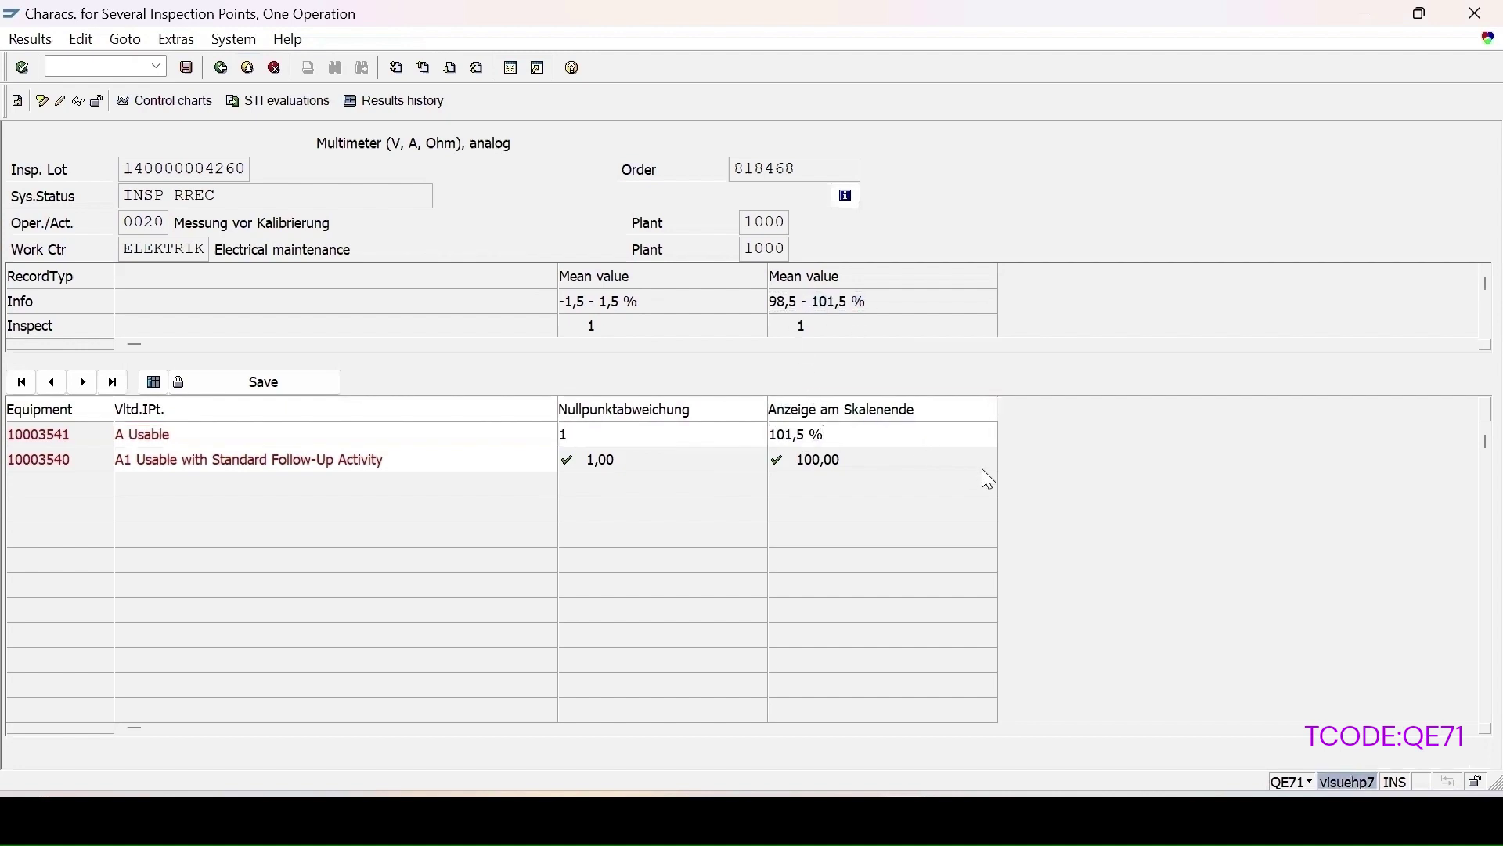
key("Return")
left_click(879, 433)
key("BackSpace")
key("BackSpace")
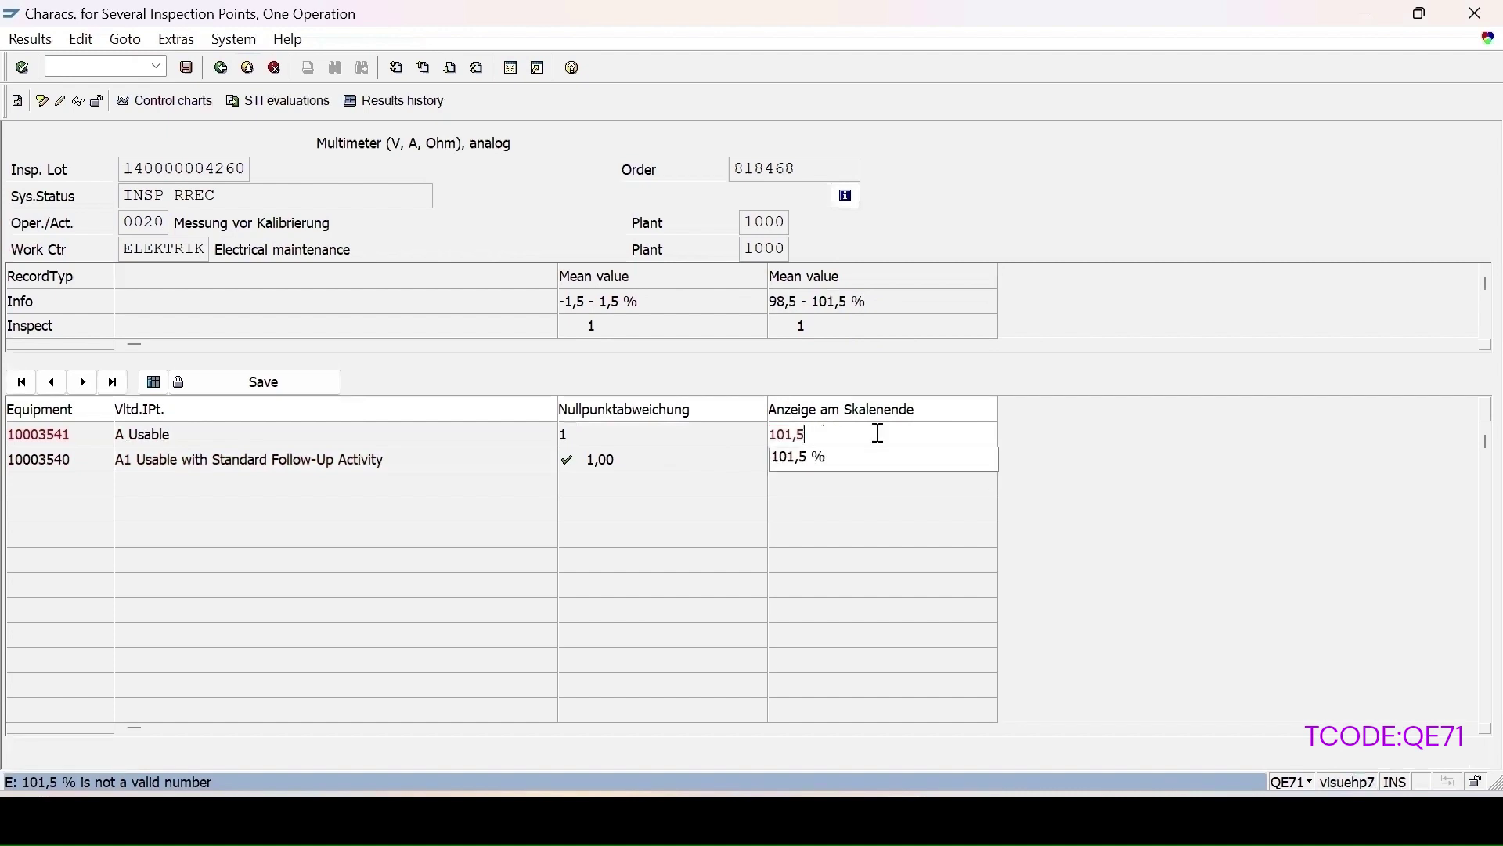
key("Return")
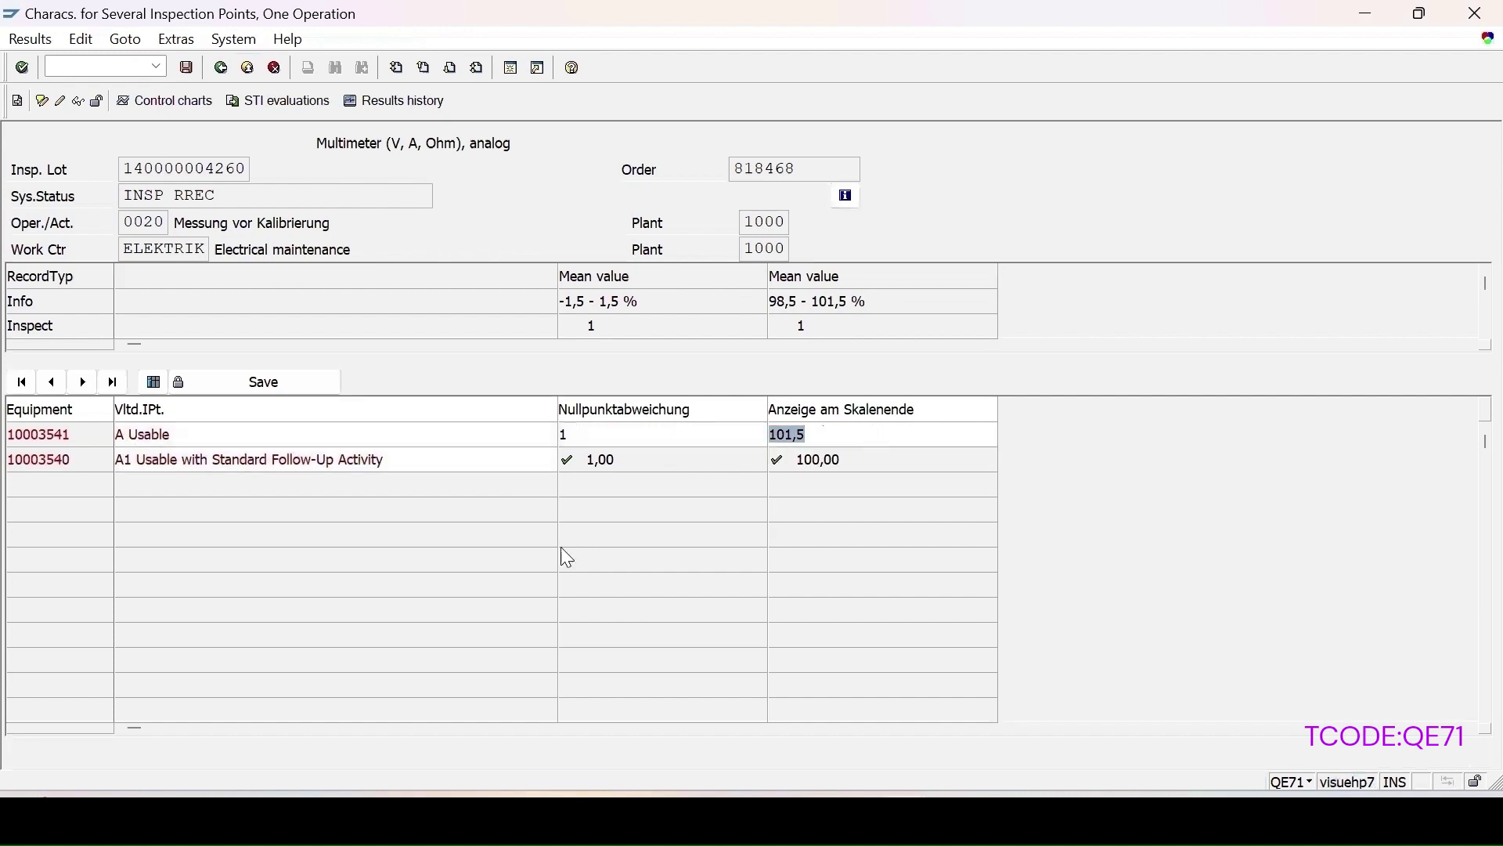
left_click(263, 393)
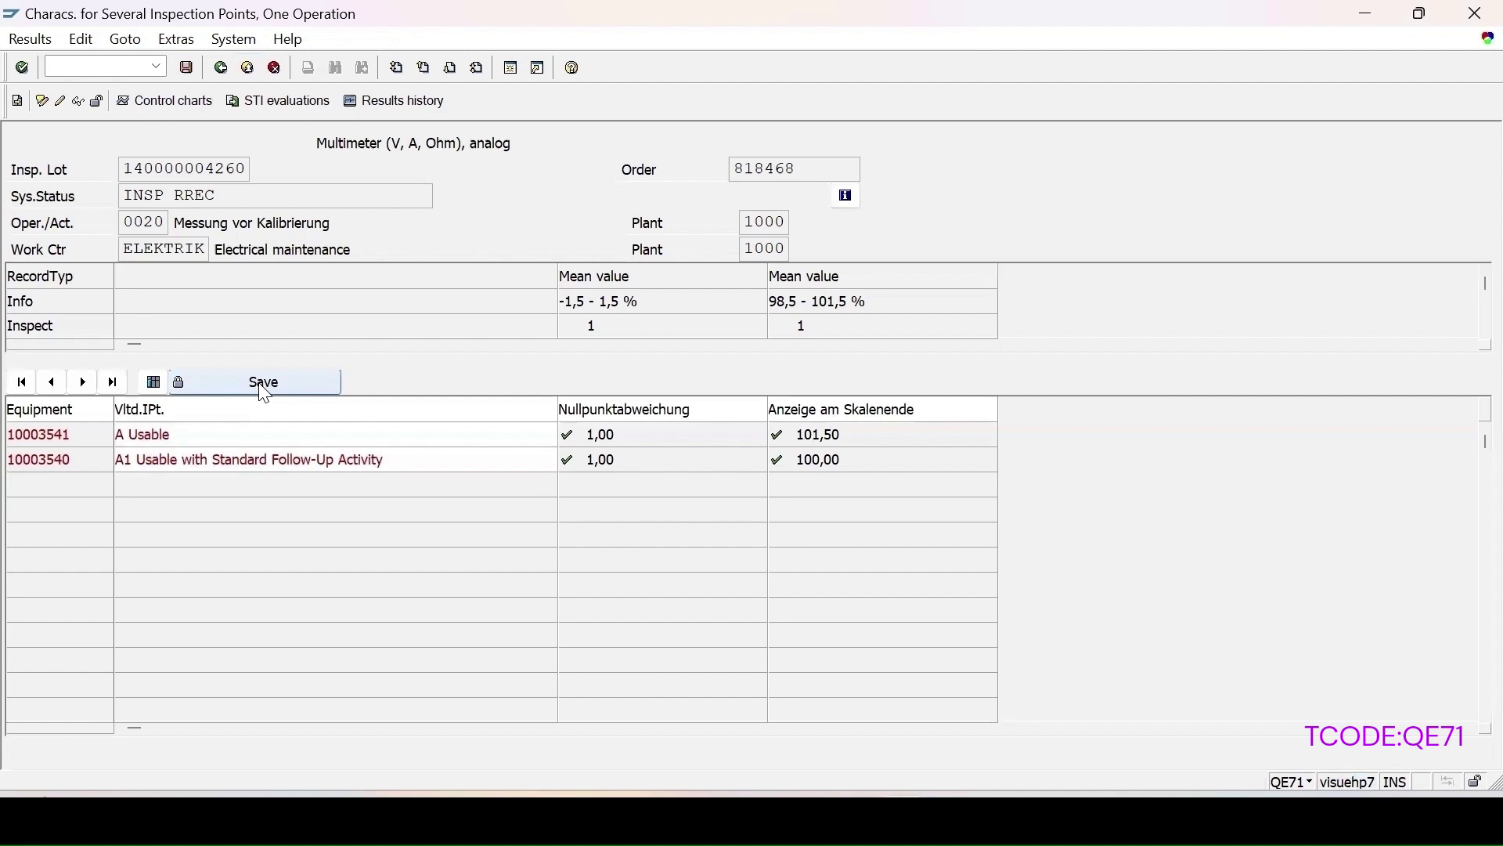
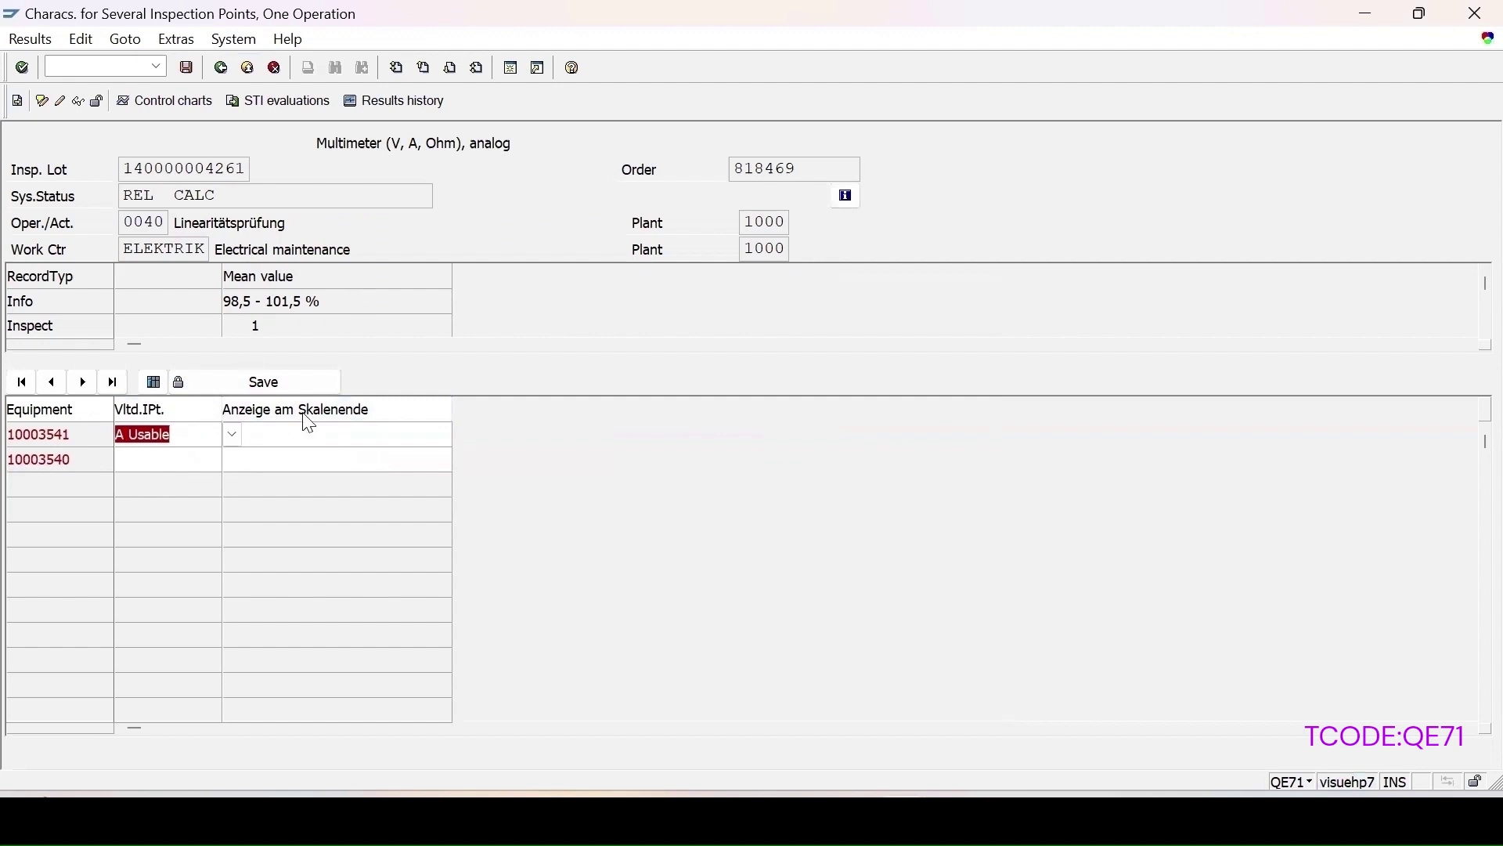
left_click_drag(326, 307, 266, 304)
key("ctrl+c")
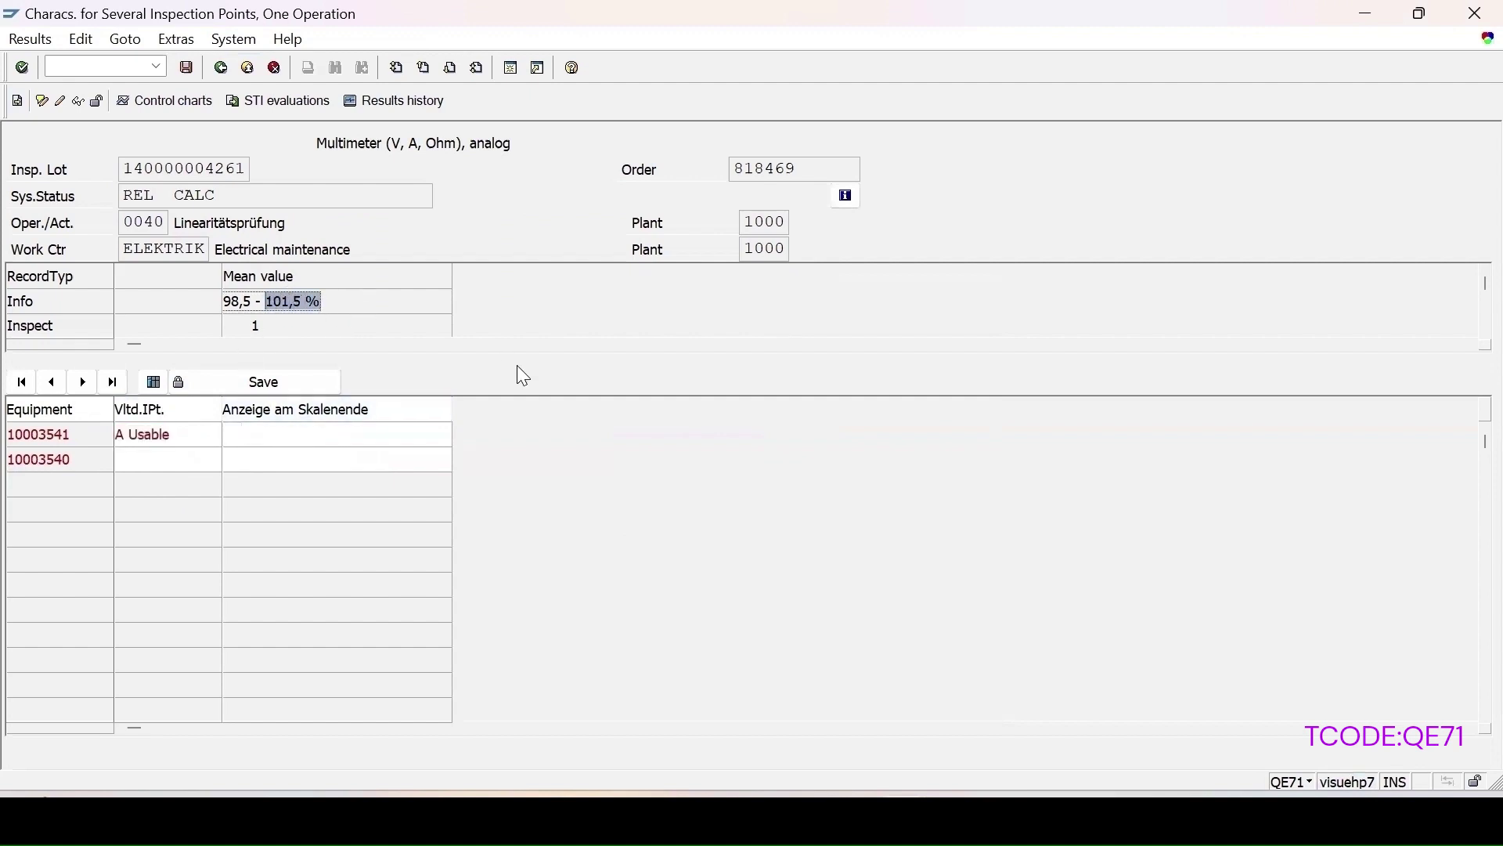
left_click(343, 433)
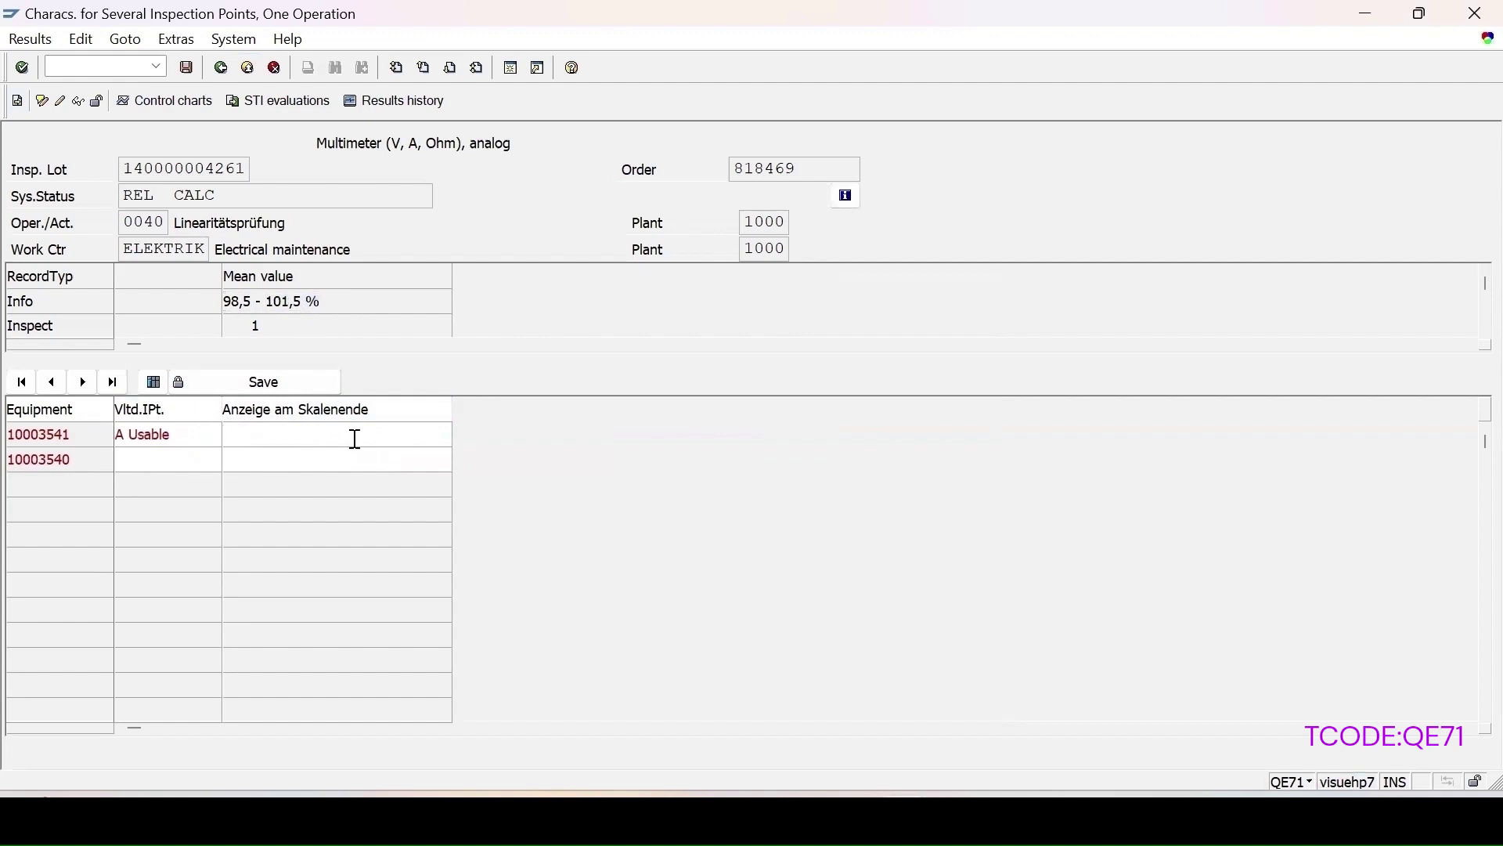
key("ctrl+v")
key("BackSpace")
key("BackSpace")
Set the inspection point valuation of equipment 10003540 to A Usable
left_click(131, 460)
left_click(224, 465)
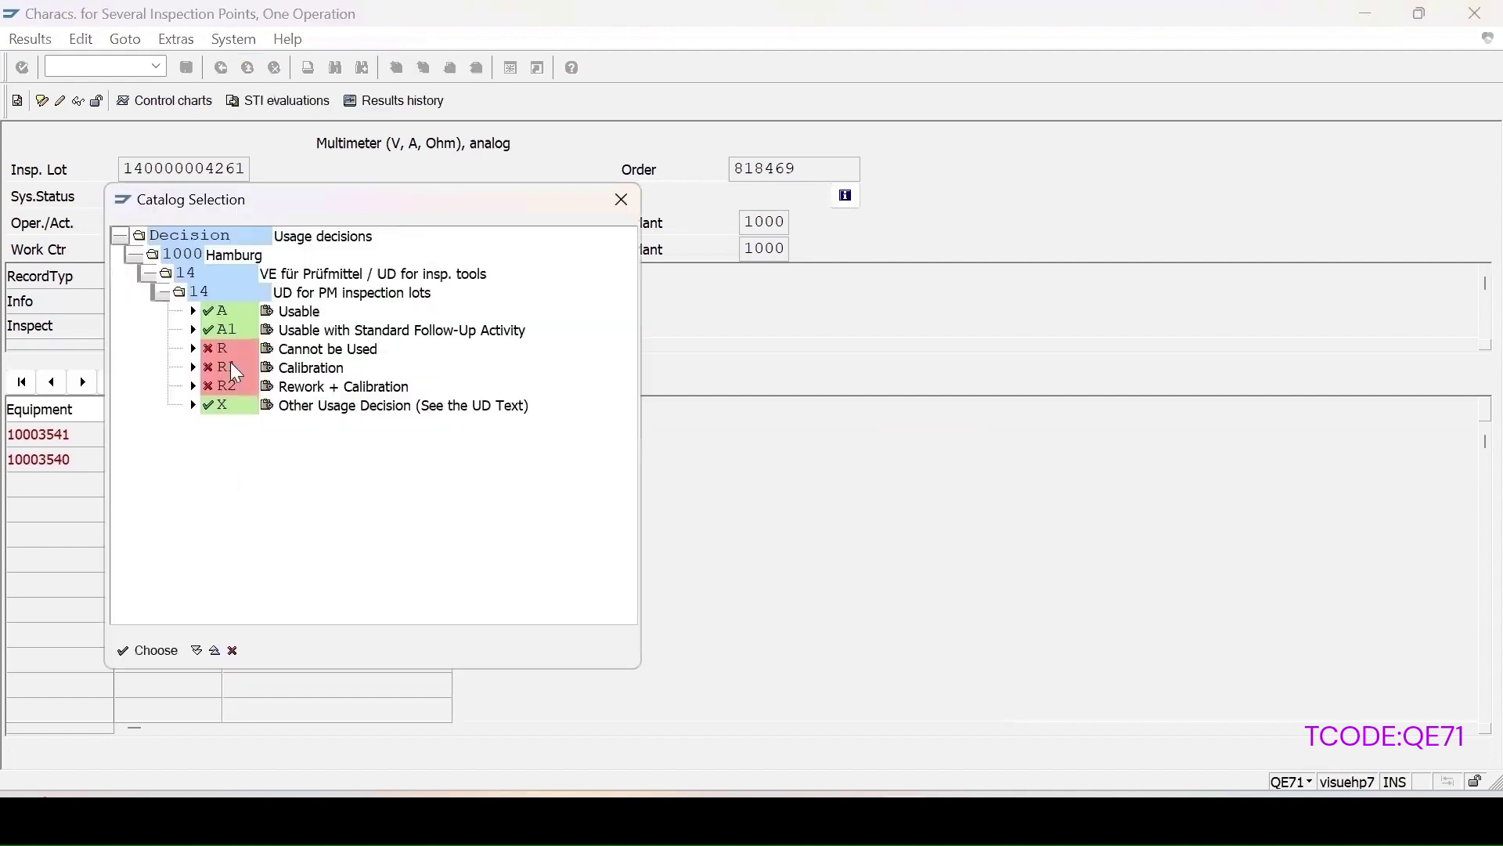
double_click(224, 322)
Enter the lower limit 98,5 as the Anzeige am Skalenende value of equipment 10003540 and save the results
left_click_drag(251, 302, 220, 304)
key("ctrl+c")
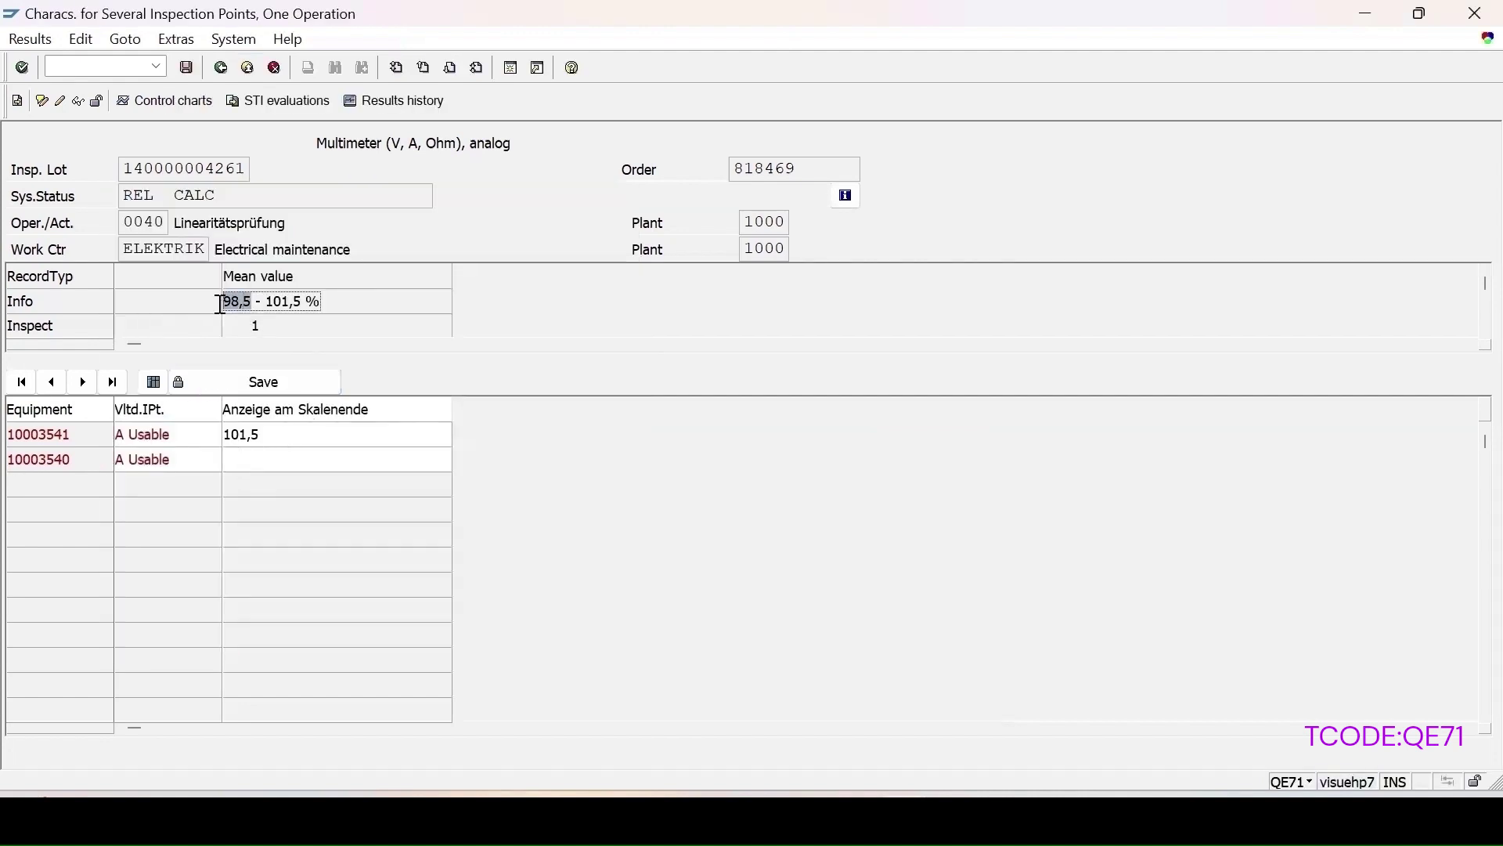
left_click(263, 463)
key("ctrl+v")
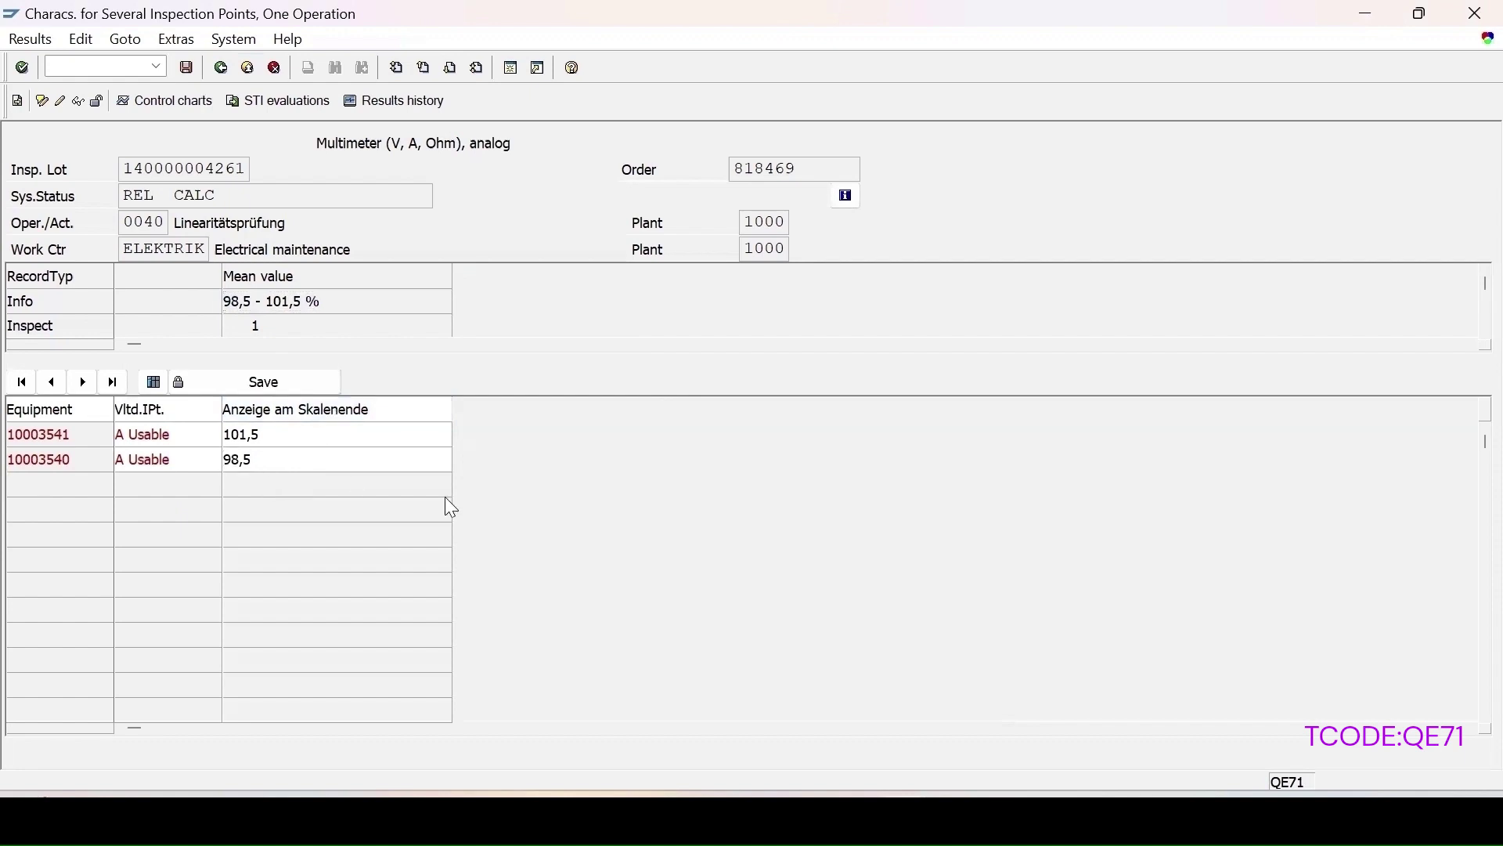
key("Return")
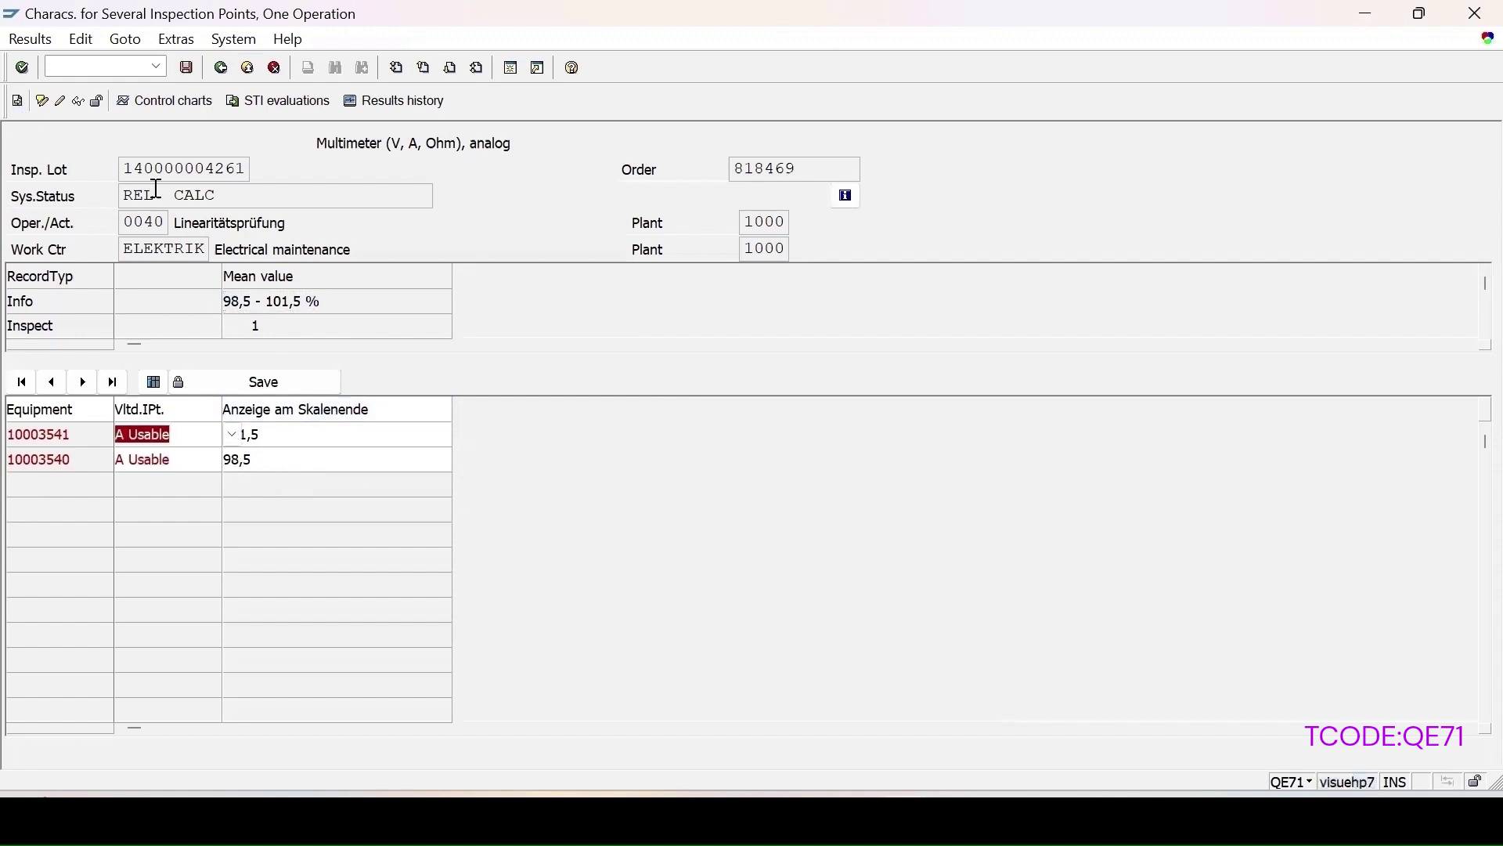
left_click(229, 387)
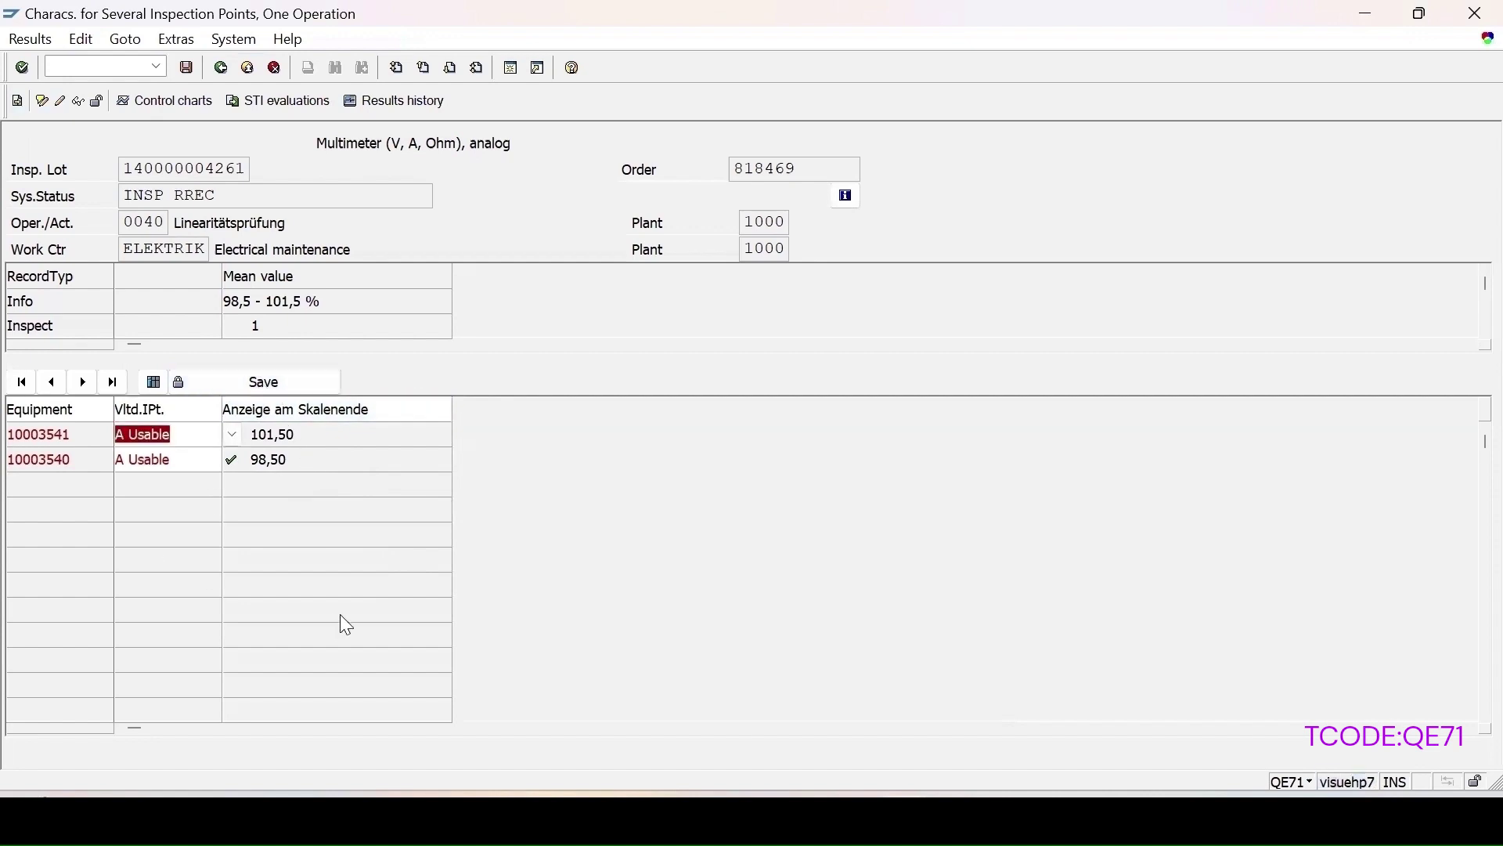
Leave tabular results recording, switch to the QA32 inspection lot worklist session and refresh its list
left_click(223, 69)
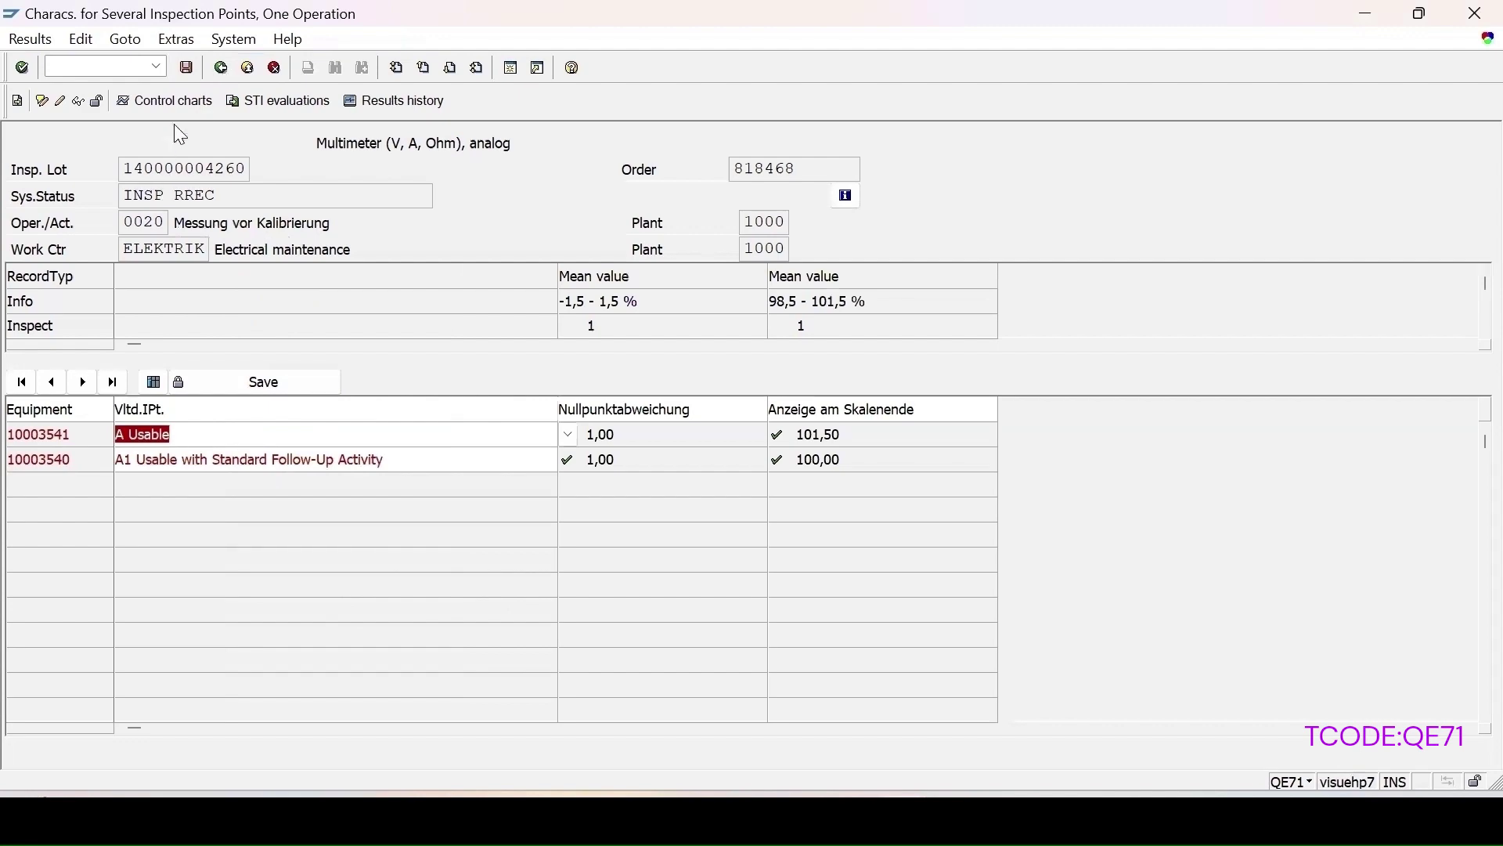
left_click(220, 67)
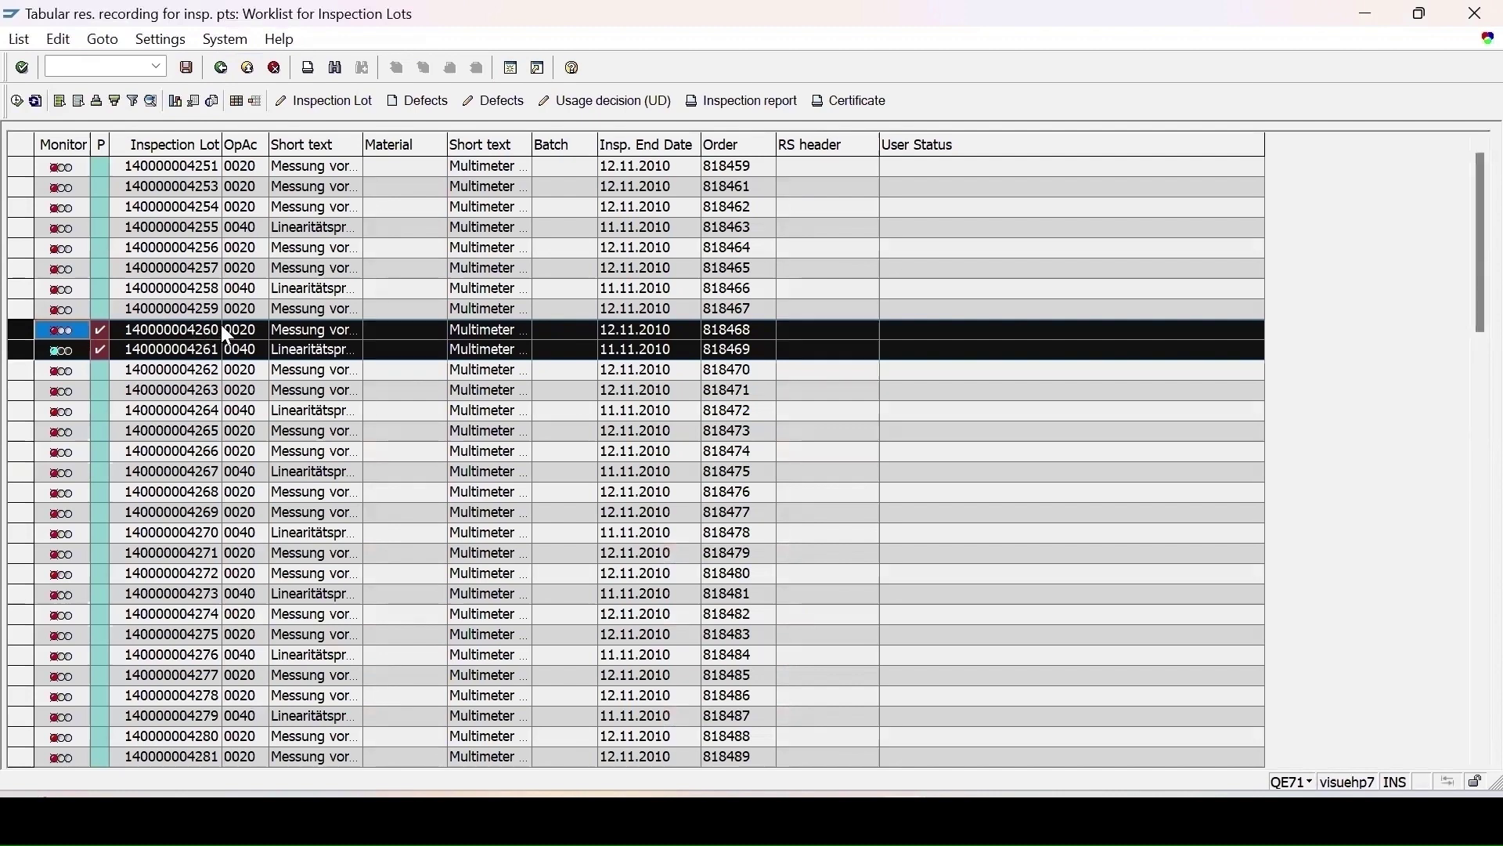
mouse_move(901, 822)
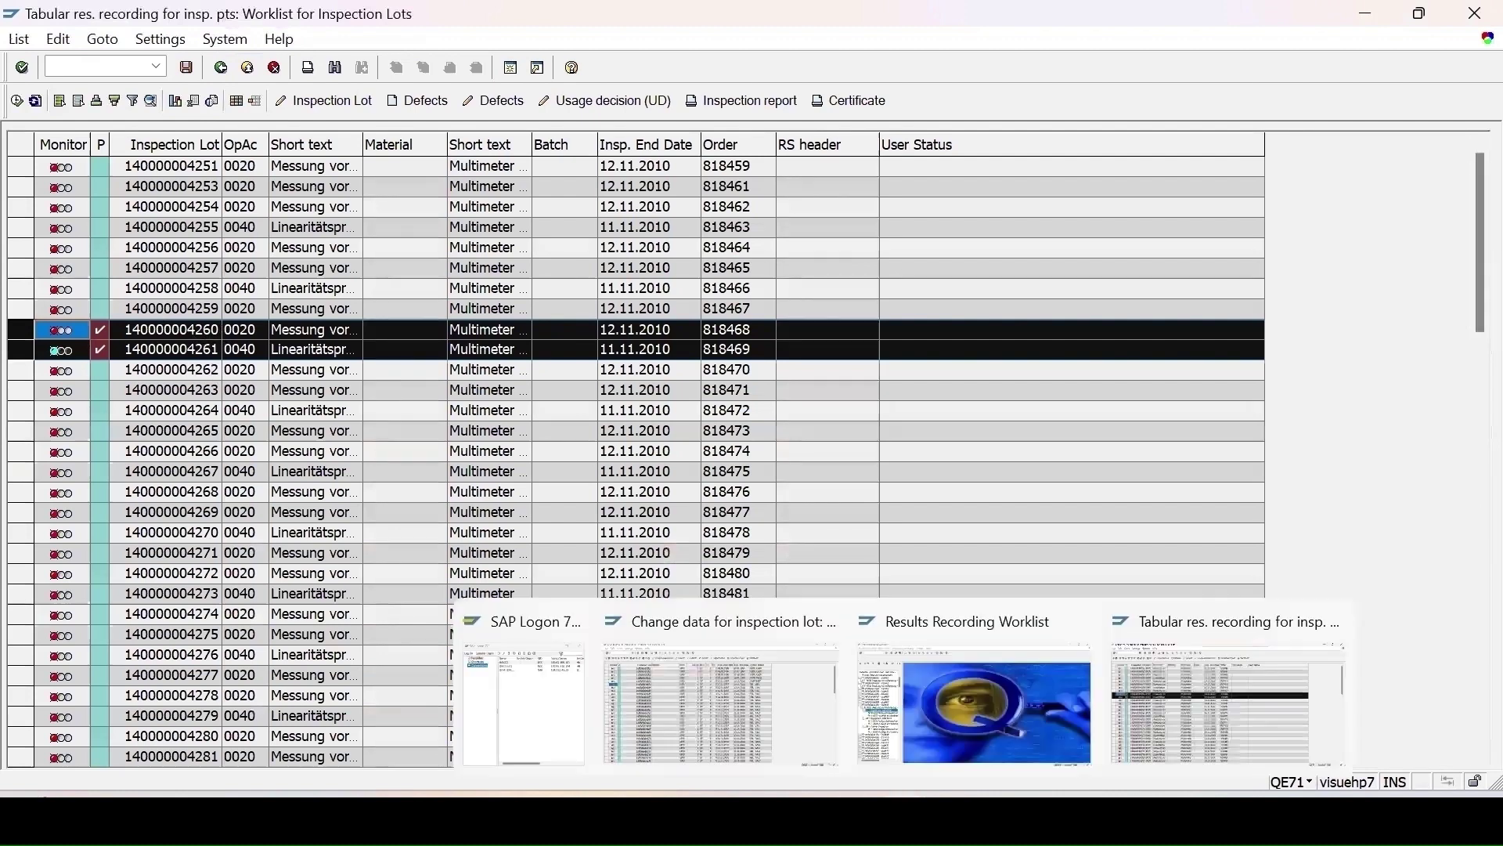
left_click(720, 701)
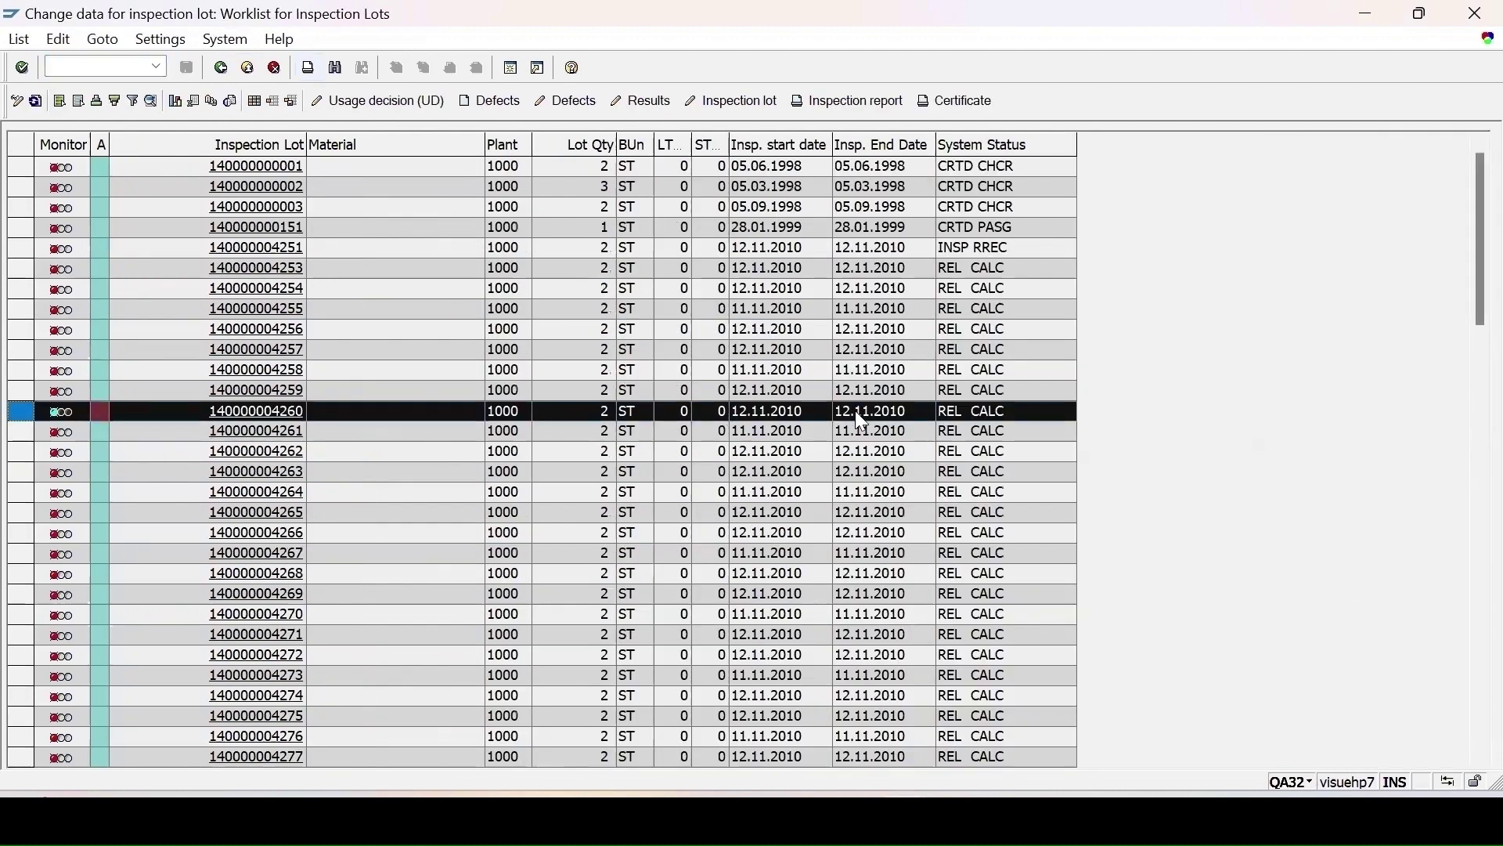
left_click(36, 100)
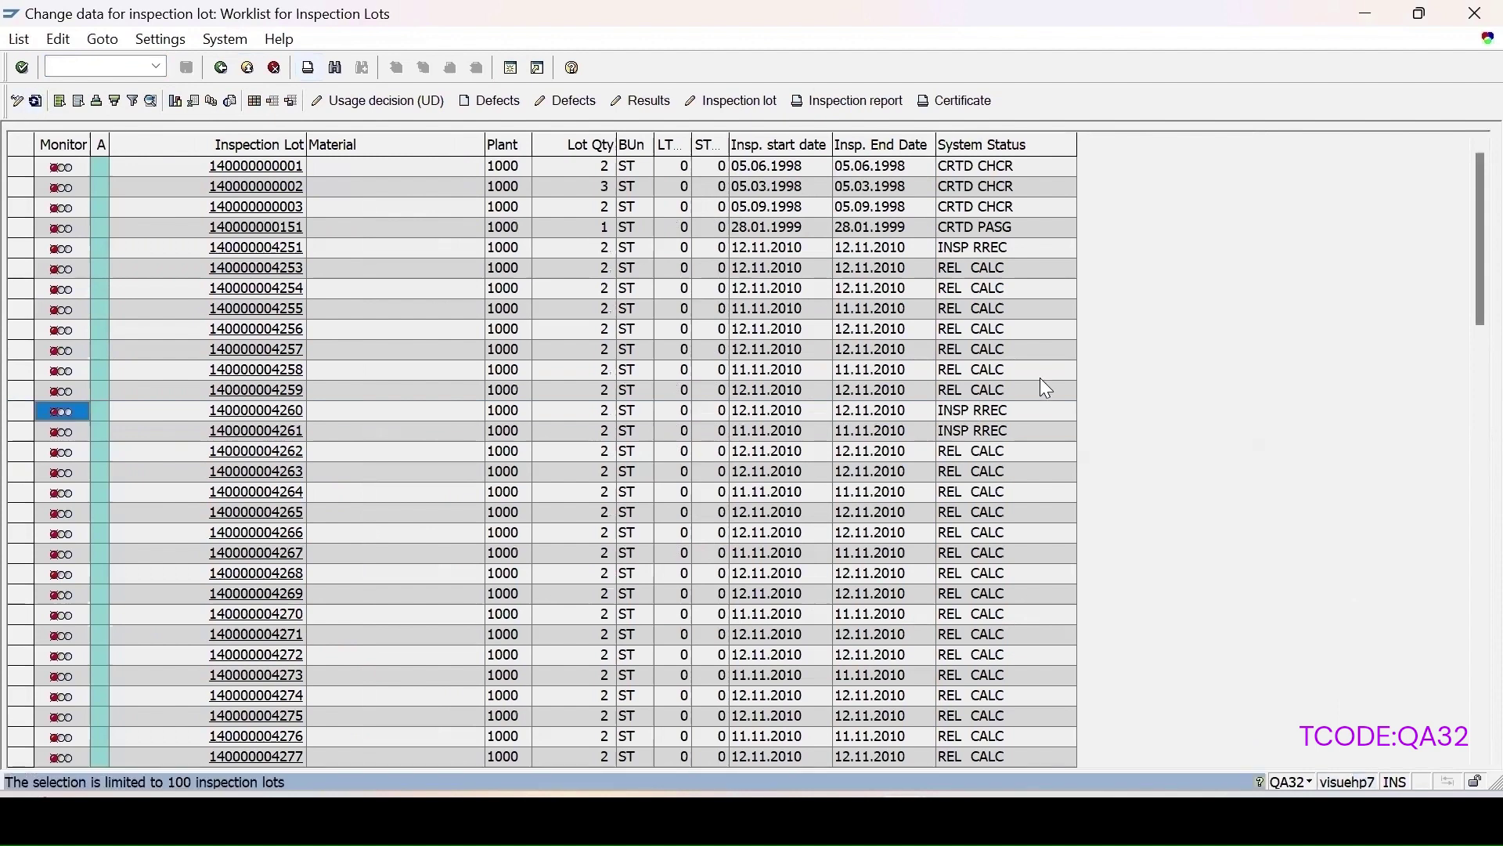
left_click(22, 411)
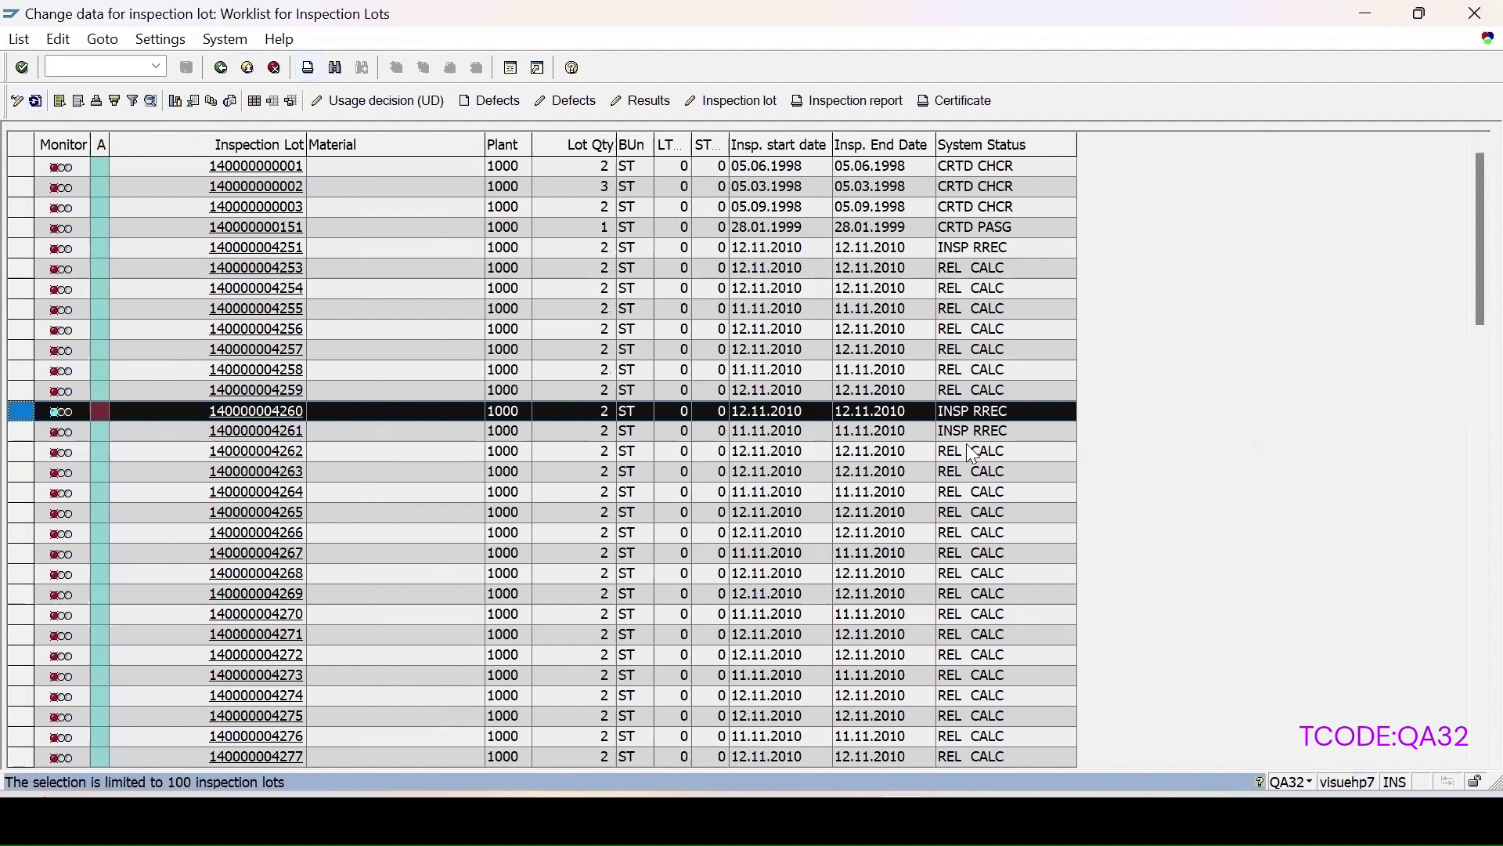
left_click(22, 432)
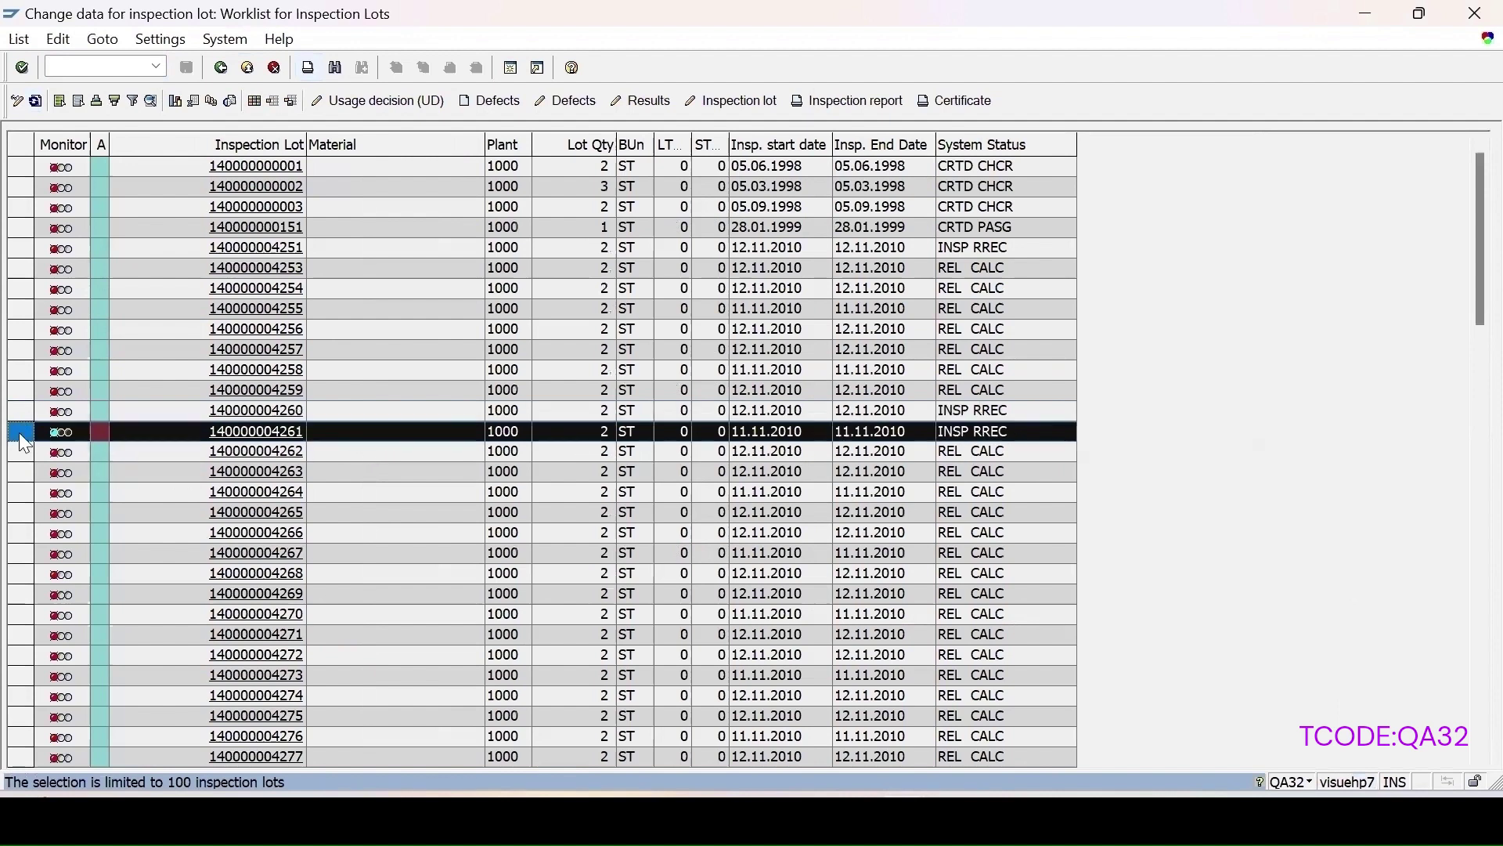
left_click(640, 99)
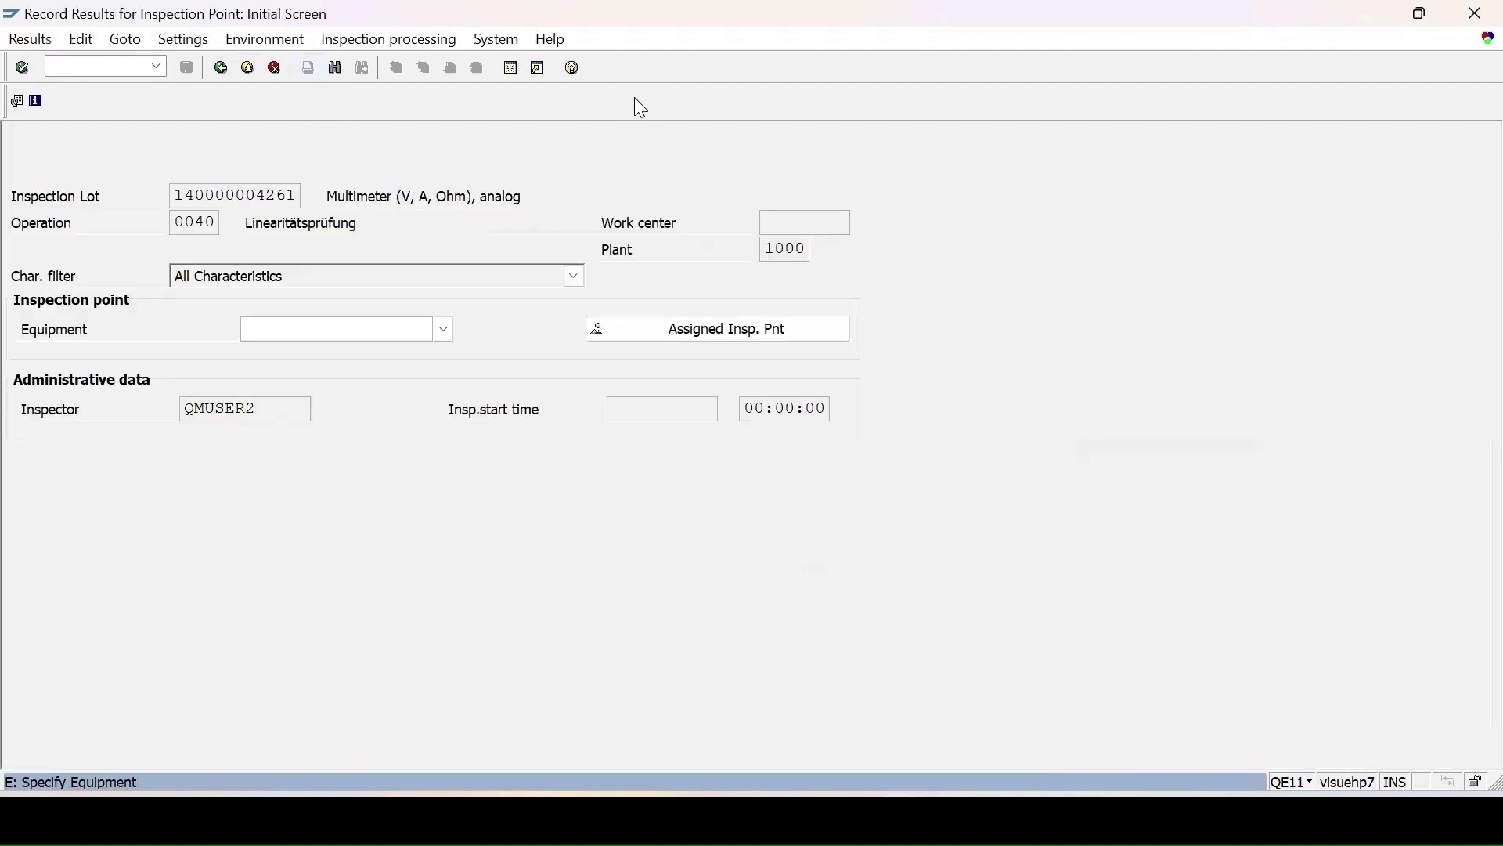
left_click(627, 329)
double_click(71, 208)
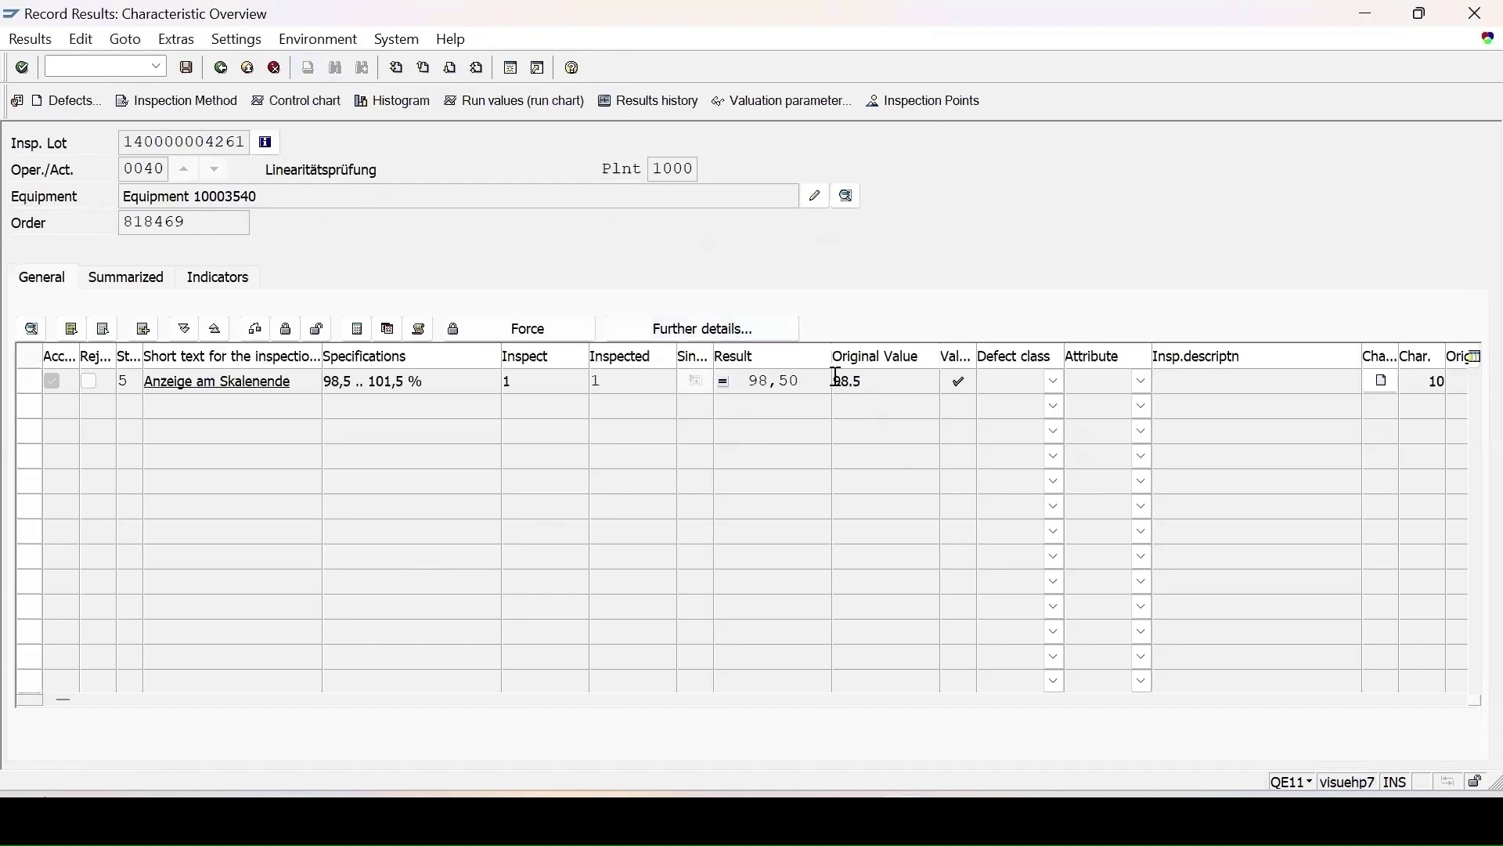
left_click(223, 72)
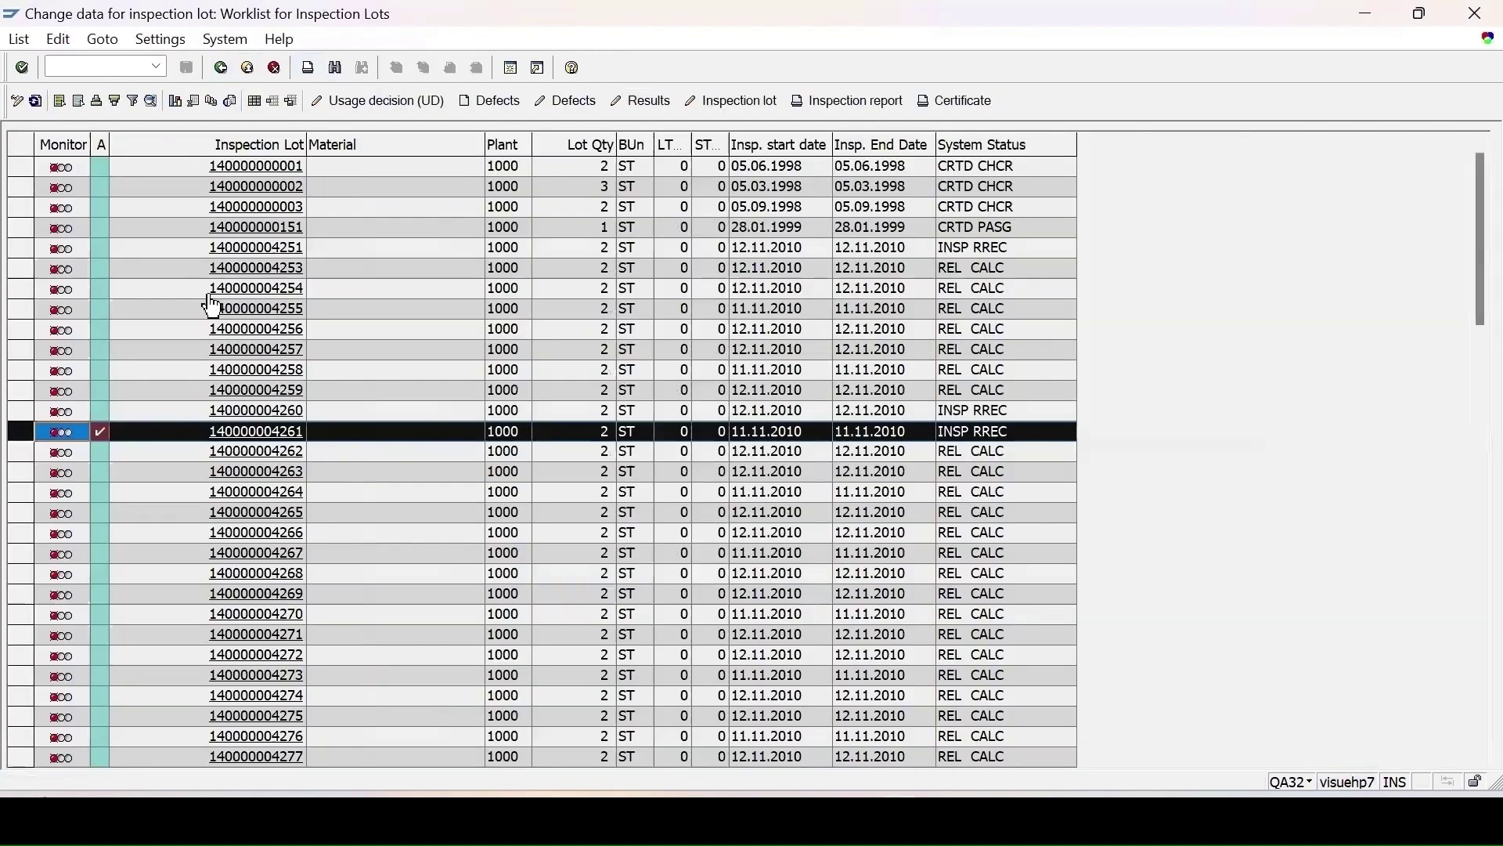
left_click(627, 105)
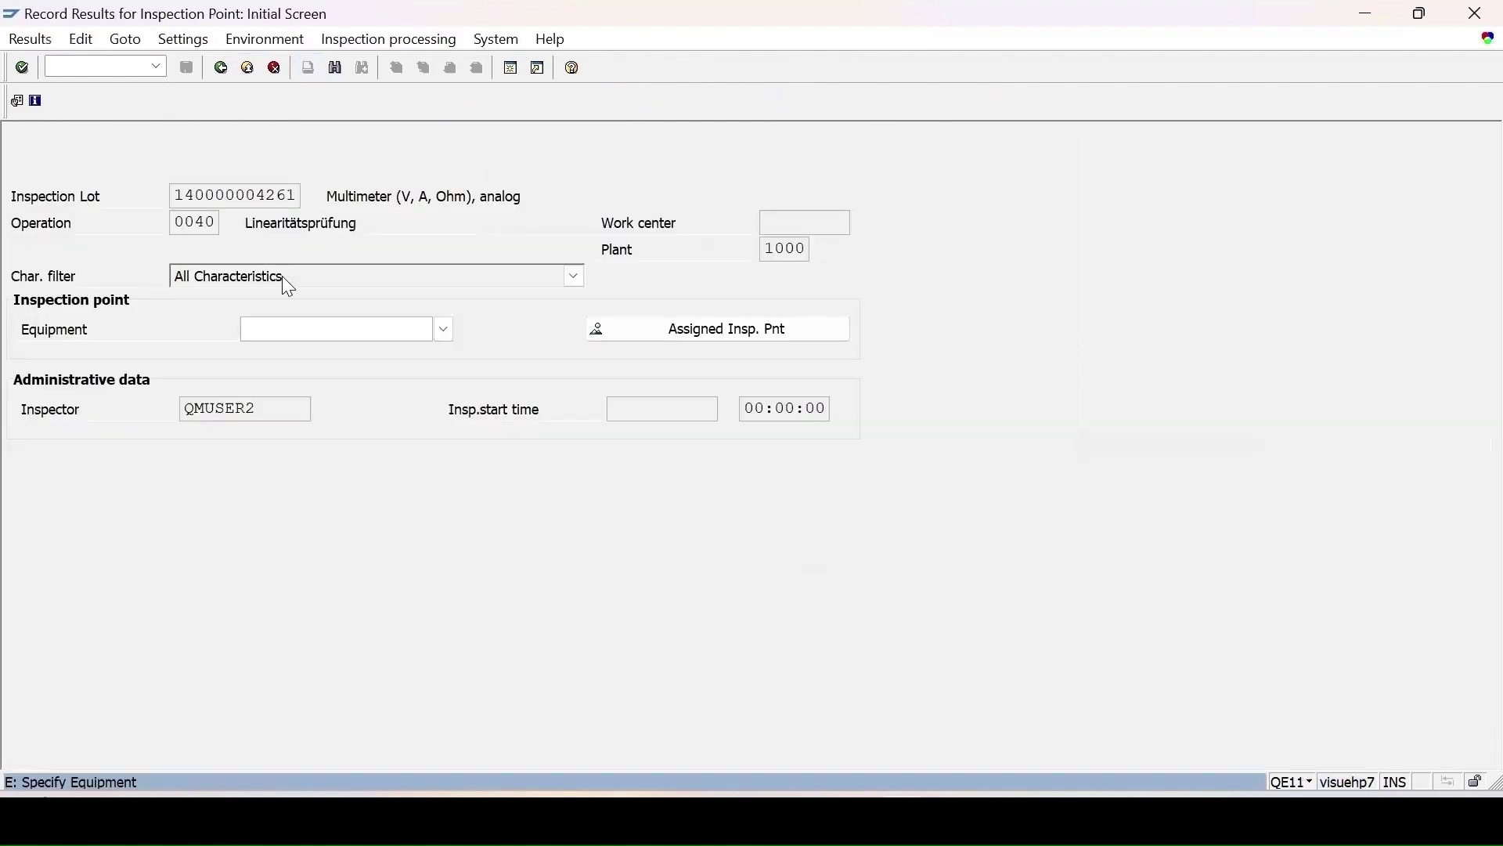
left_click(635, 333)
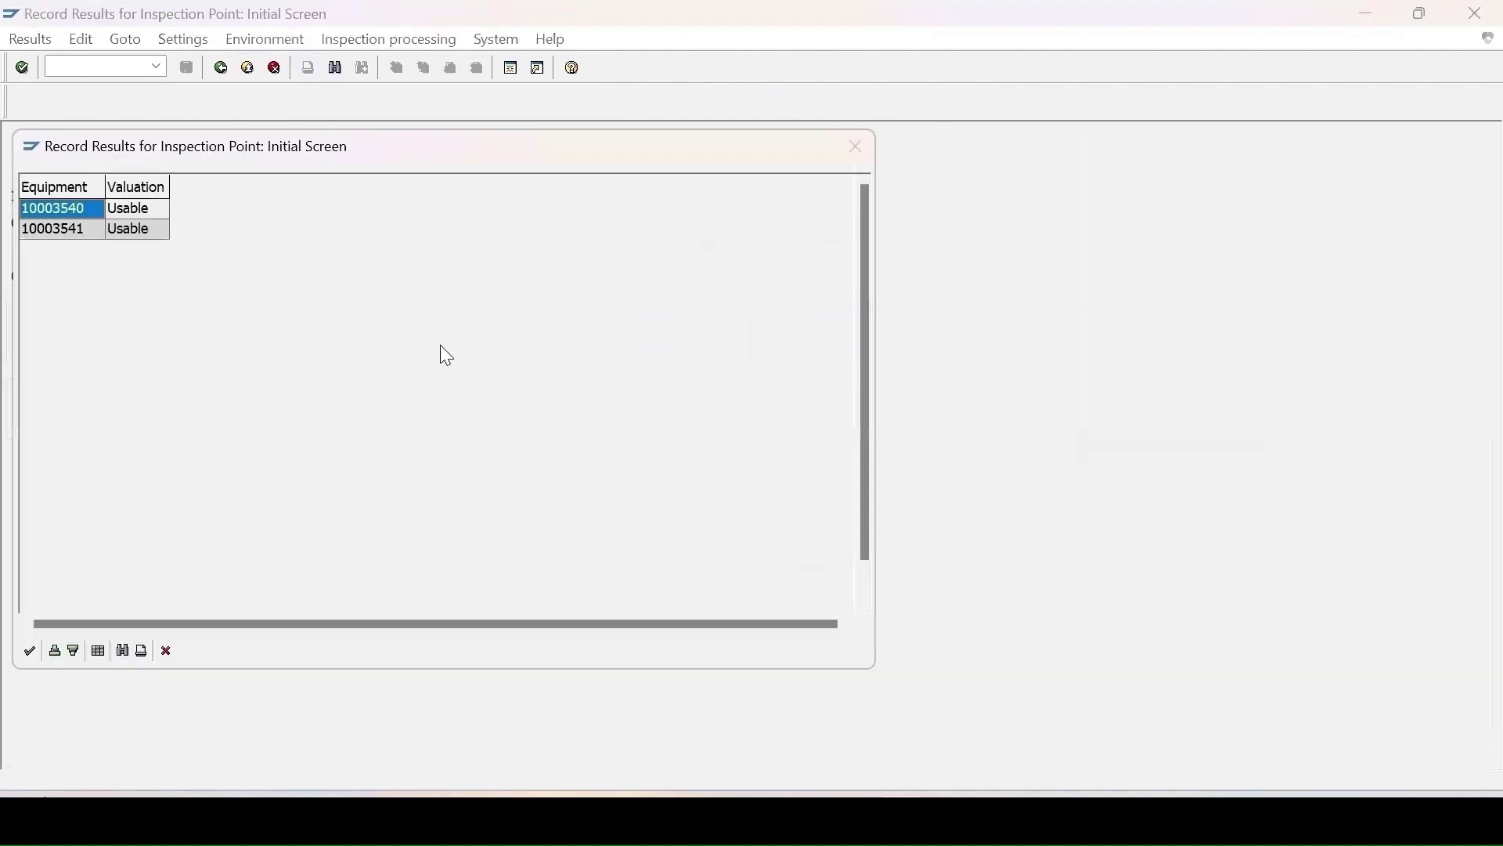
double_click(50, 229)
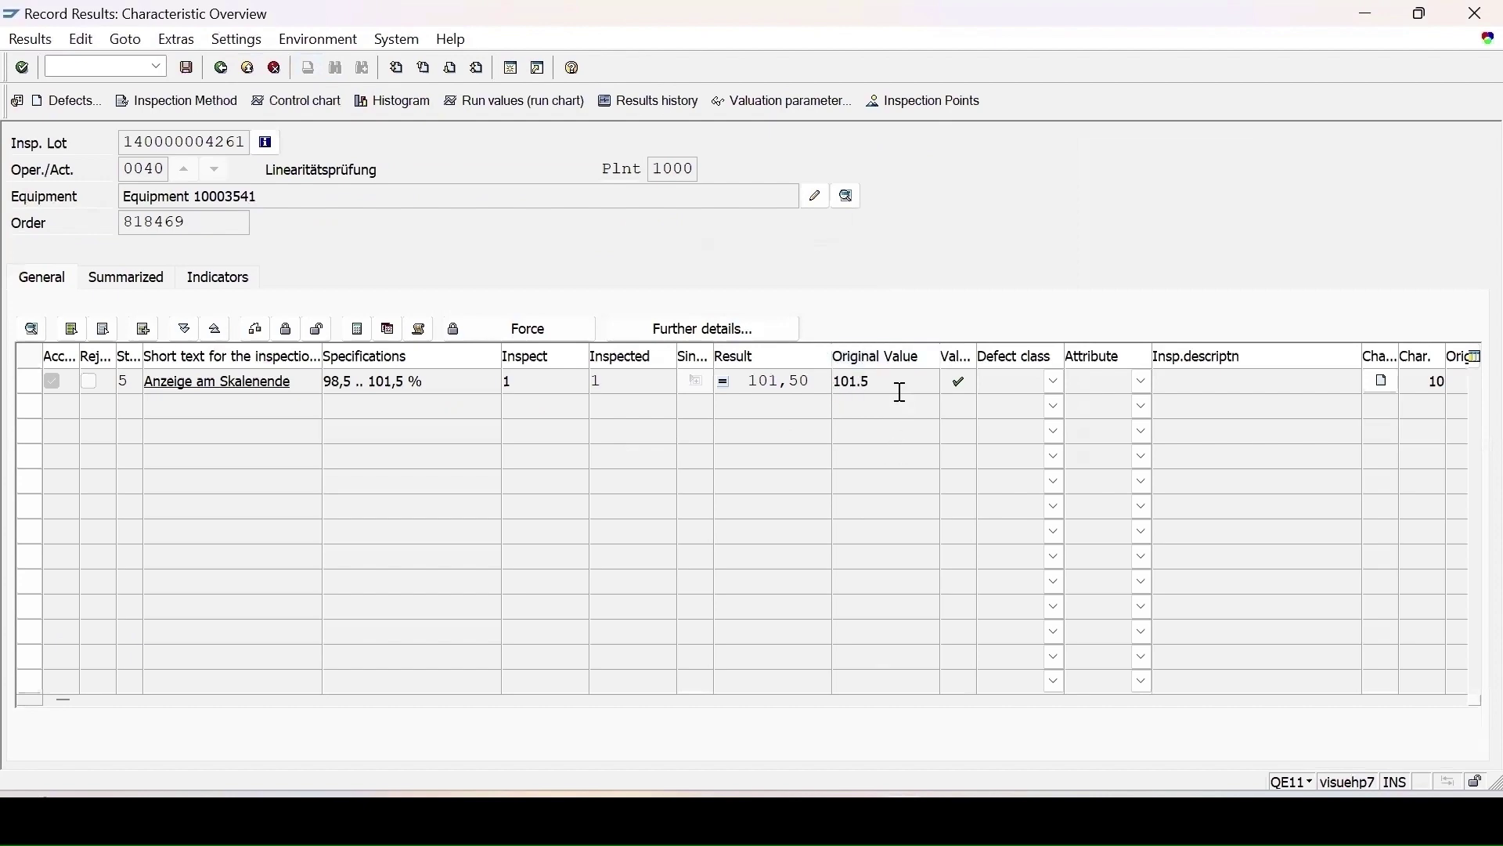
left_click(220, 69)
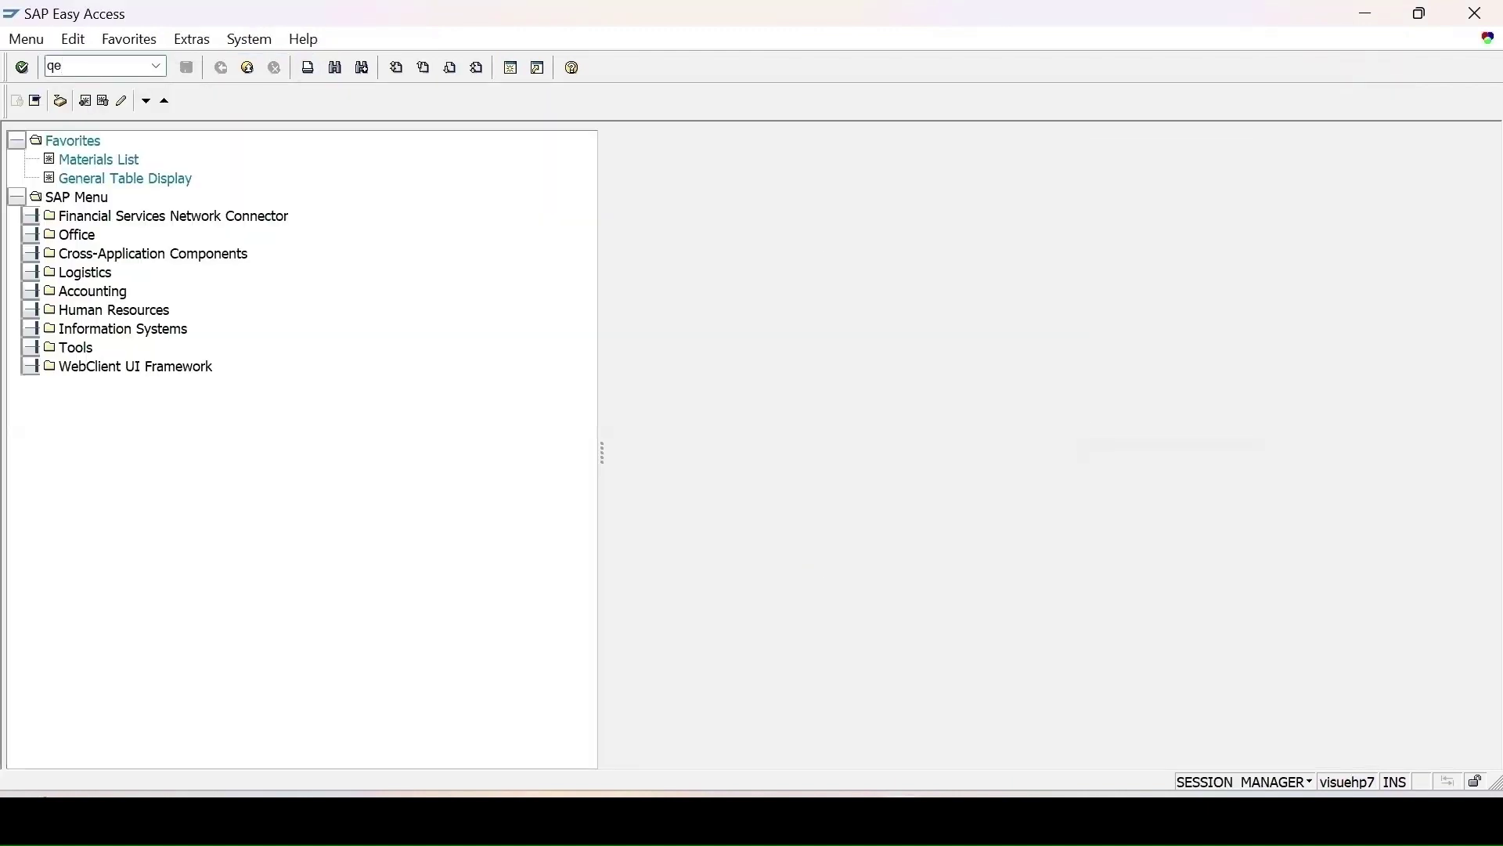
Open tabular results recording for inspection lots with transaction QE72 and clear the lot creation start date
key("Return")
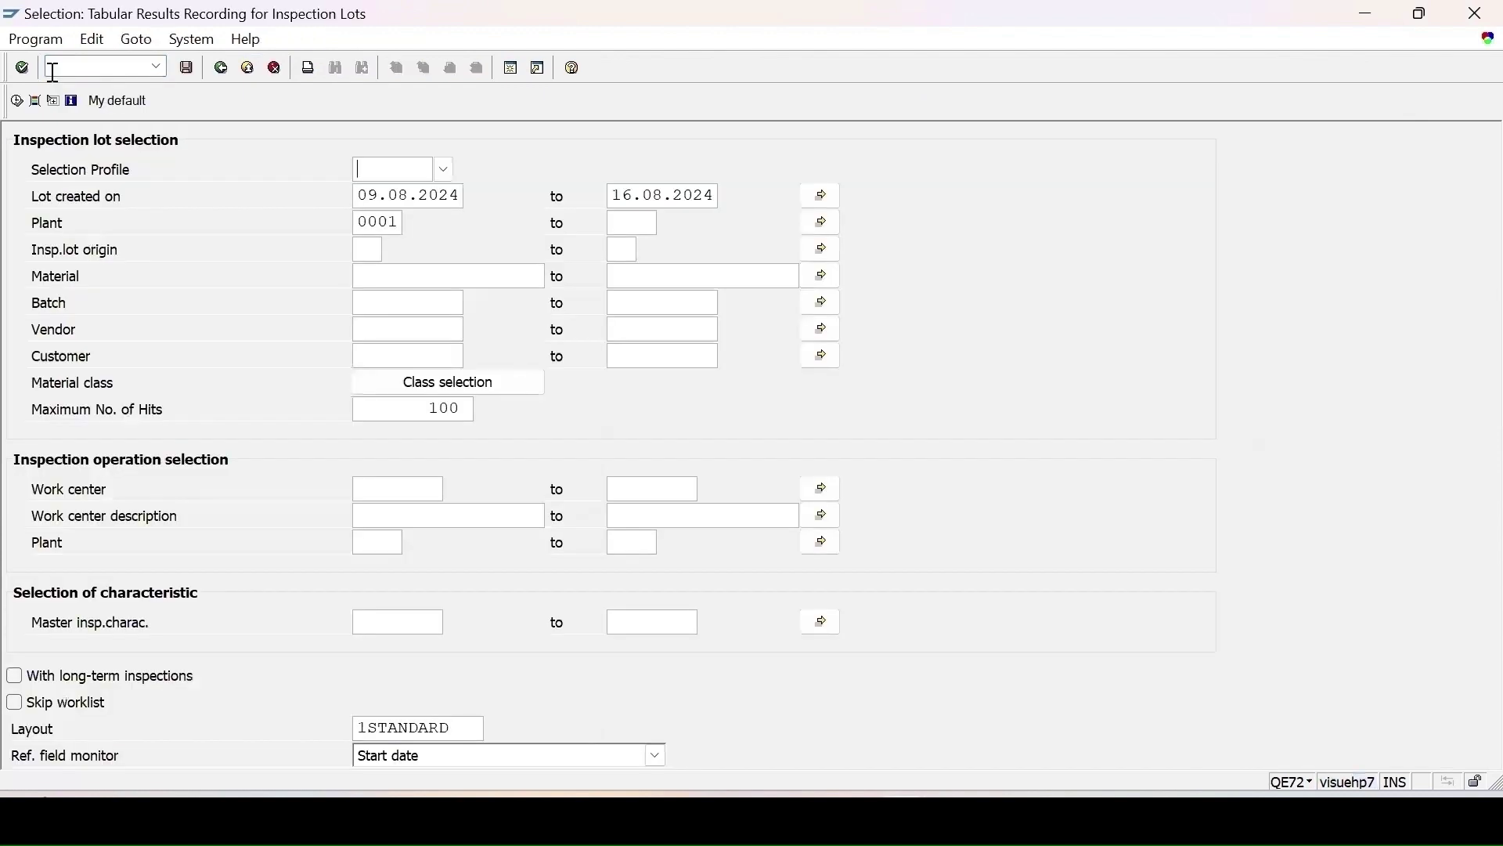
left_click(464, 194)
key("ctrl+a")
key("Delete")
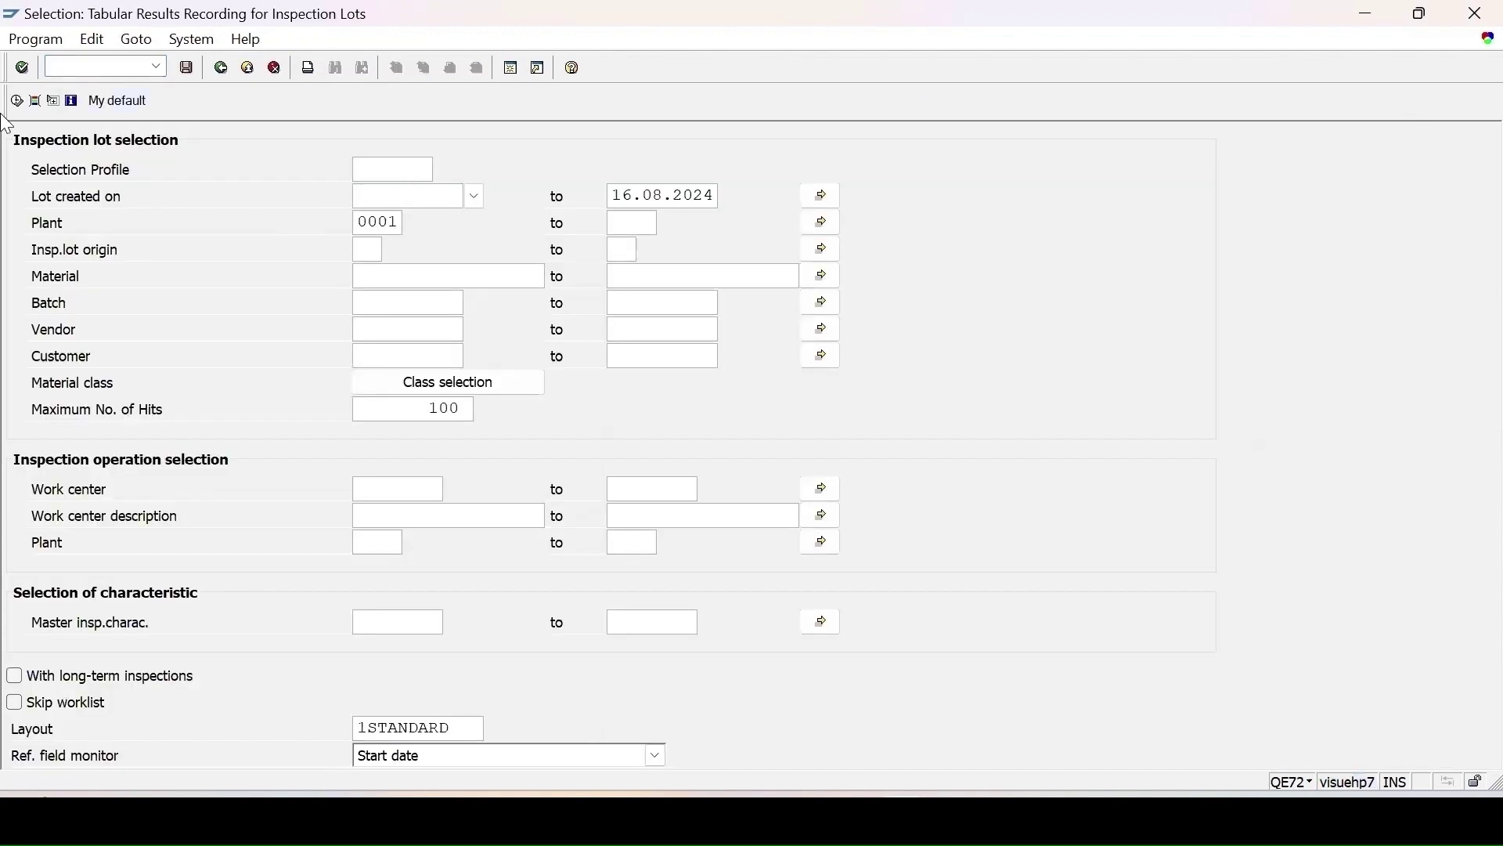
Restrict the selection to plant 1000 and inspection lot origin 14 (Plant Maintenance), and run it
double_click(395, 222)
type("1000")
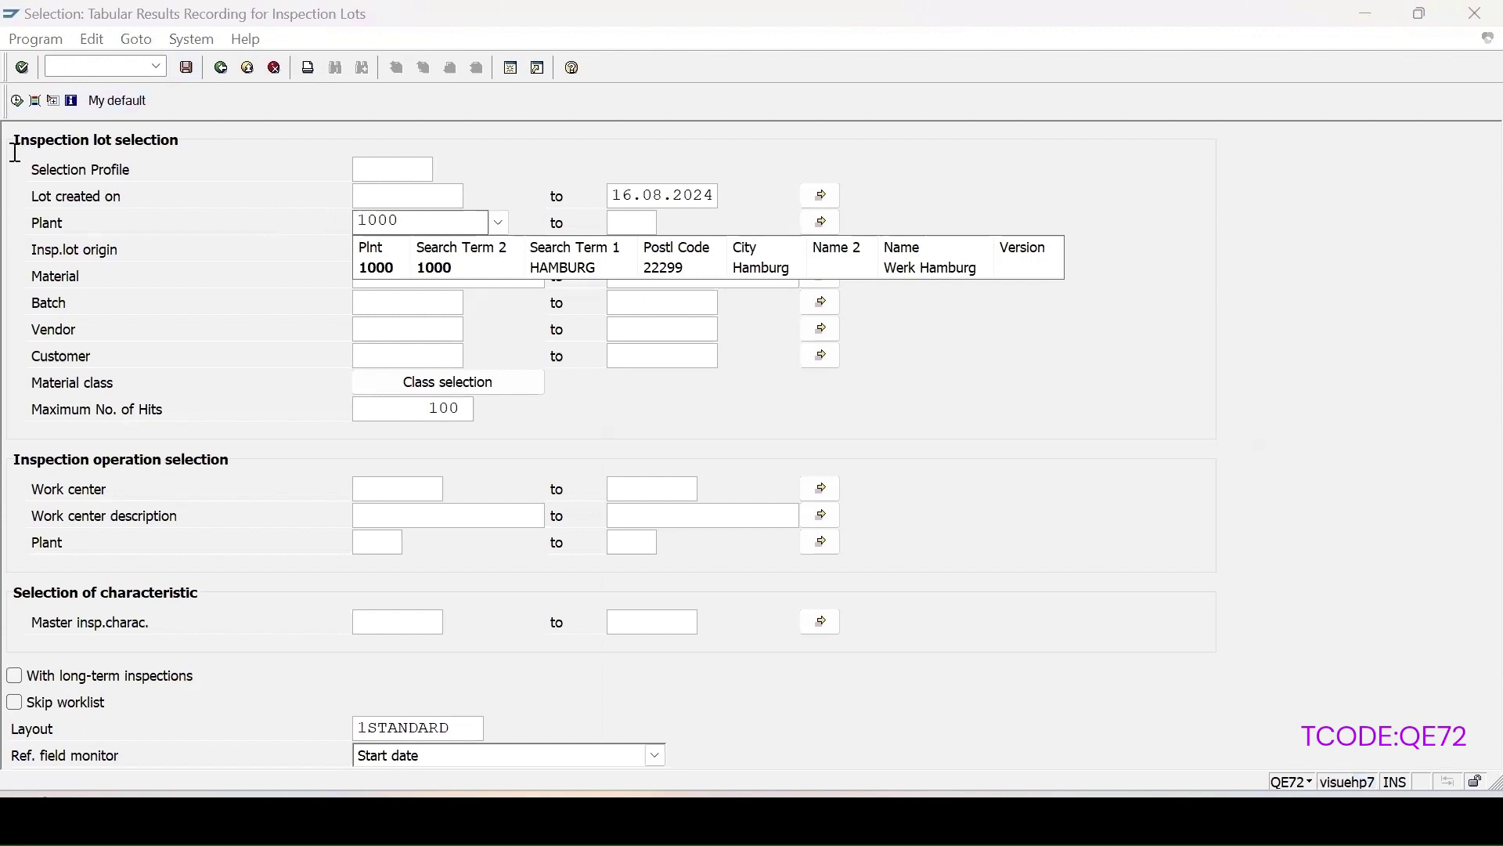
left_click(380, 267)
left_click(361, 256)
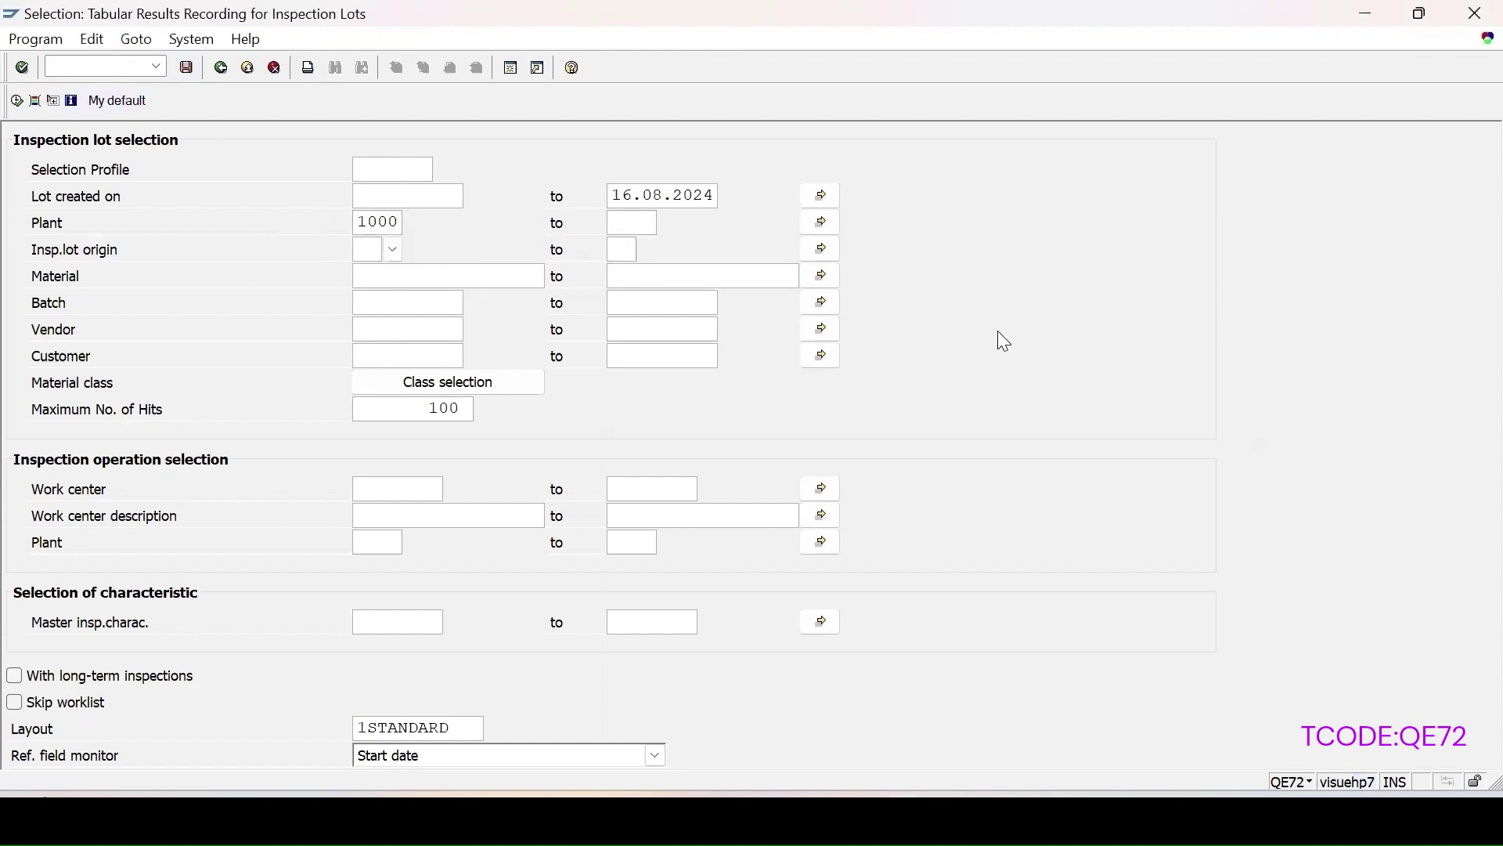
type("14")
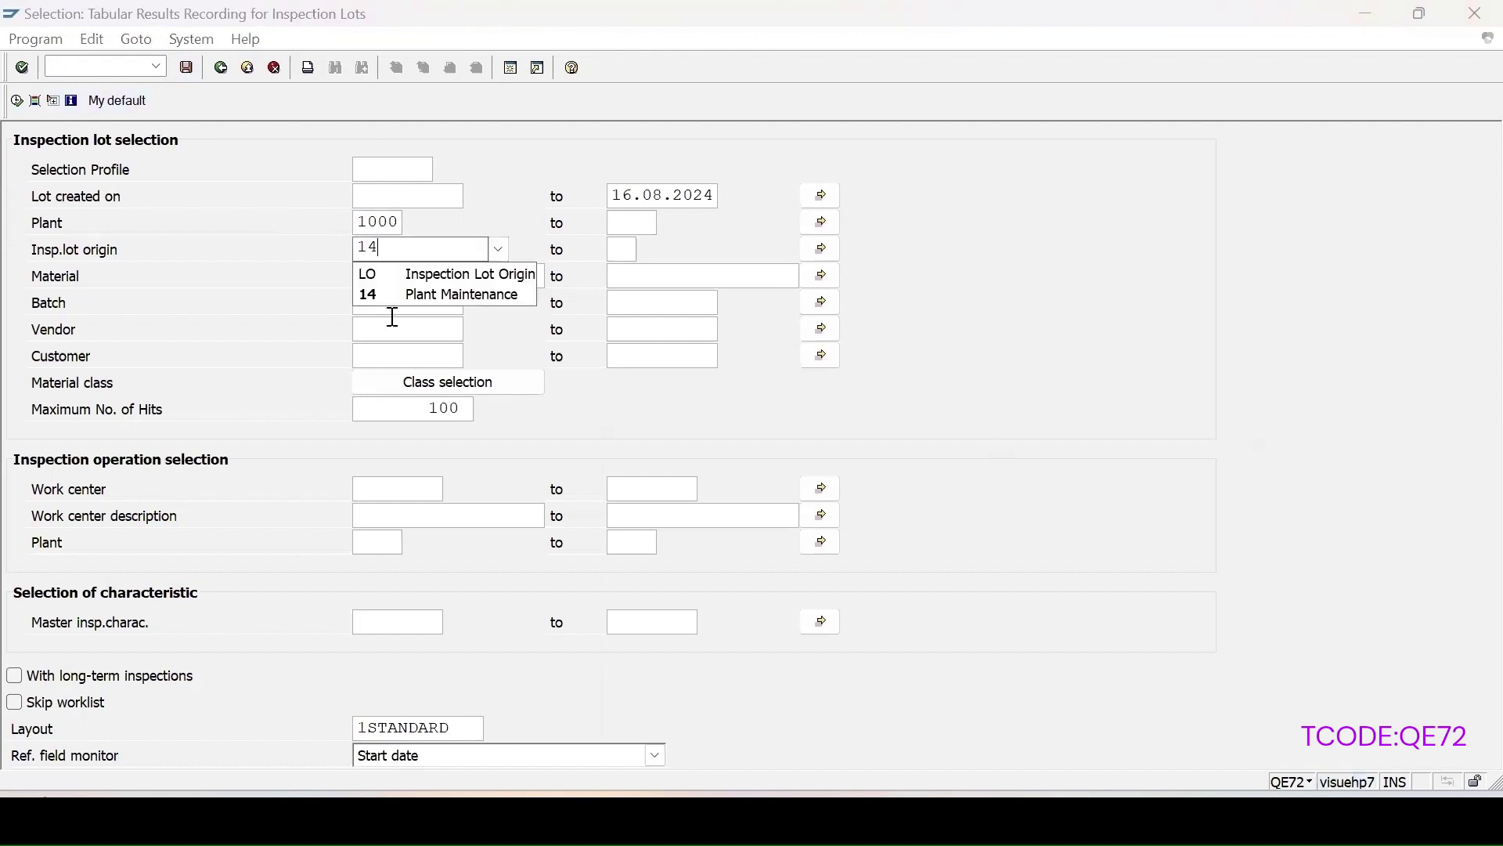
left_click(381, 295)
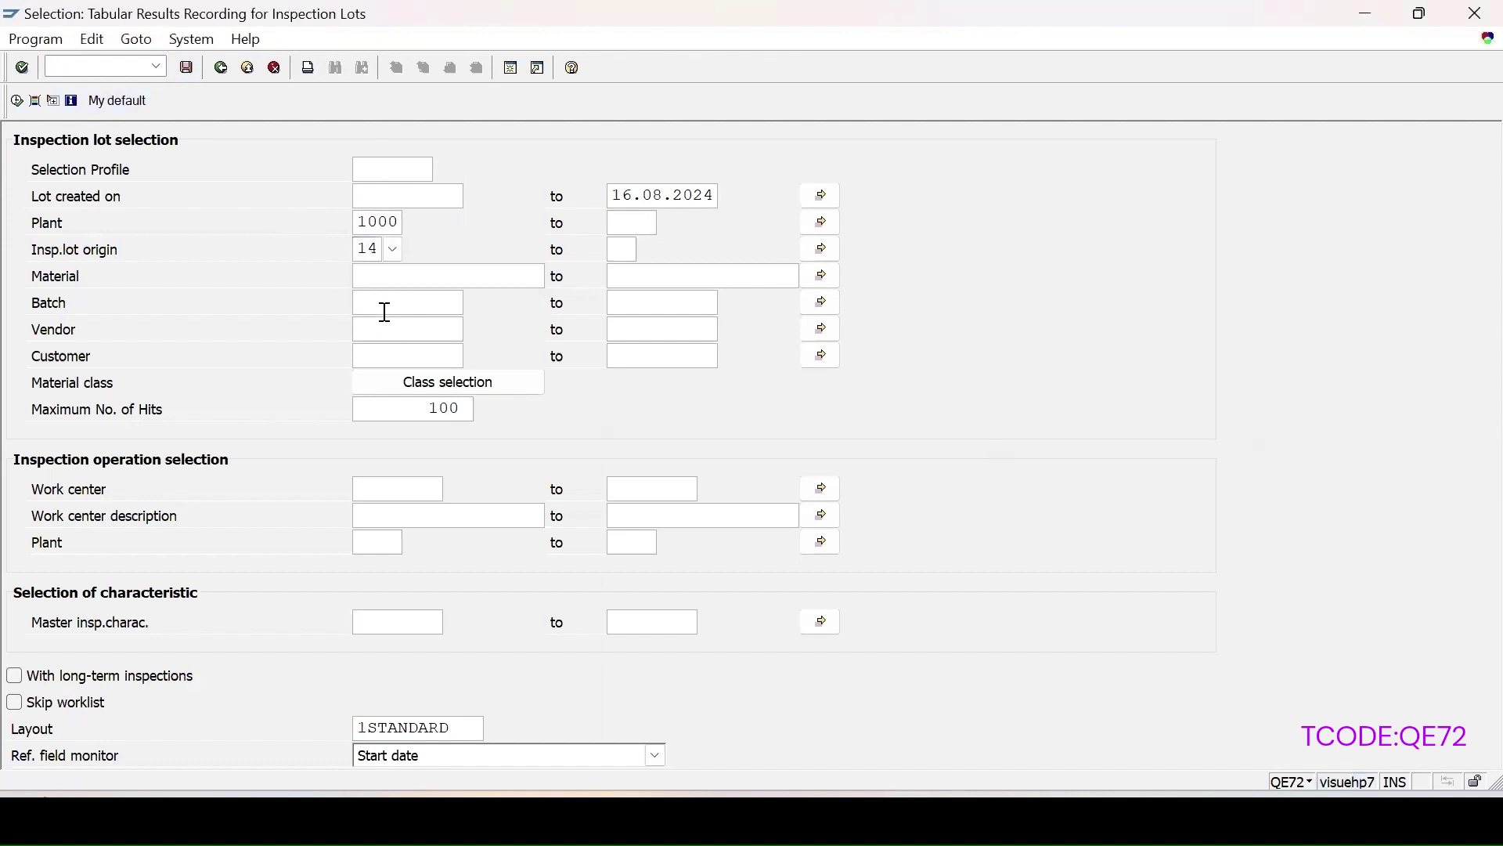
left_click(16, 101)
left_click(16, 102)
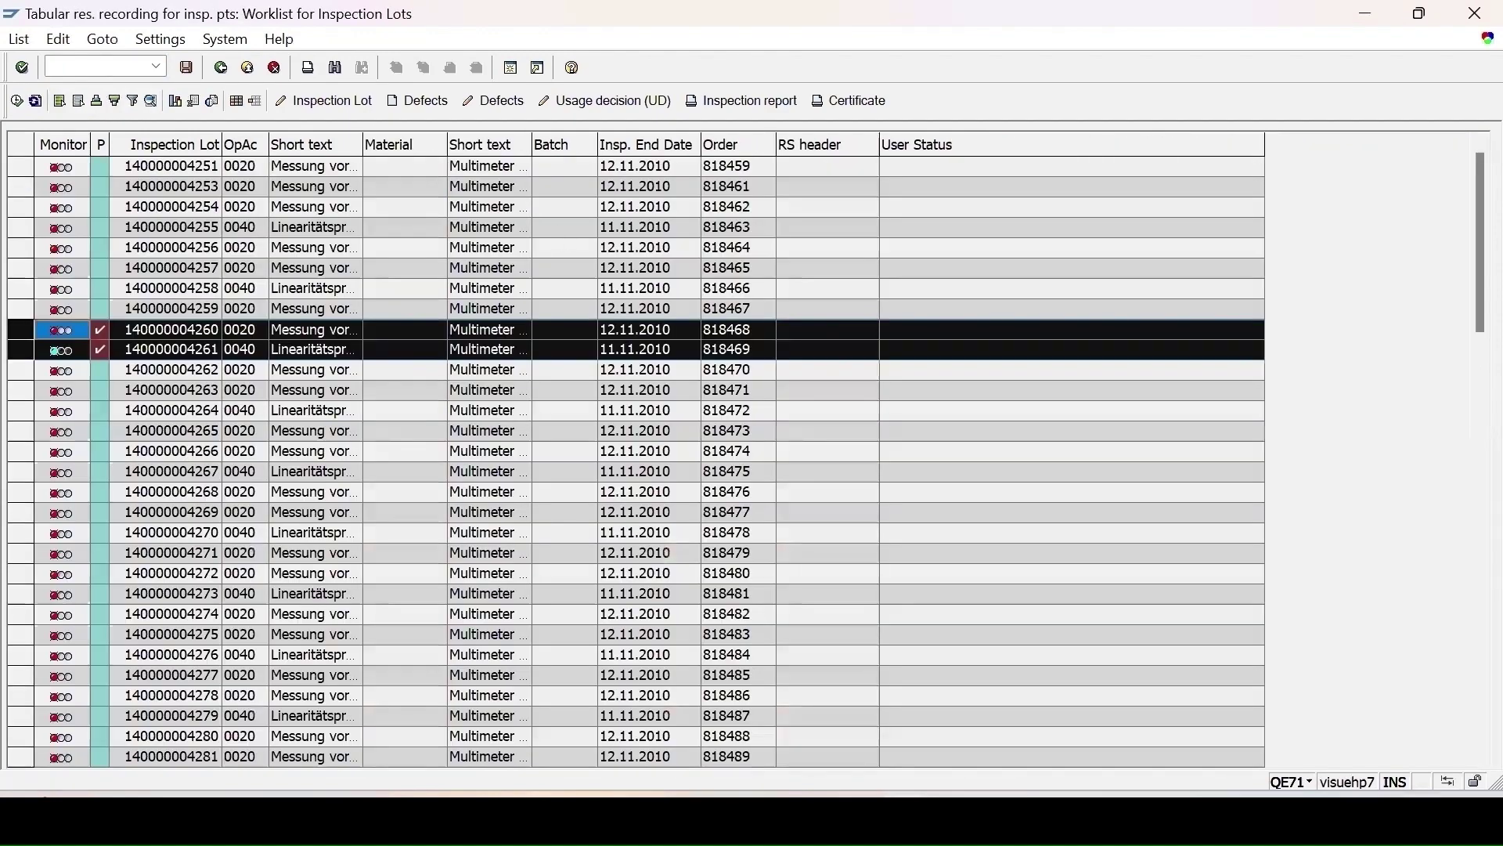
left_click(1310, 783)
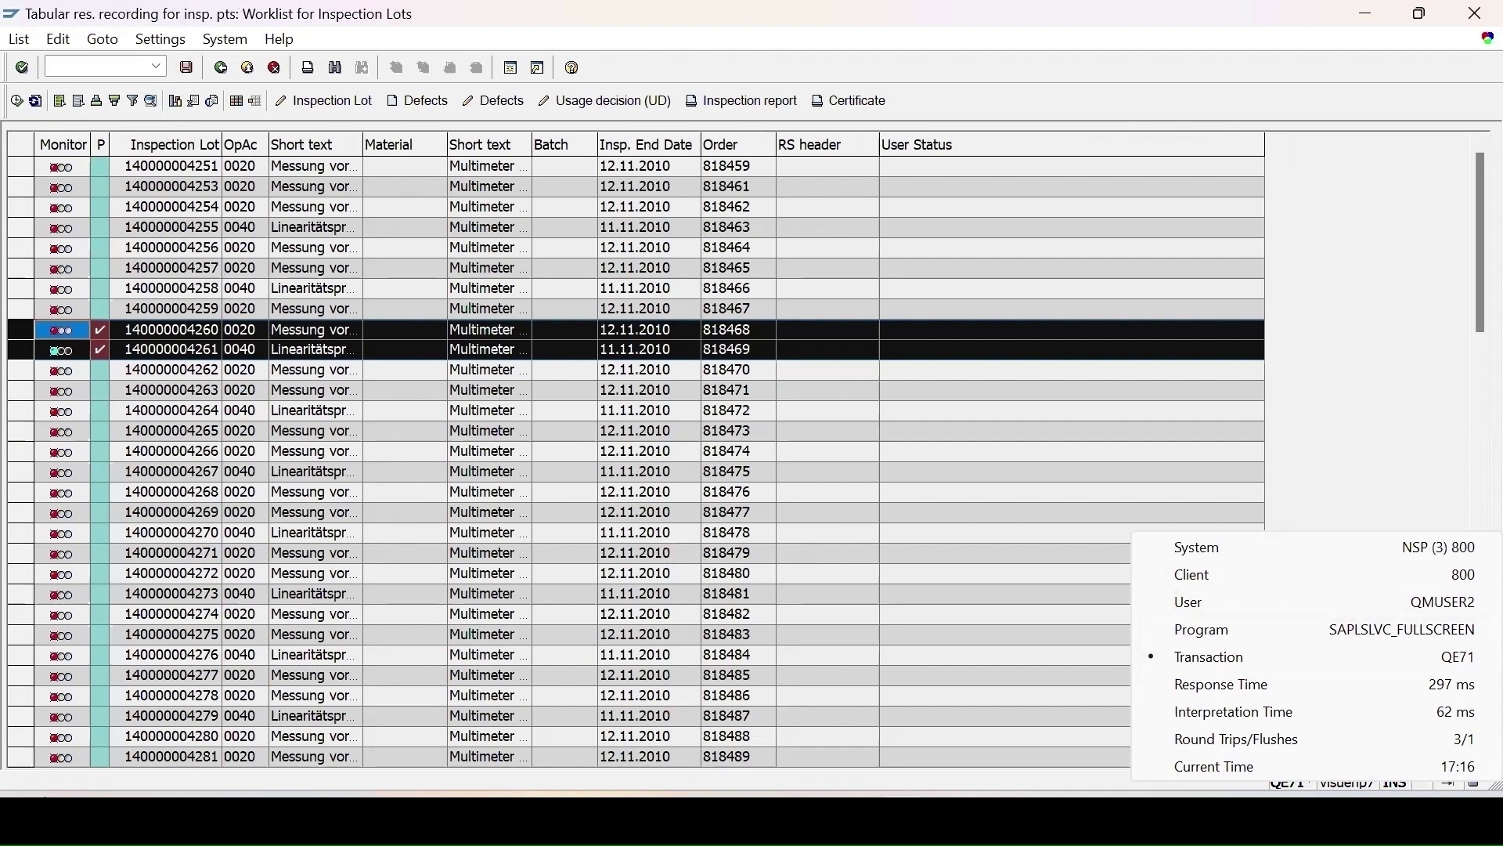
double_click(179, 334)
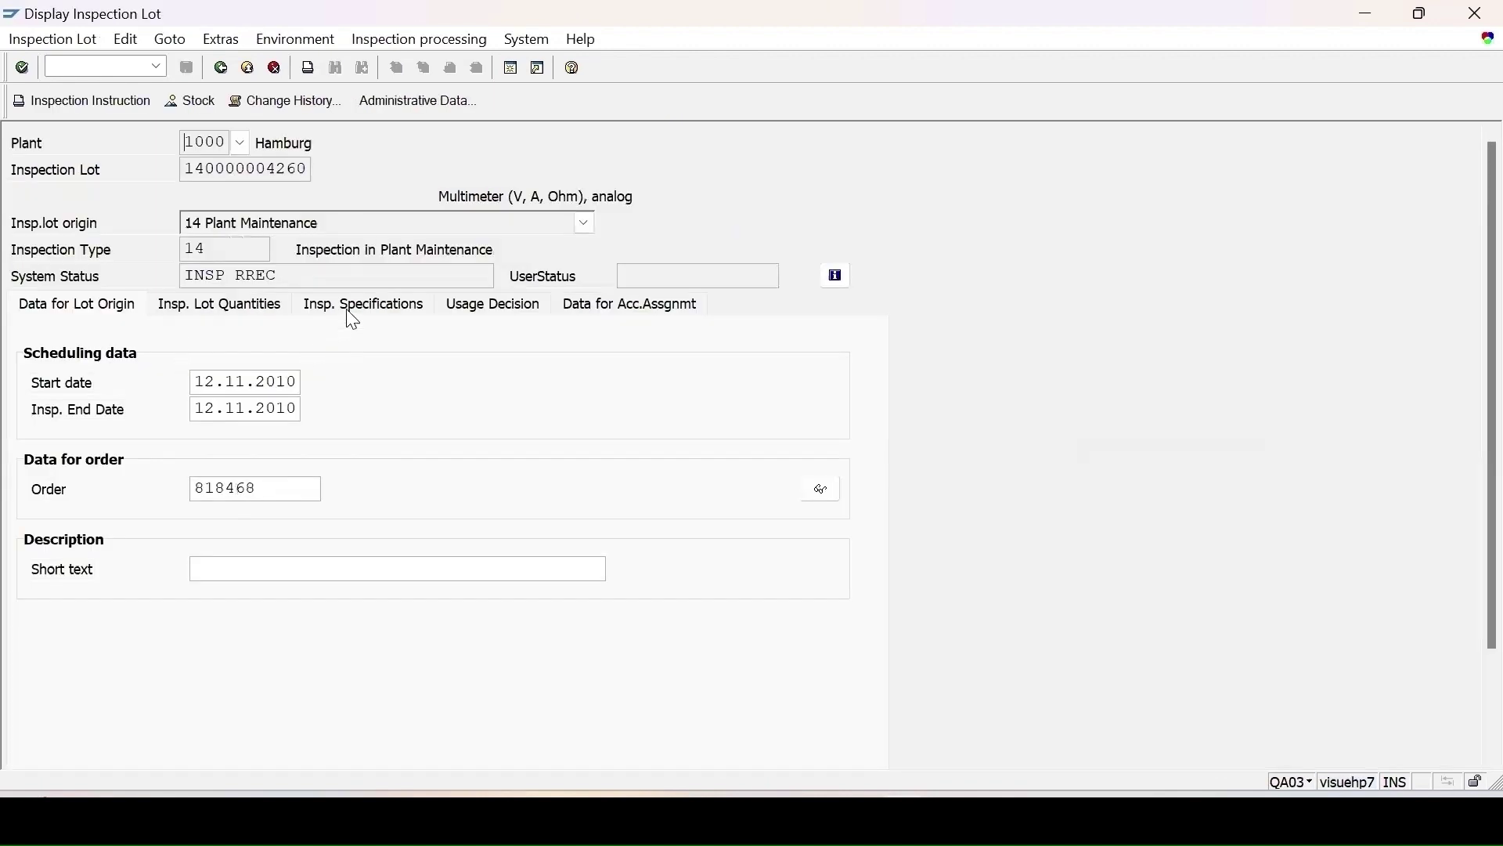
left_click(362, 305)
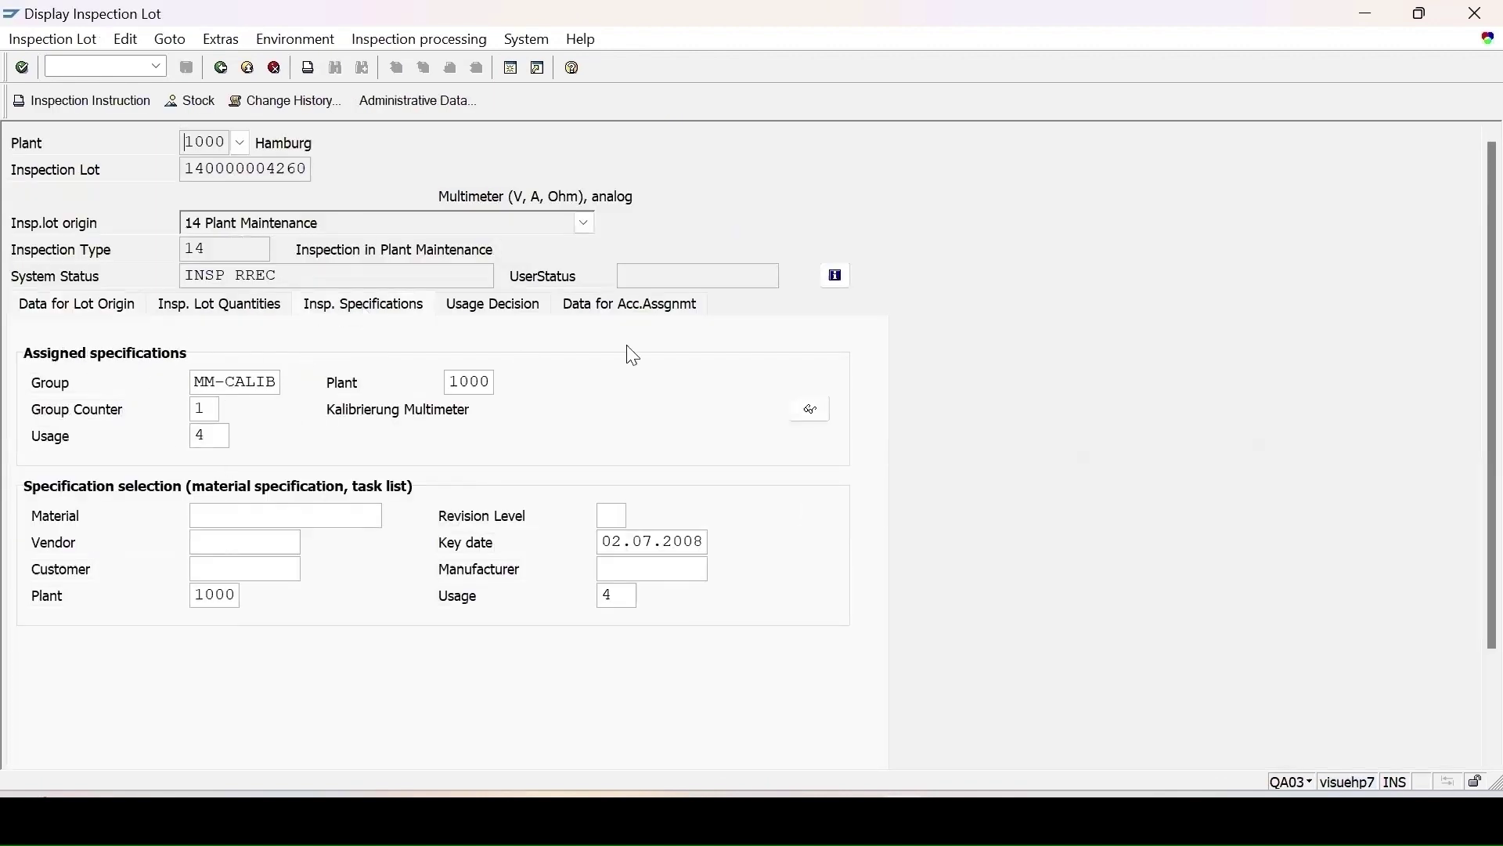
left_click(815, 410)
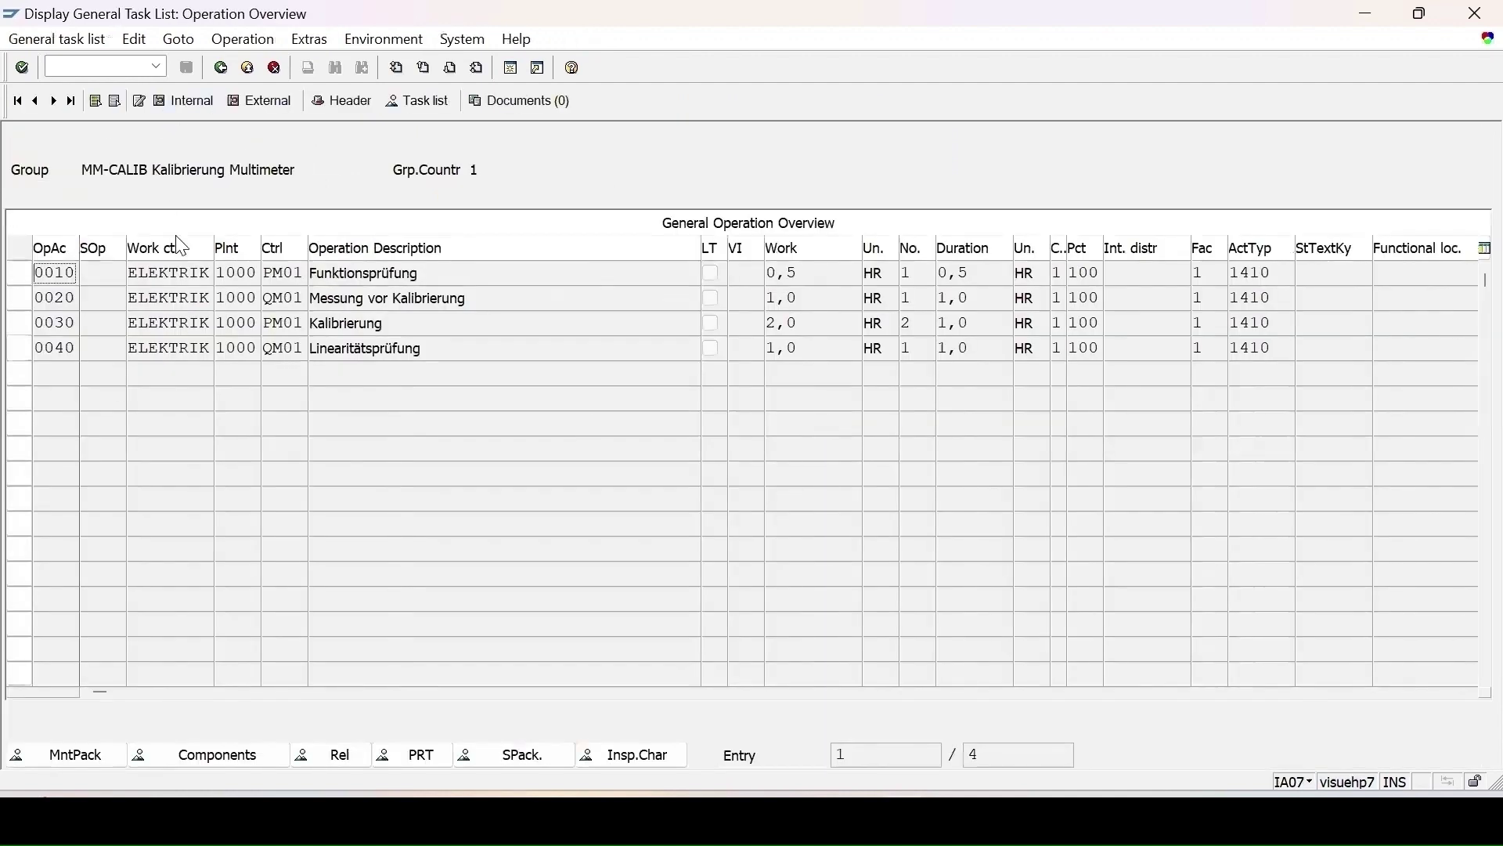
left_click(358, 107)
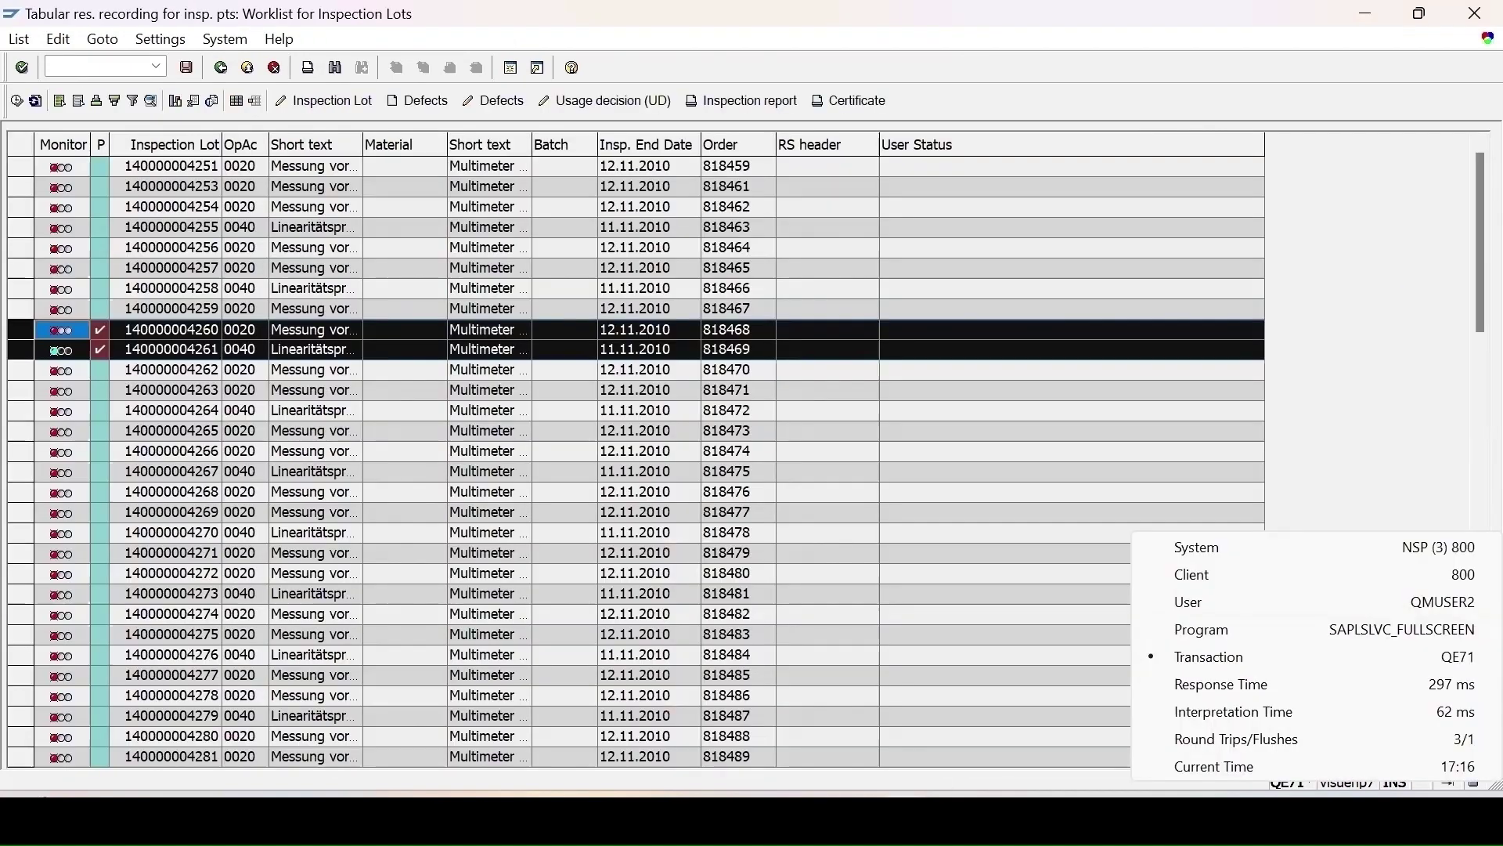
Return to the QE72 selection, change the inspection lot origin to 03, and run it for plant 1000
left_click(1266, 716)
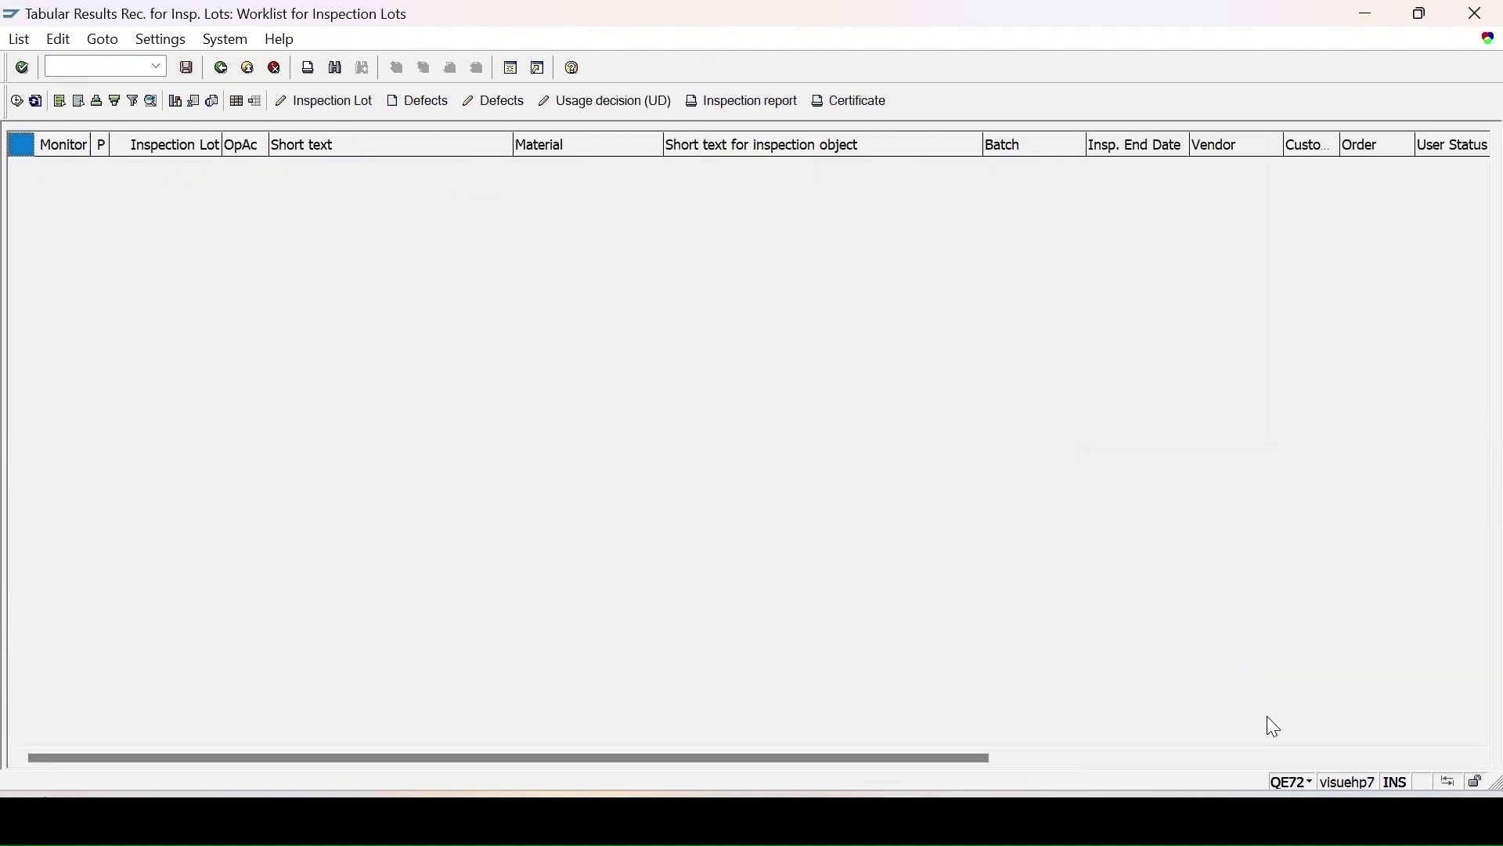
left_click(222, 69)
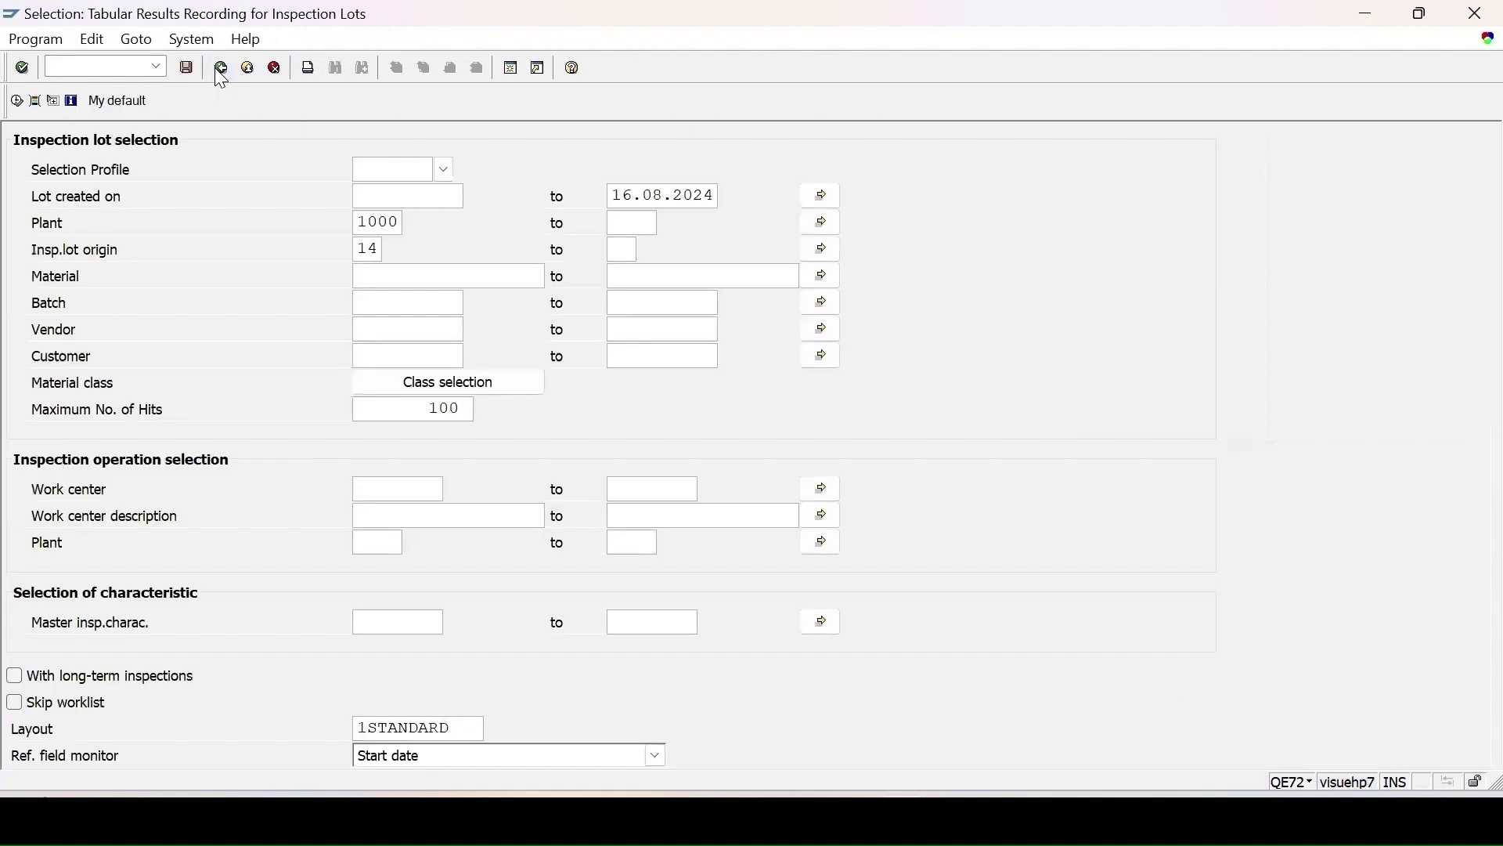
left_click(379, 244)
type("03")
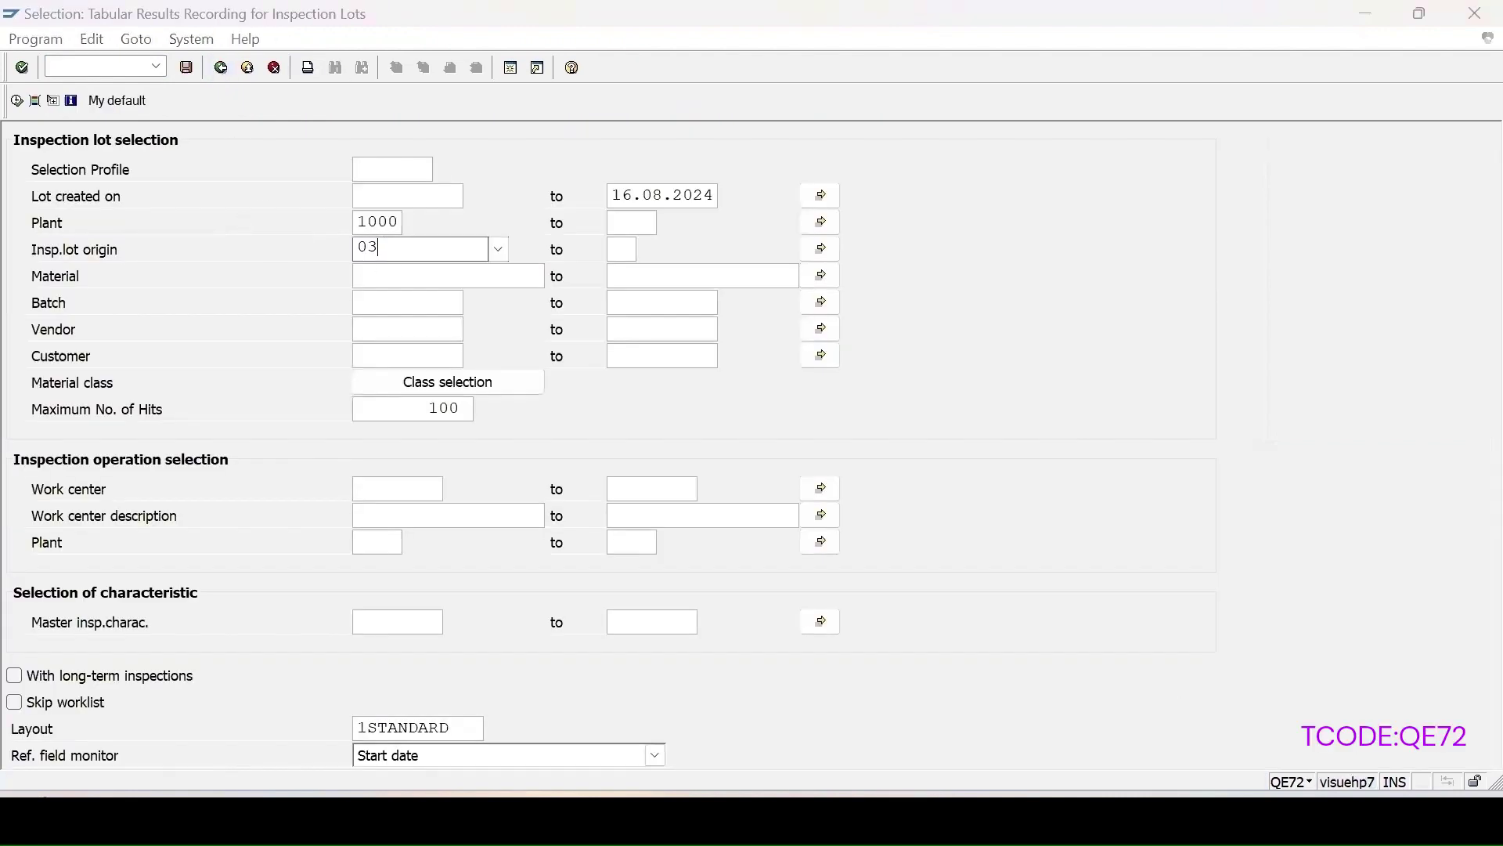
left_click(394, 301)
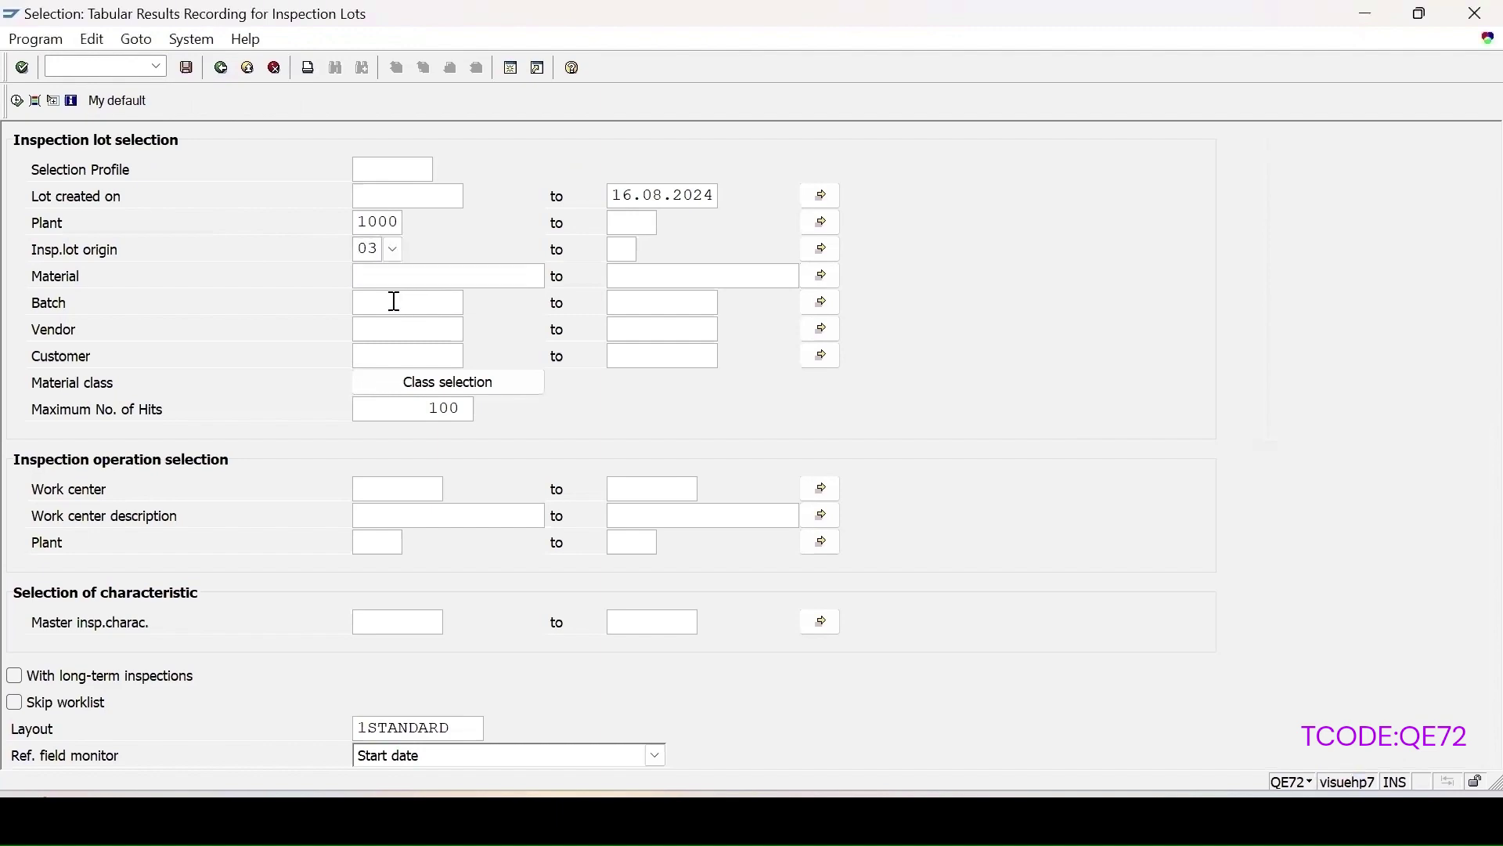
left_click(17, 101)
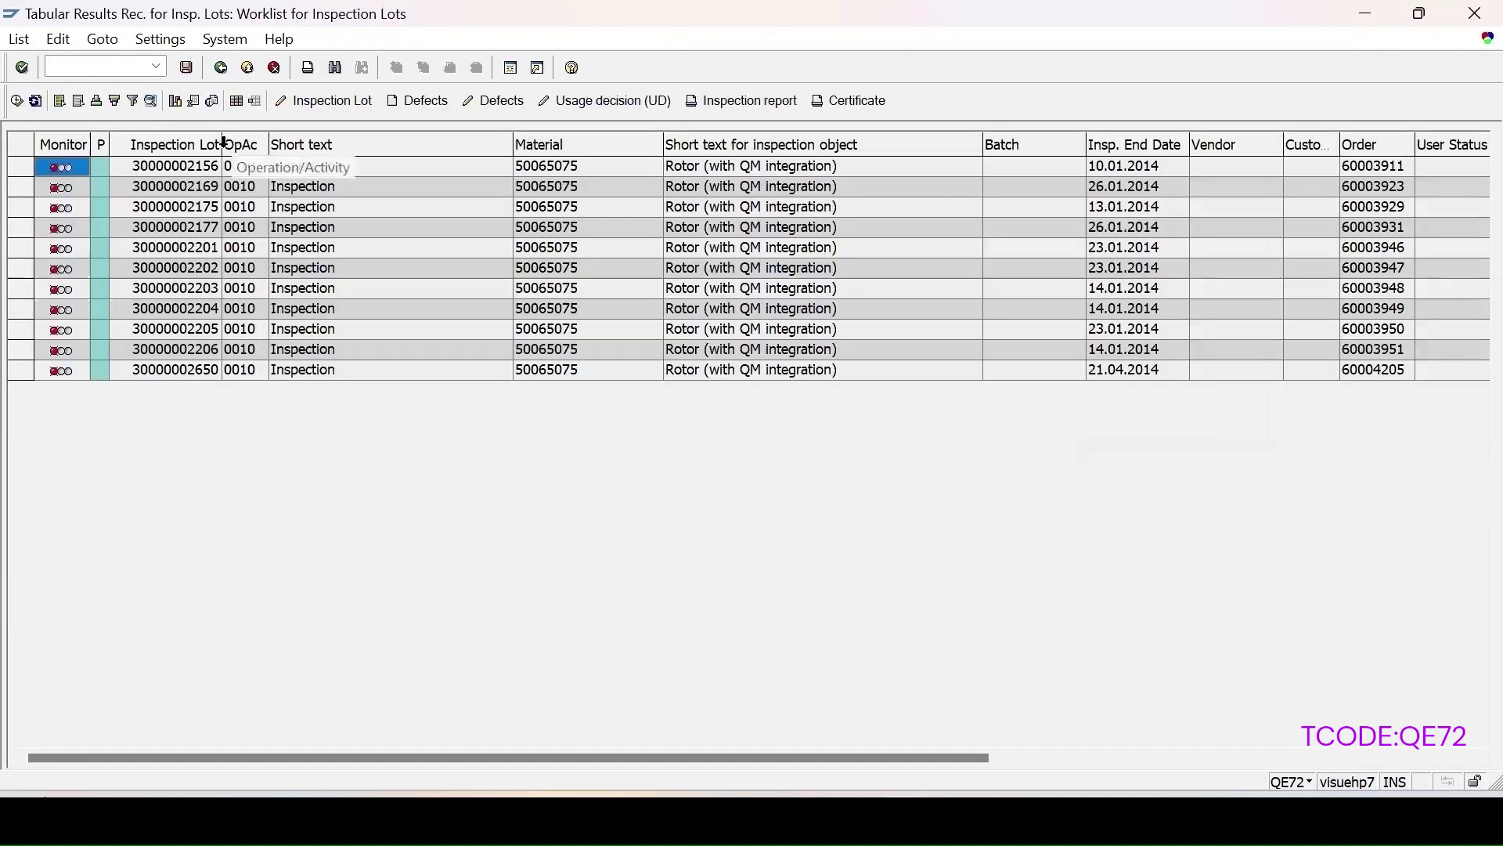
left_click_drag(225, 143, 294, 147)
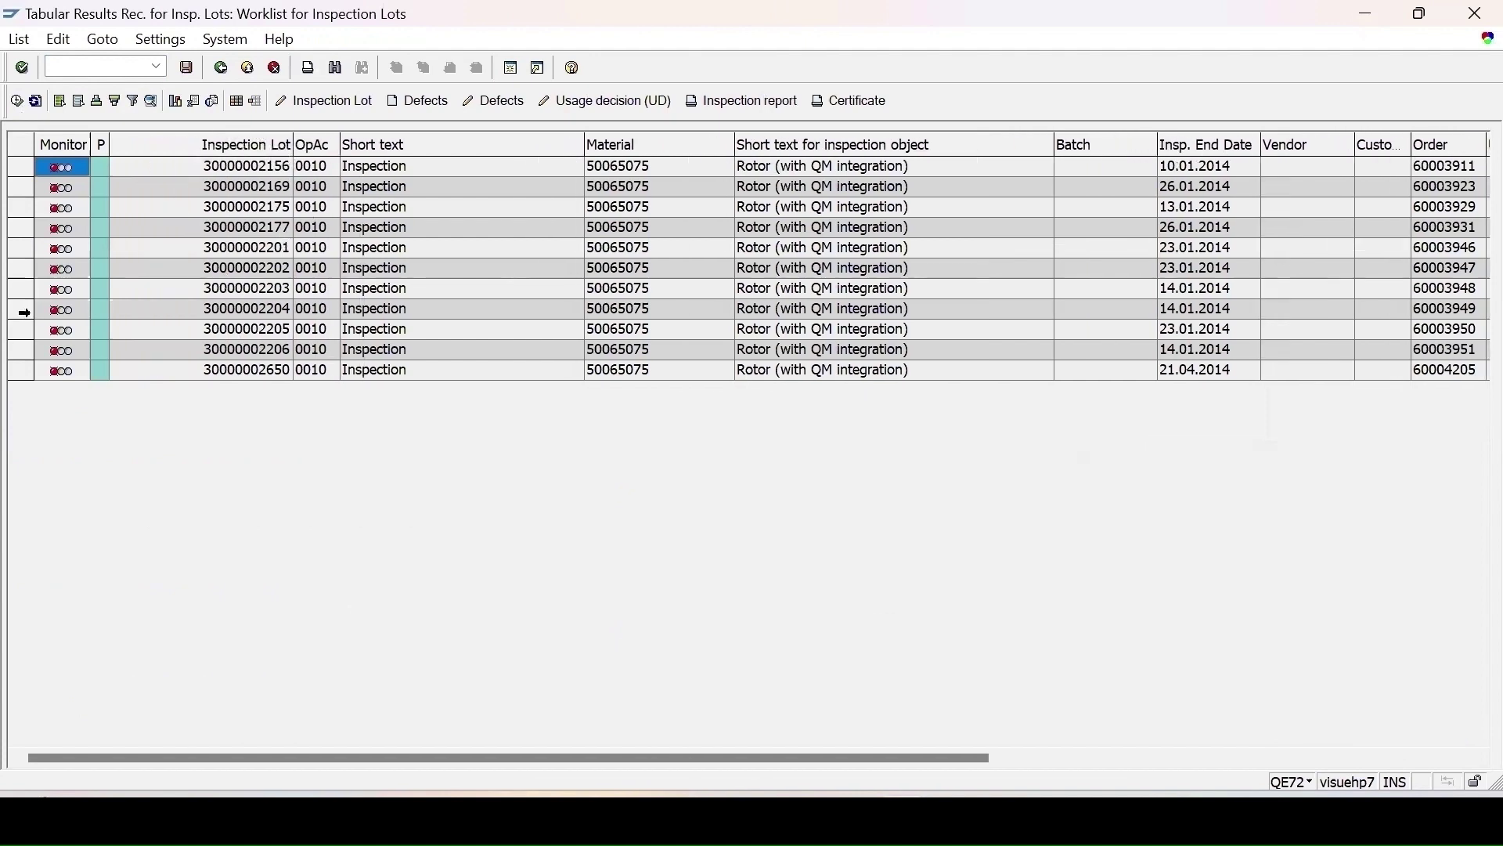
left_click(24, 312)
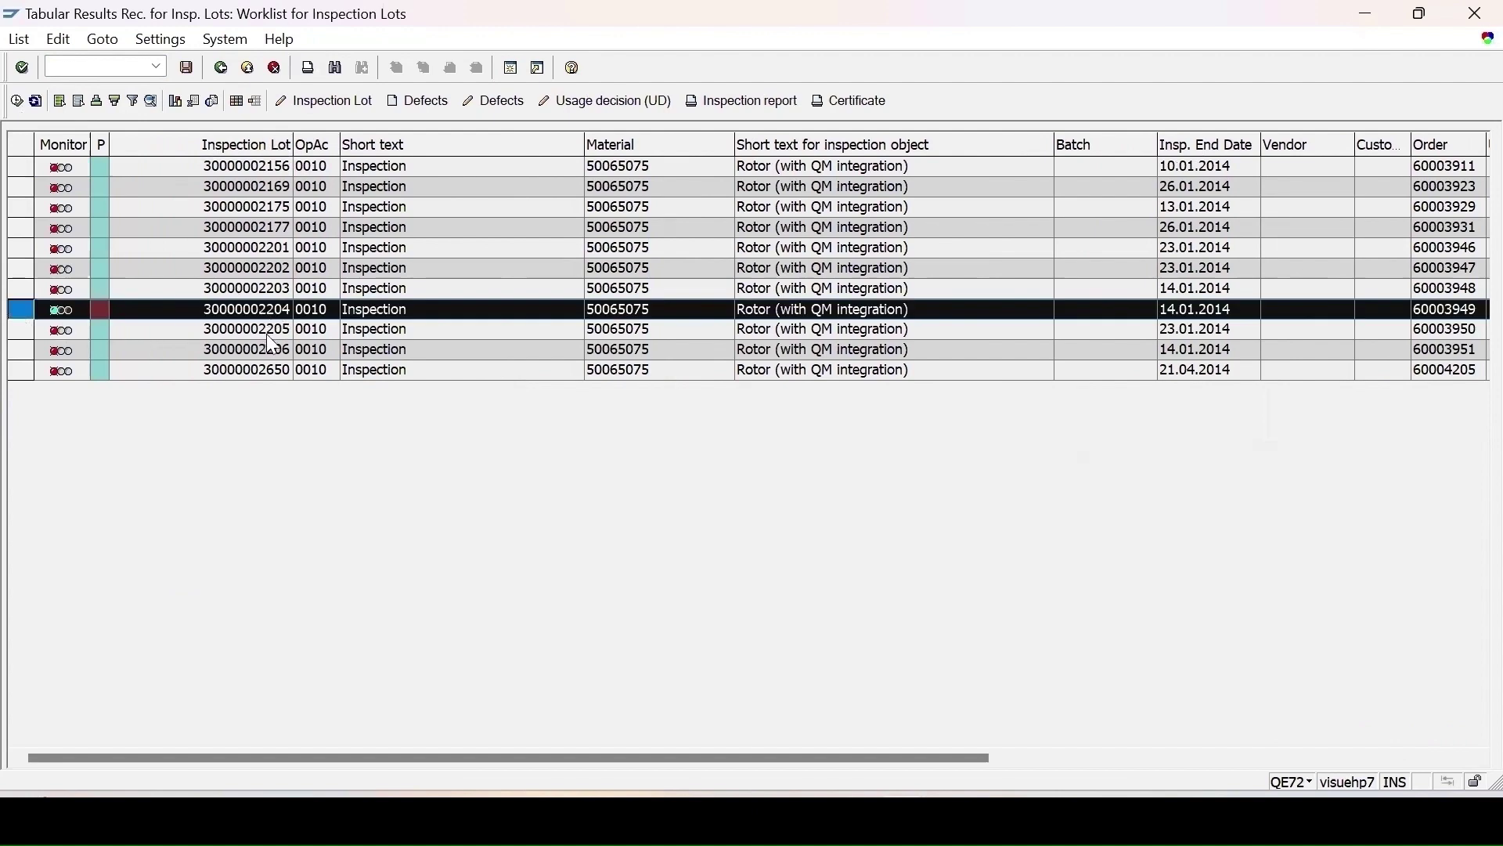
double_click(240, 309)
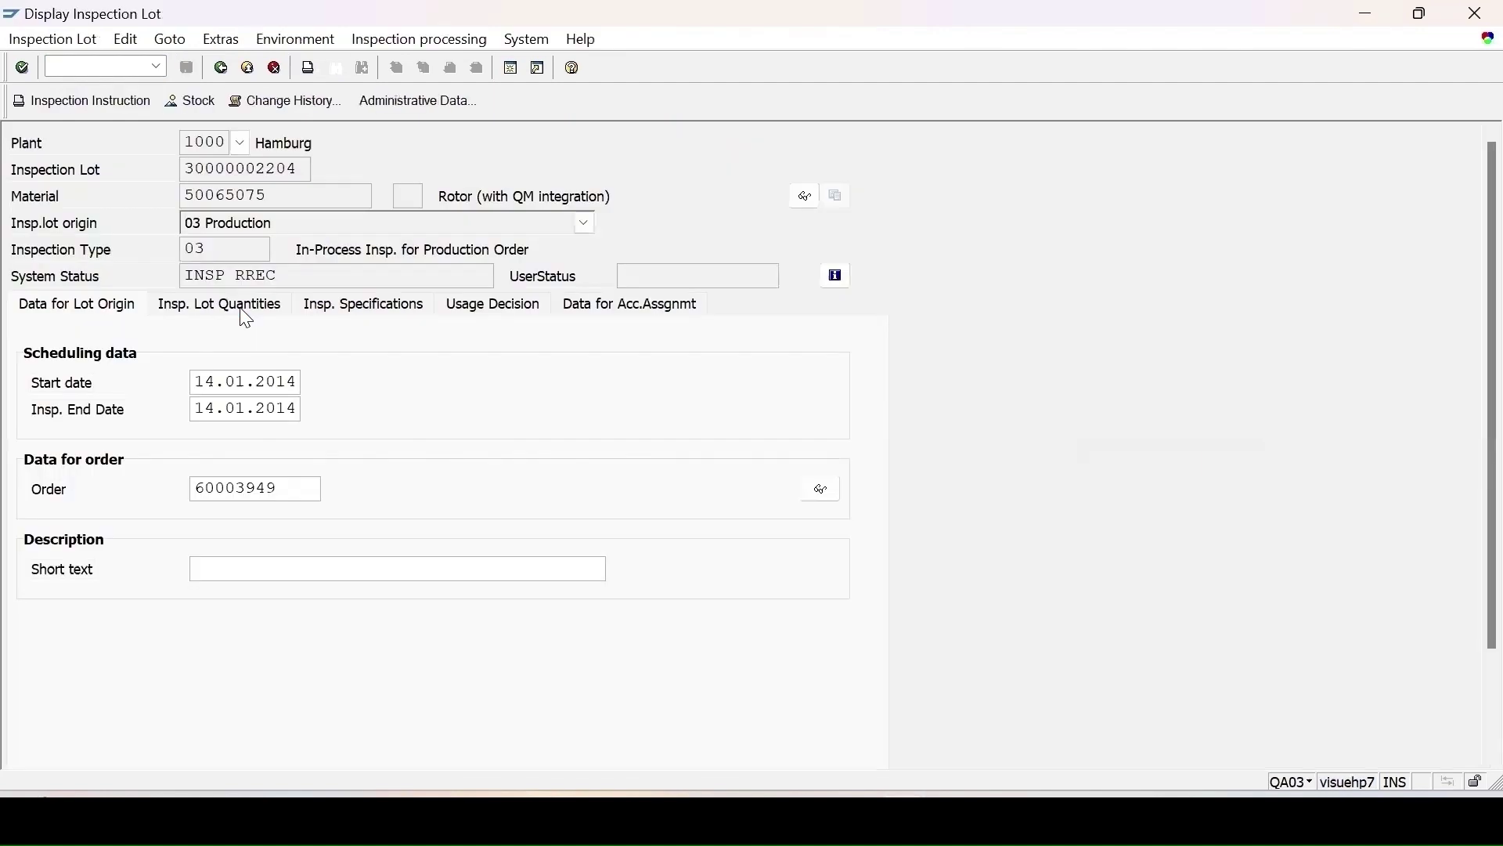
left_click(348, 317)
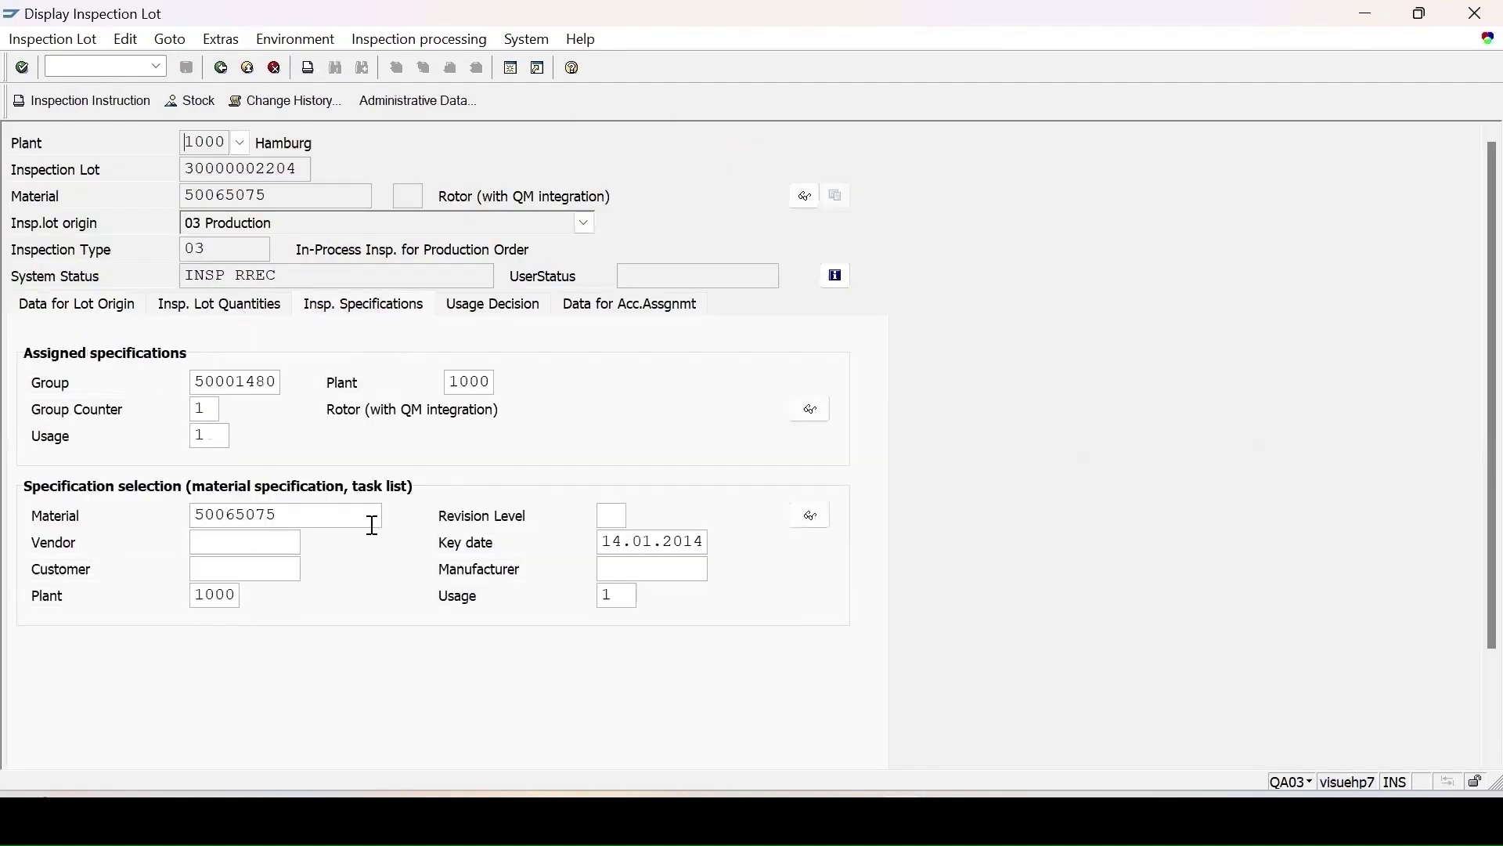
left_click(811, 411)
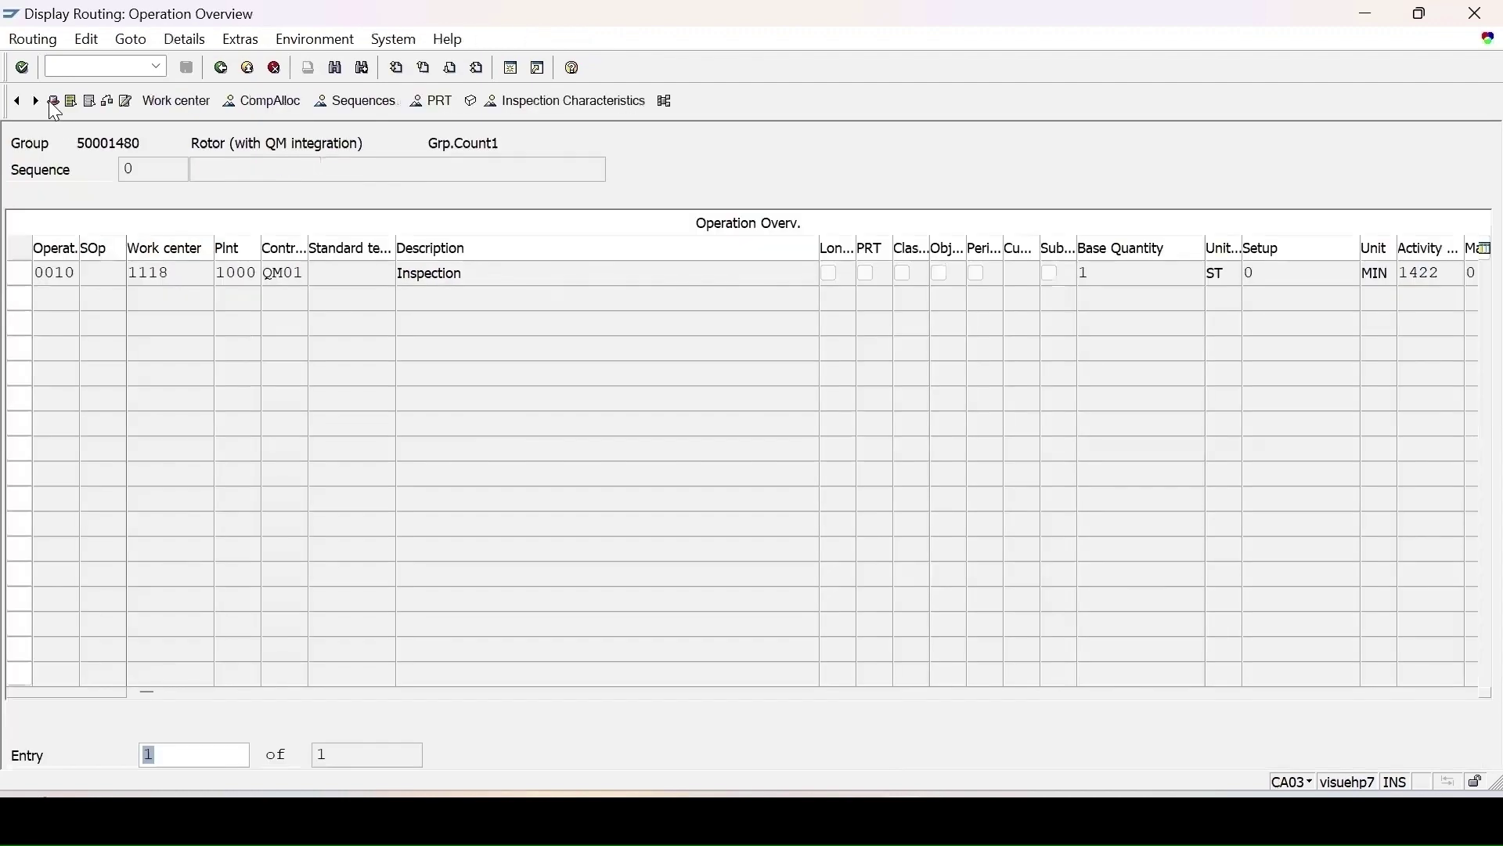
left_click(51, 104)
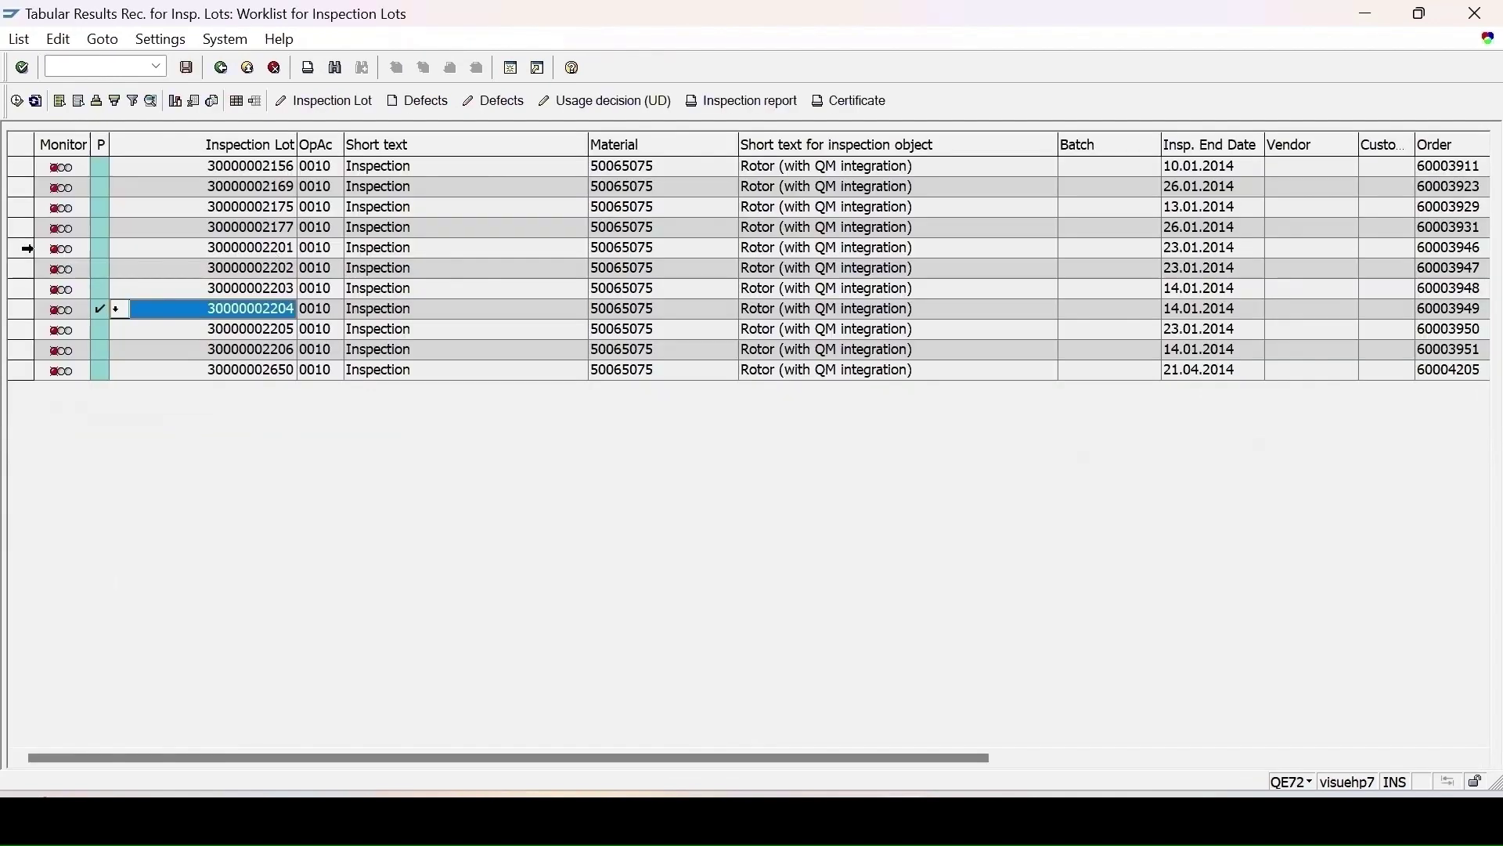
left_click(28, 248)
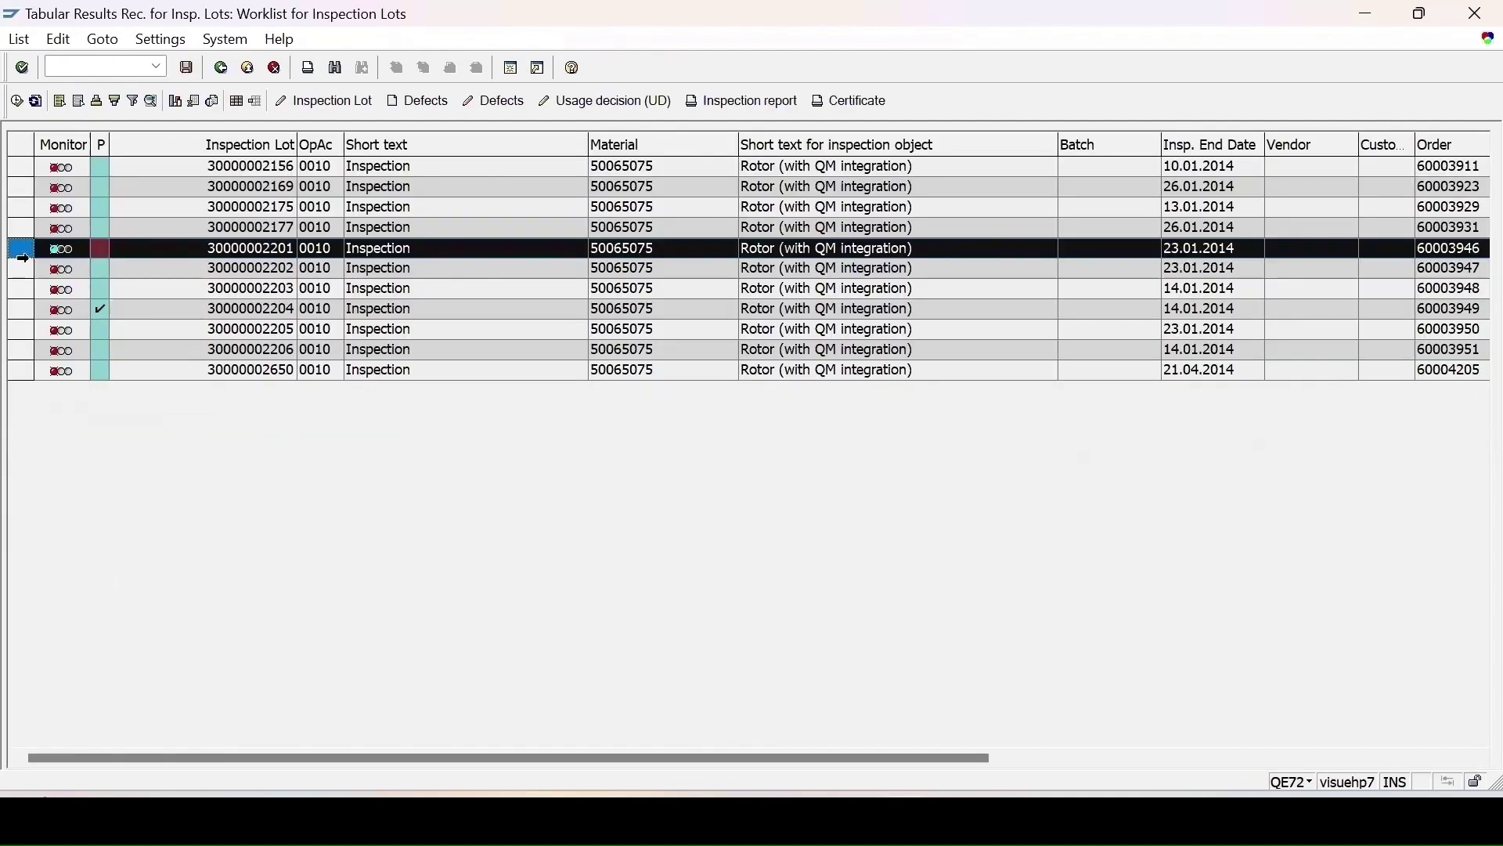
left_click(22, 268, "ctrl")
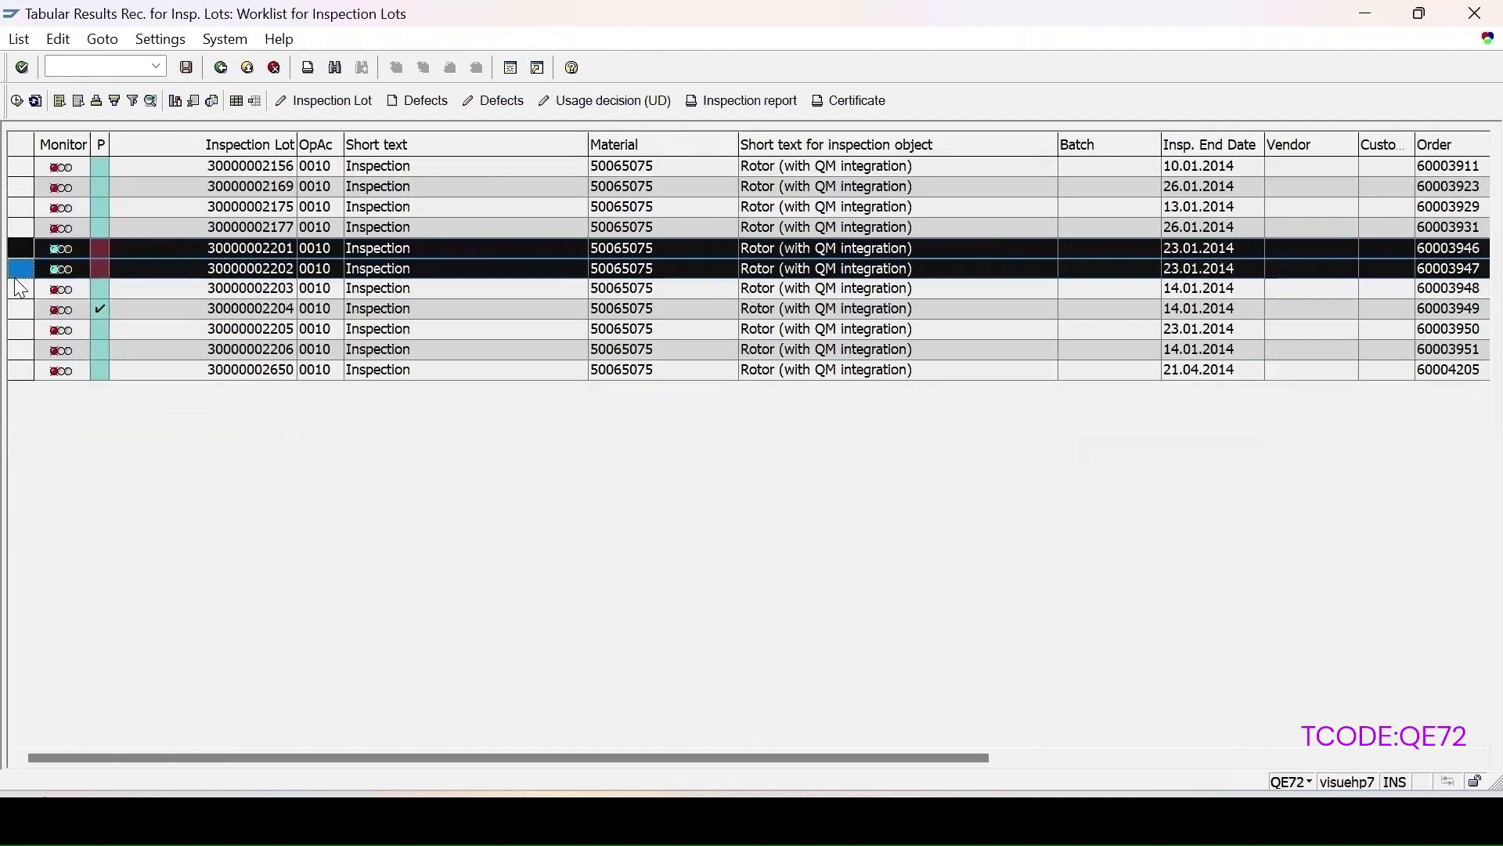
left_click(18, 103)
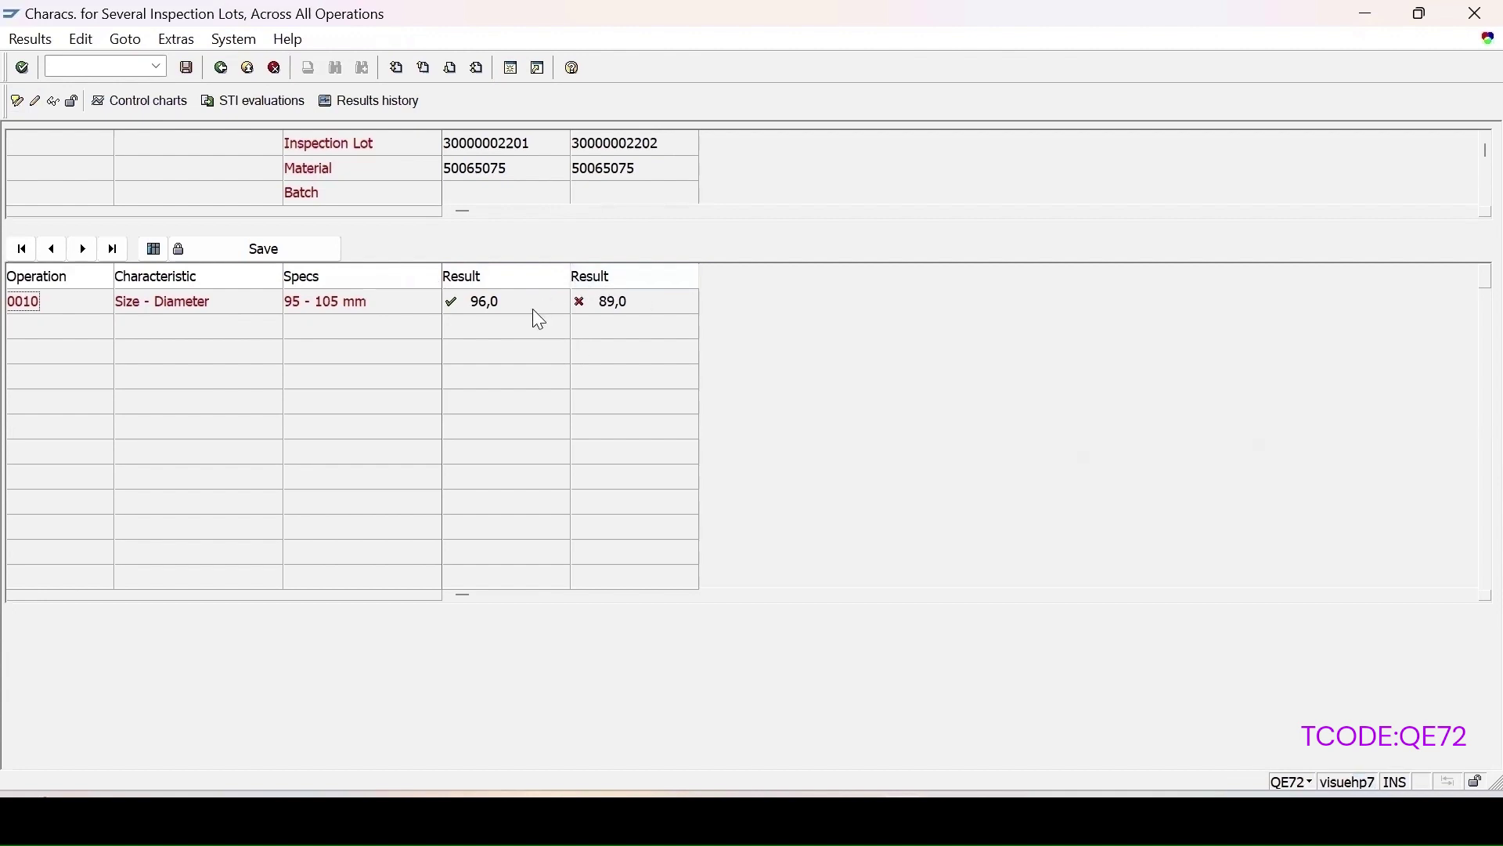
double_click(45, 138)
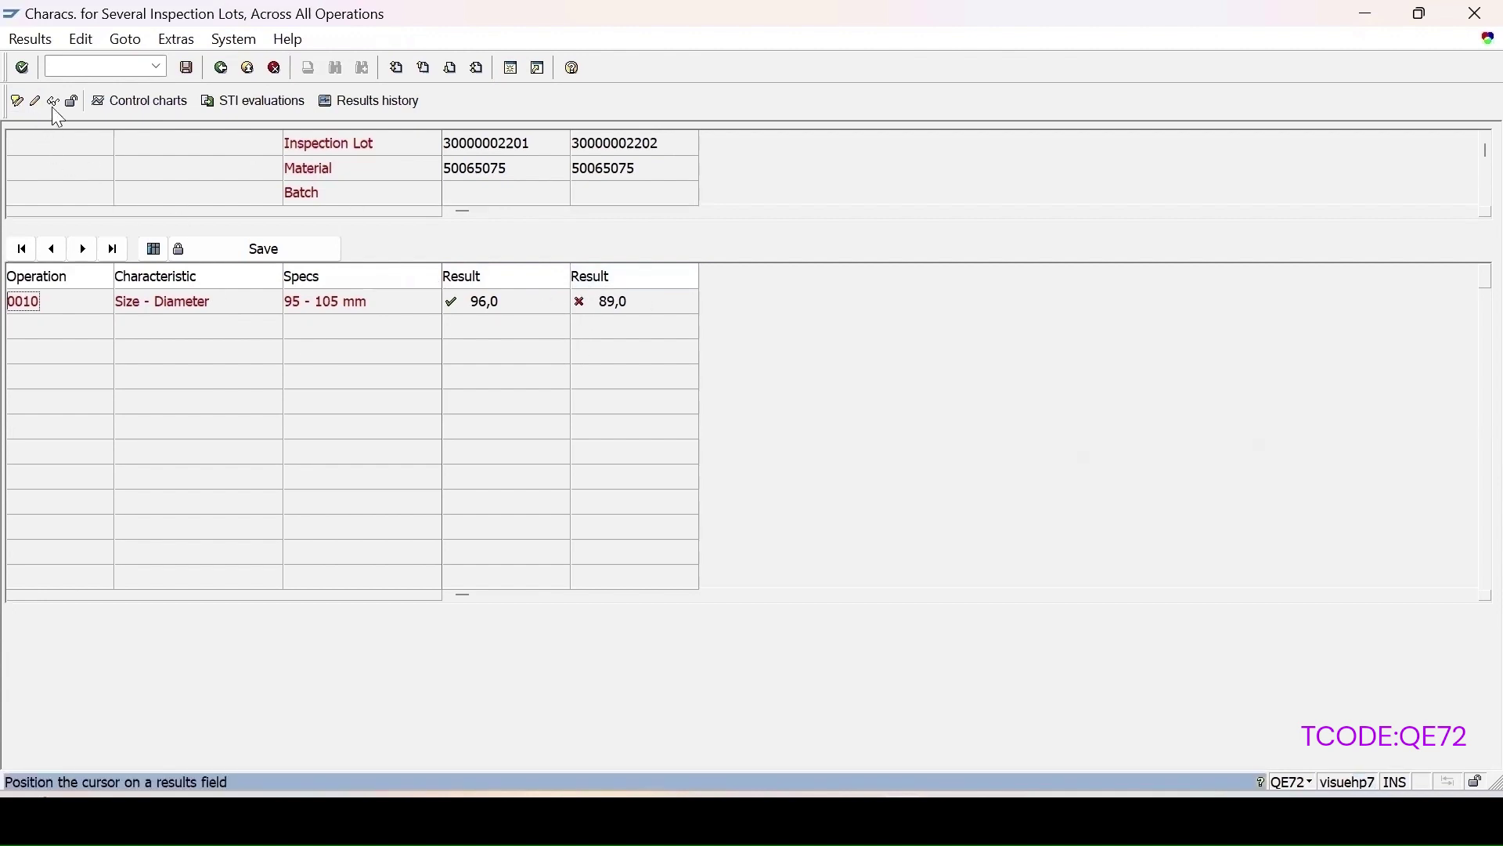
double_click(493, 305)
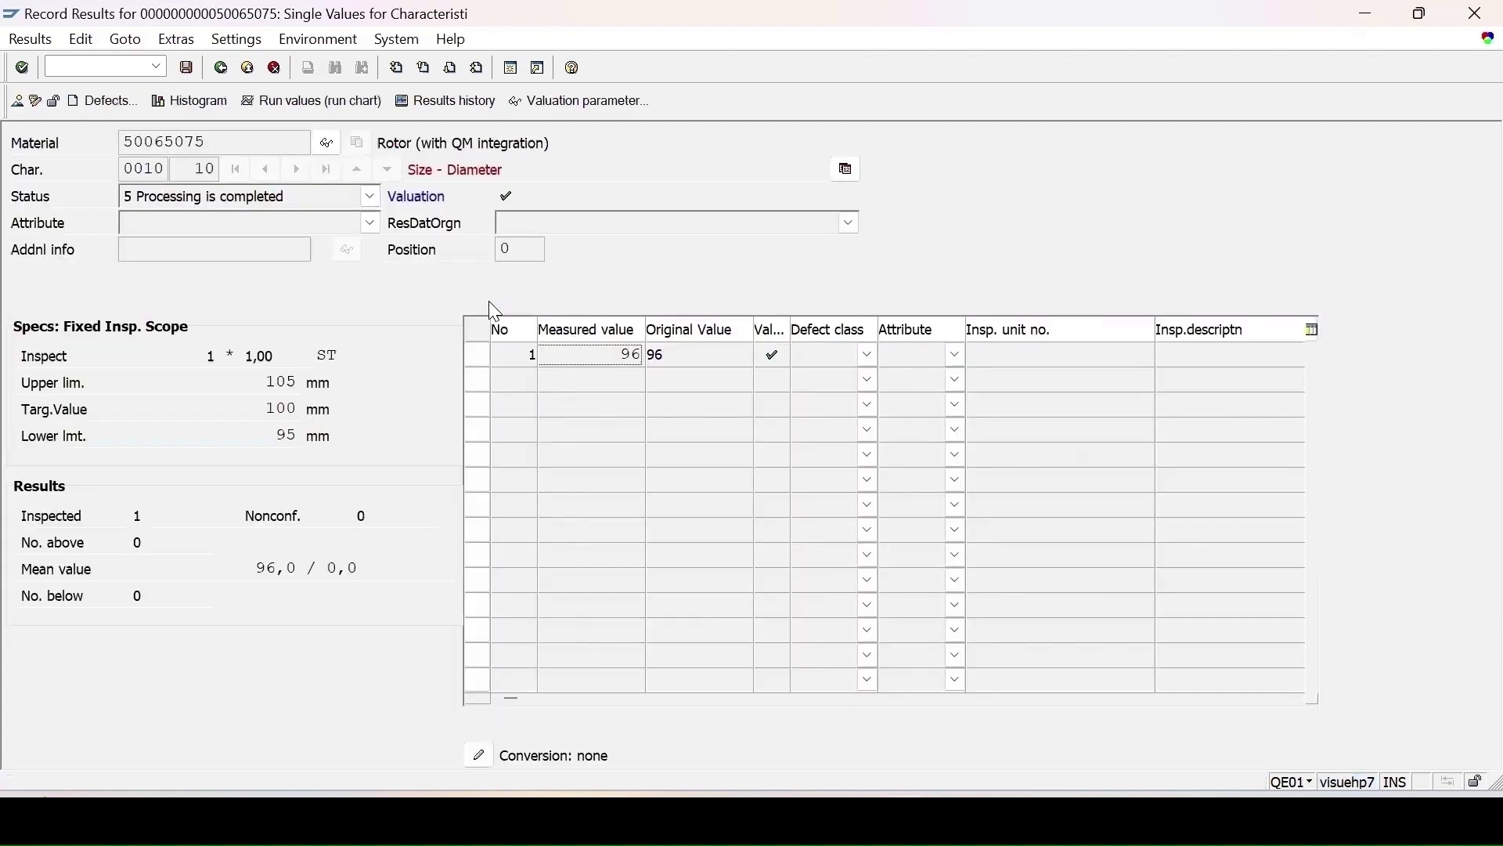
left_click(689, 353)
double_click(657, 355)
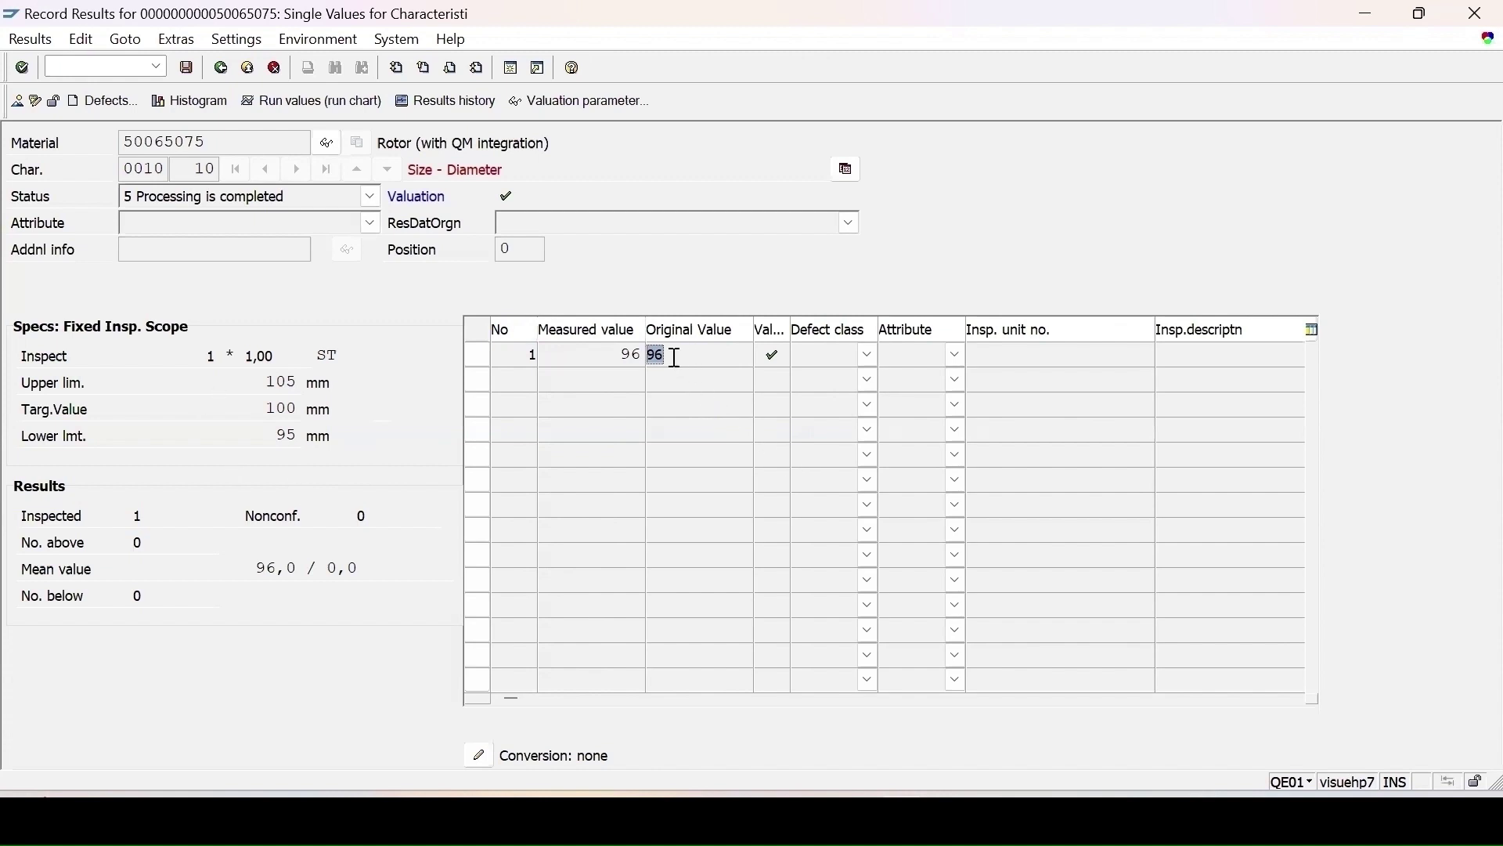
left_click(52, 101)
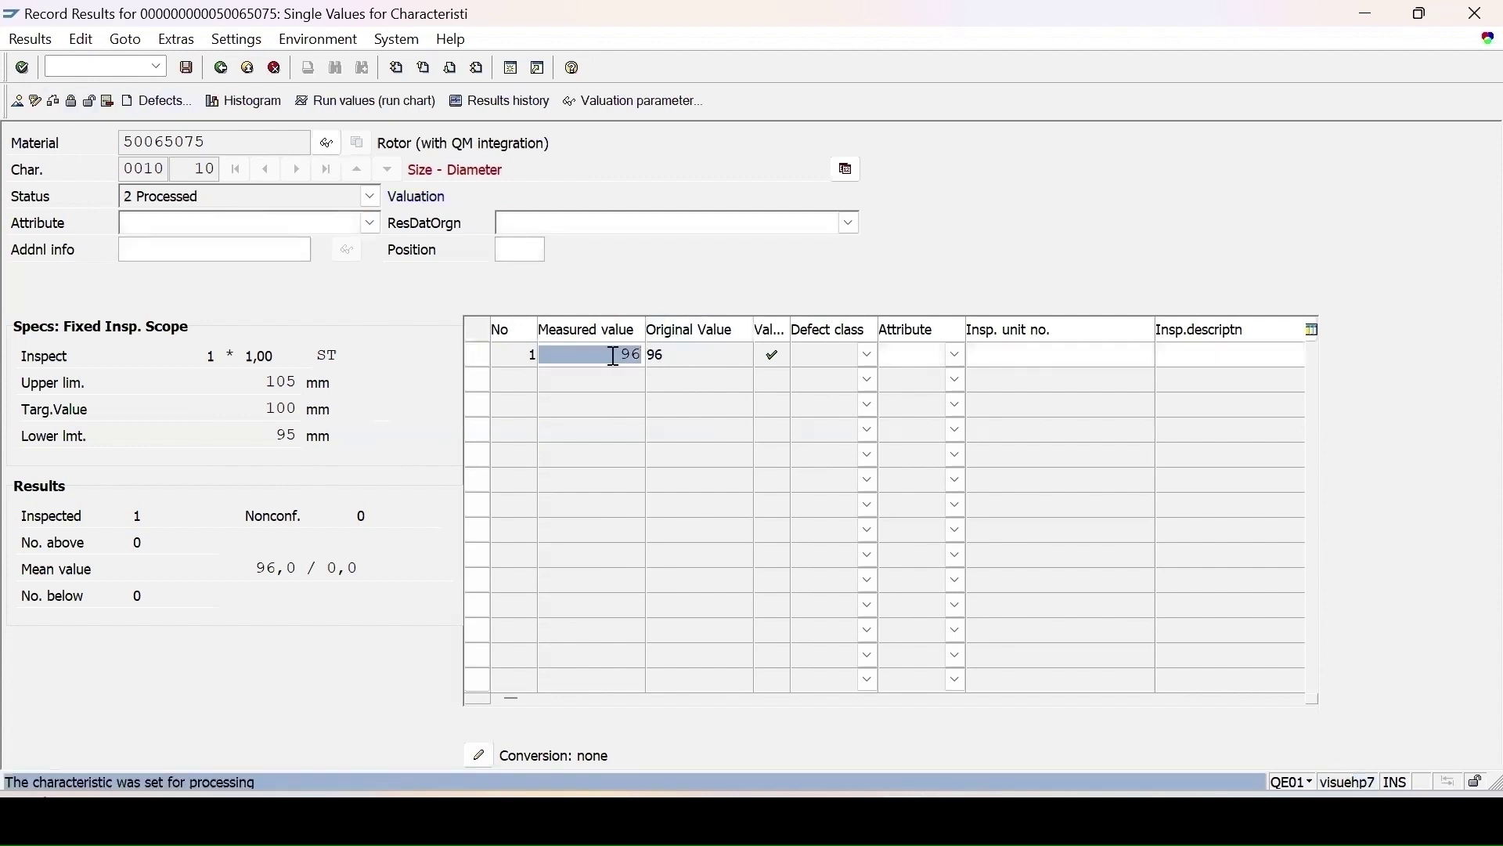
type("100")
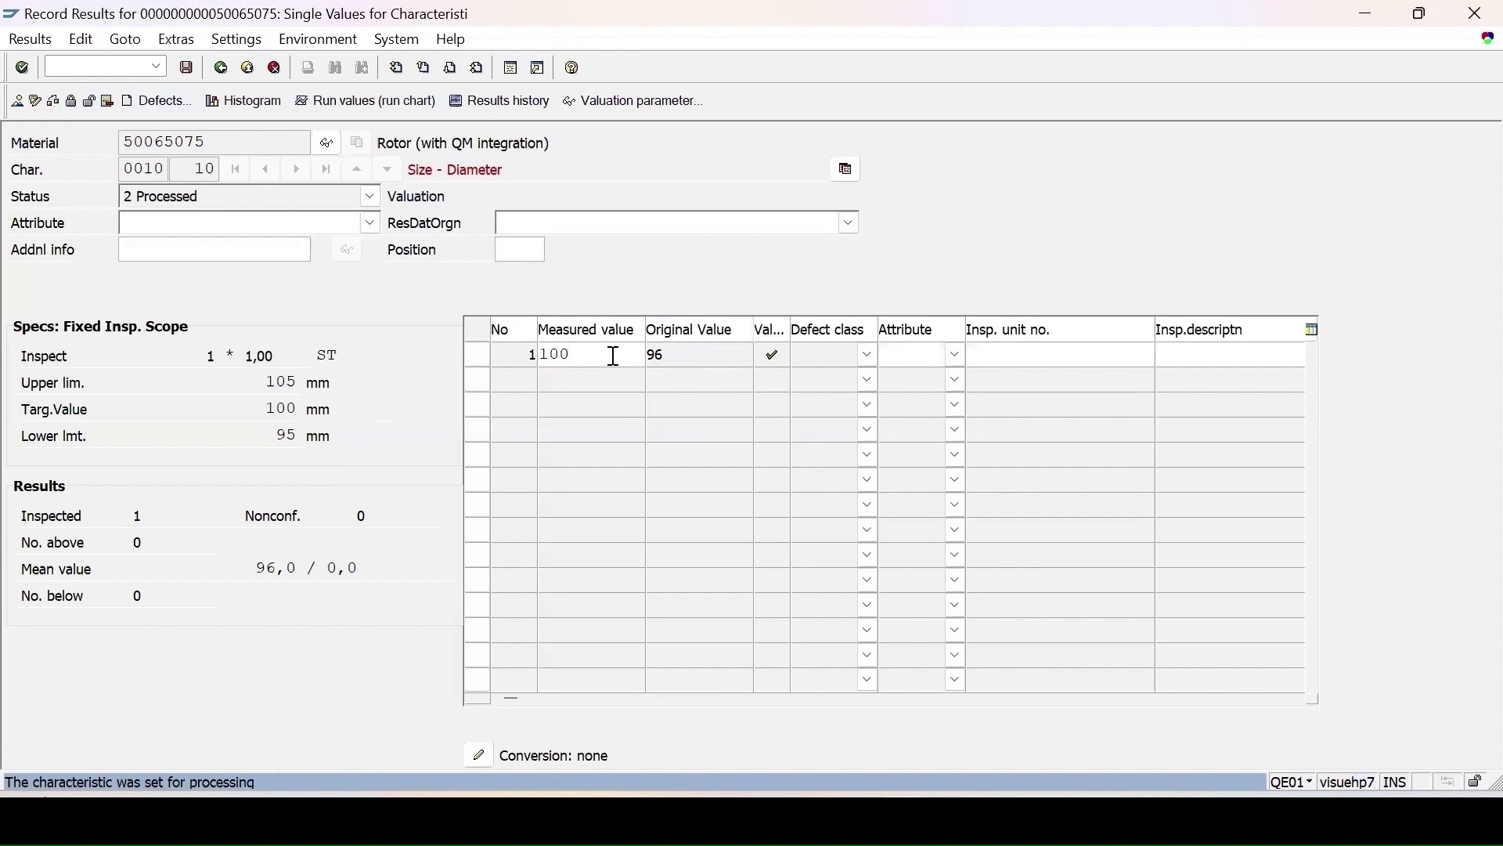
key("Return")
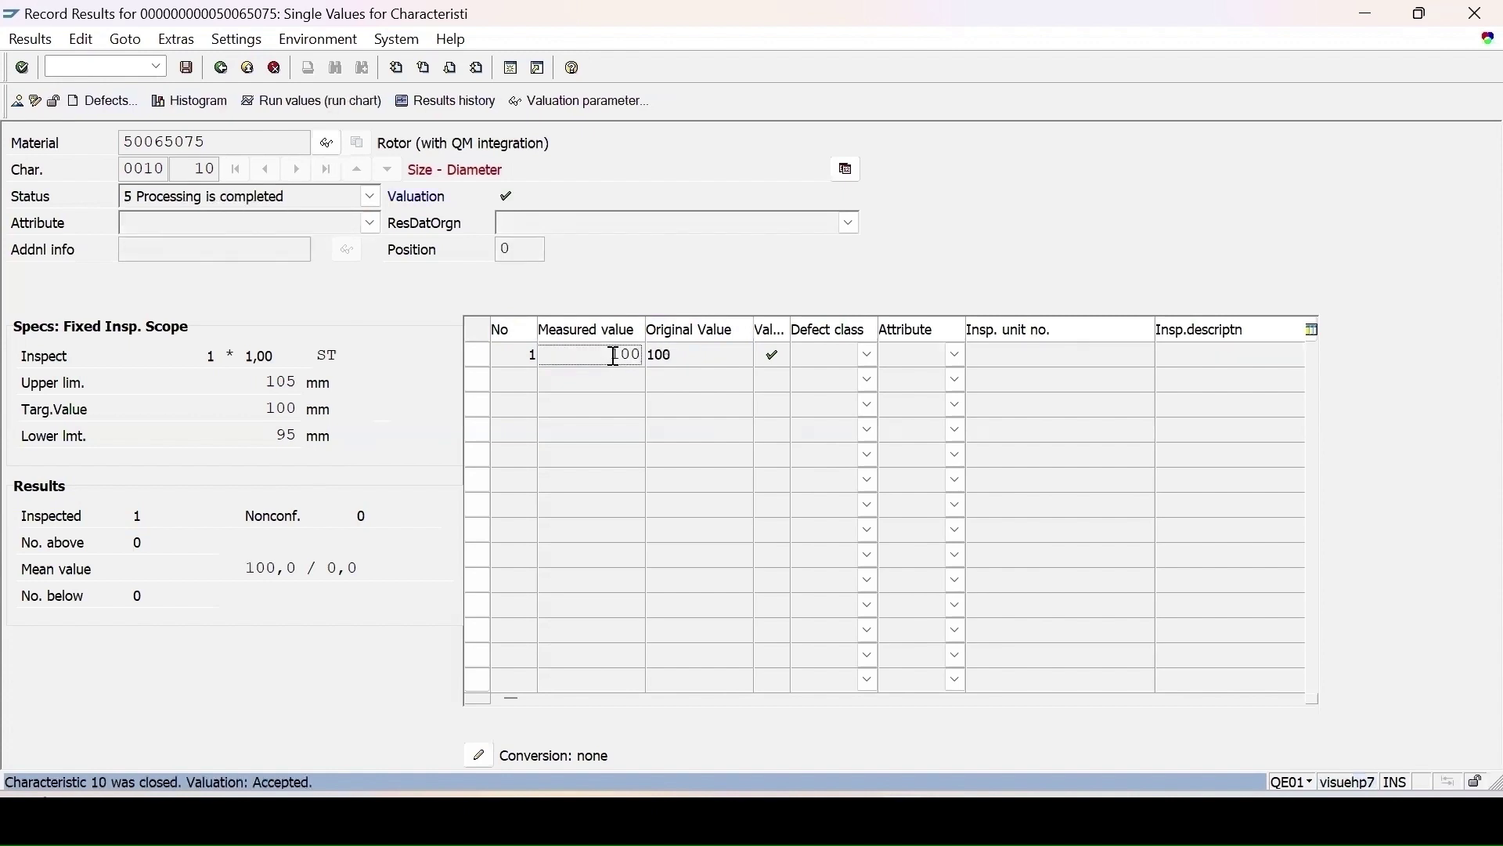
left_click(188, 67)
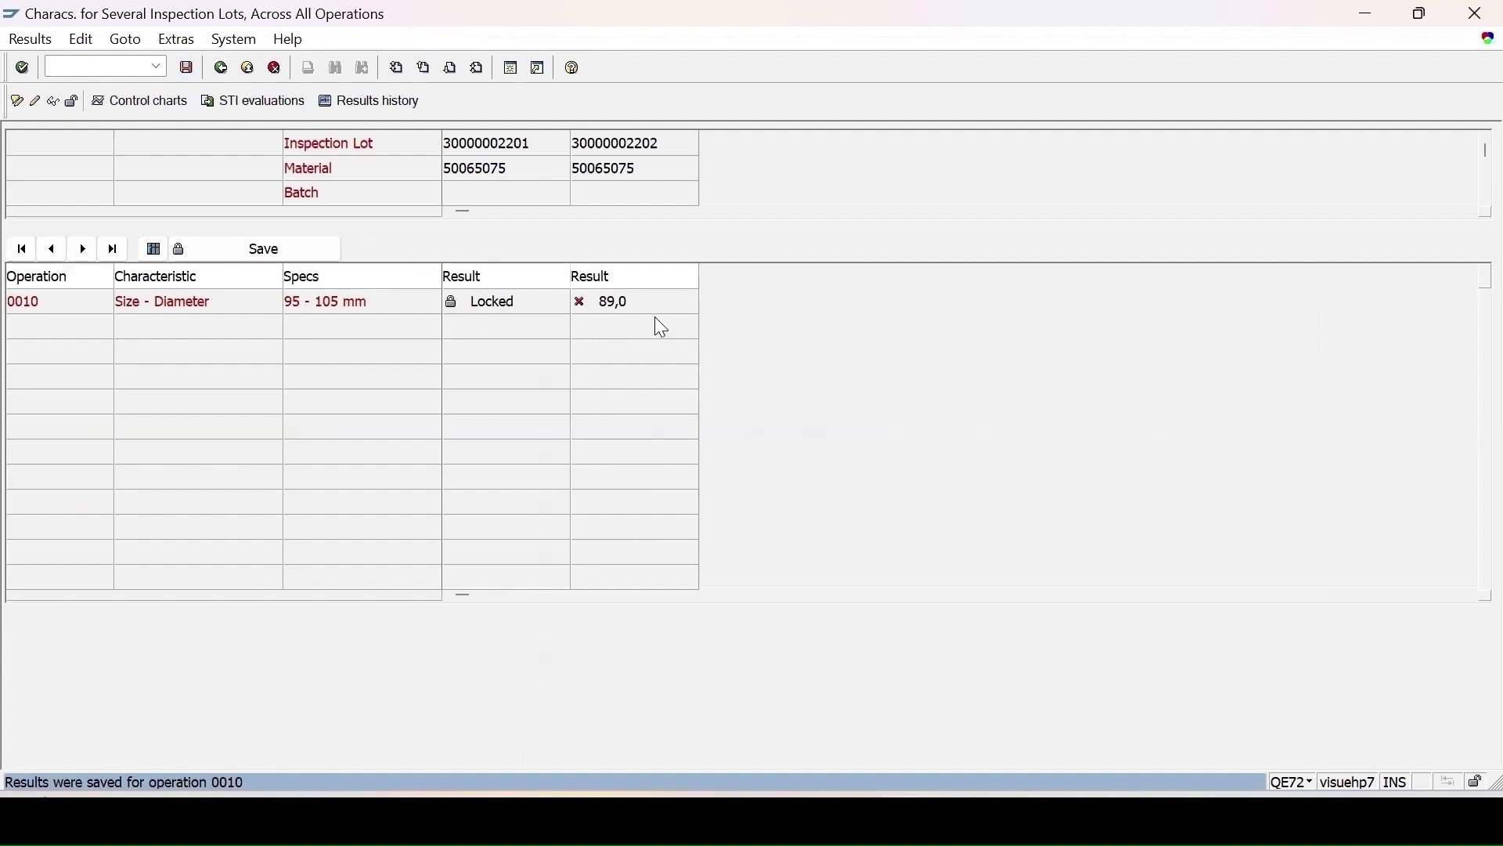
mouse_move(605, 318)
double_click(619, 300)
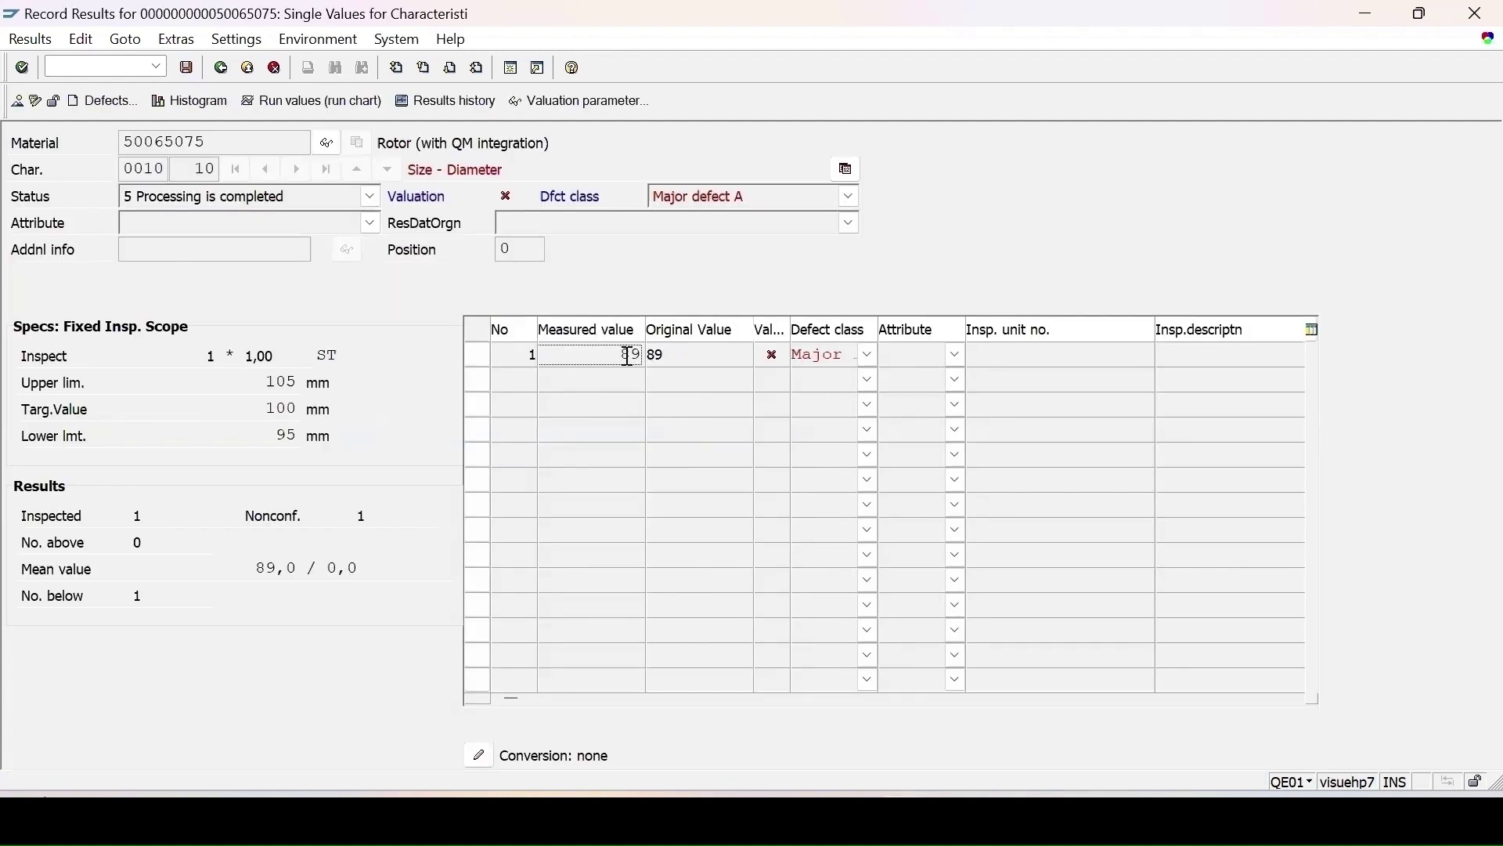
left_click(54, 102)
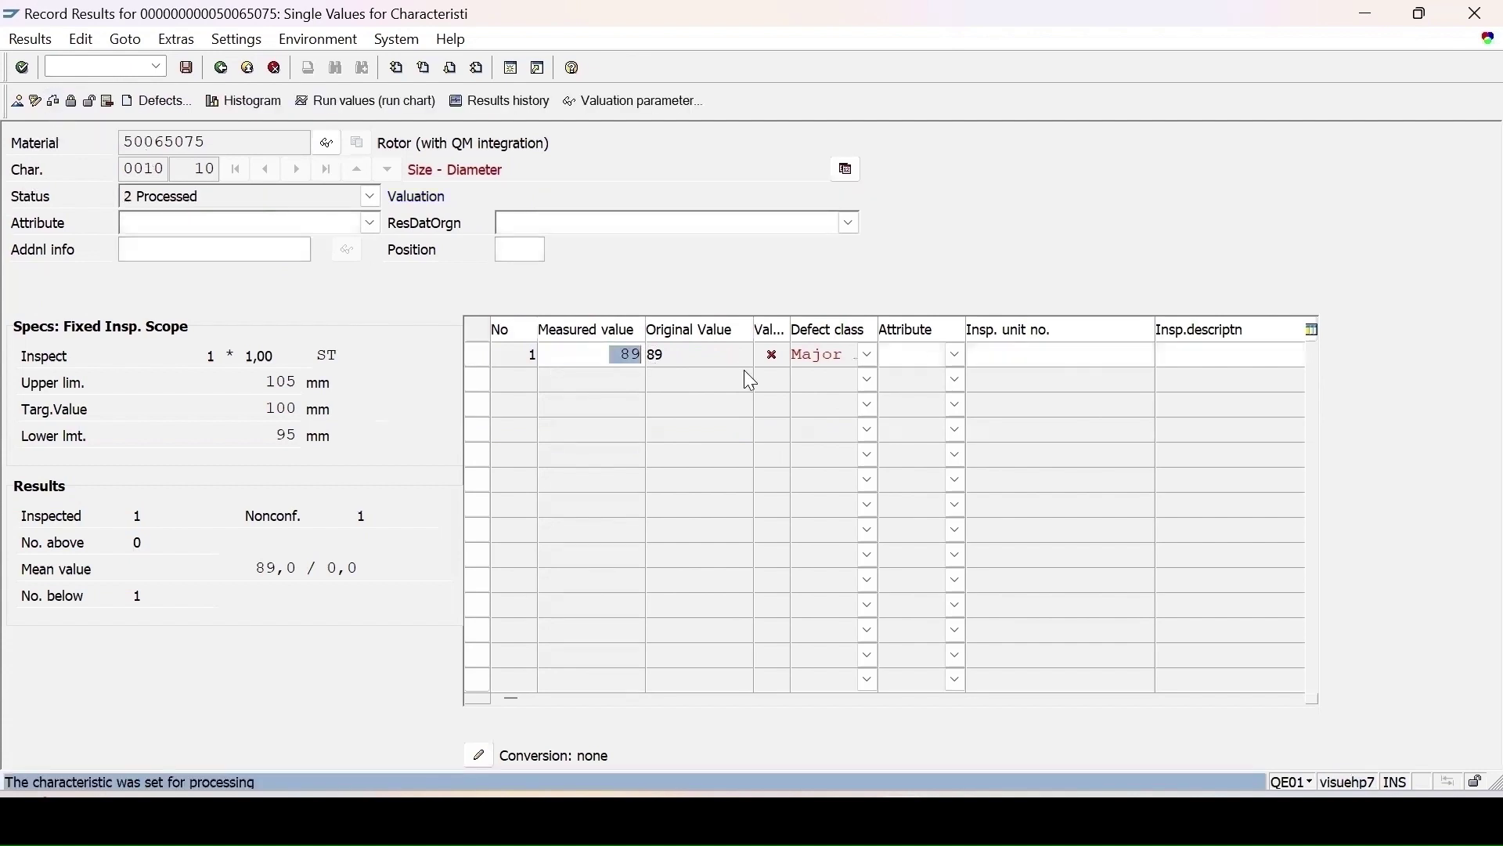
type("100")
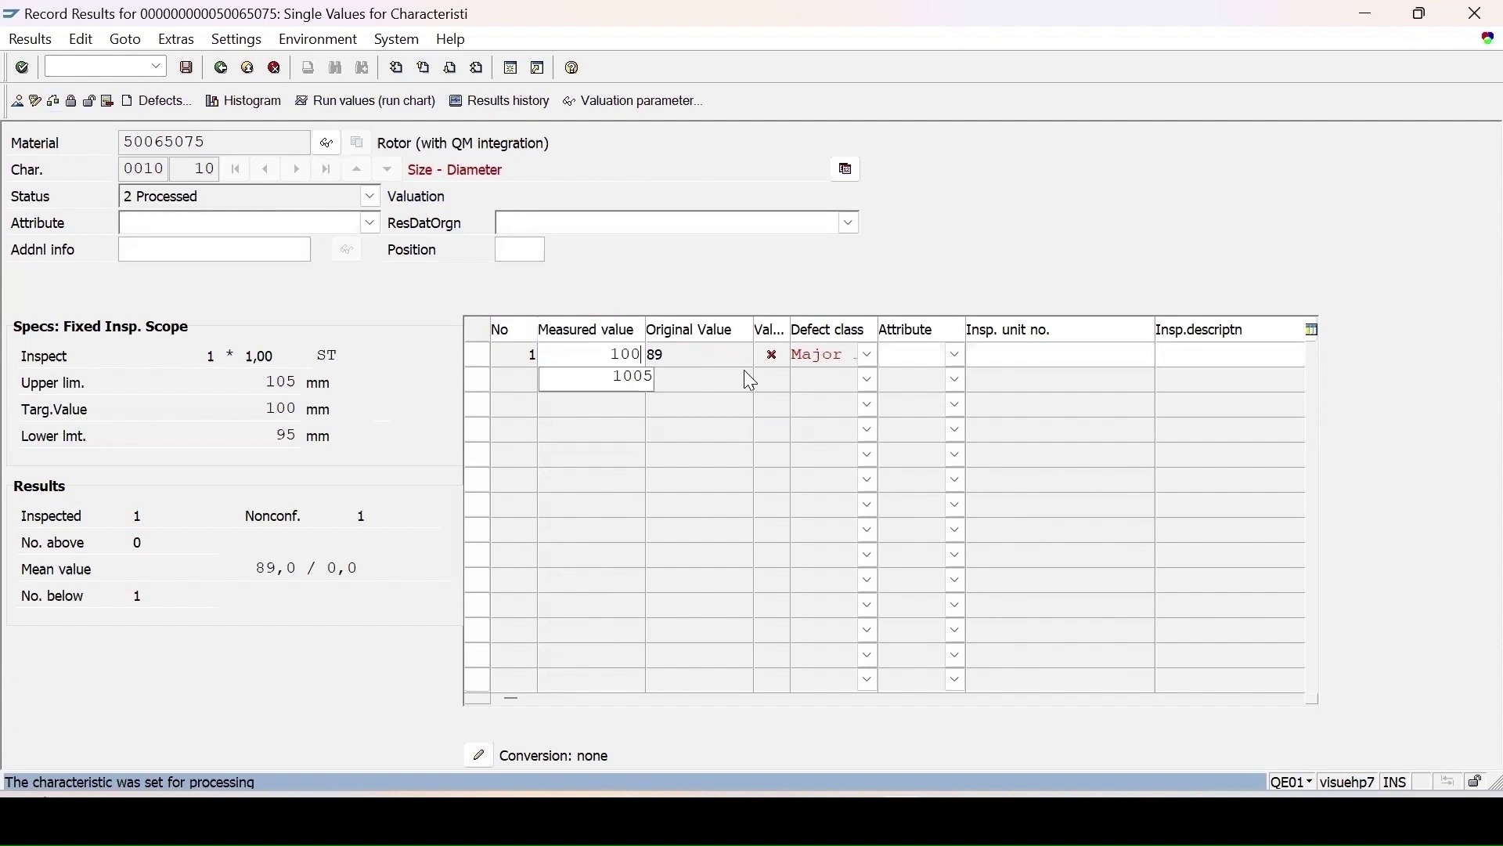
key("Return")
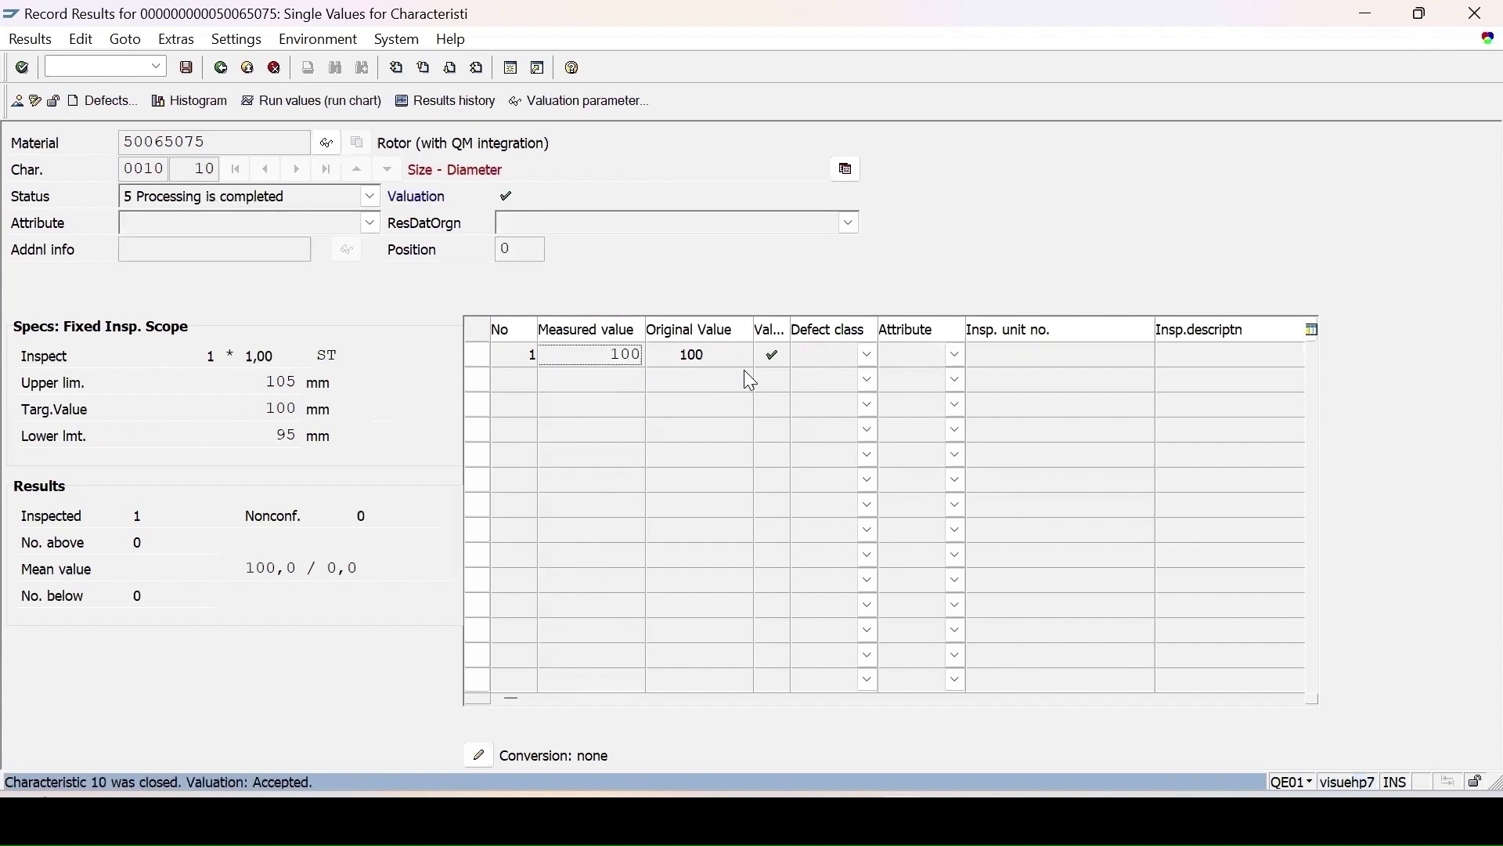
left_click(186, 68)
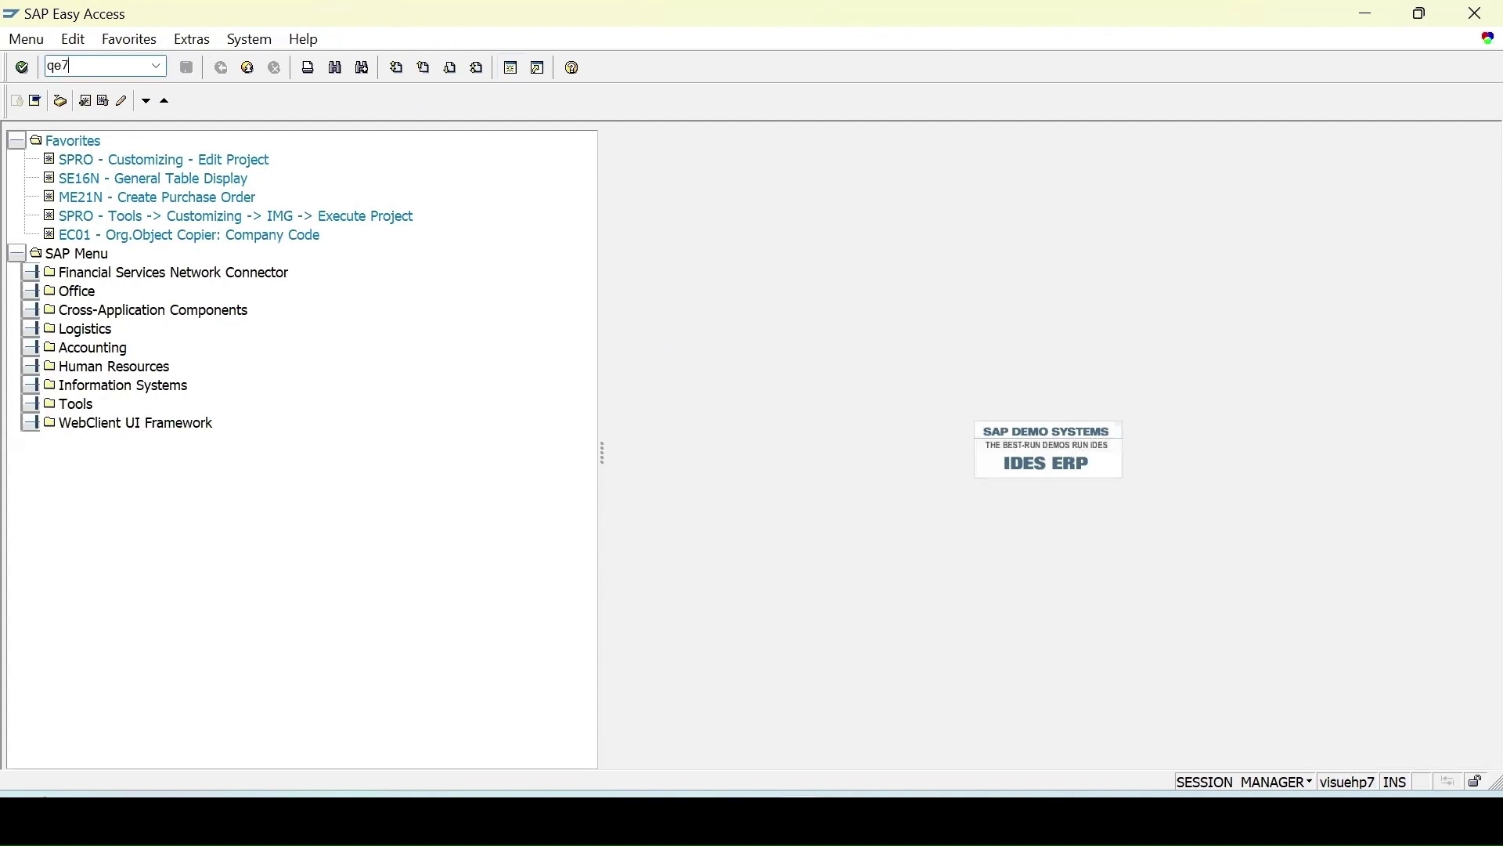
In transaction QE73, clear the lot creation start date and set the plant to 1000
key("Return")
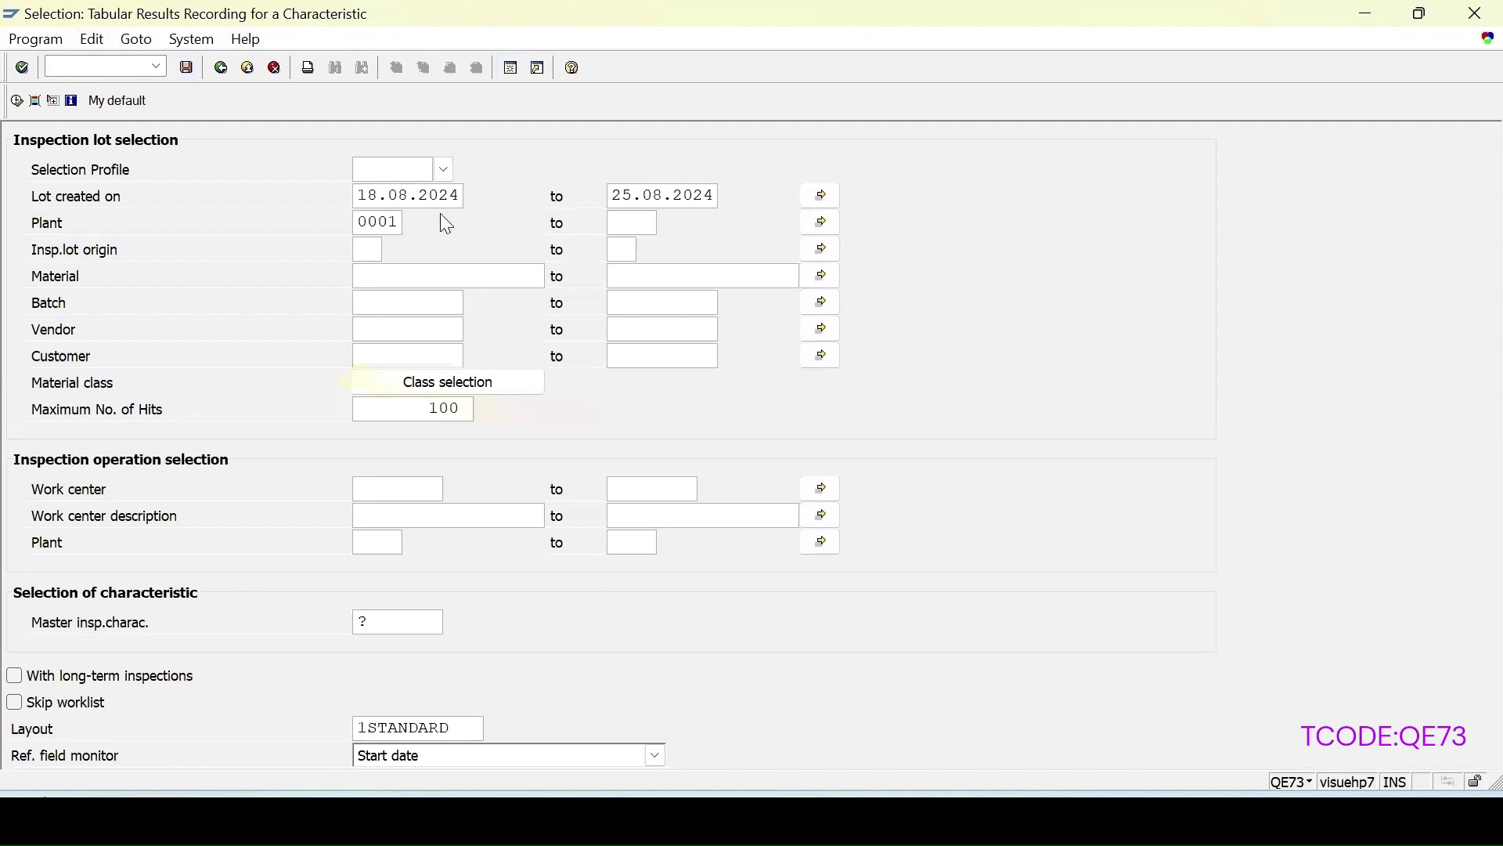
left_click_drag(461, 195, 10, 167)
key("BackSpace")
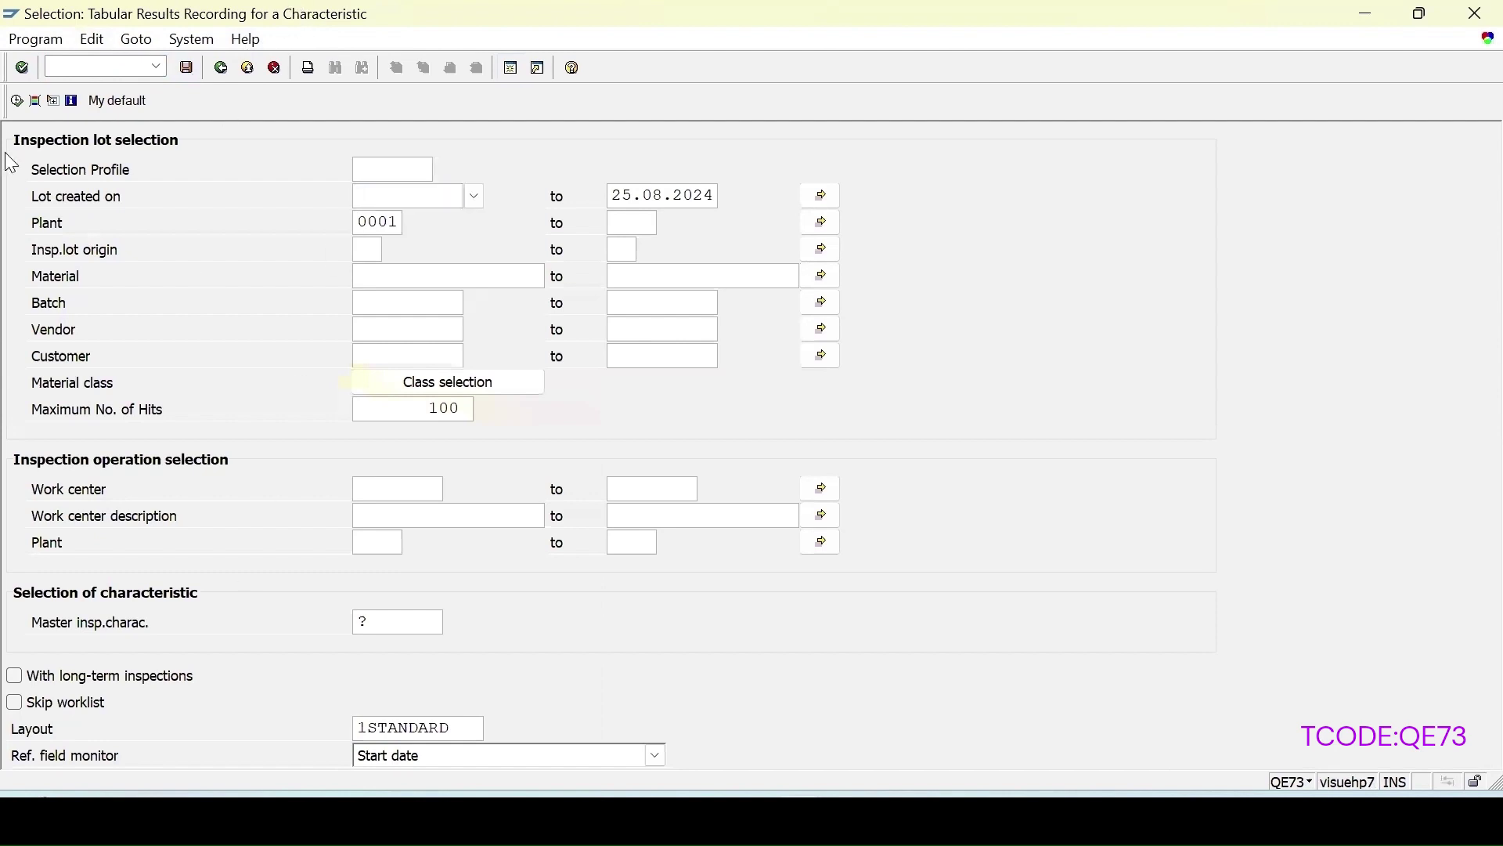
left_click_drag(397, 219, 305, 206)
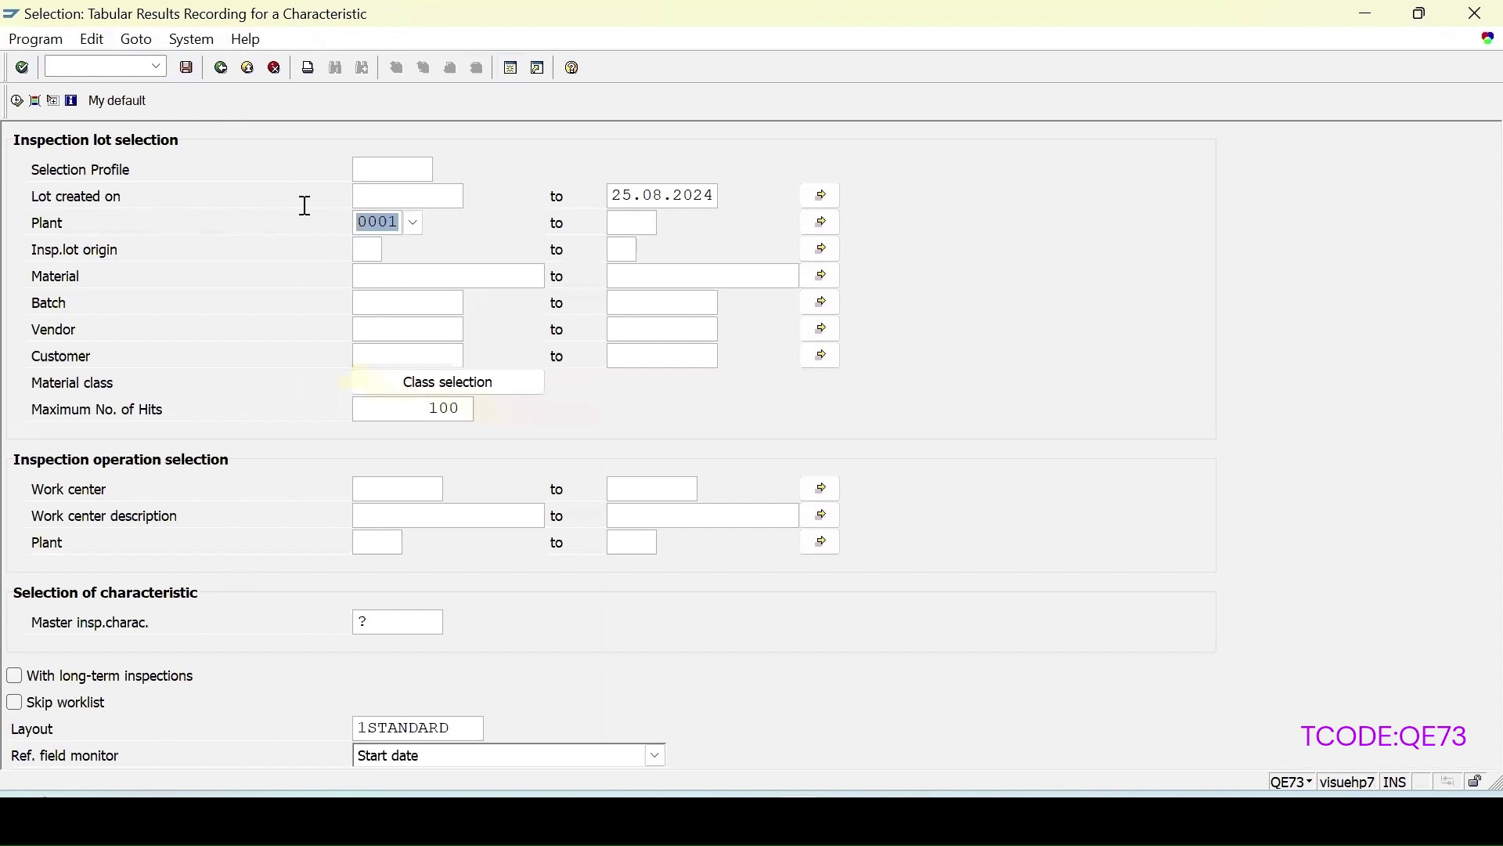
type("1000")
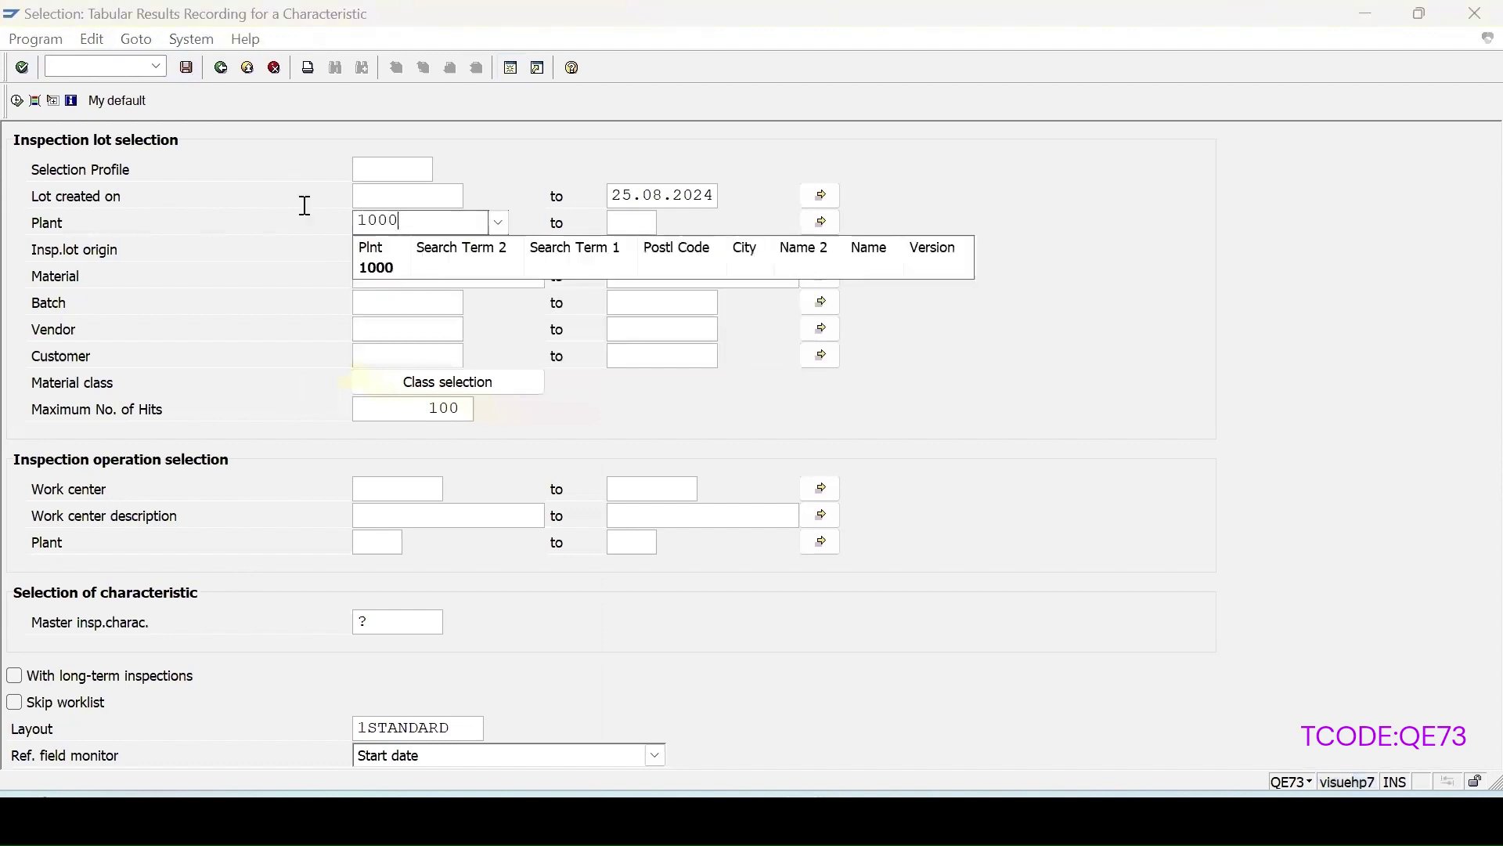
Set the master inspection characteristic to LENGTH and list the matching inspection lots for plant 1000
left_click(376, 268)
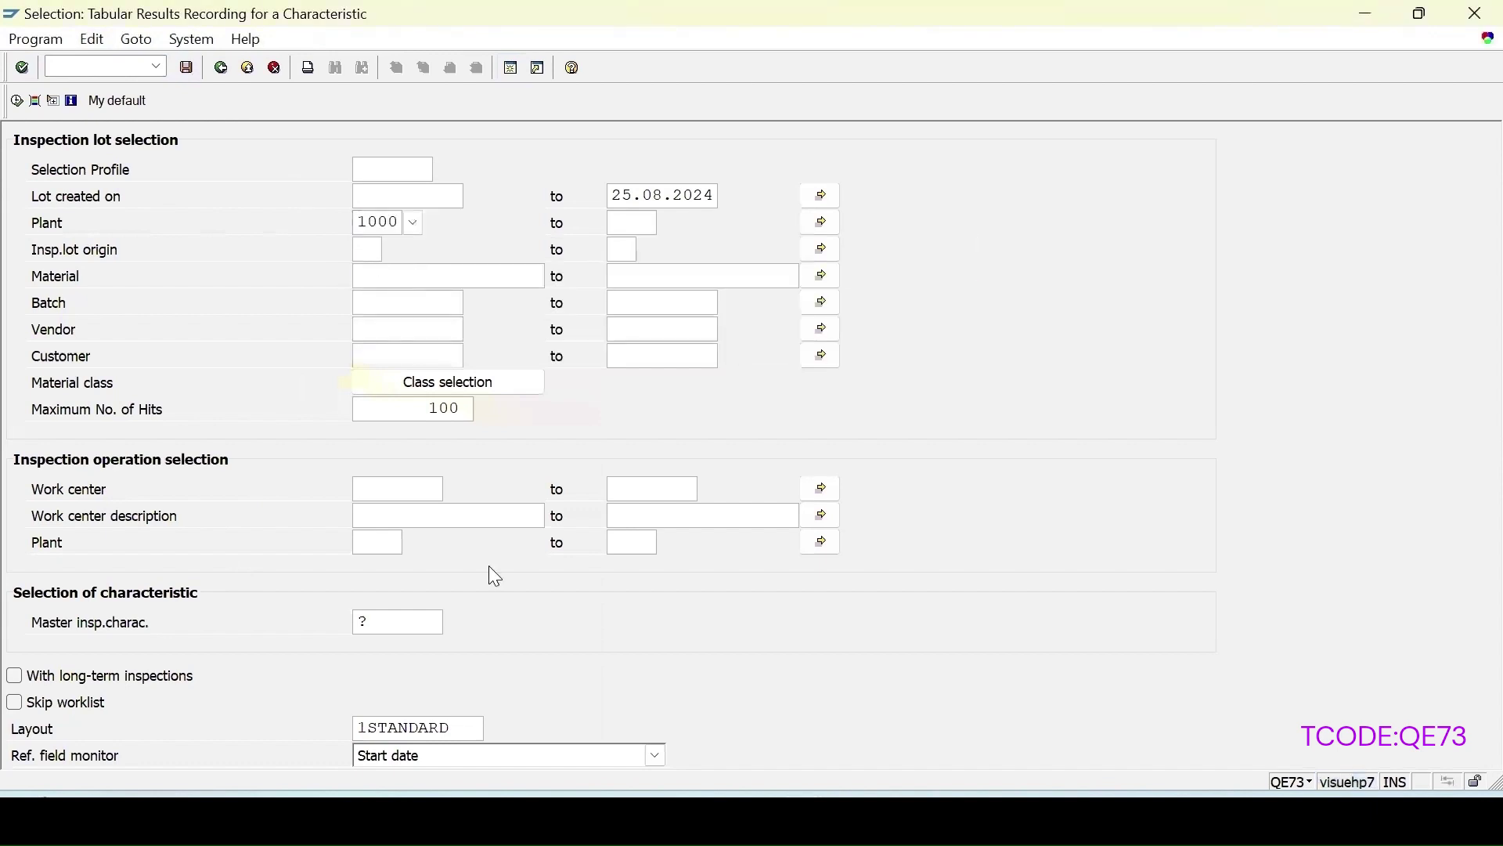
left_click(399, 624)
key("BackSpace")
left_click(381, 640)
left_click(17, 101)
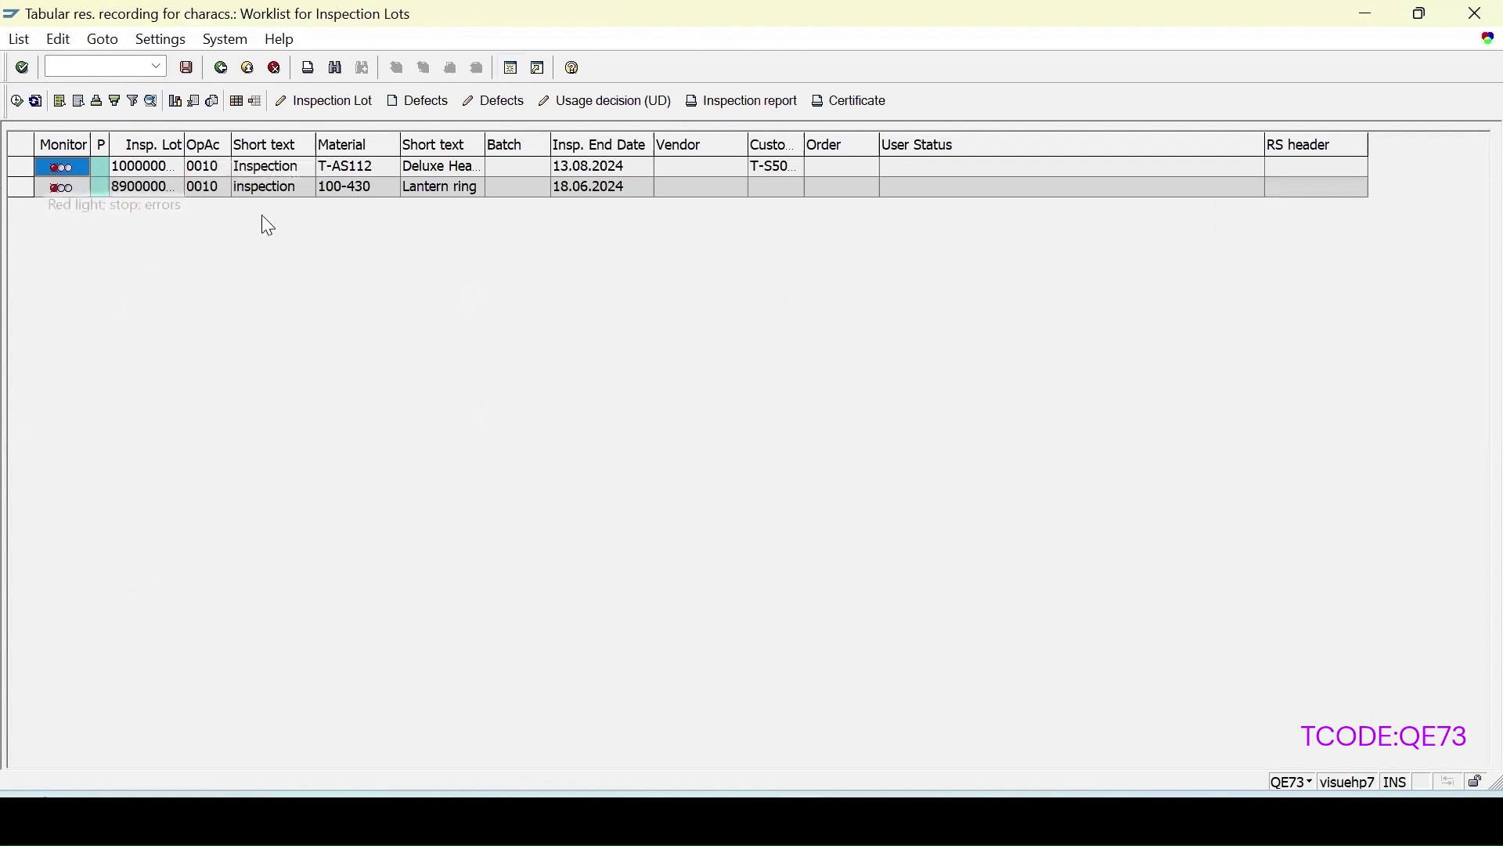
left_click(20, 144)
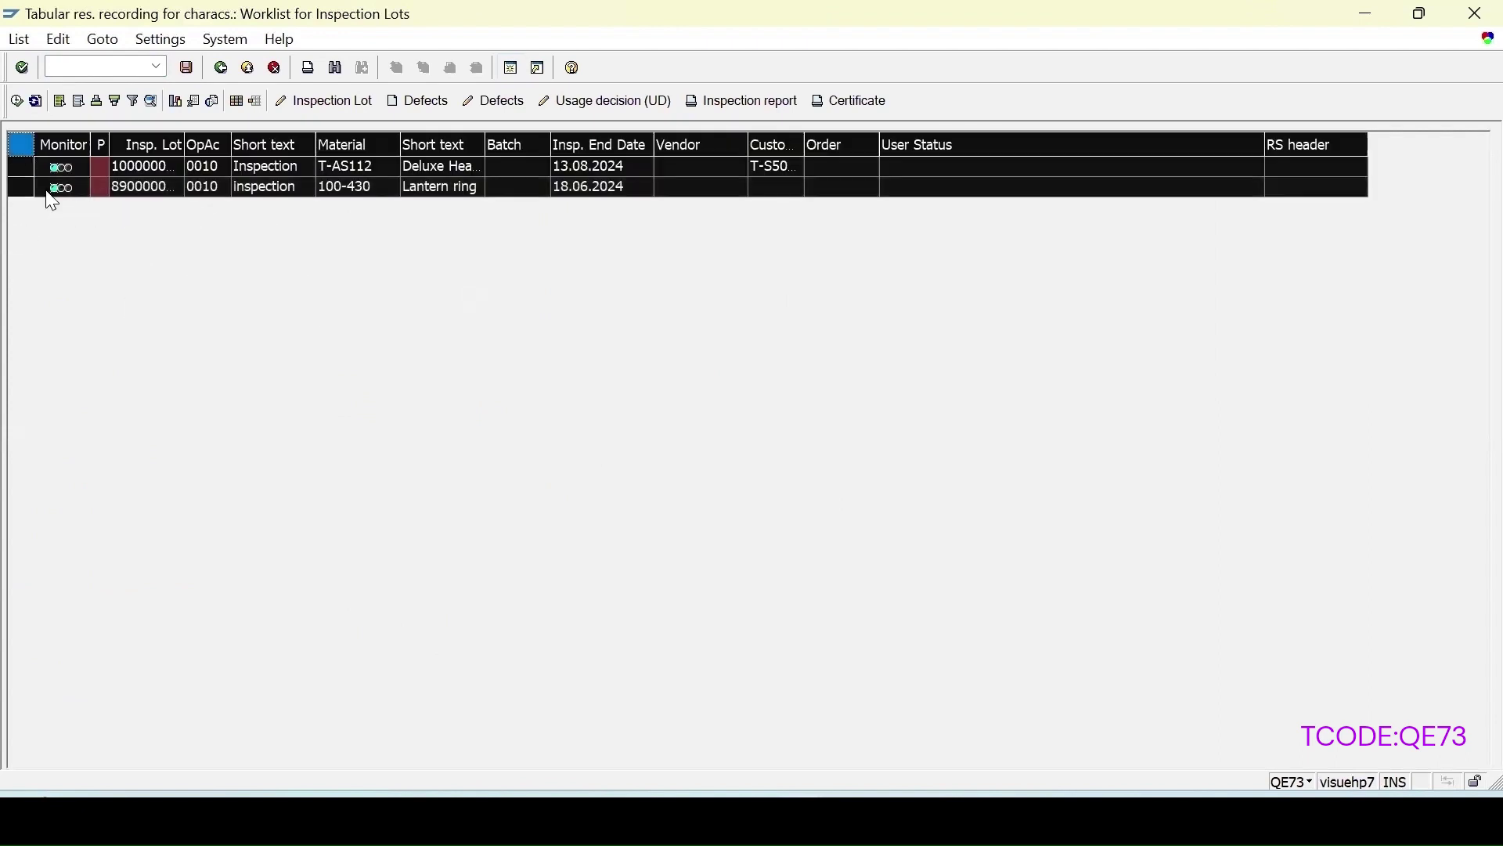
left_click(17, 102)
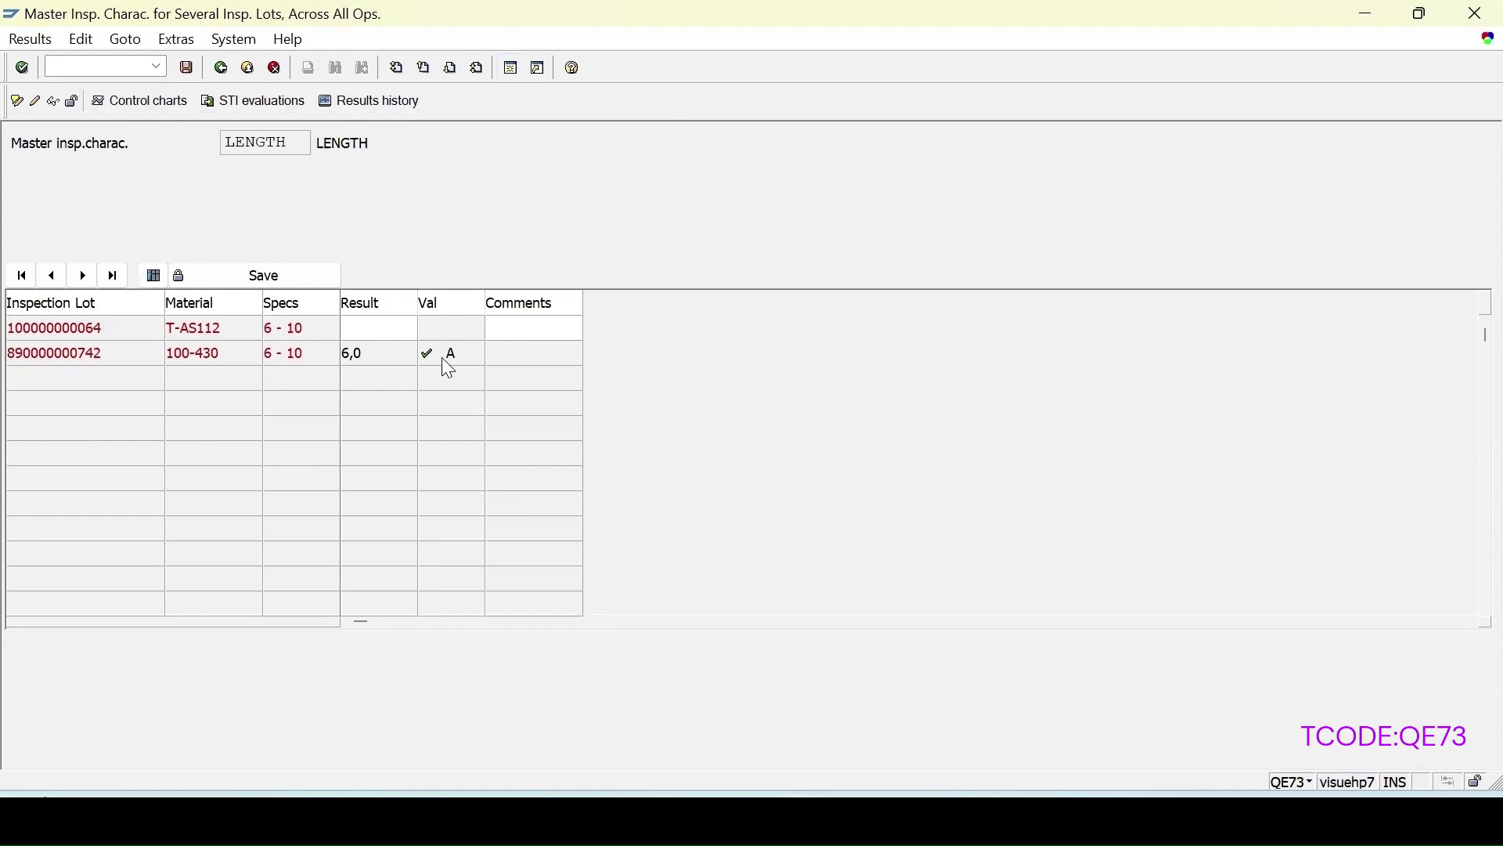
mouse_move(444, 360)
left_click_drag(366, 326, 284, 322)
key("Return")
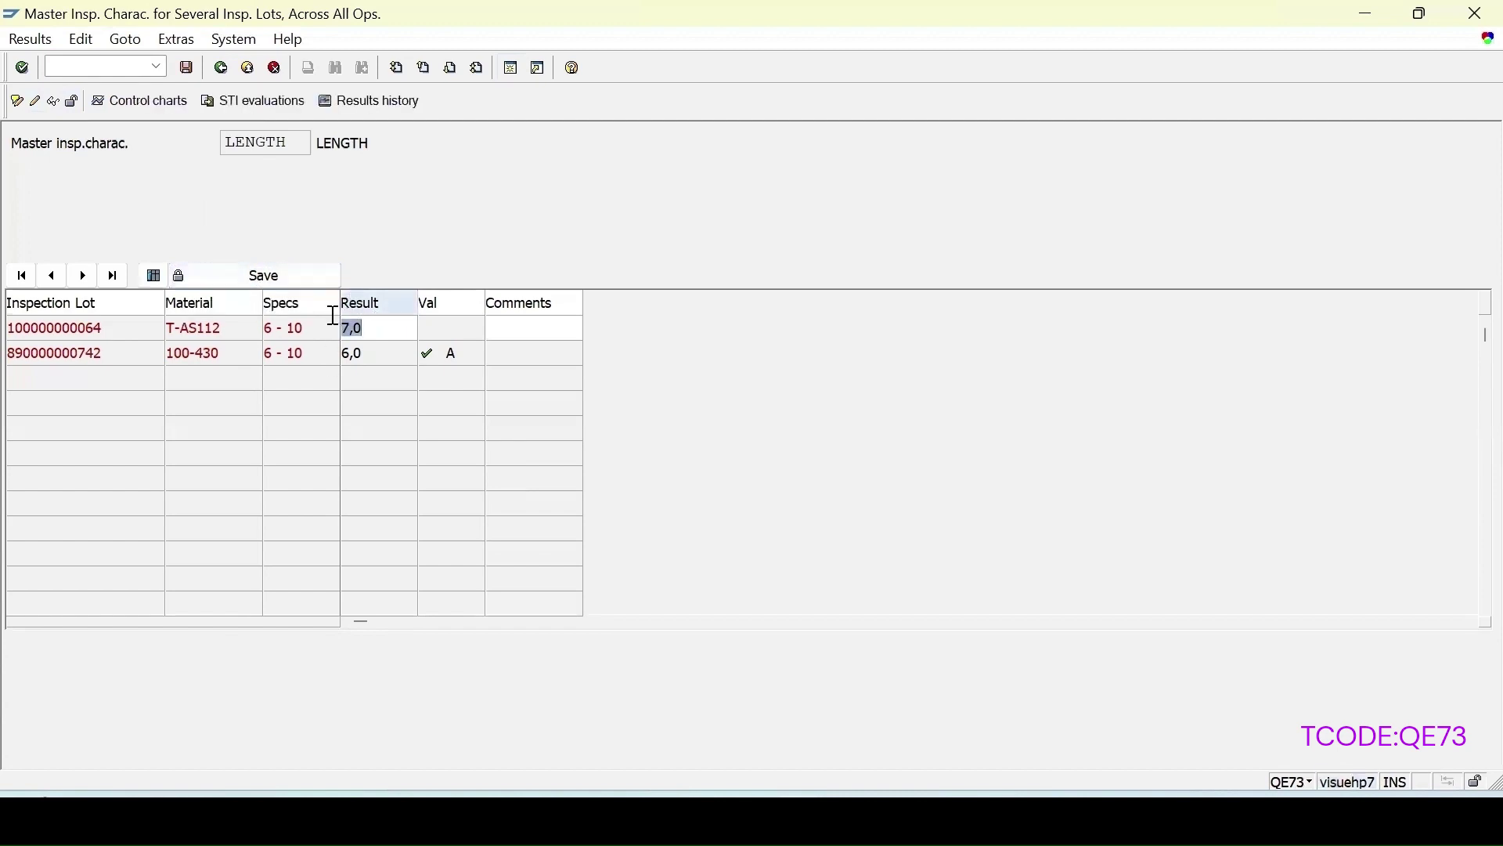
left_click(364, 354)
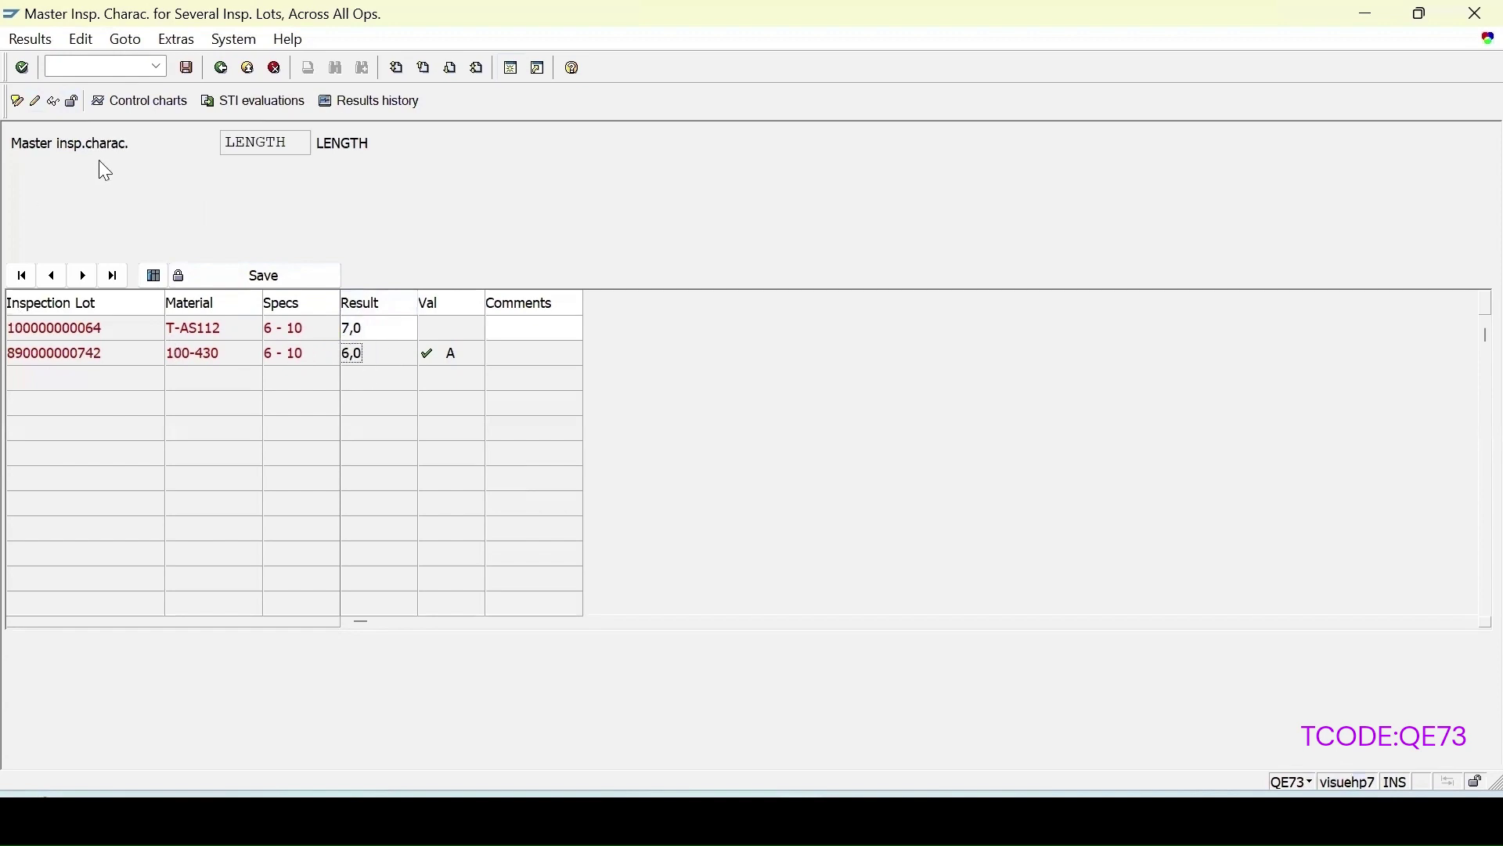
left_click(71, 101)
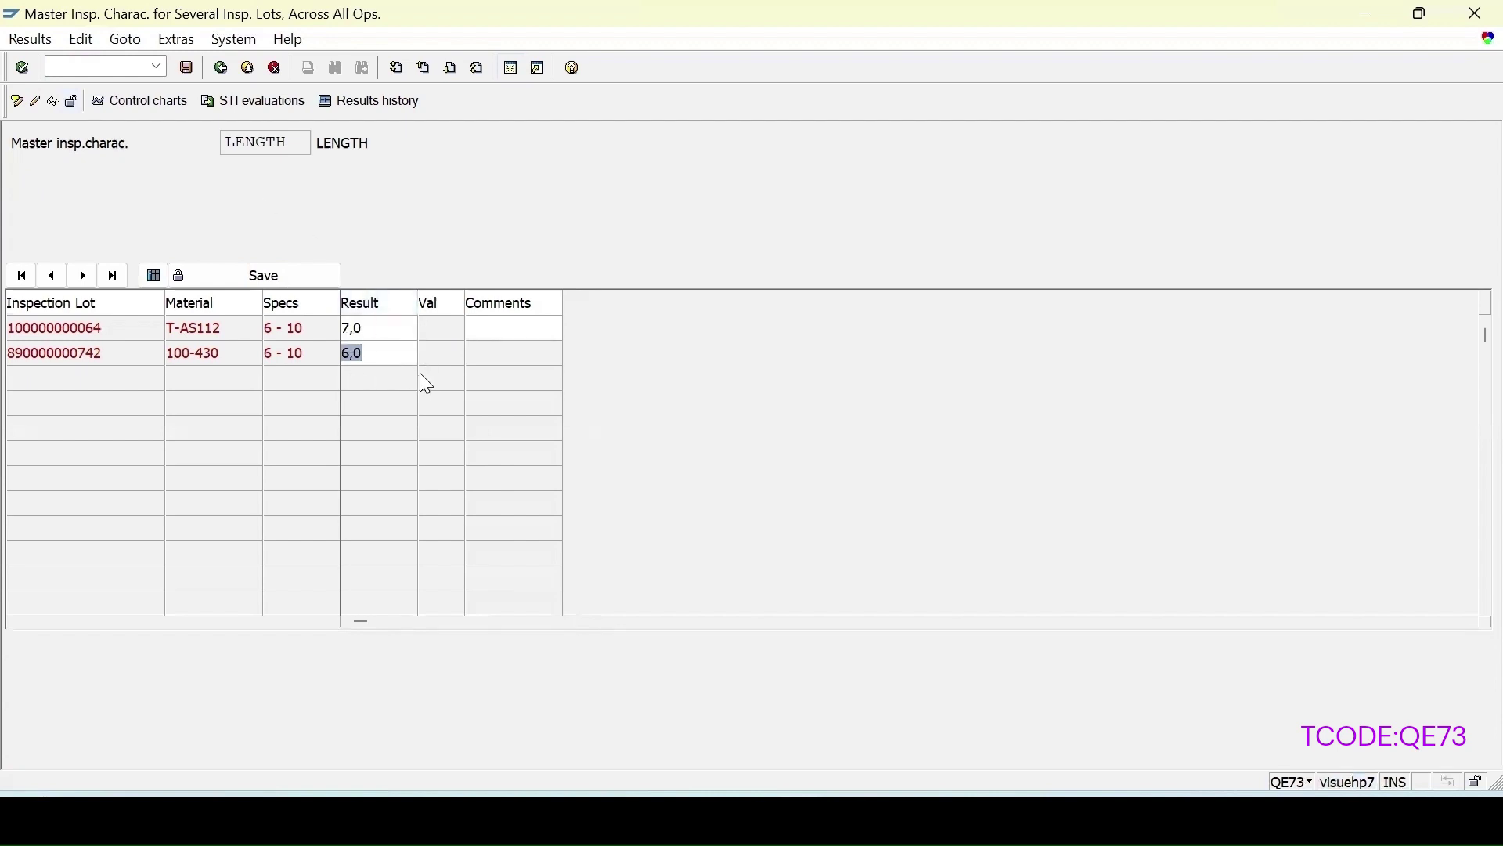
type("7")
key("Return")
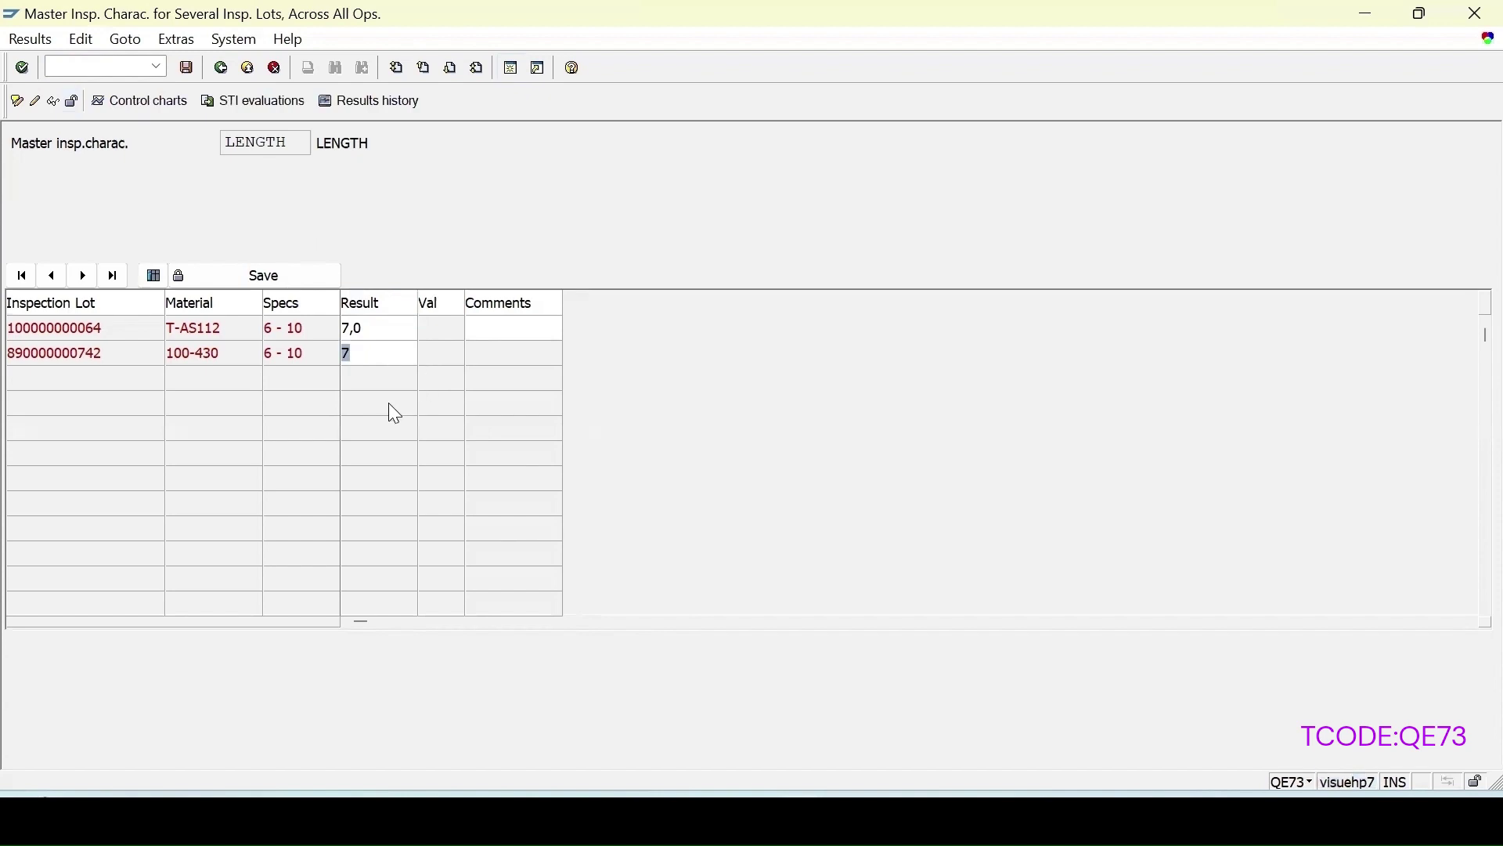
left_click(241, 277)
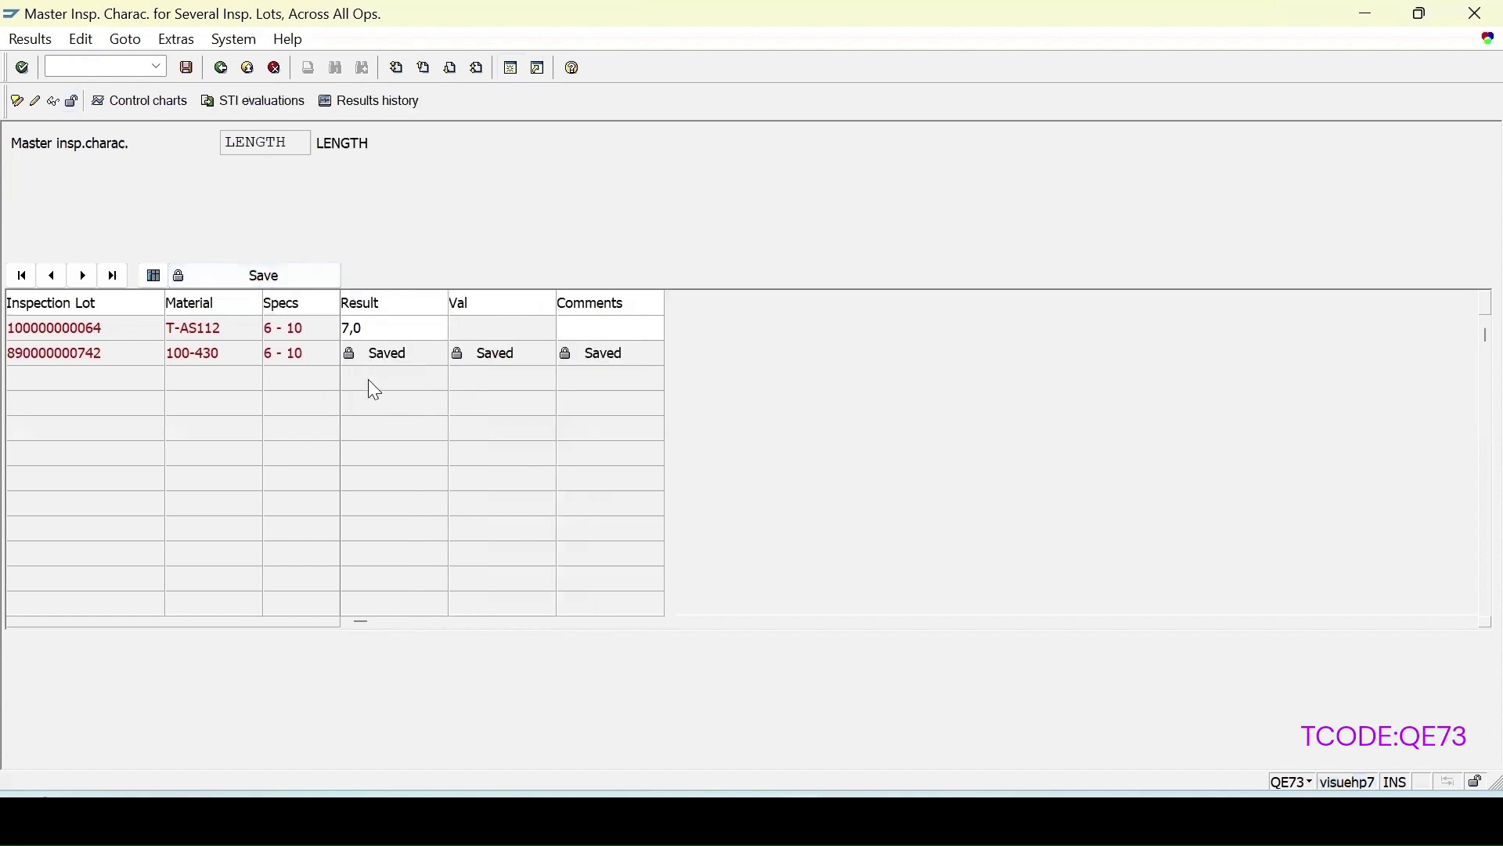
left_click(252, 277)
left_click(410, 322)
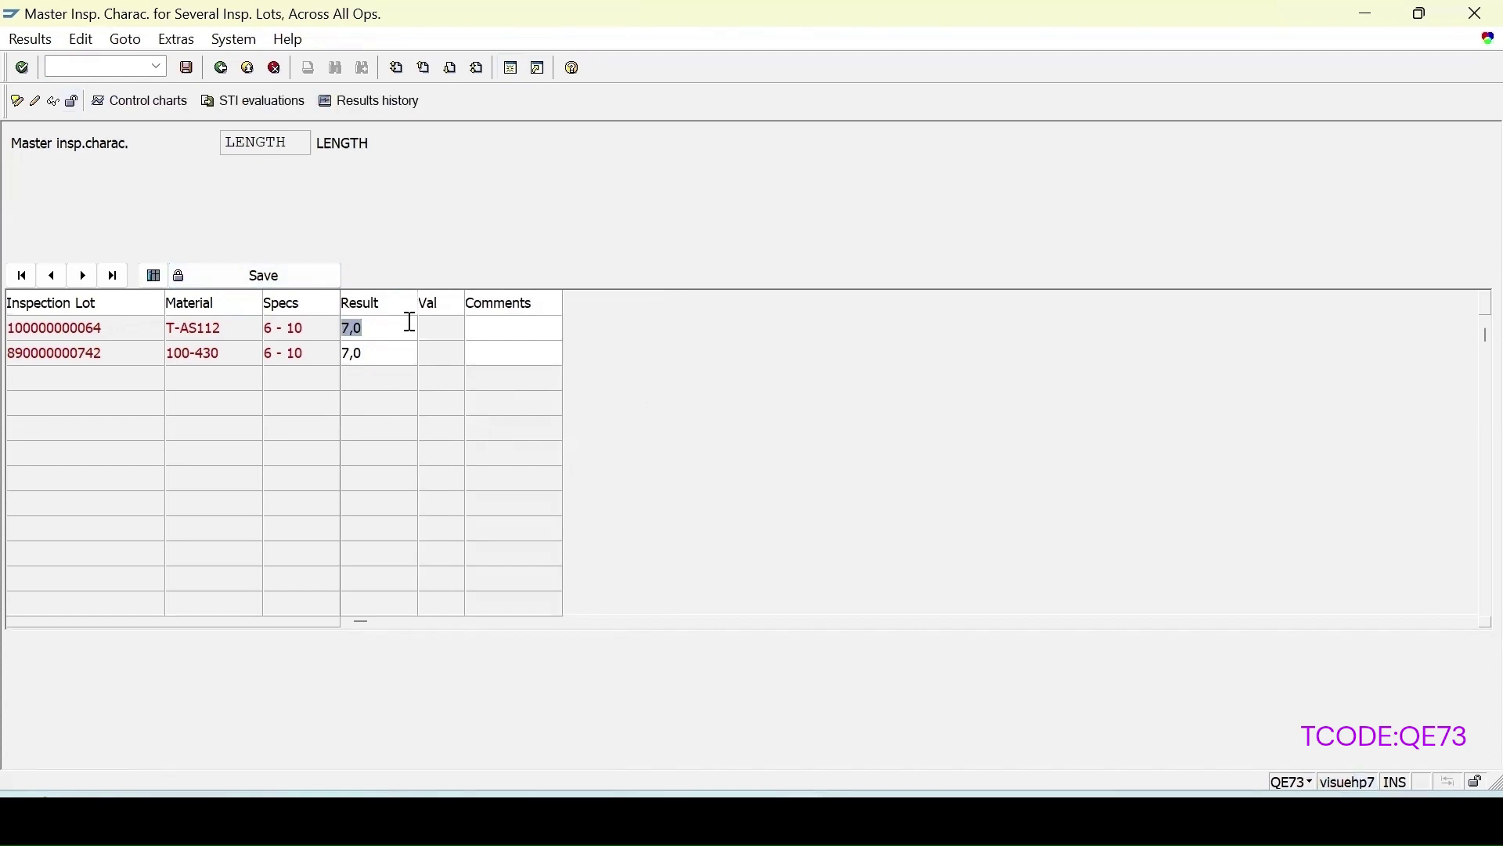
type("6")
left_click(375, 353)
type("6")
left_click(240, 278)
left_click(189, 67)
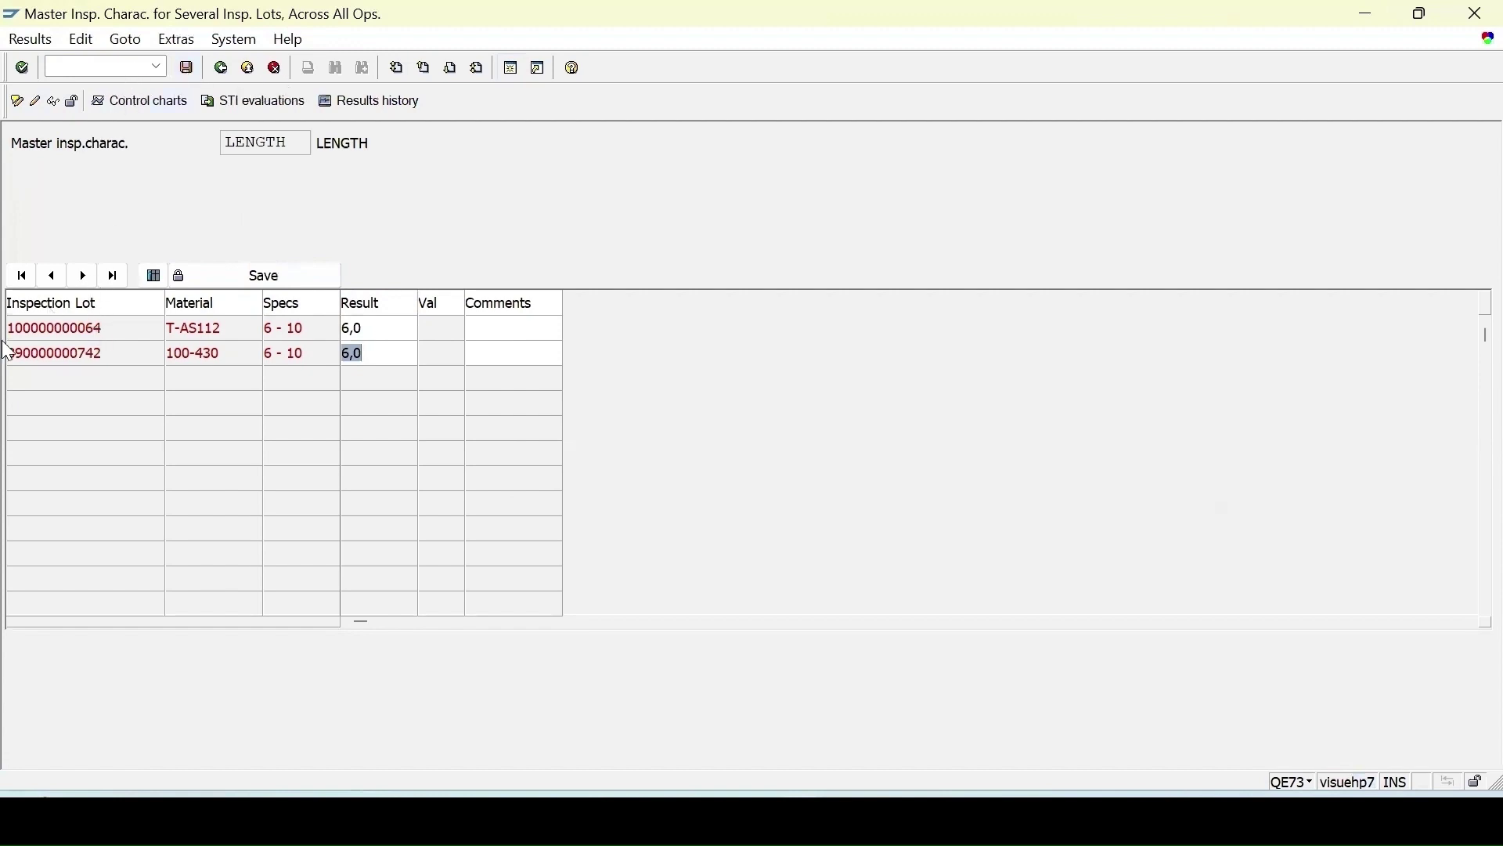
Start transaction QA32 in a new session, clear the lot creation start date, list the lots, and return to the selection screen
key("ctrl+slash")
type("/oqa")
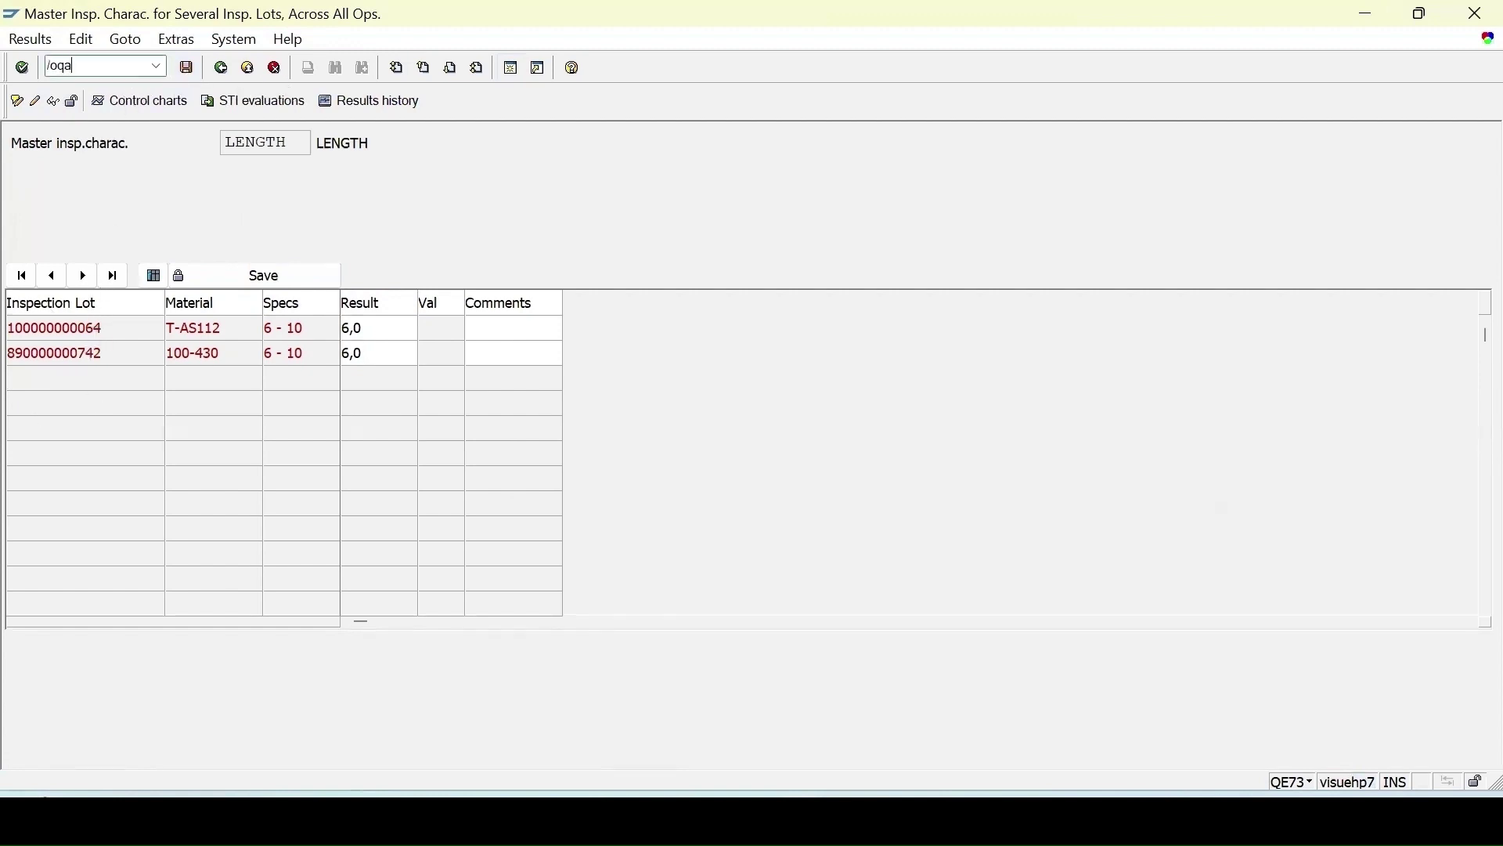
type("32")
key("Return")
key("Tab")
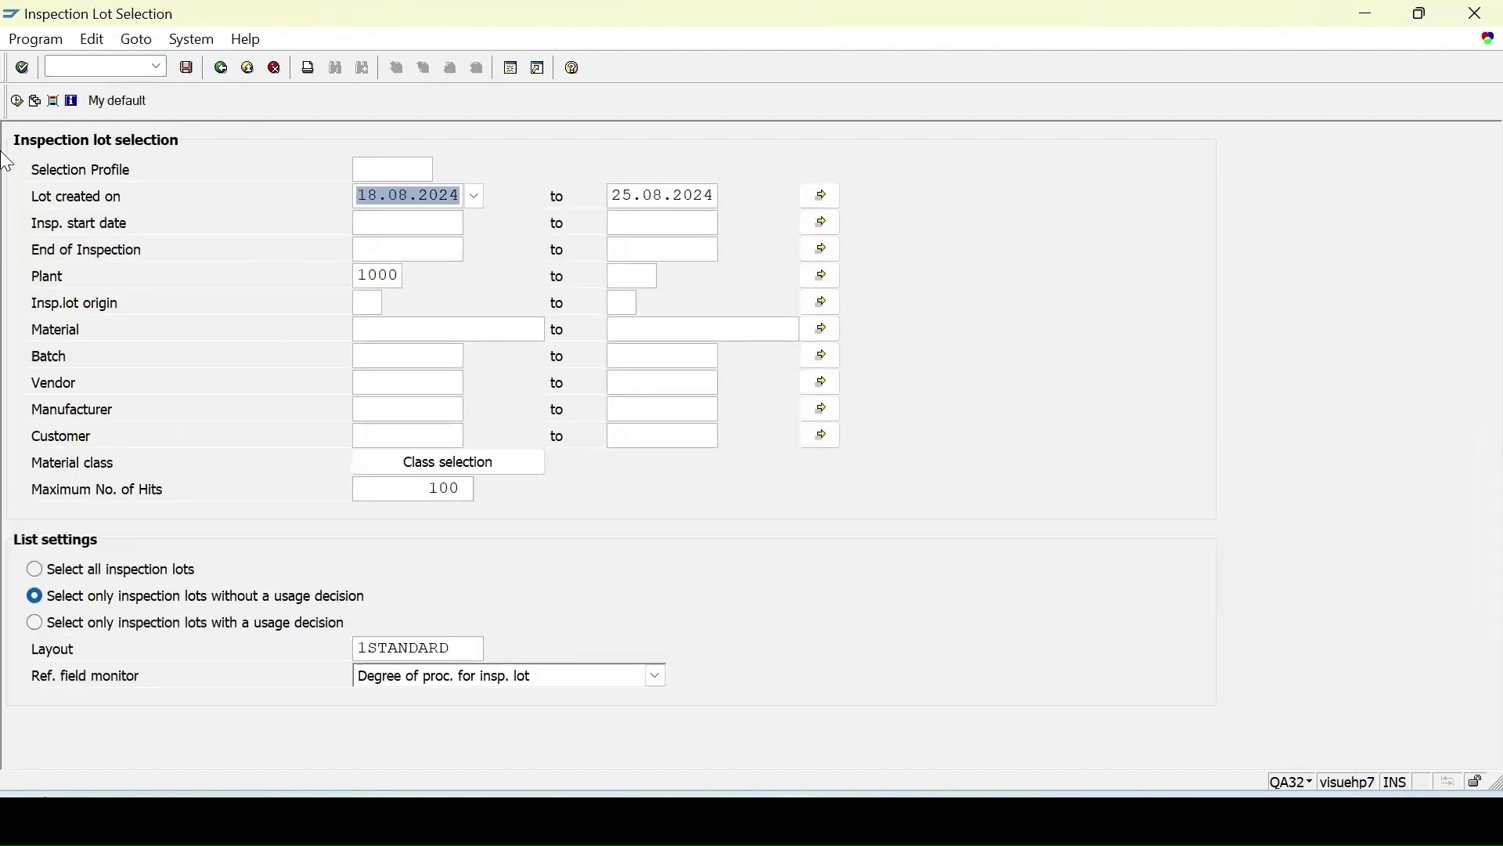
key("Delete")
left_click(16, 101)
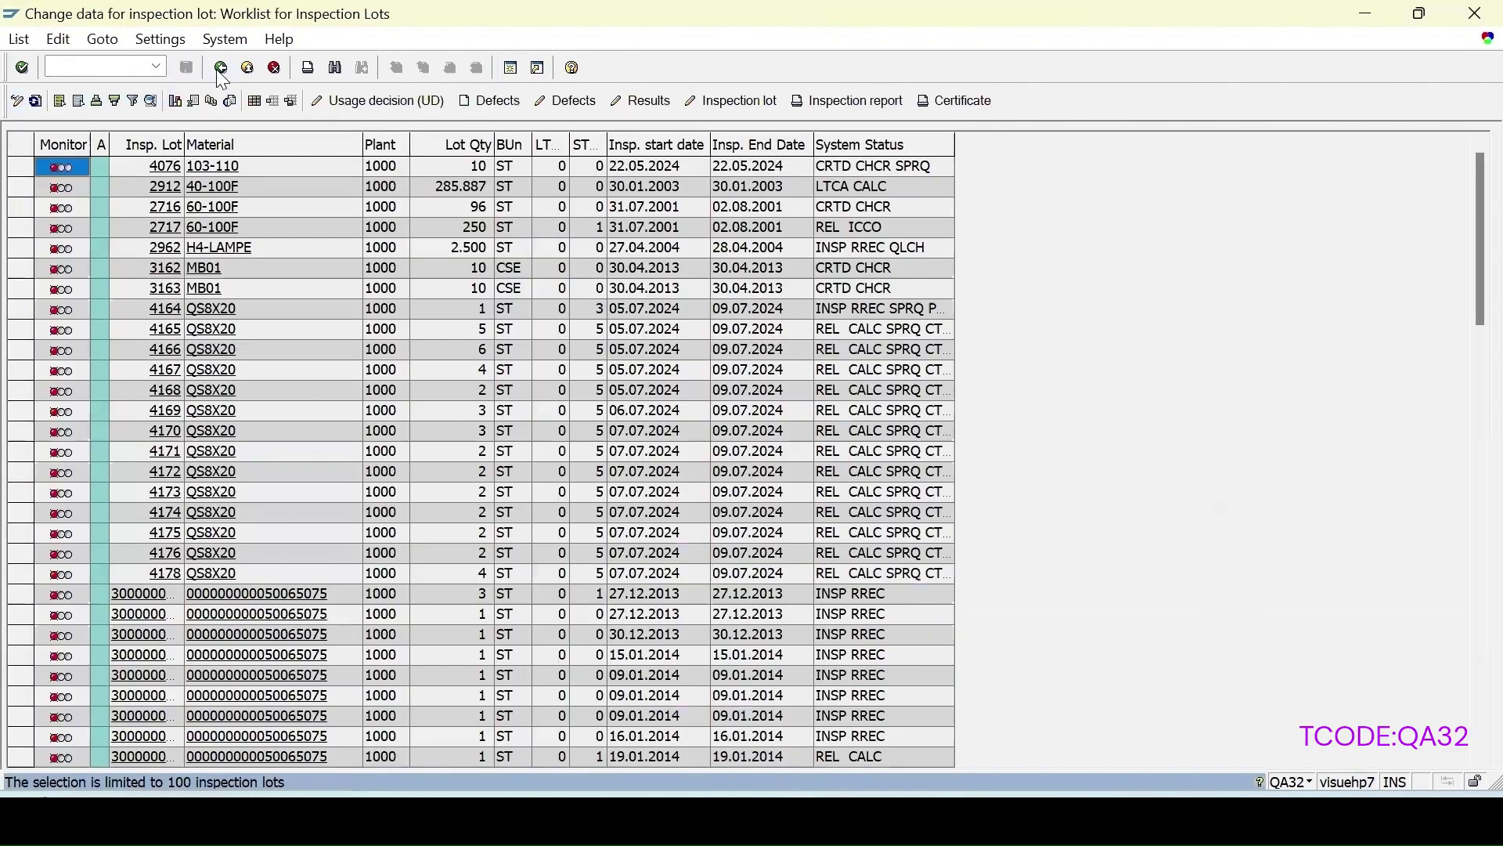
left_click(219, 68)
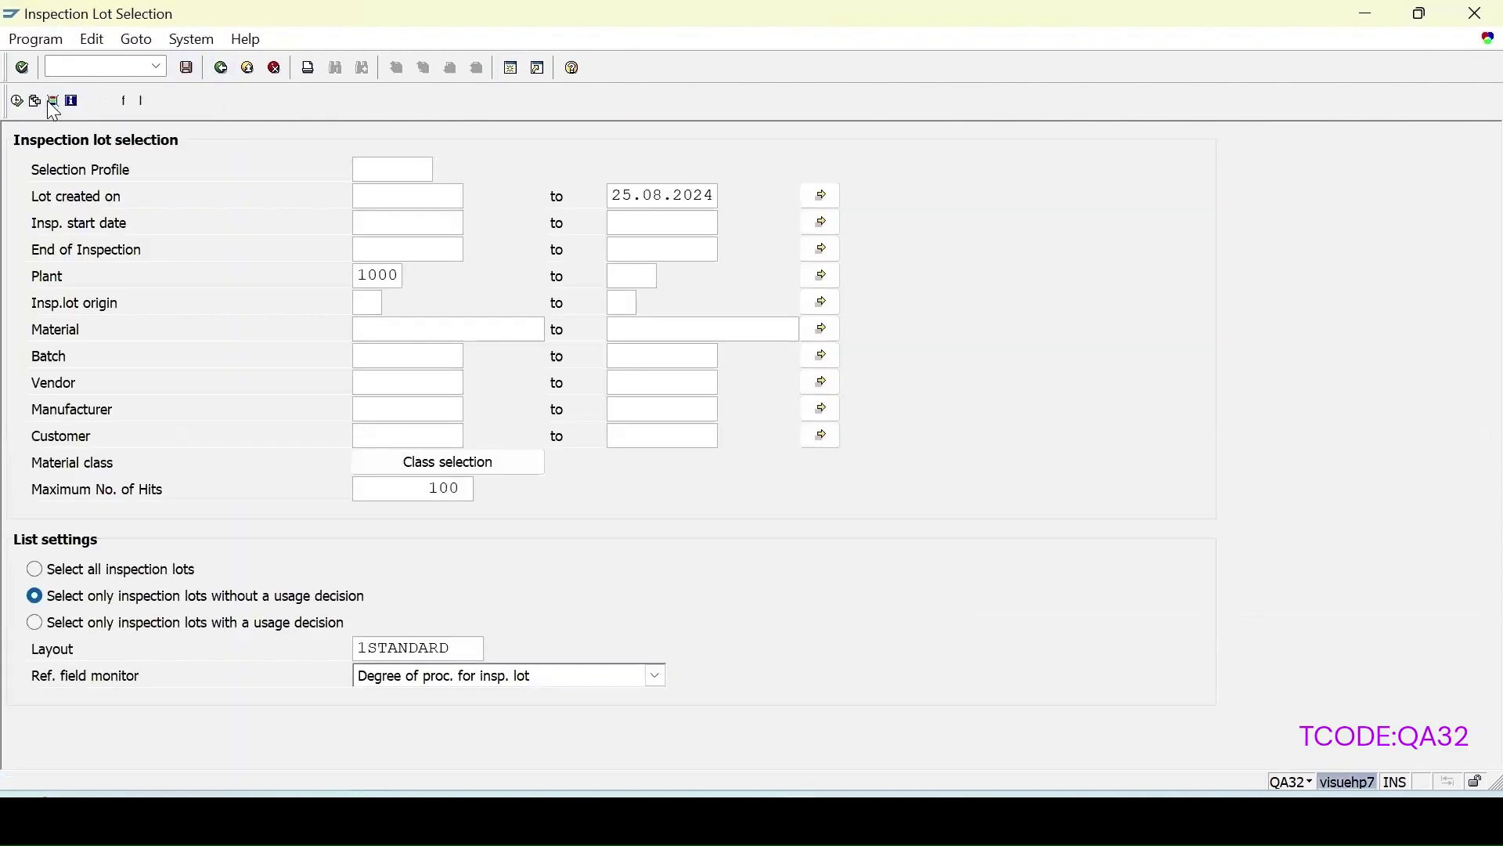
left_click(52, 102)
left_click(17, 175)
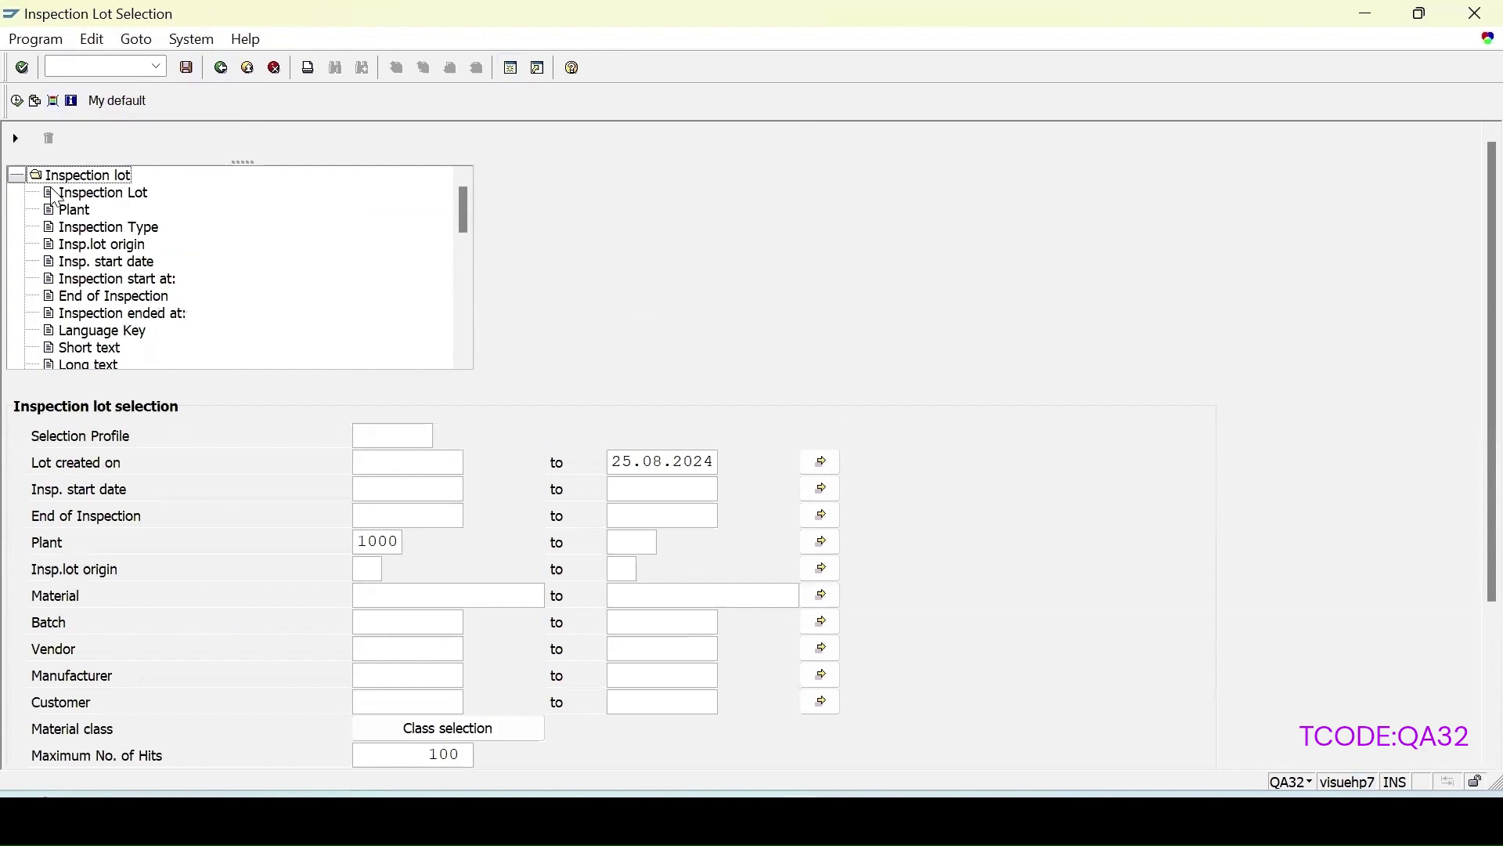
left_click(94, 193)
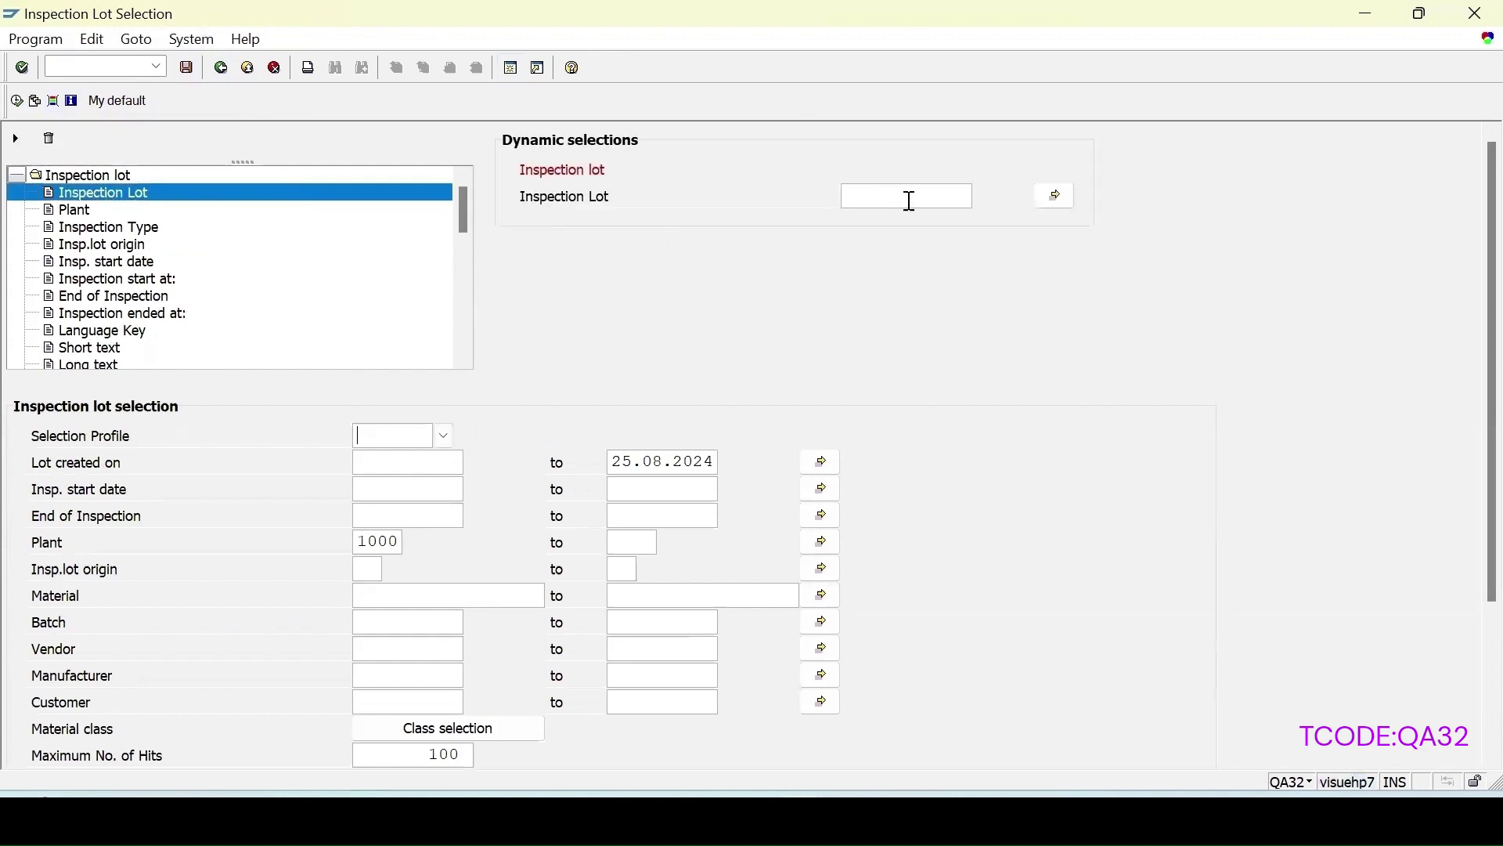
left_click(1066, 196)
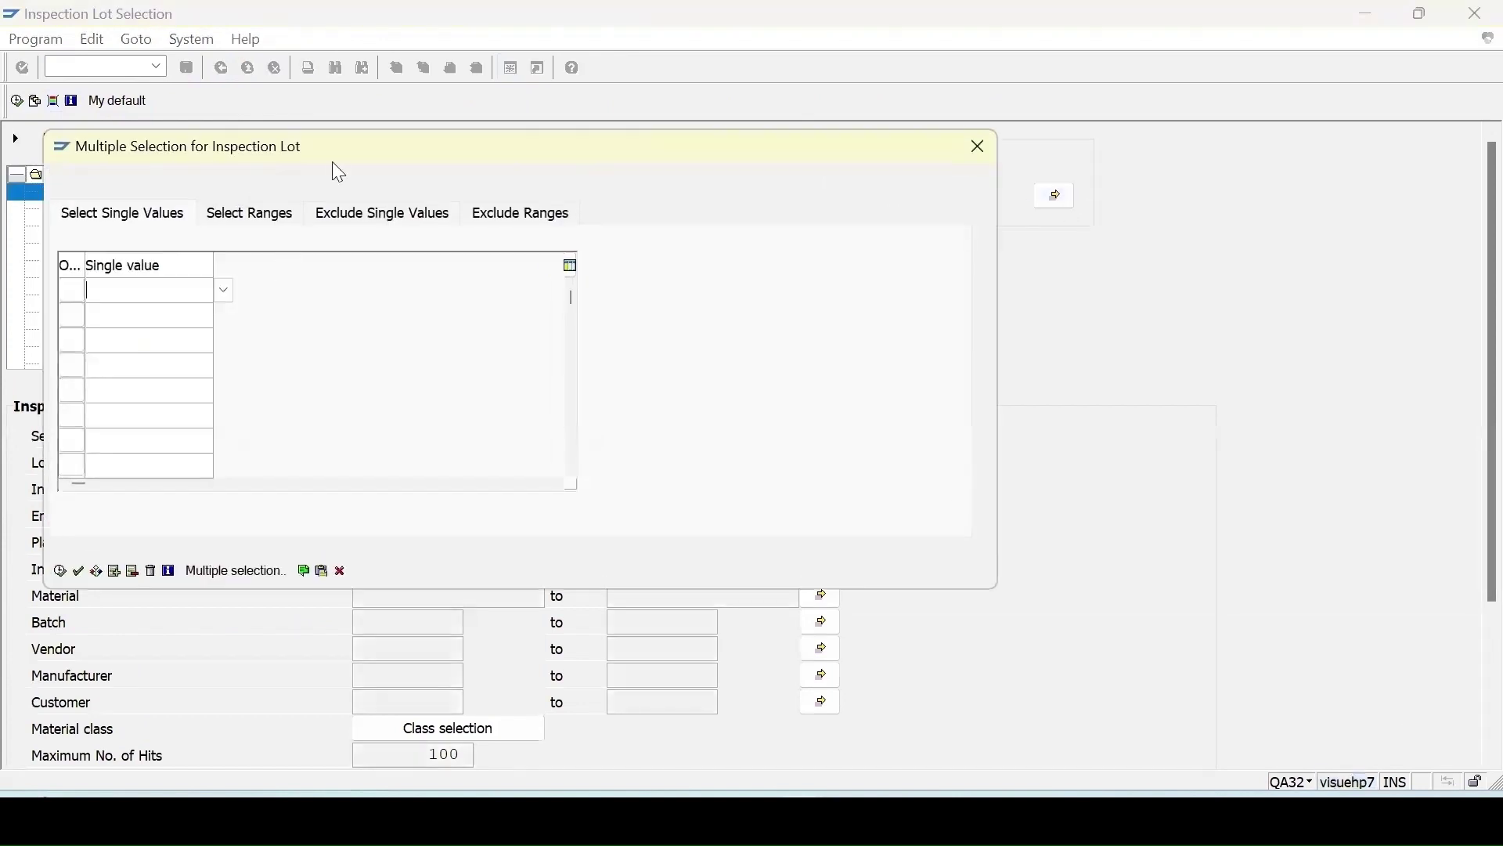
key("ctrl+v")
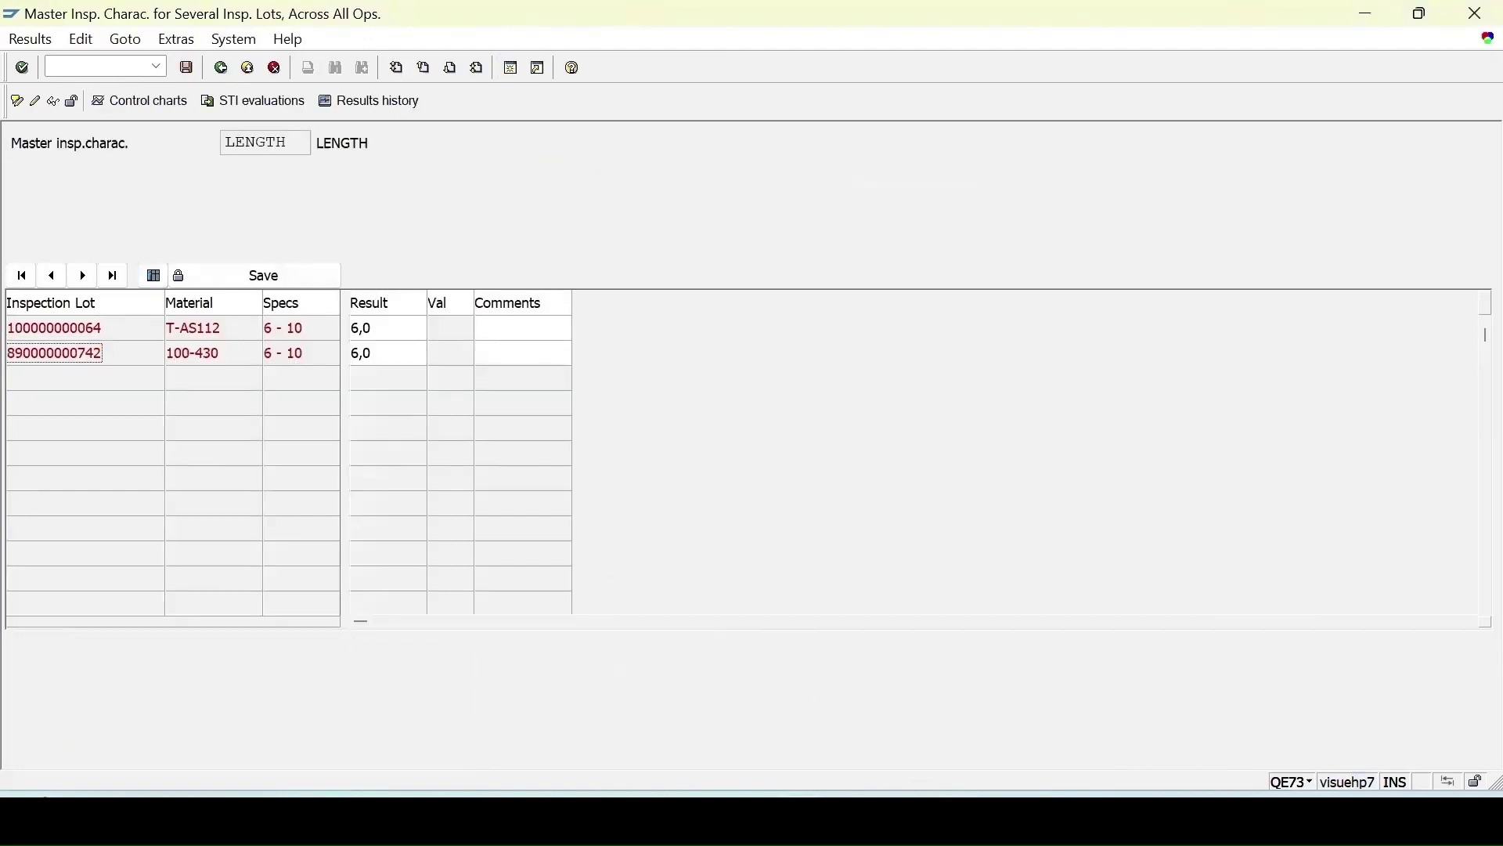
left_click(923, 740)
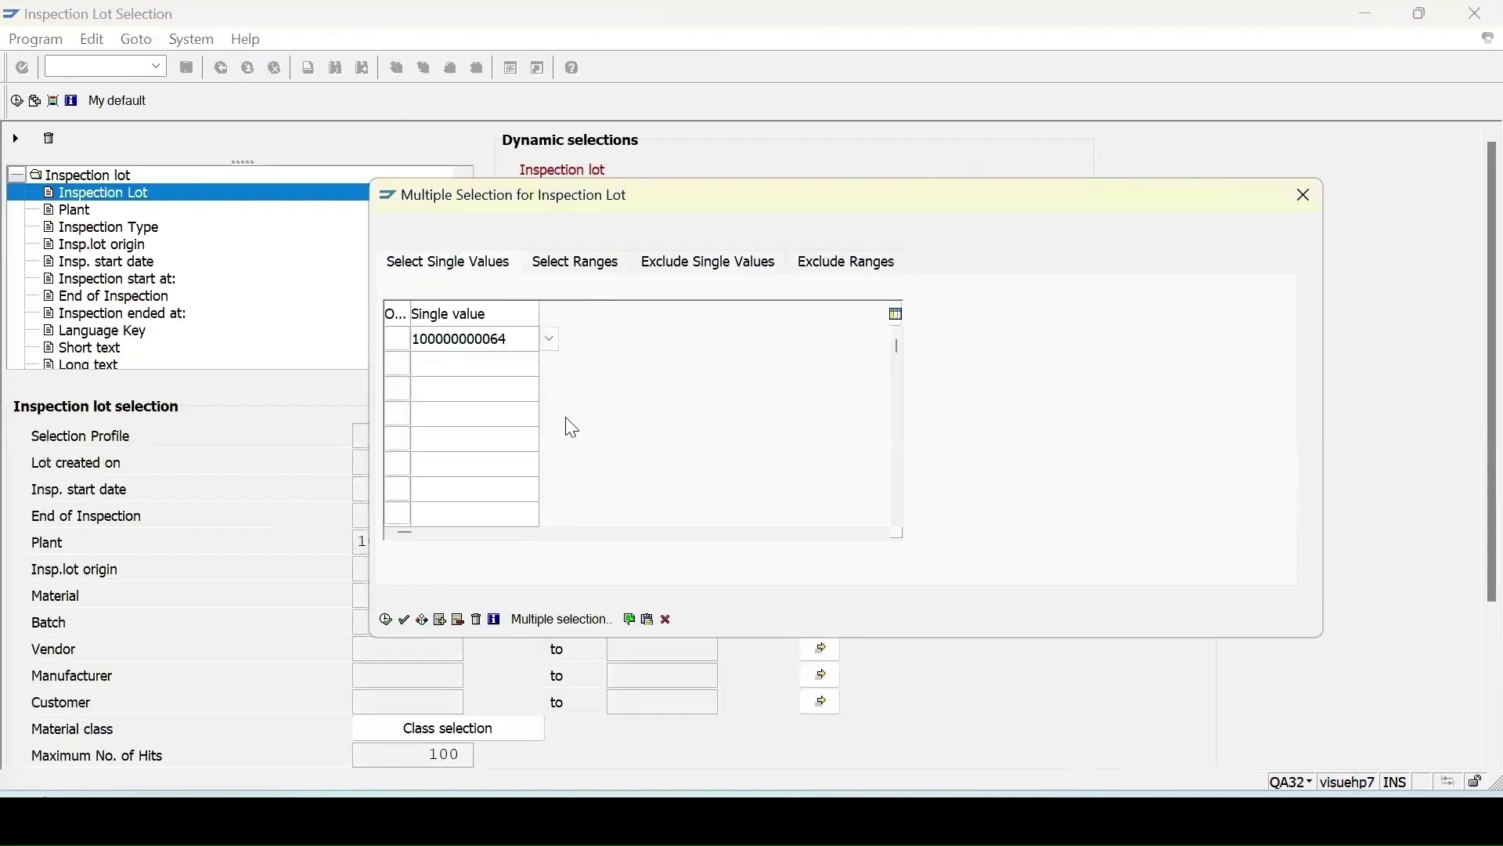
left_click(431, 365)
key("ctrl+v")
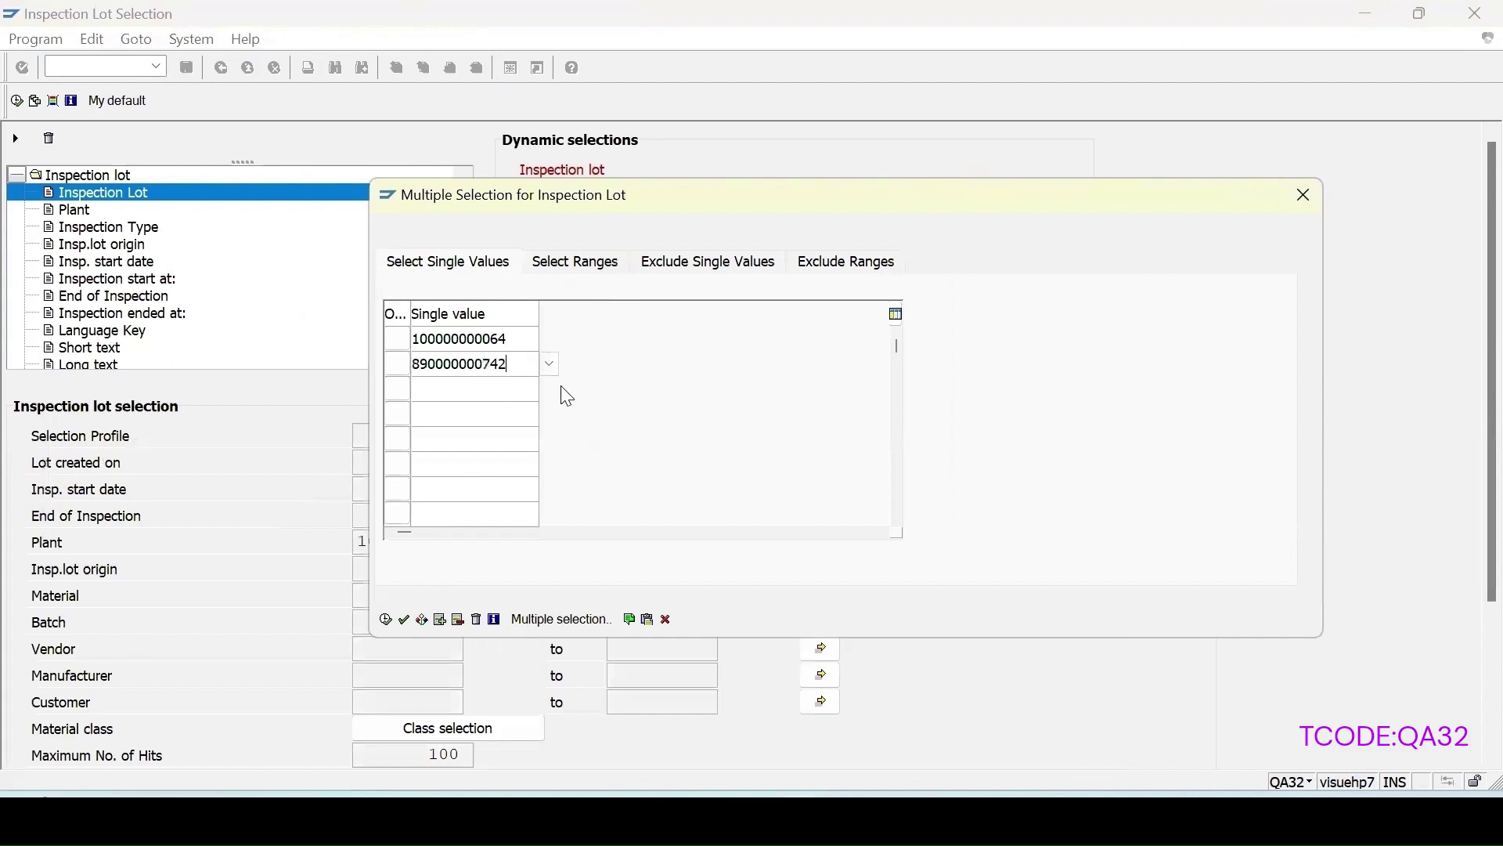
left_click(387, 620)
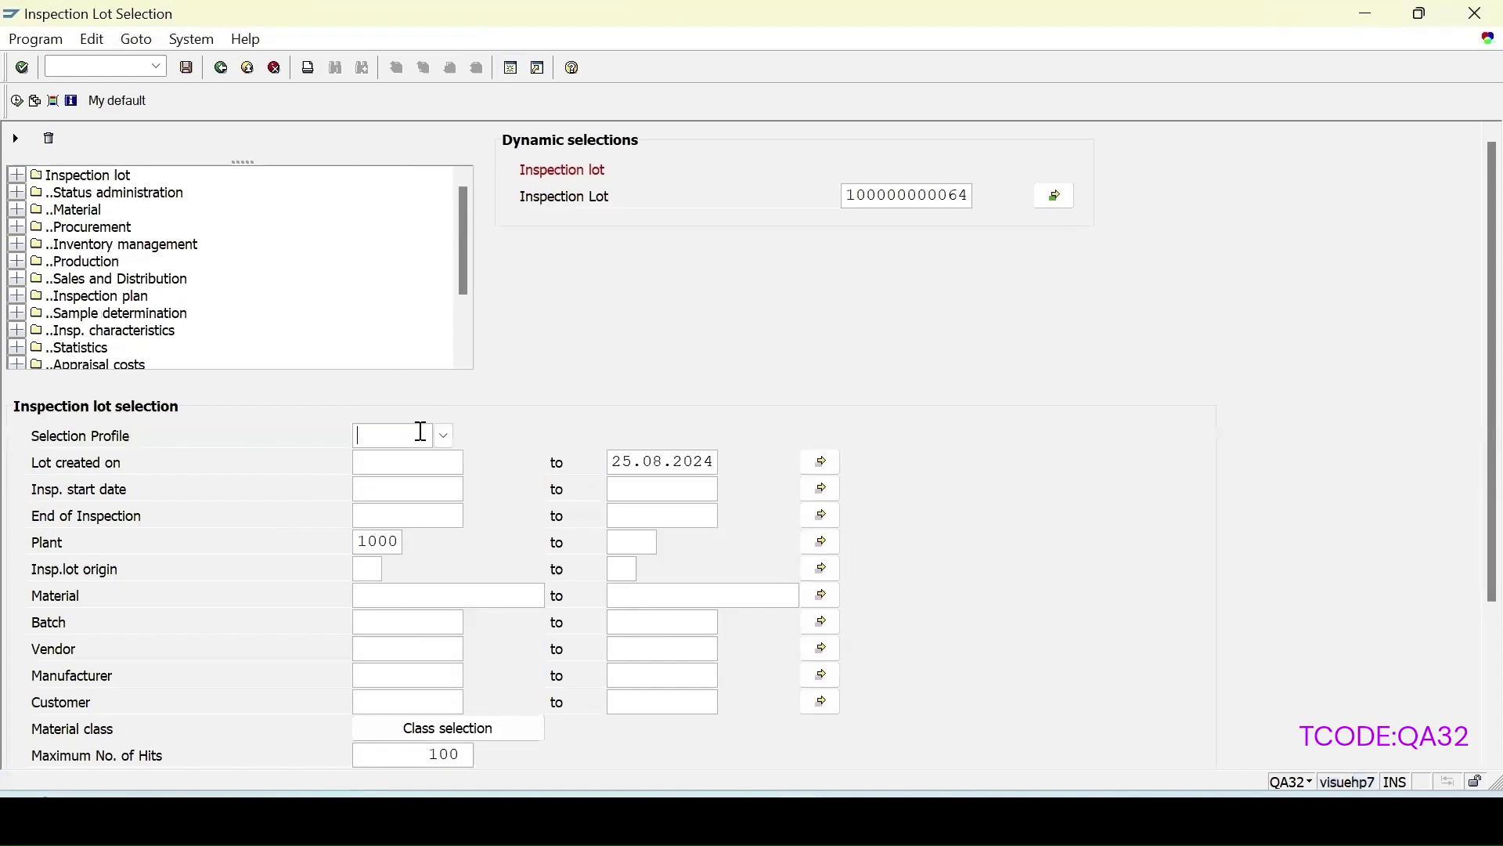
left_click(17, 103)
left_click(17, 101)
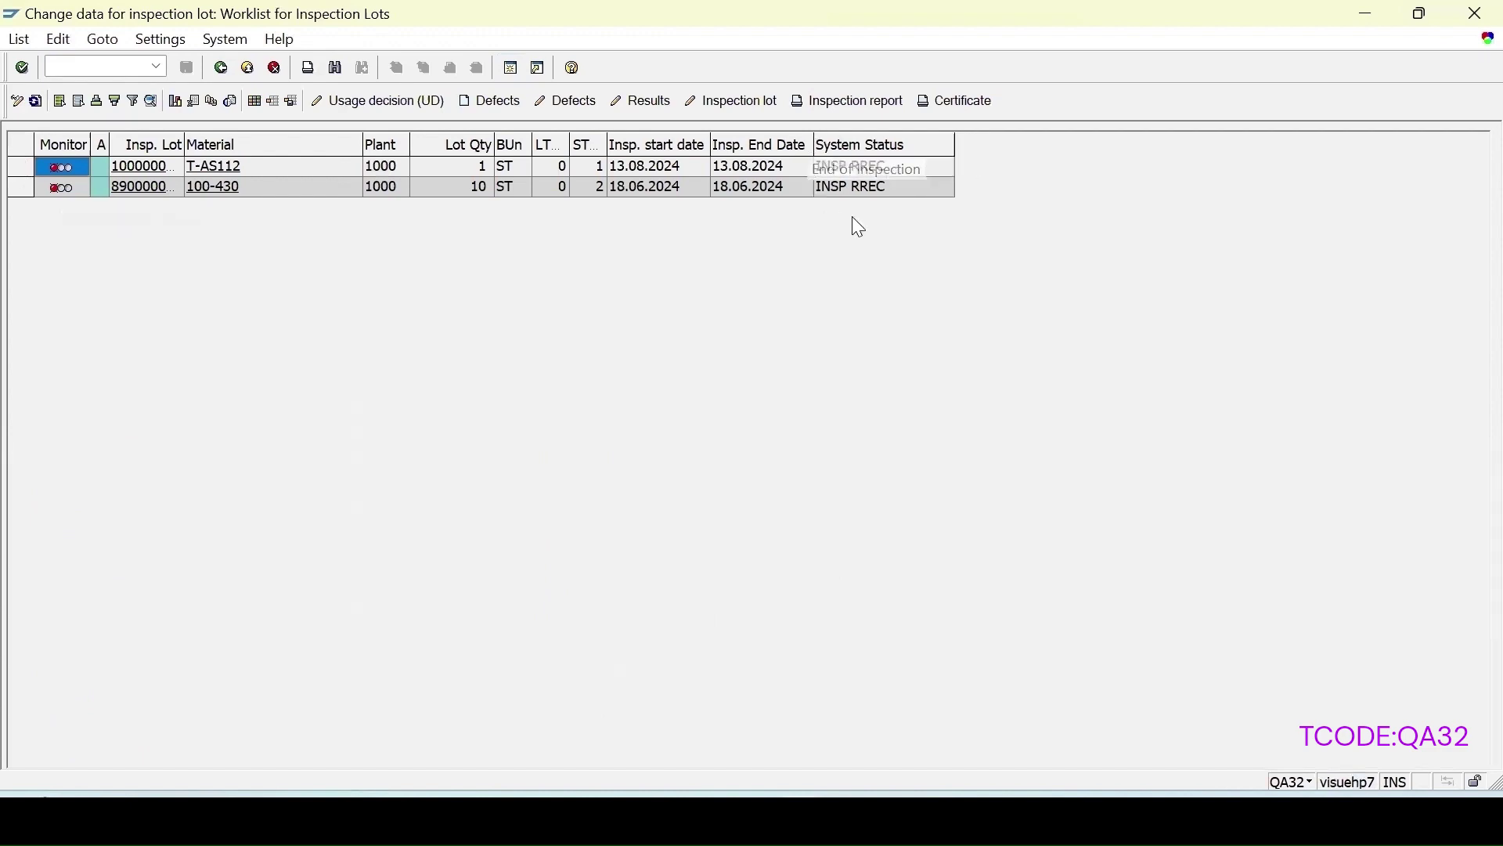
left_click(20, 165)
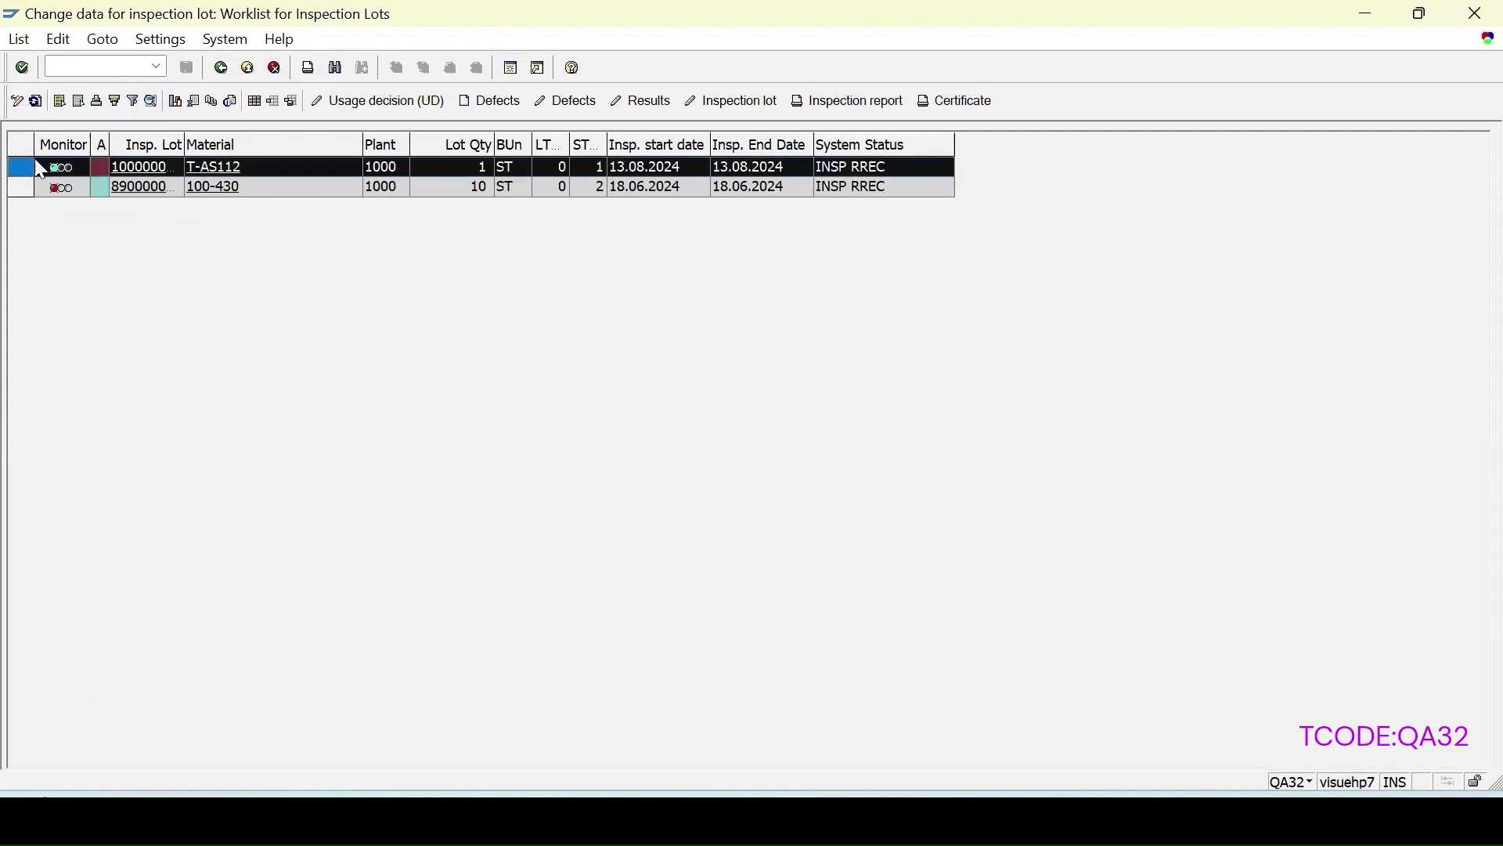
left_click(636, 108)
mouse_move(799, 764)
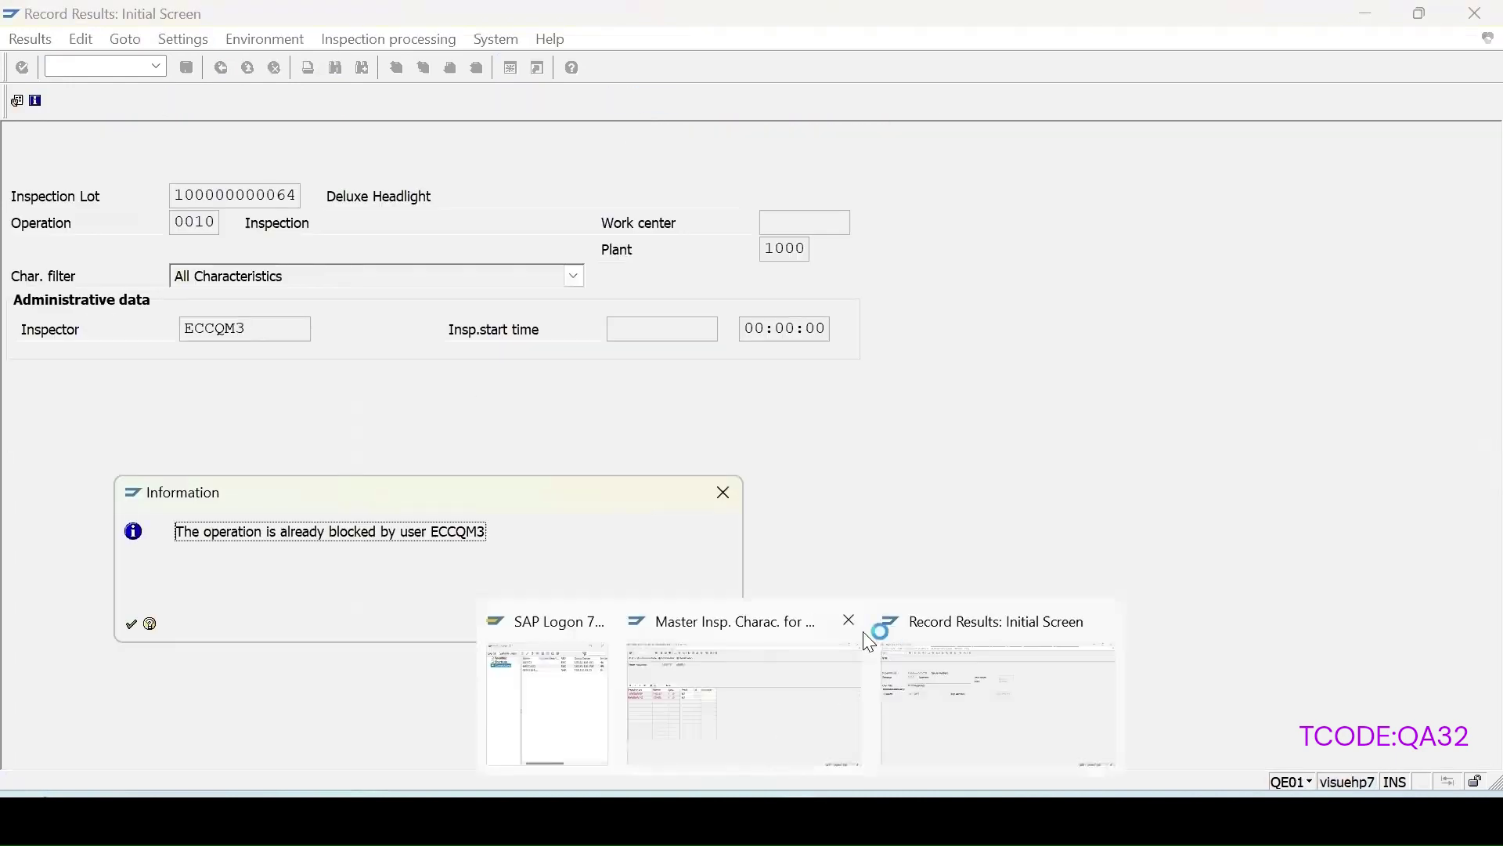
left_click(777, 698)
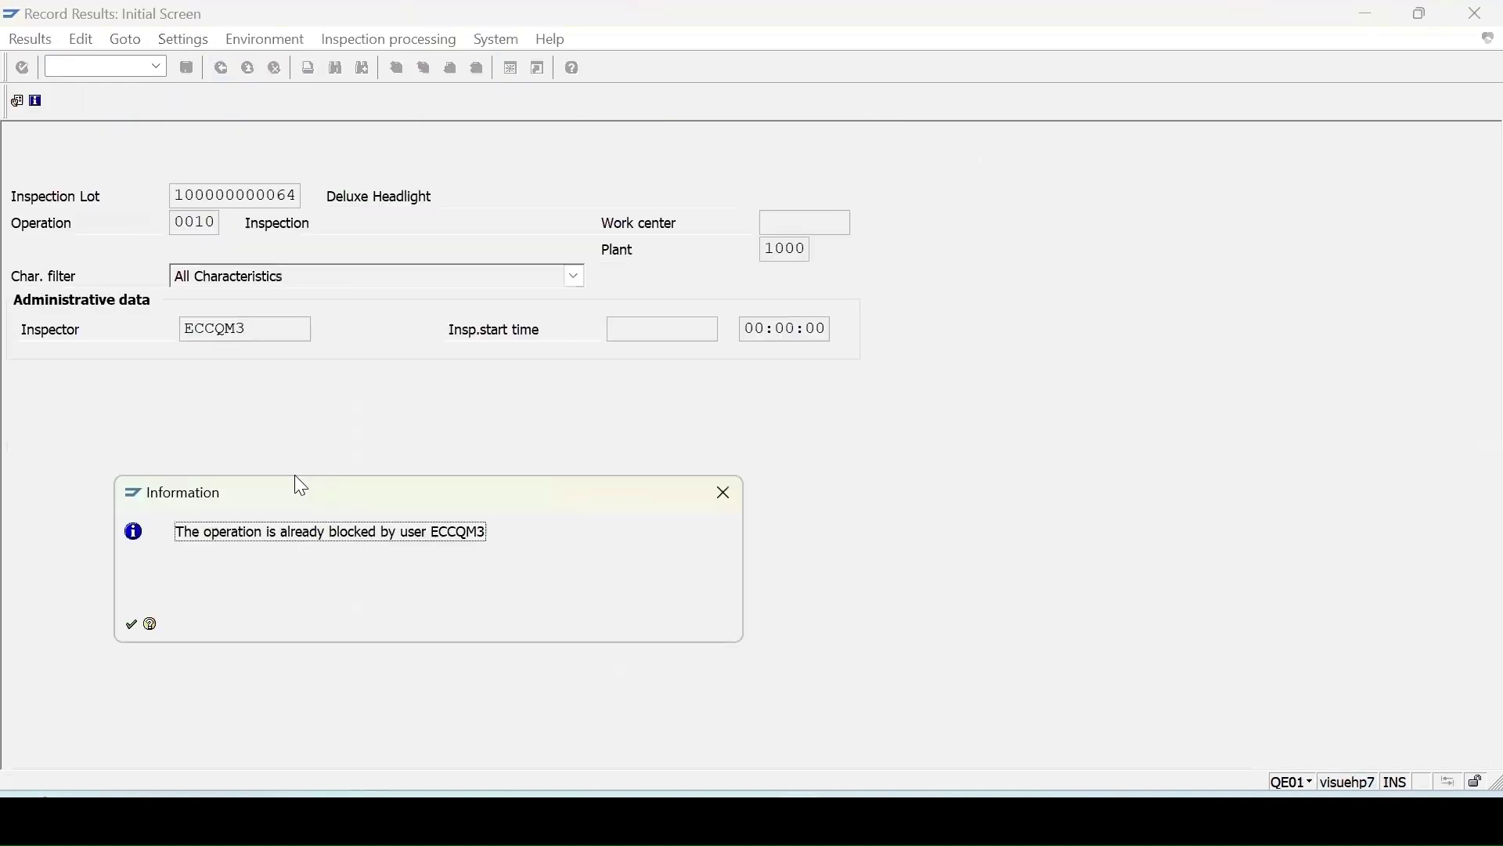
left_click(131, 624)
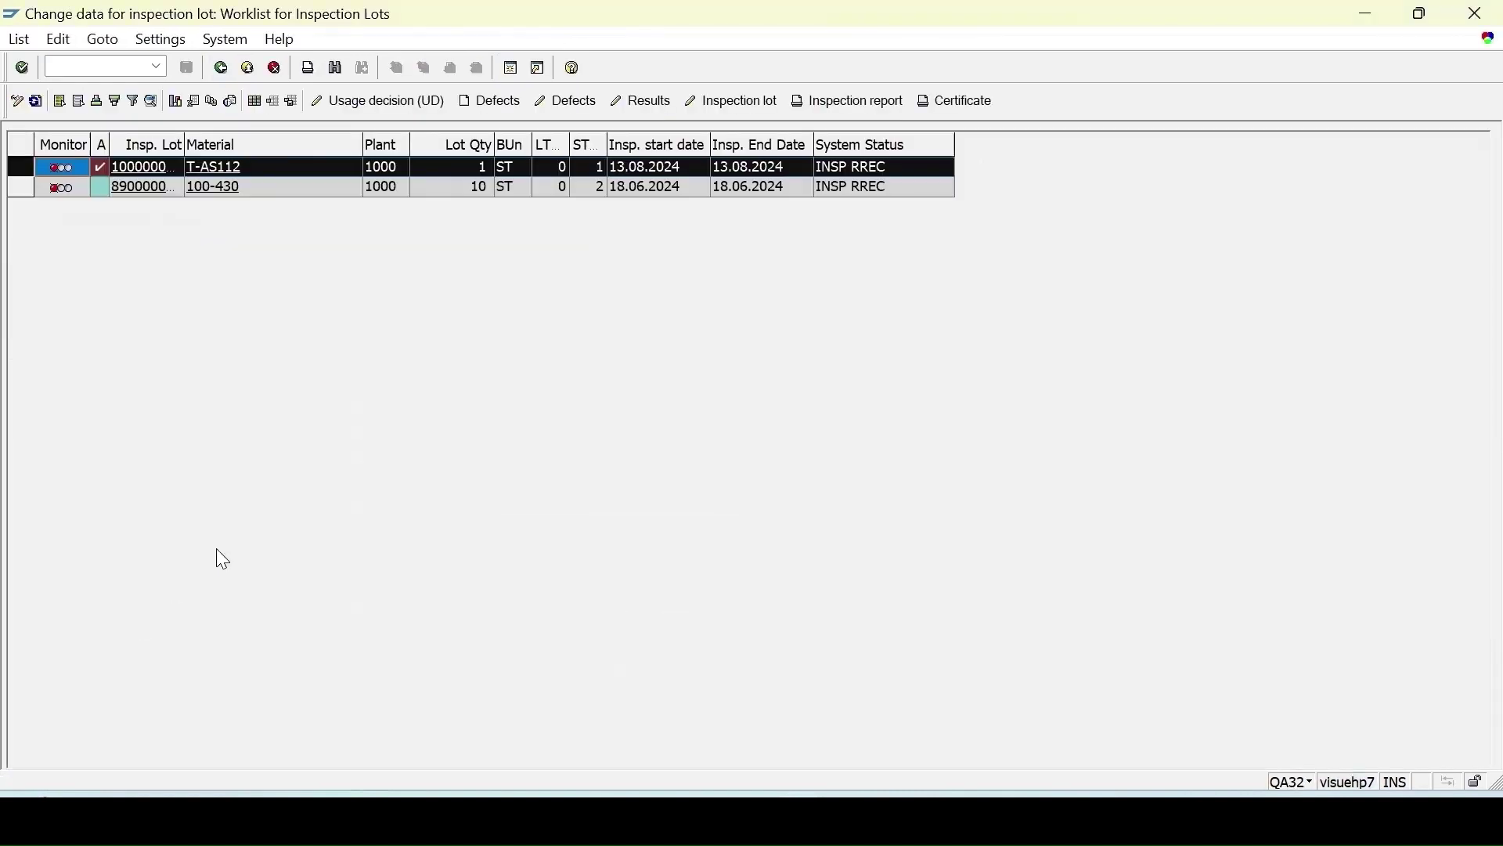
left_click(642, 106)
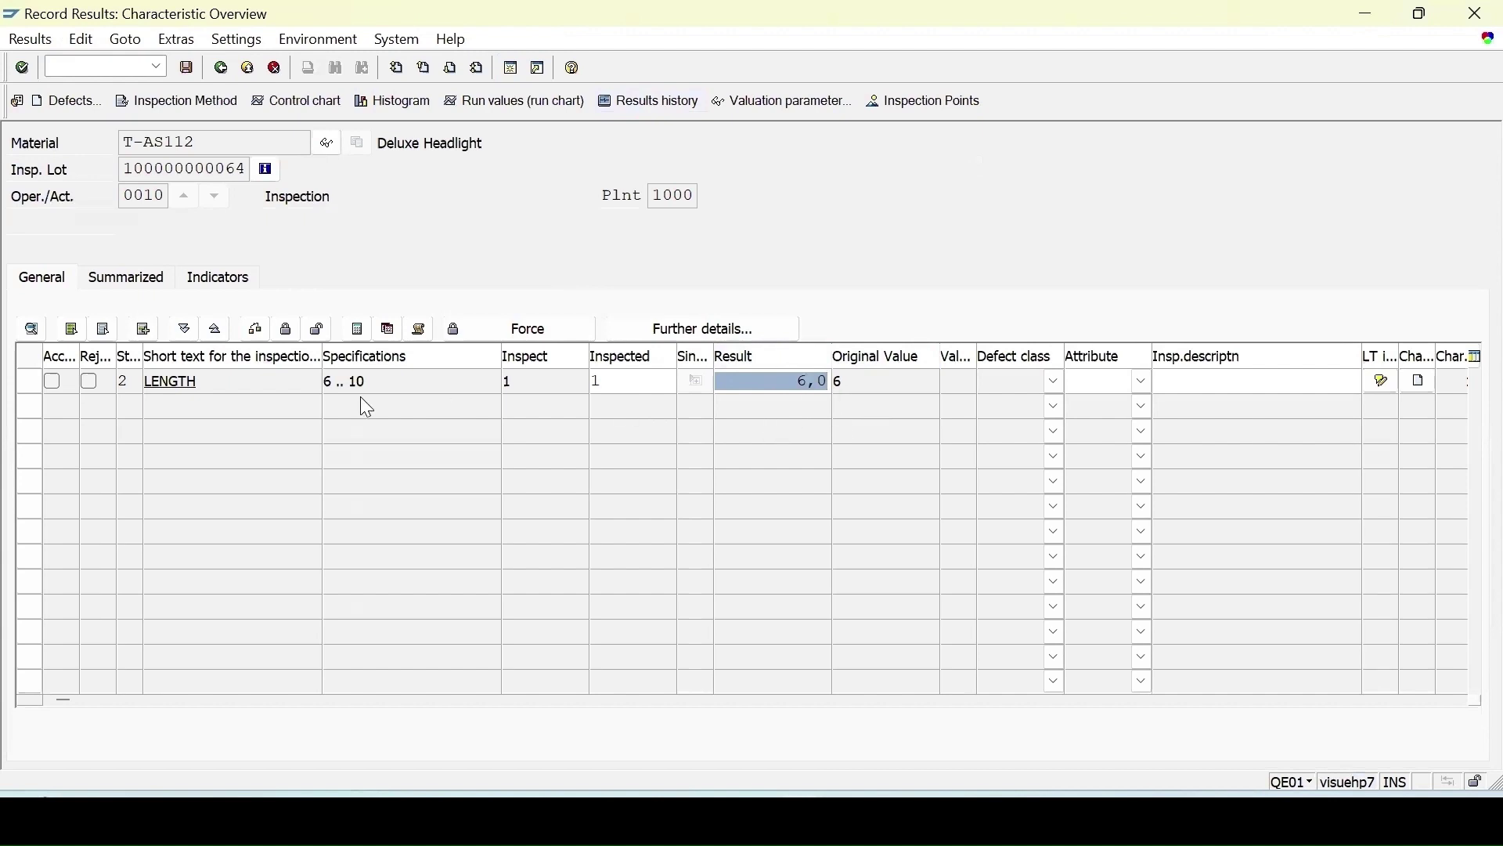
left_click(287, 329)
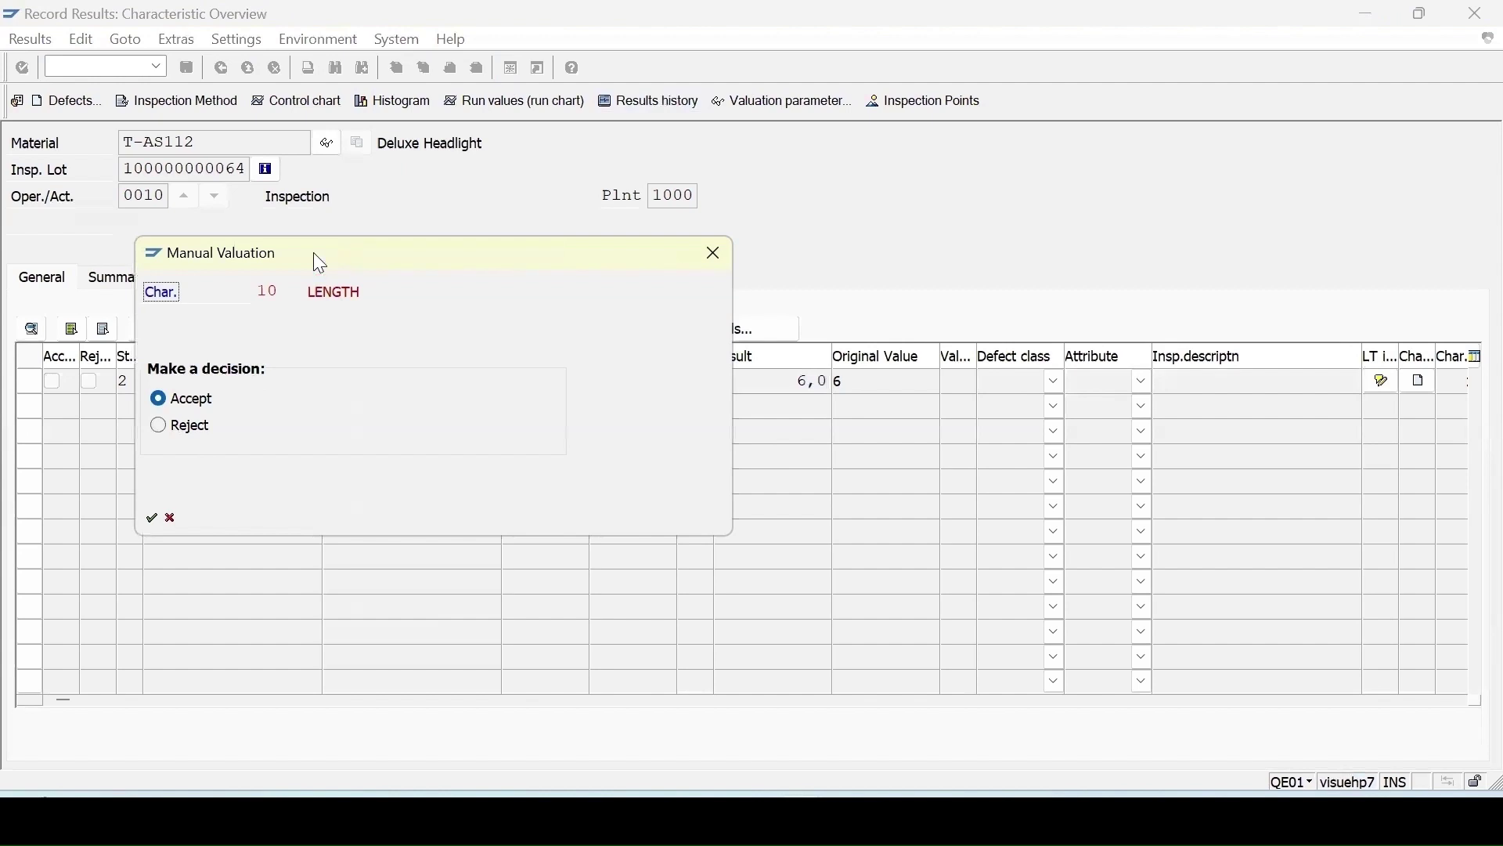
left_click_drag(313, 252, 636, 354)
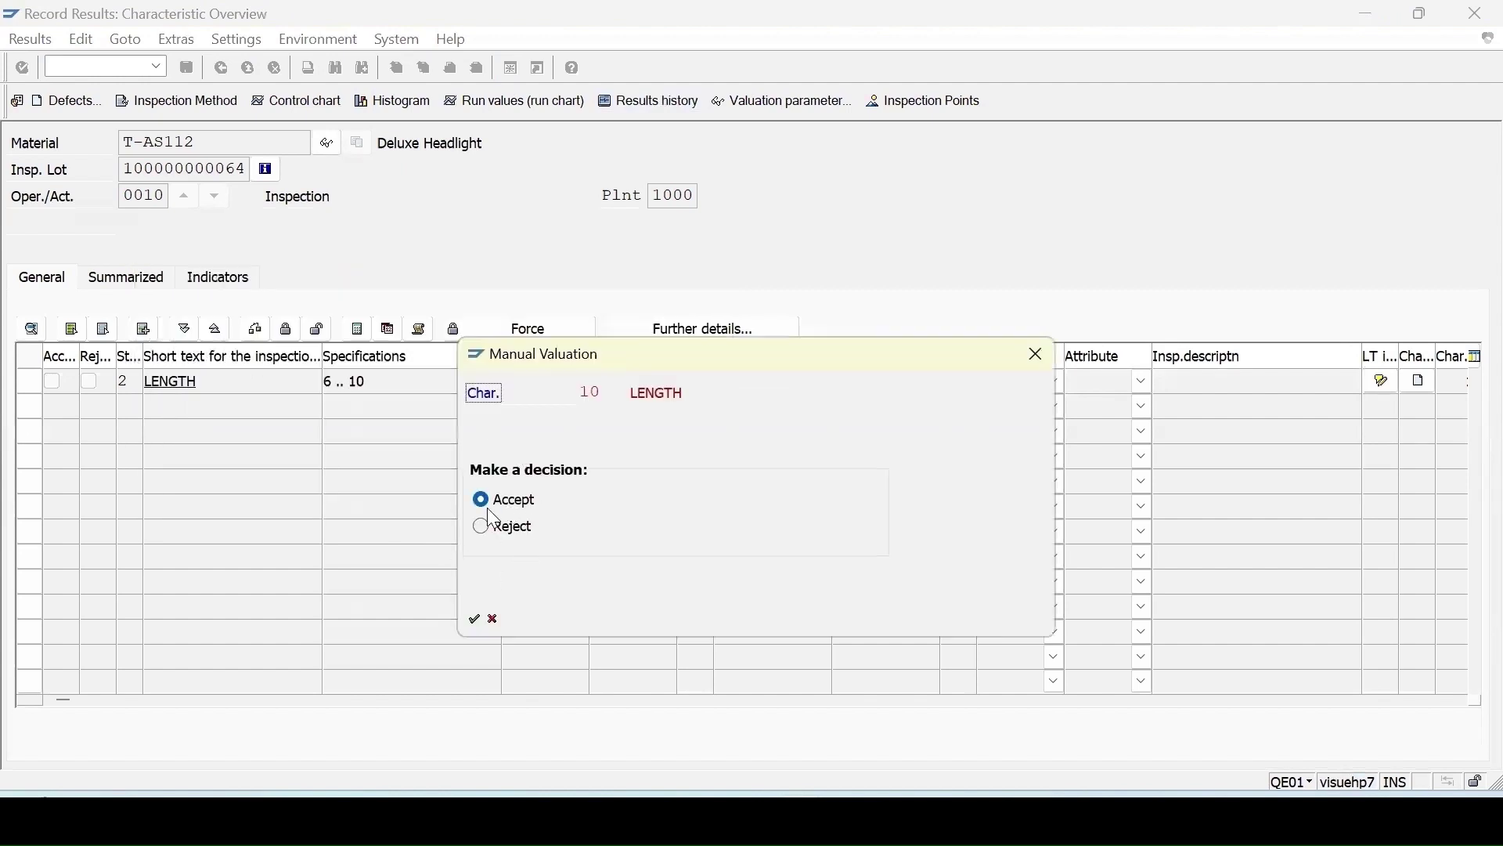
left_click(475, 621)
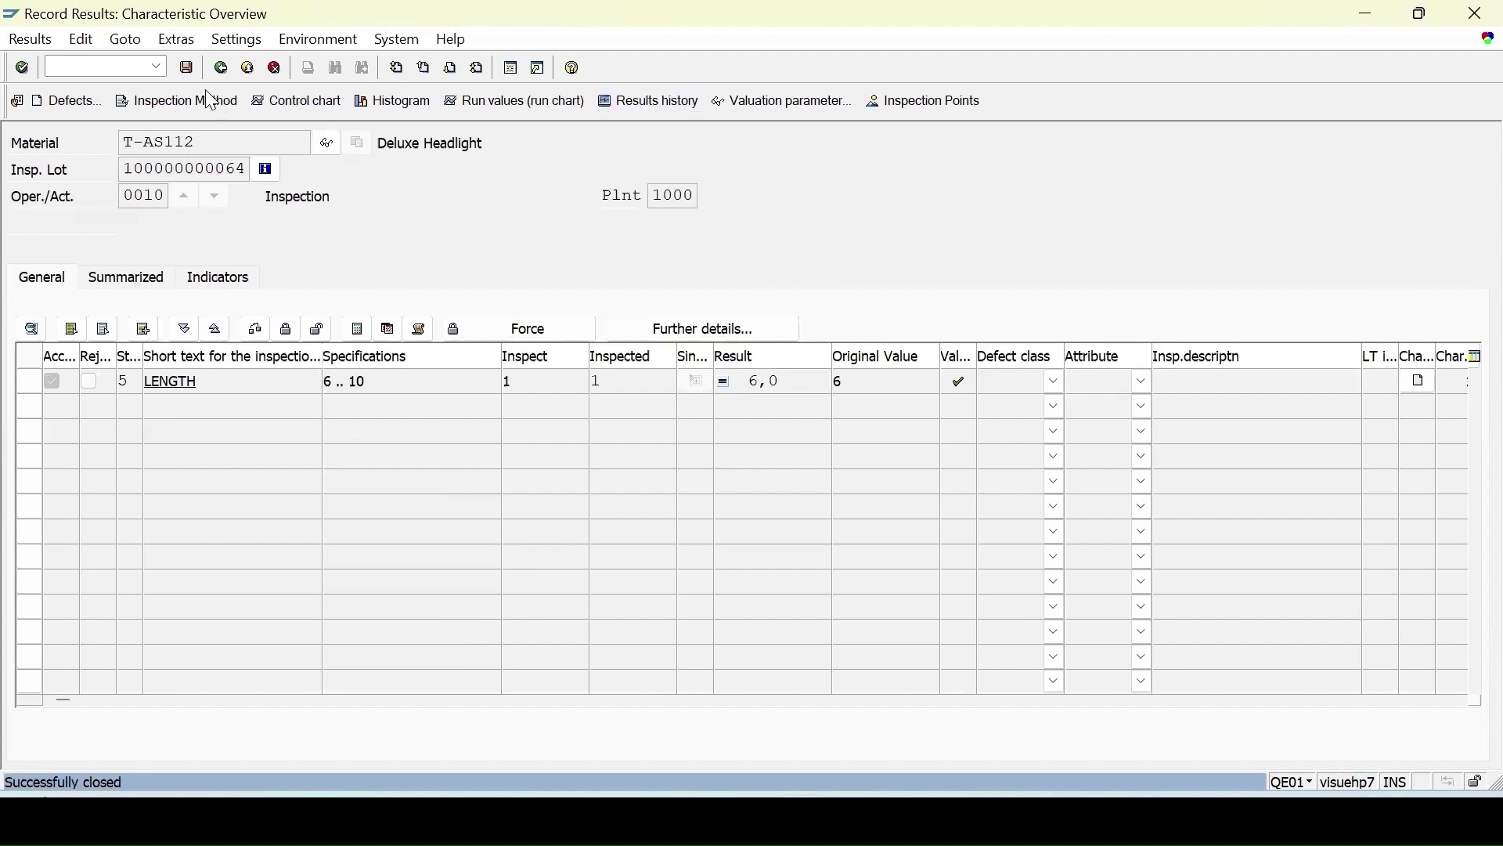
left_click(188, 69)
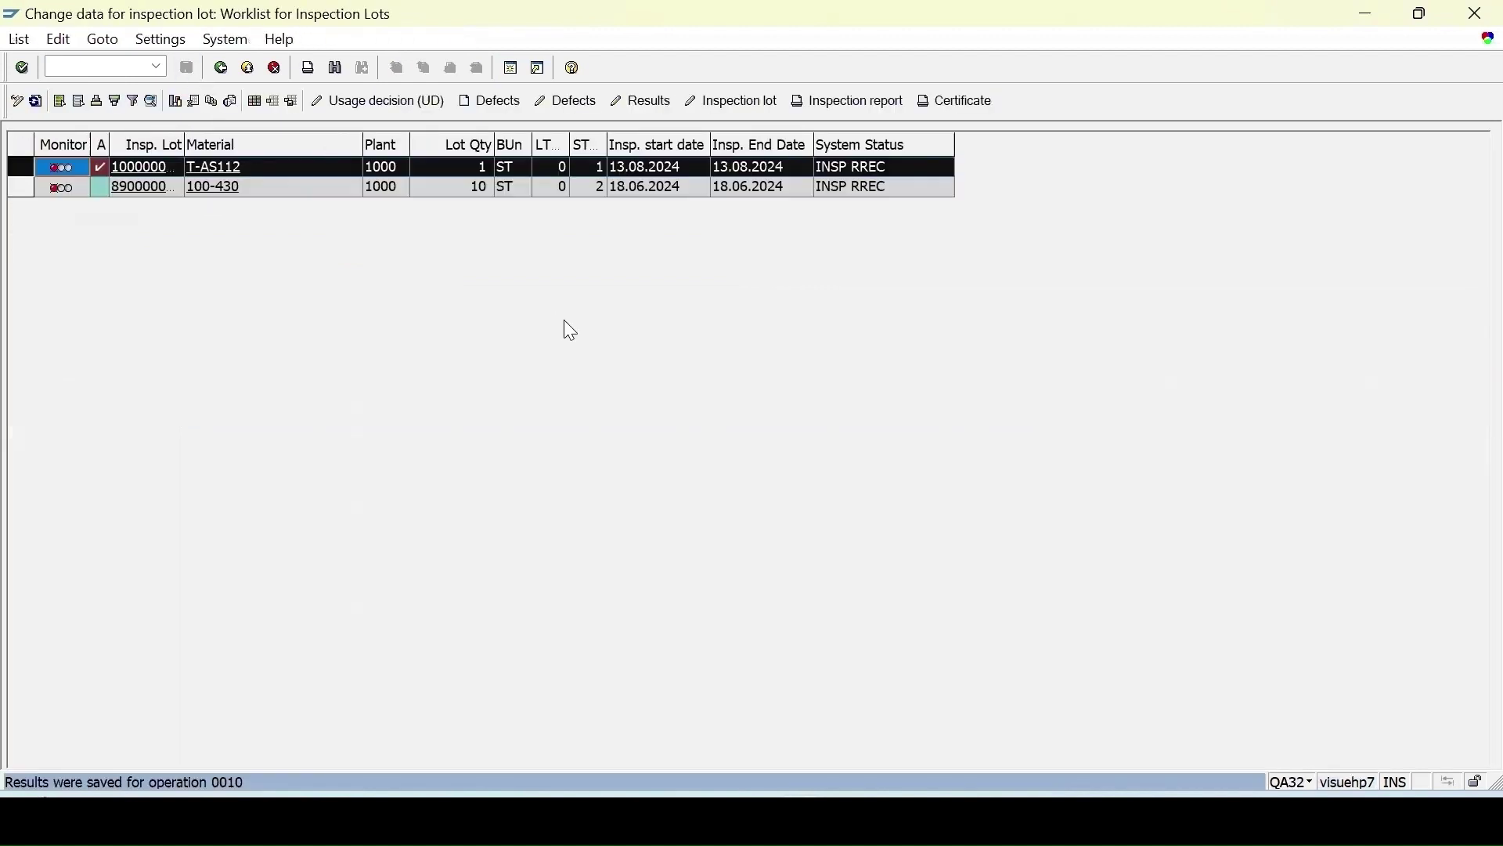
Return to the QE73 worklist and reopen both lots' LENGTH results to check their valuation
mouse_move(759, 822)
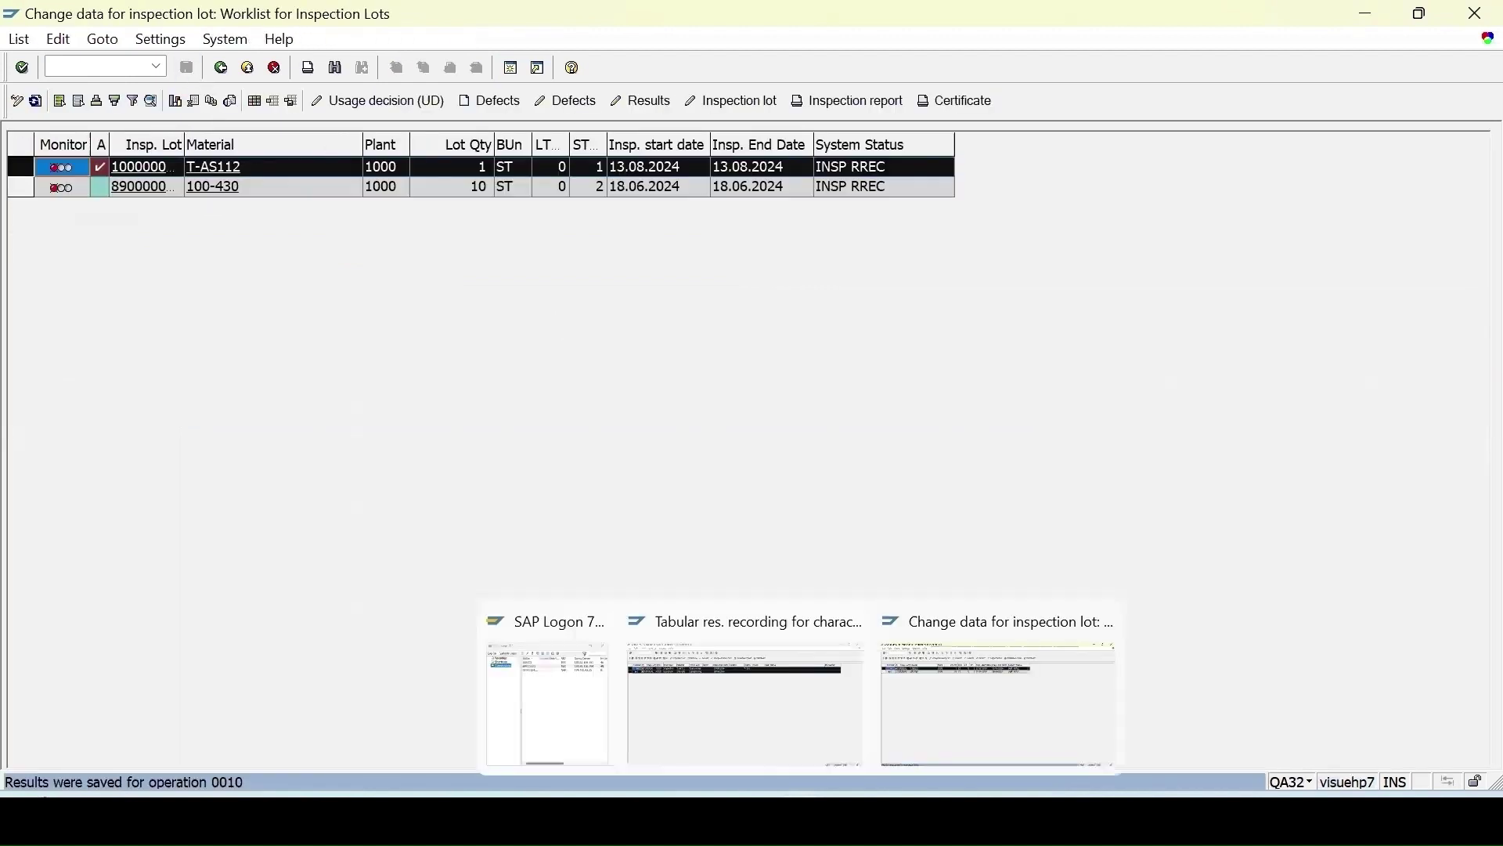
left_click(760, 730)
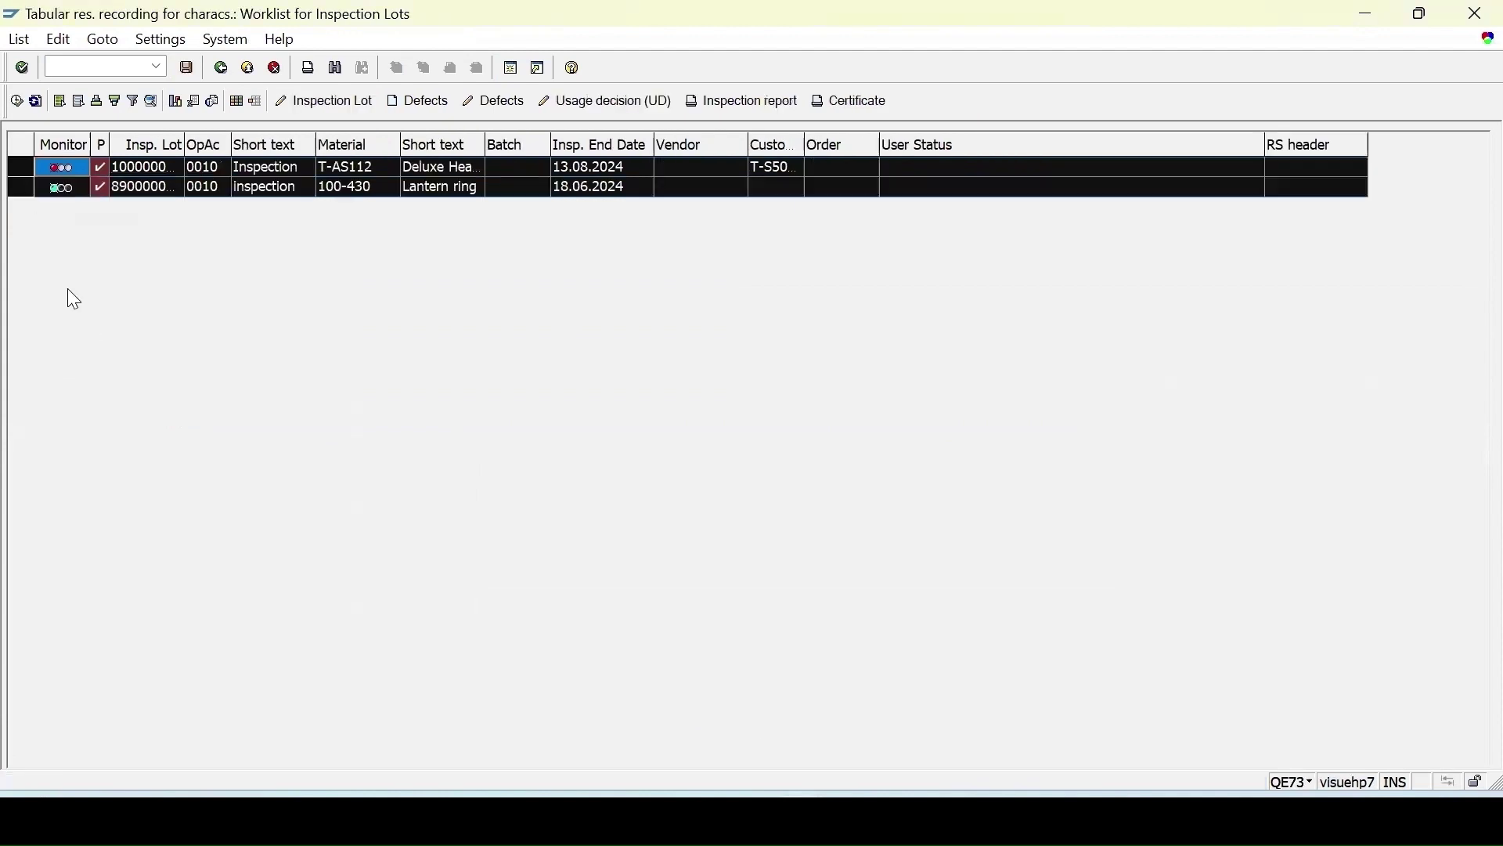
left_click(17, 102)
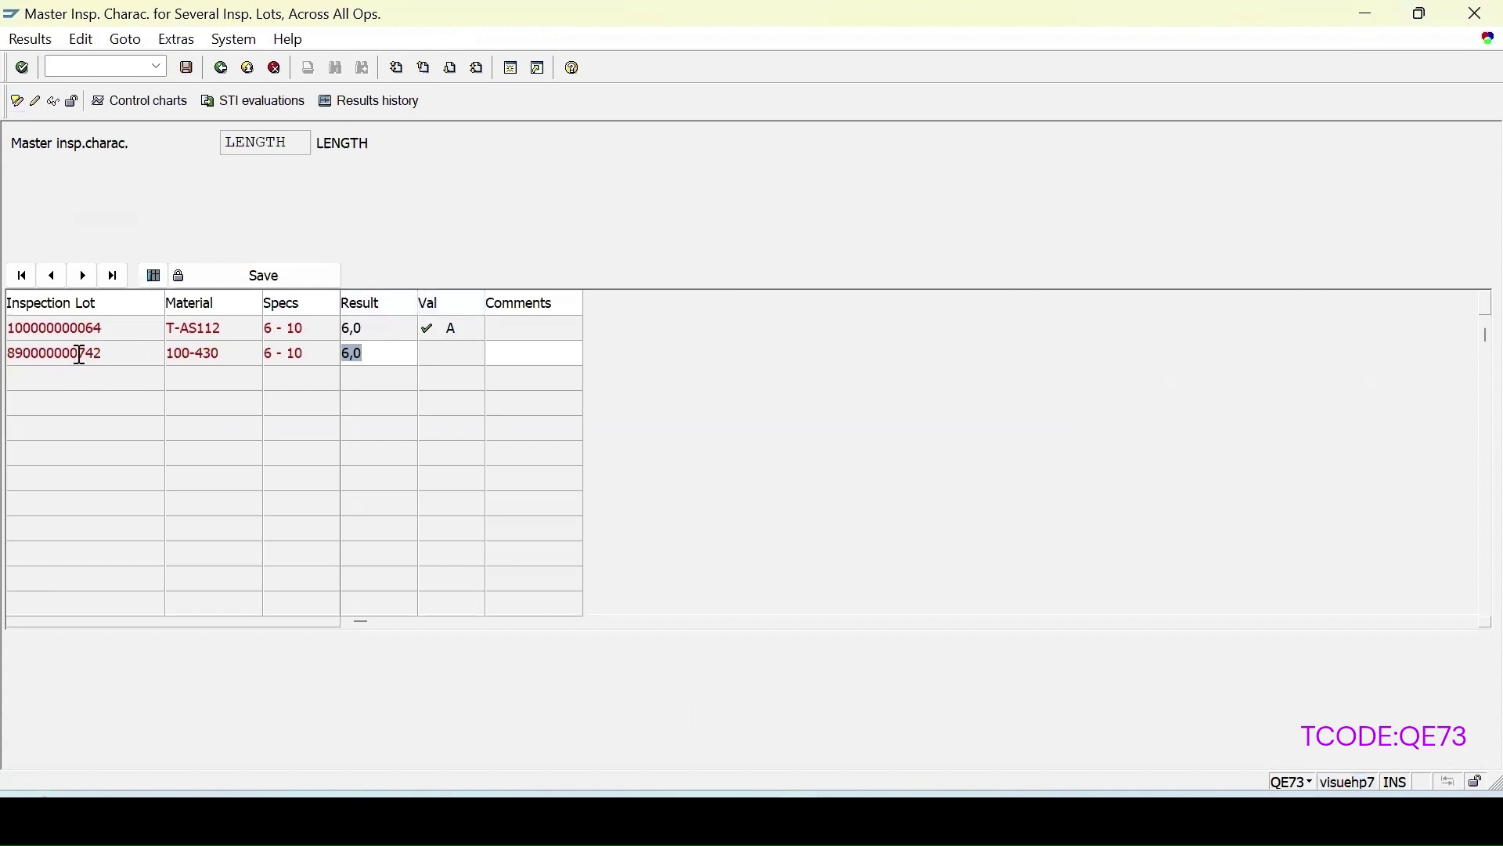
left_click(35, 352)
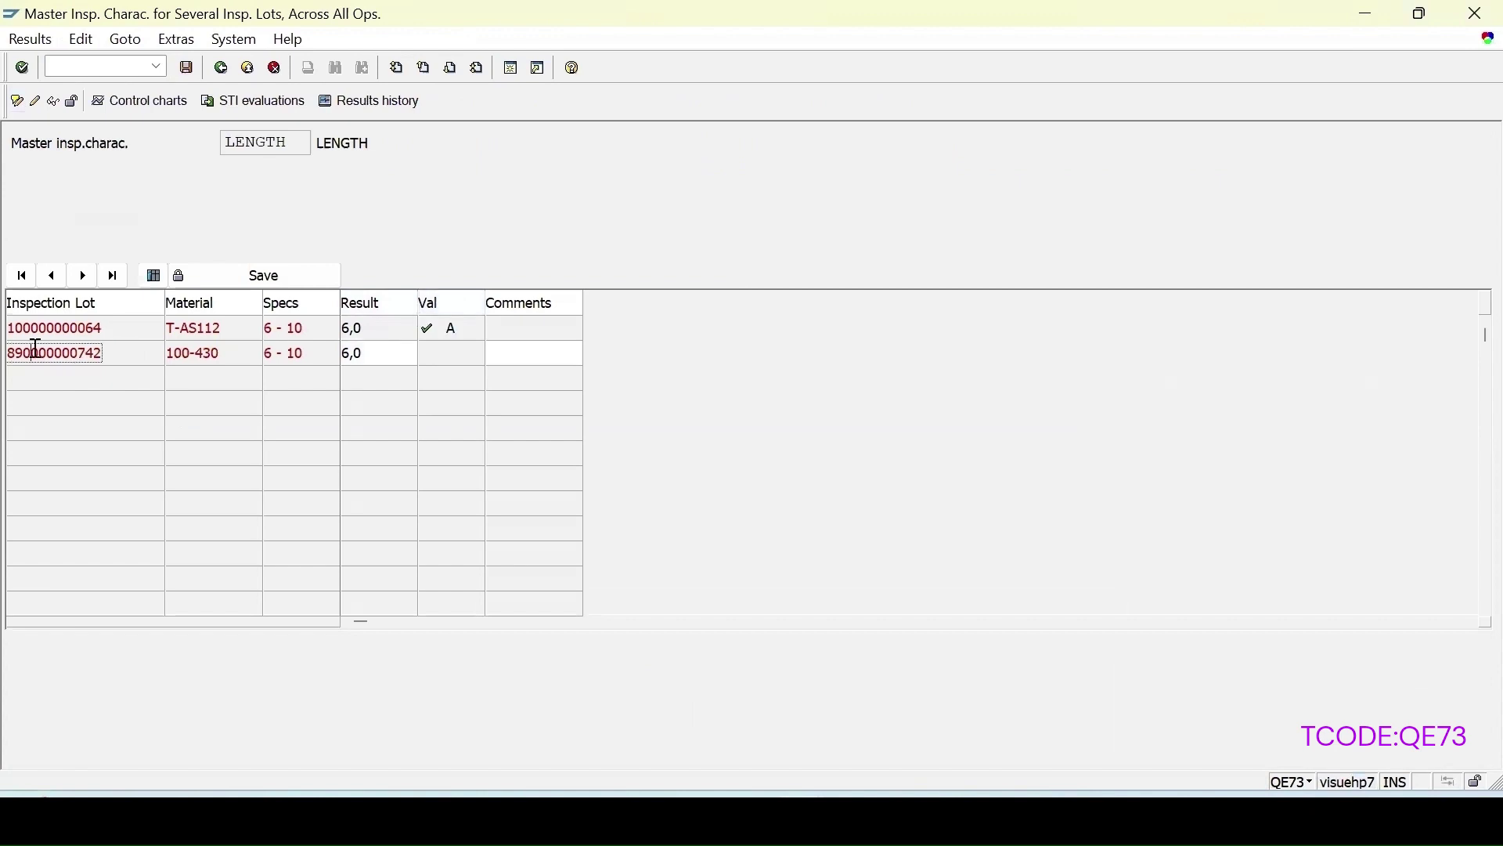
double_click(92, 350)
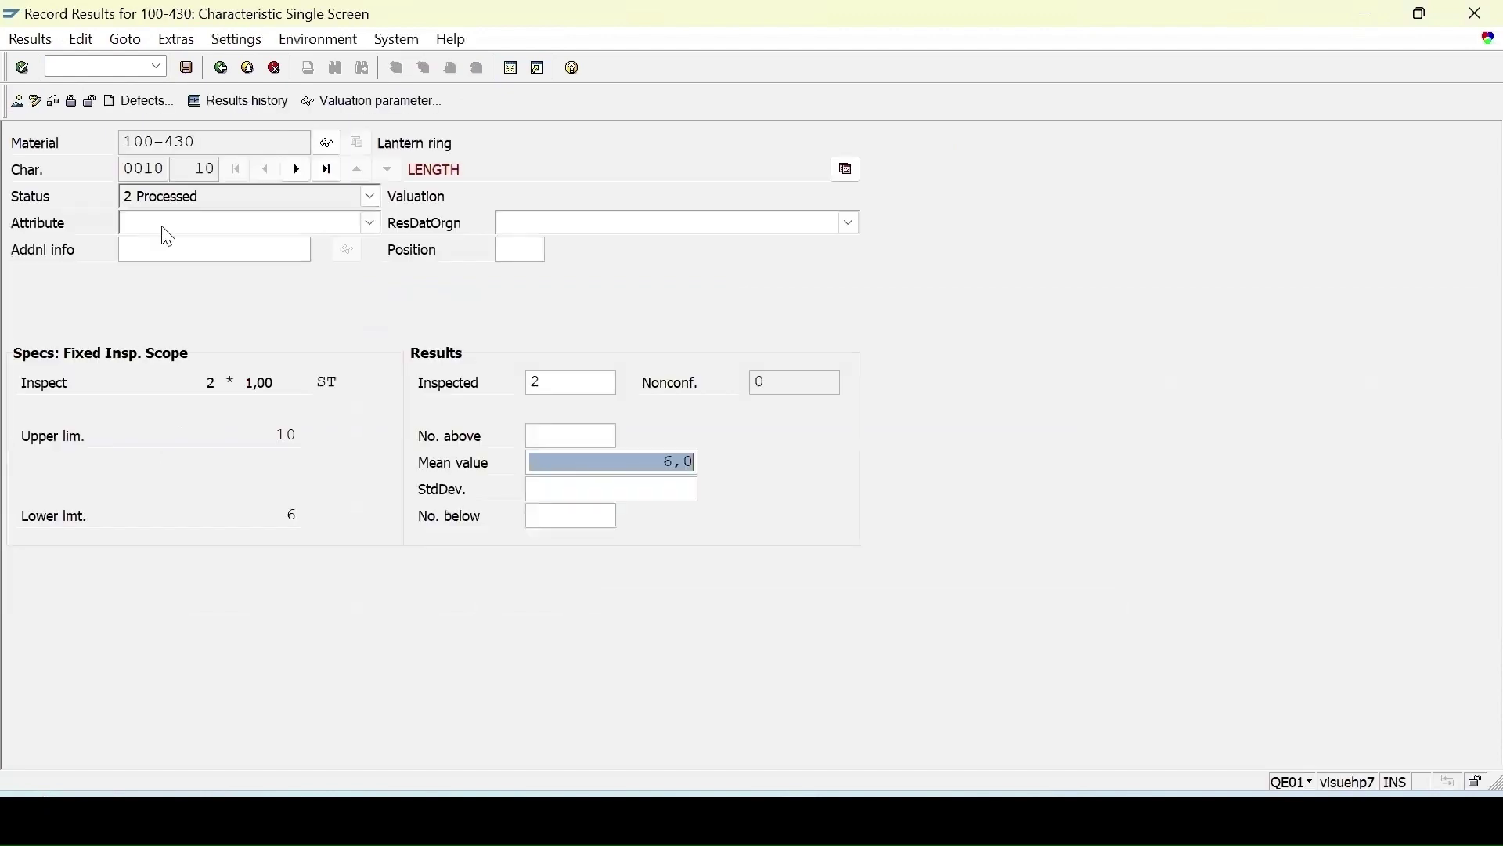
left_click(55, 103)
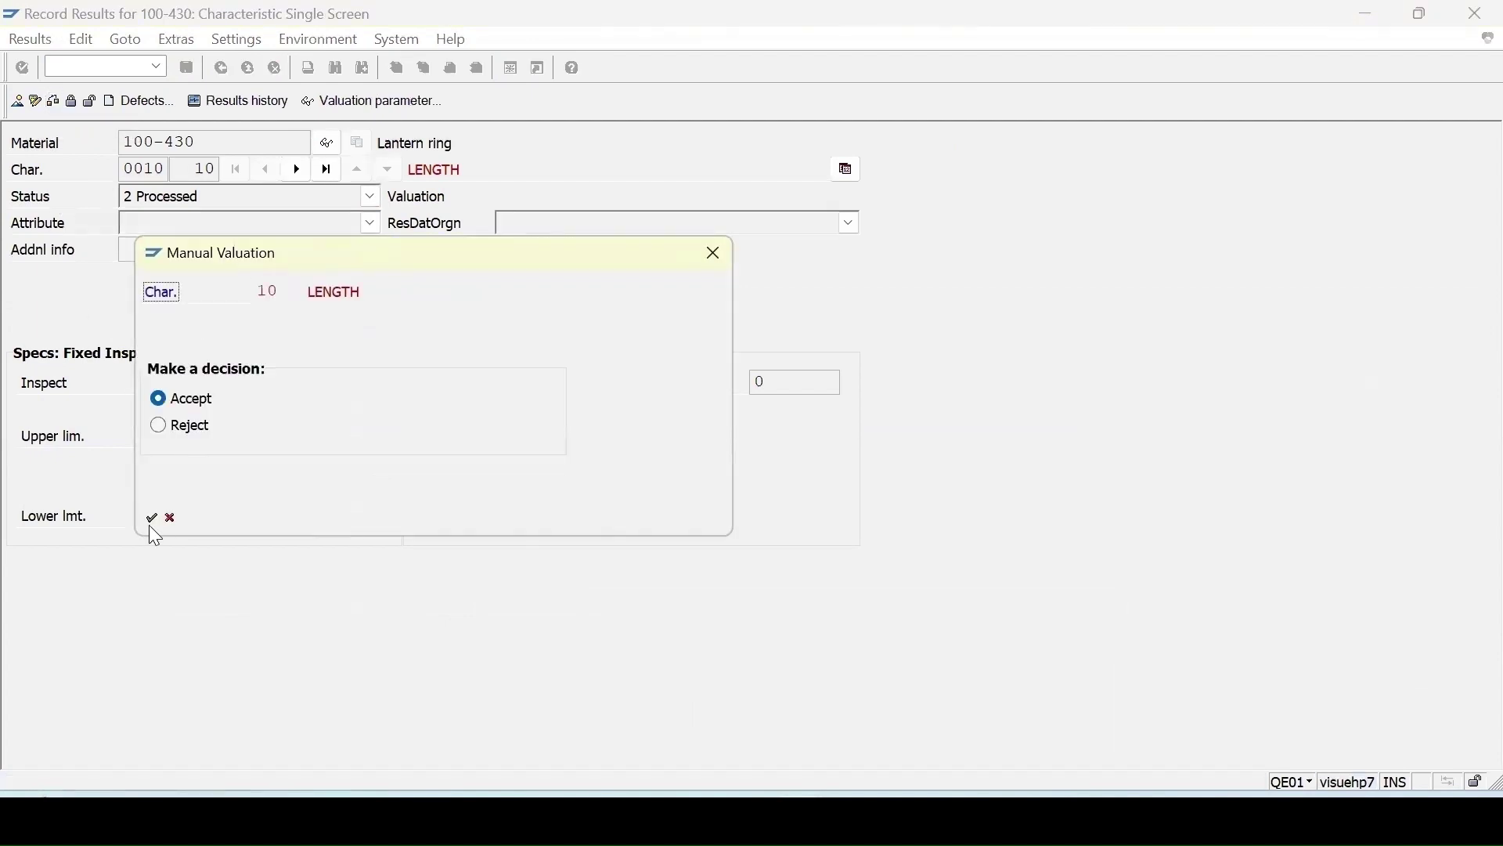
left_click(153, 519)
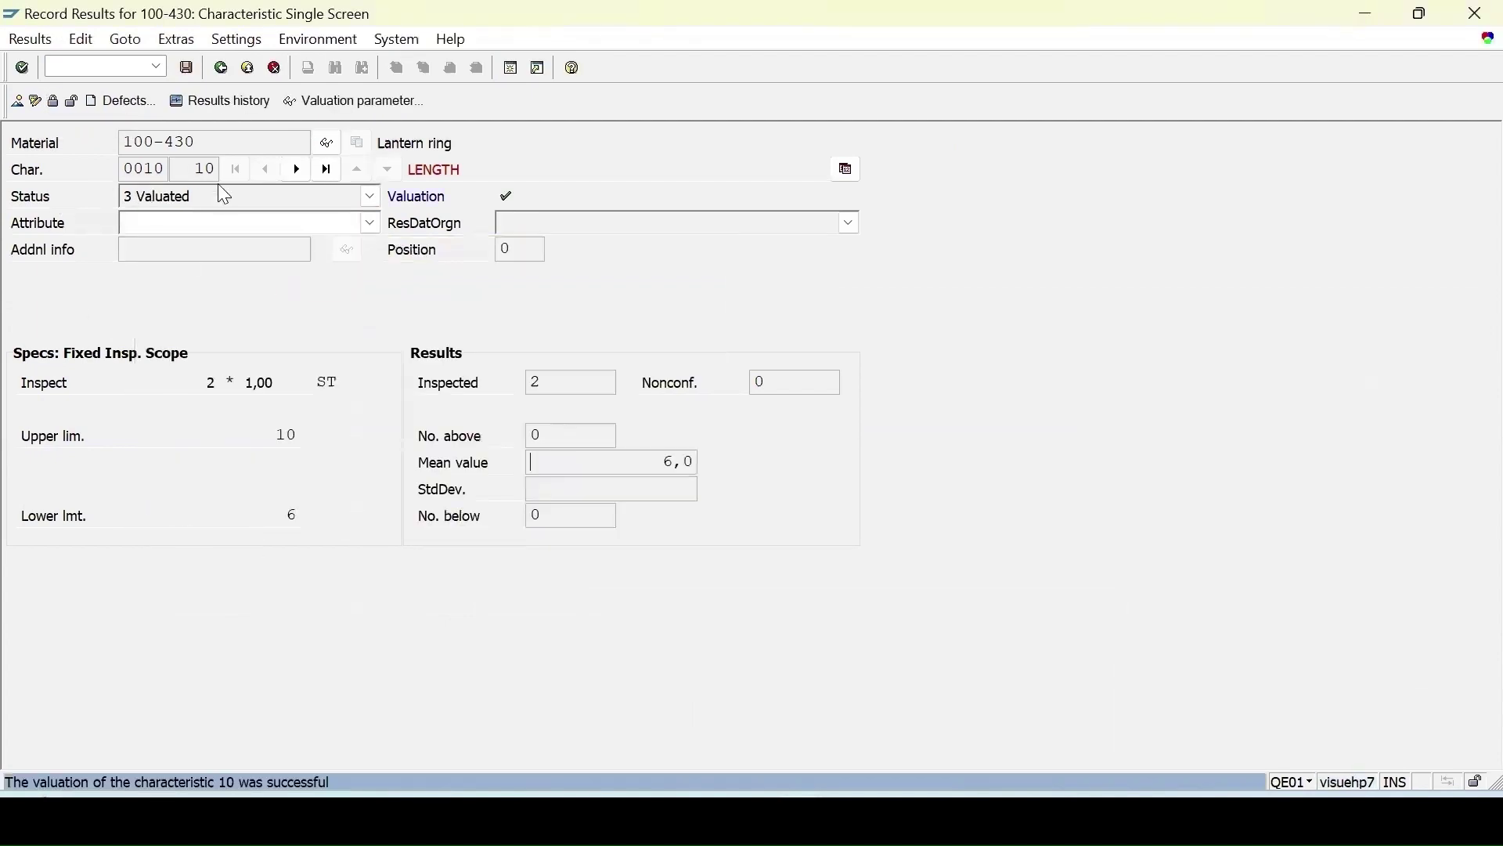
left_click(222, 68)
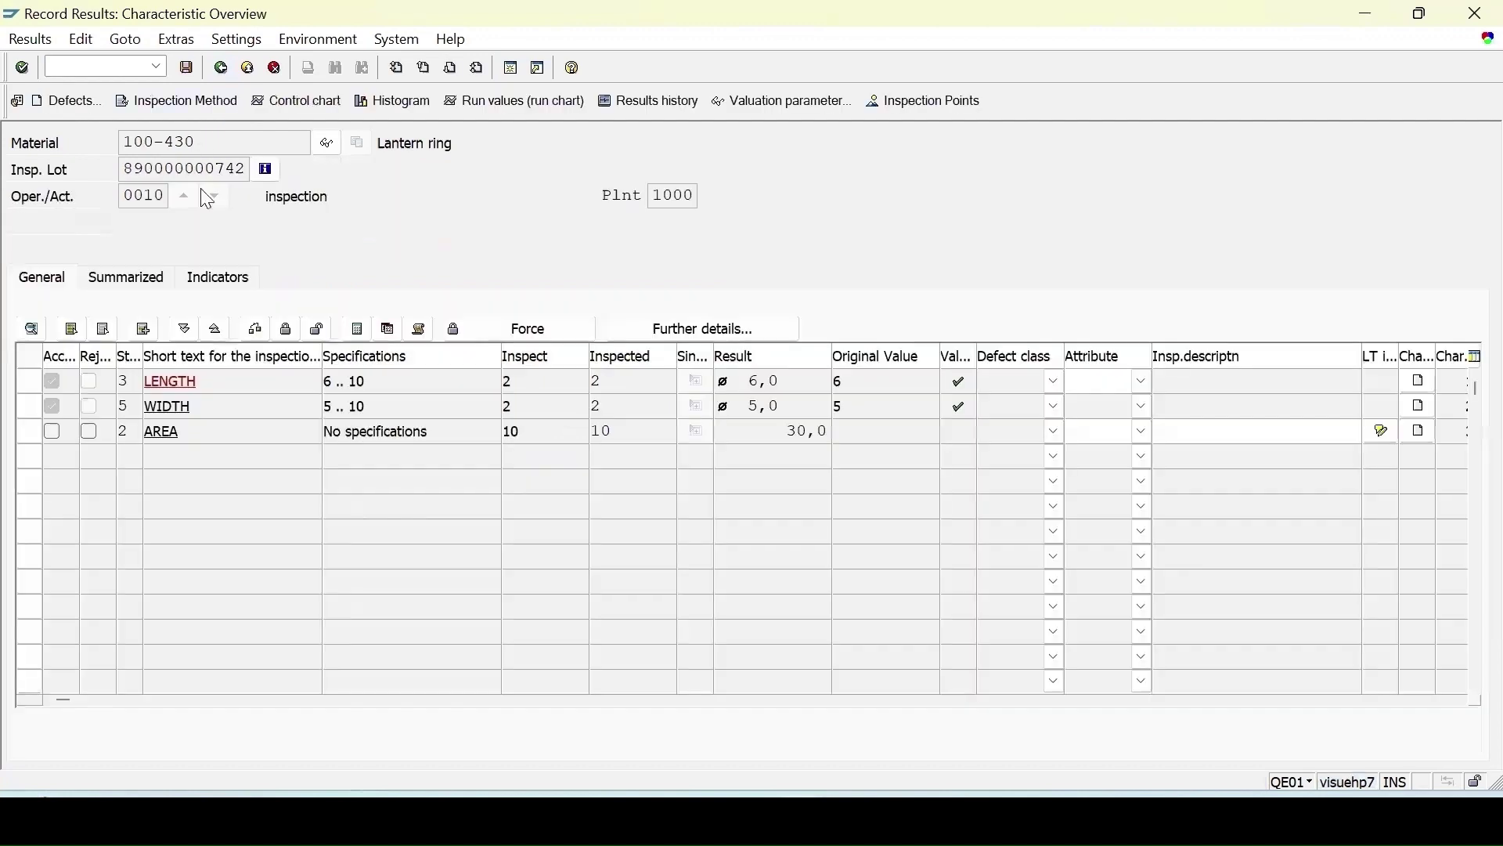
left_click(223, 70)
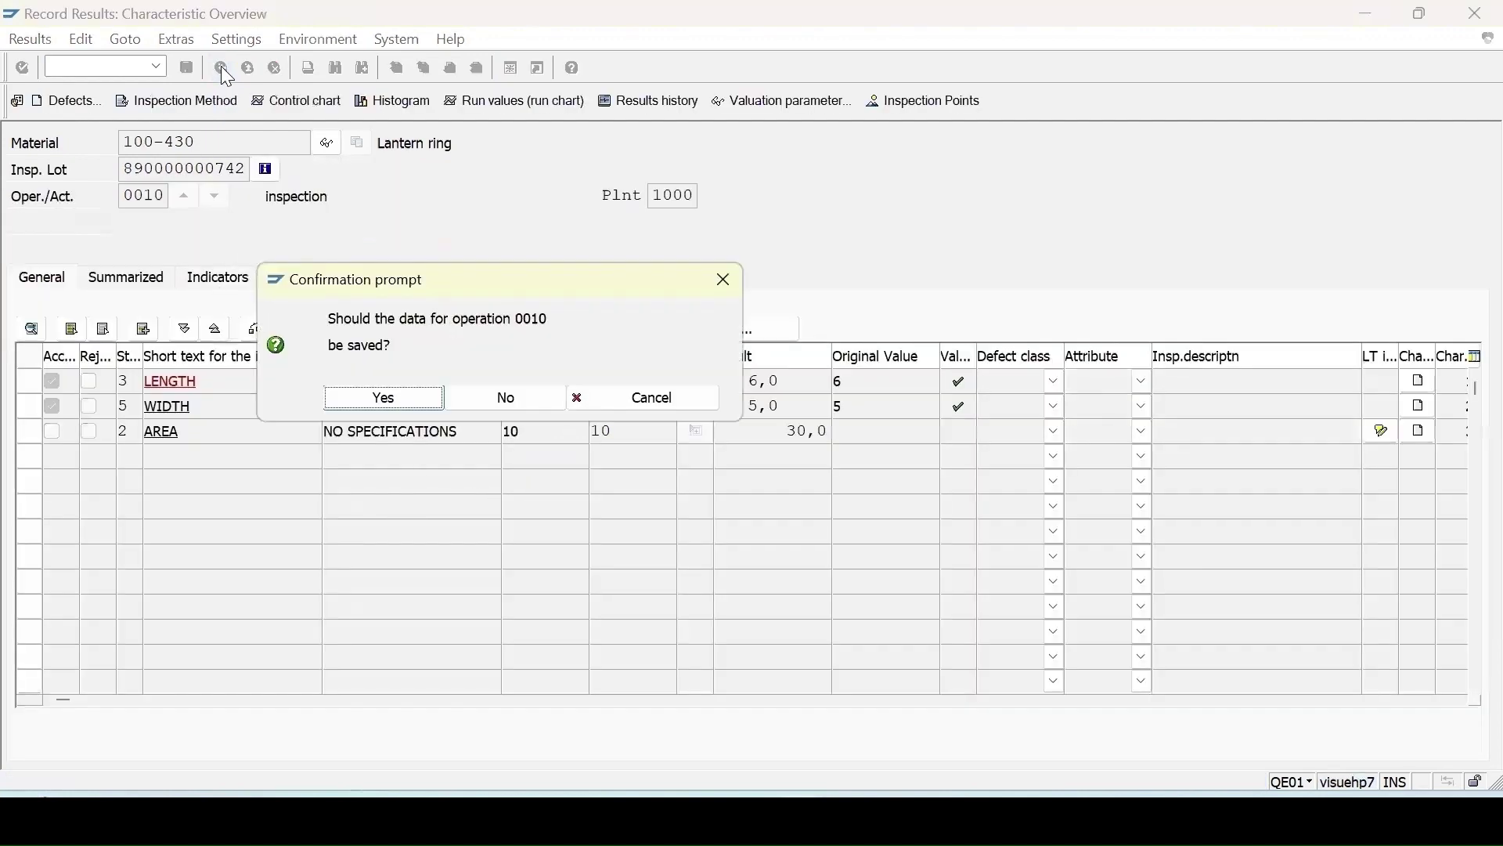
left_click(656, 404)
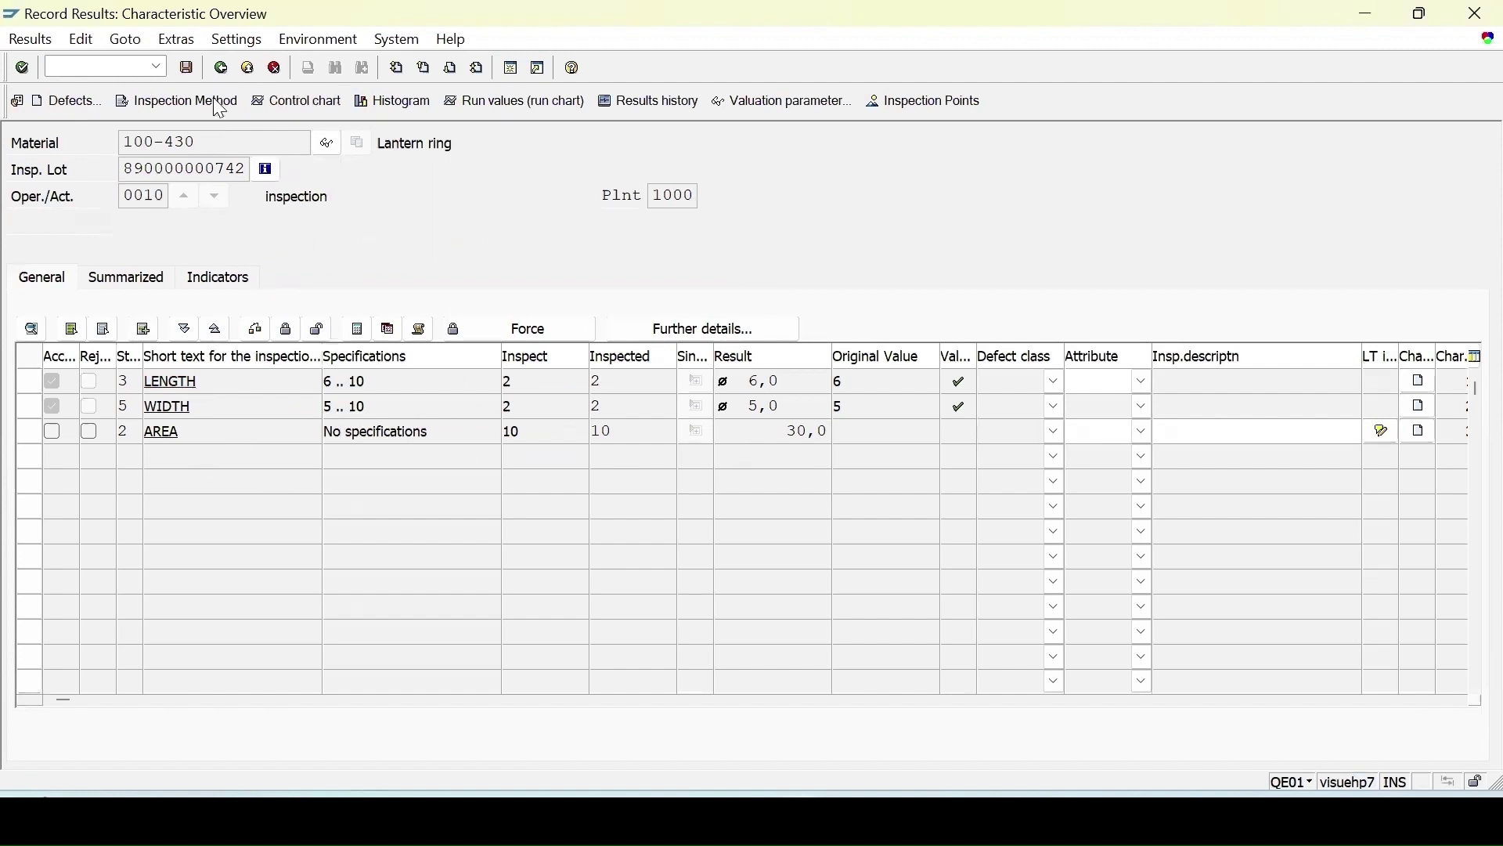
left_click(191, 69)
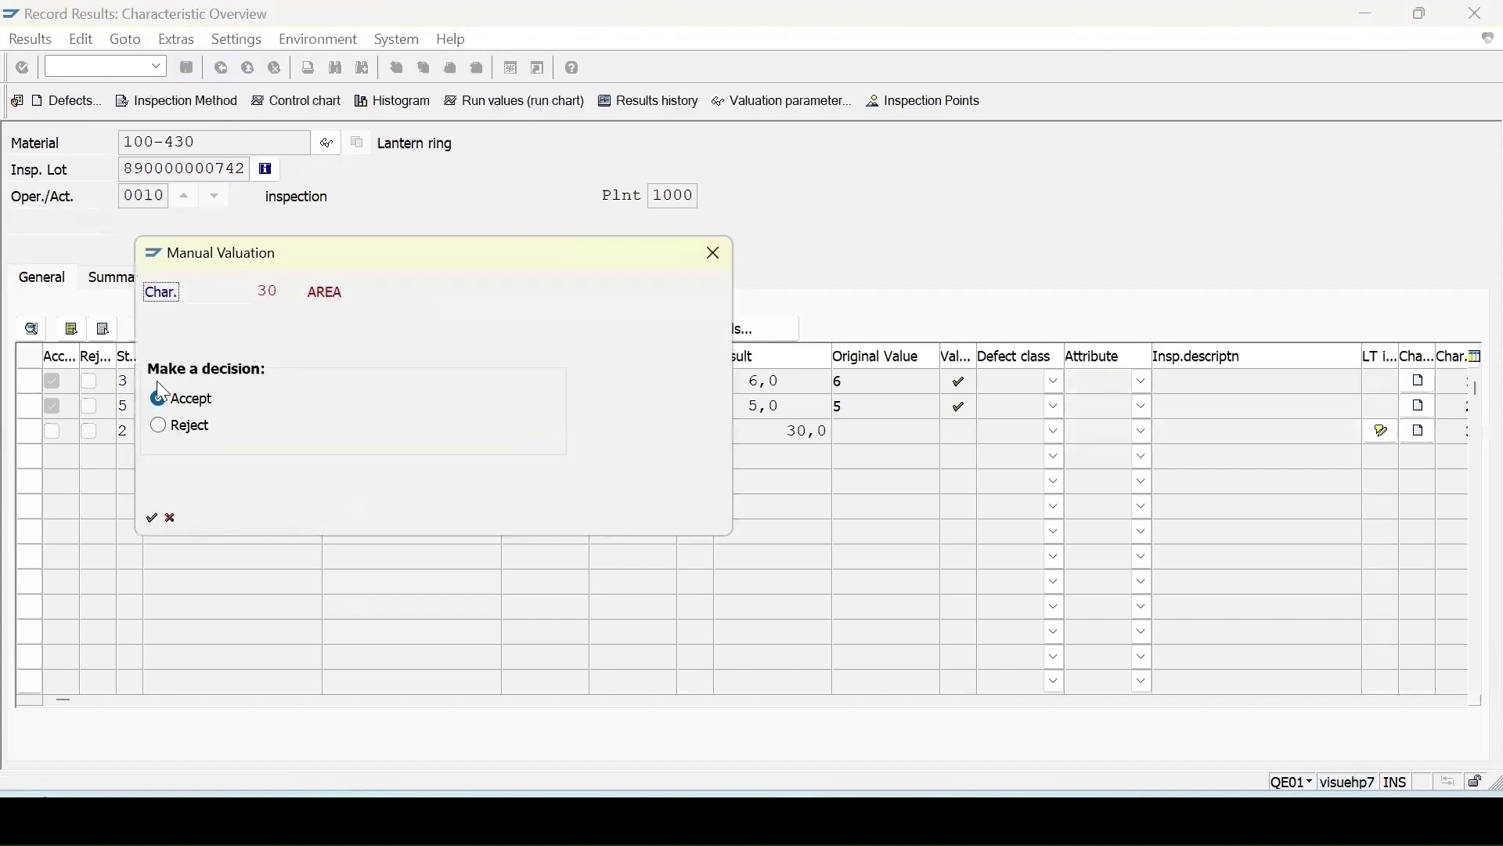
left_click(153, 519)
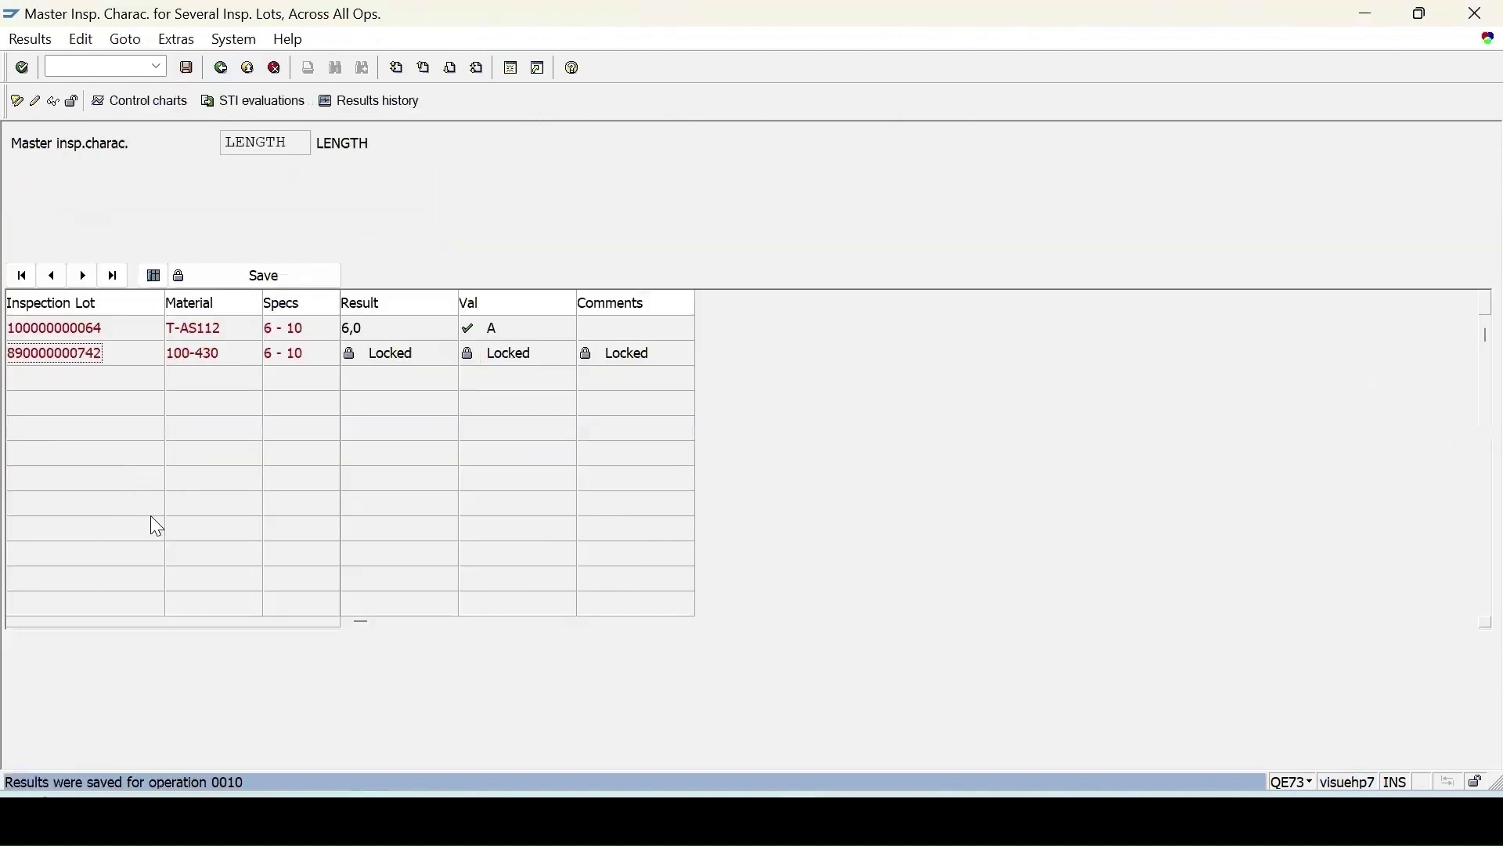
left_click(186, 69)
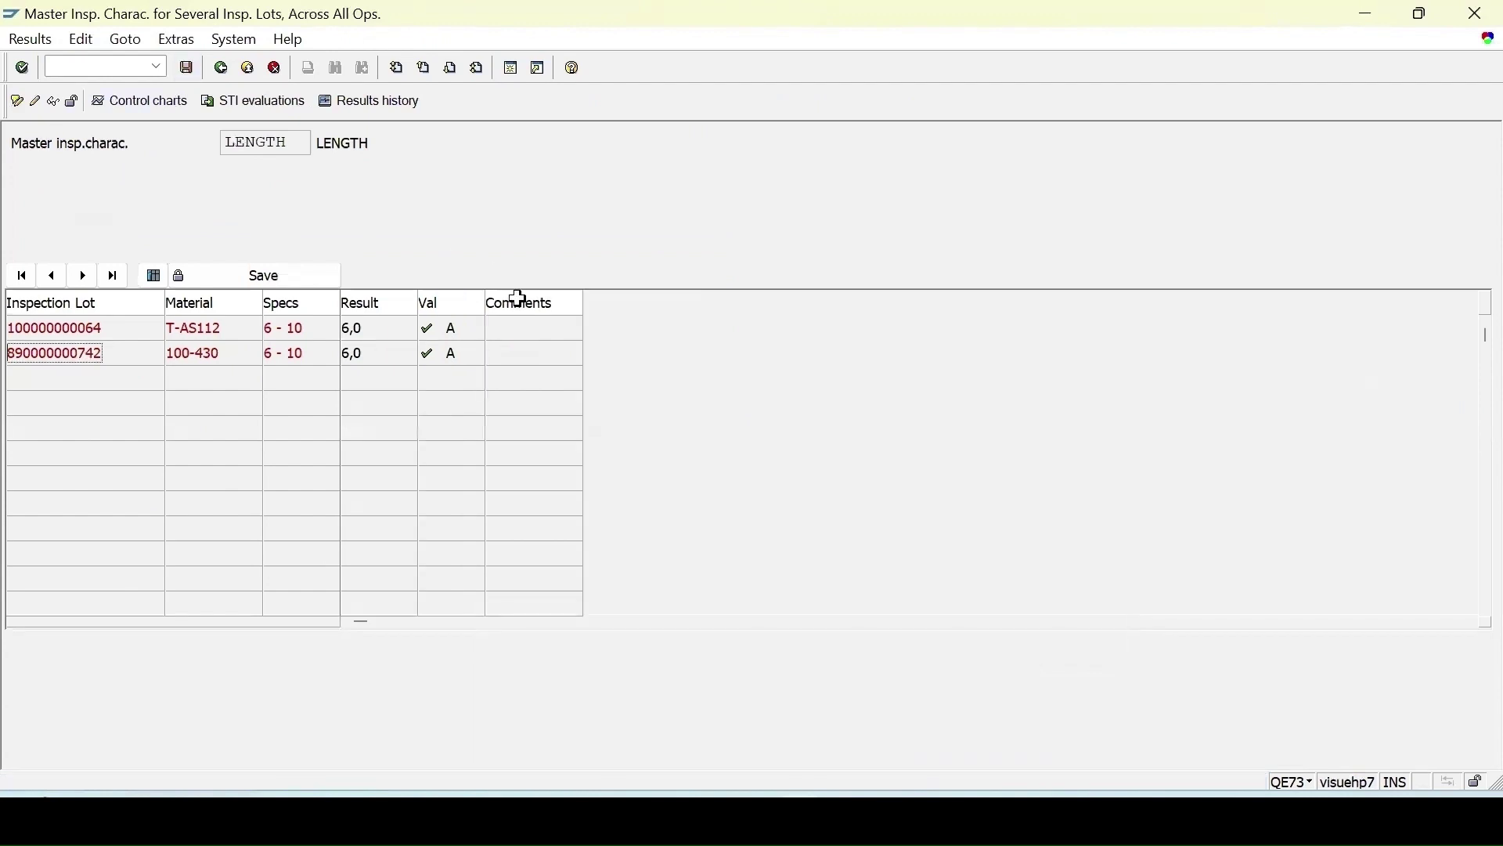
left_click(221, 72)
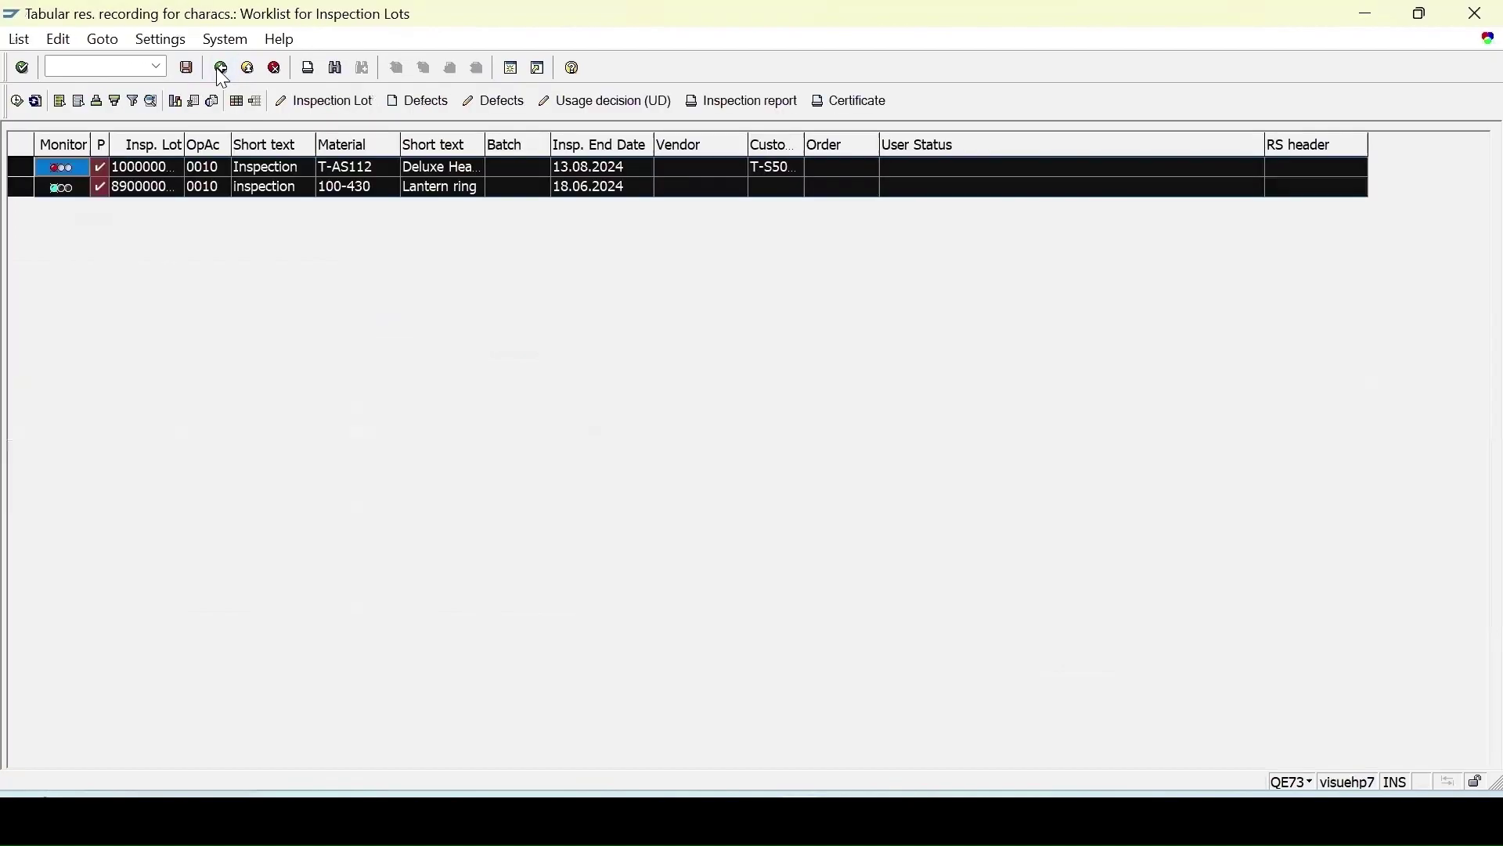